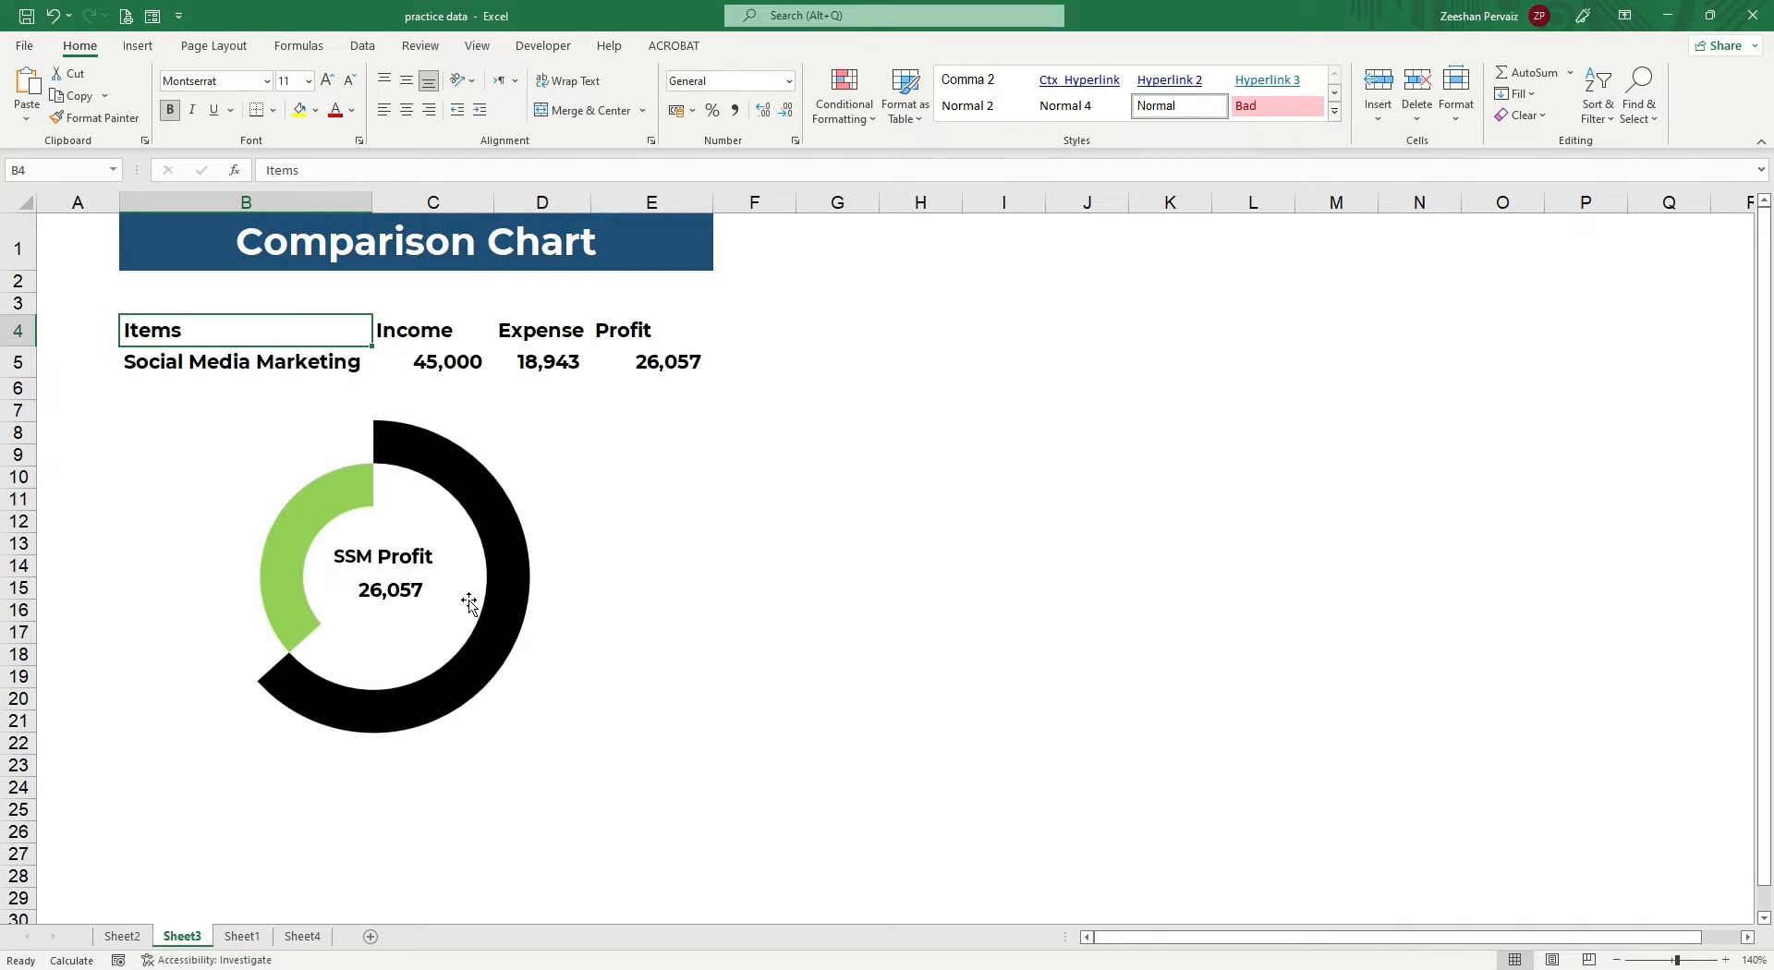
{"action": "left_click", "coordinate": [422, 600]}
{"action": "left_click", "coordinate": [726, 533]}
{"action": "left_click", "coordinate": [428, 466]}
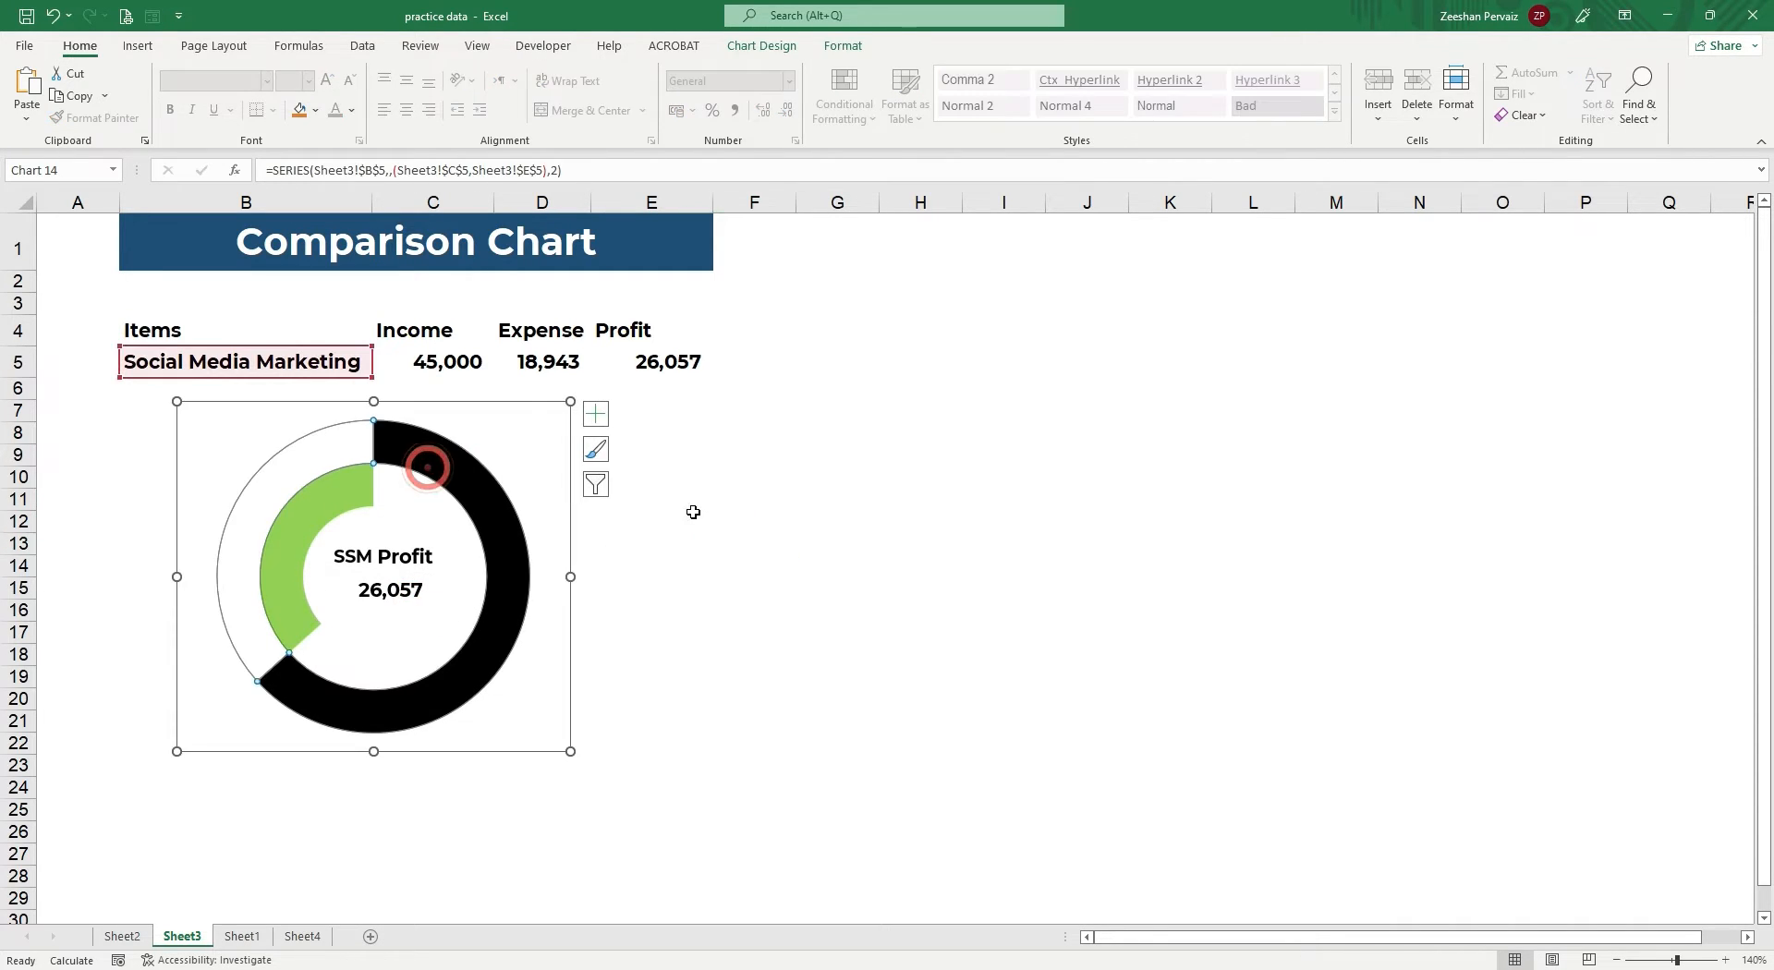
{"action": "left_click", "coordinate": [928, 589]}
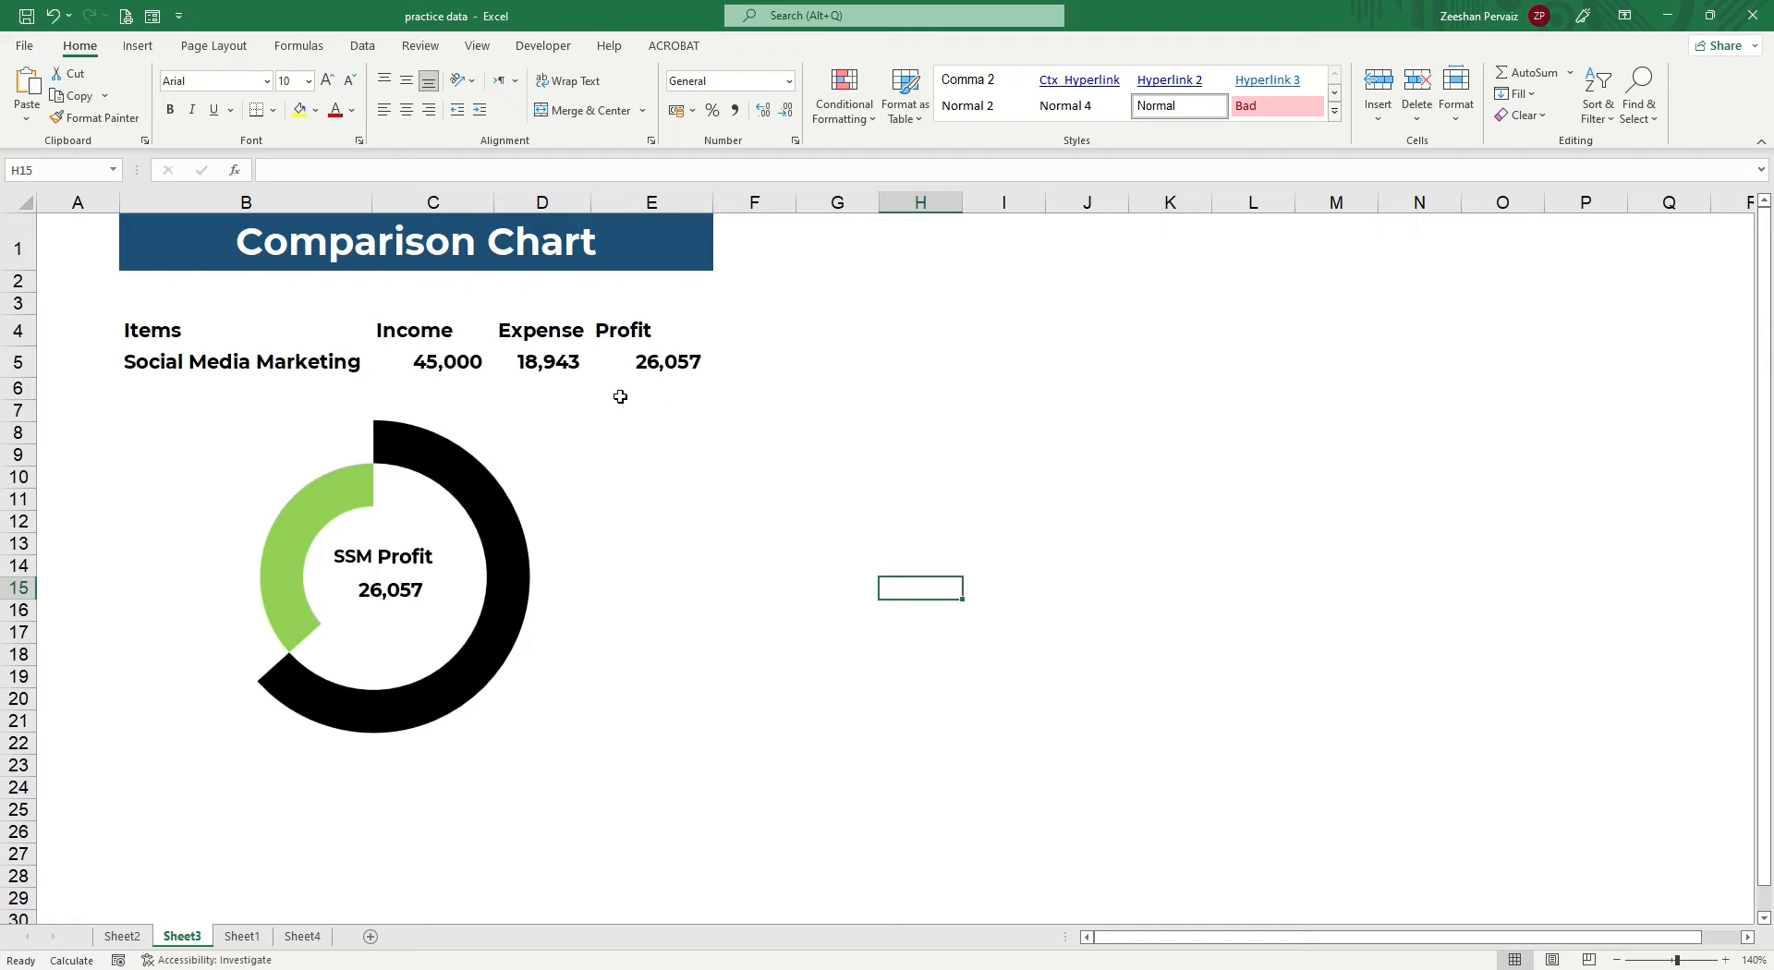
Try Social Media Marketing expense values of 12000, 40000 and 60000 in D5 to test the doughnut chart.
{"action": "left_click", "coordinate": [513, 364]}
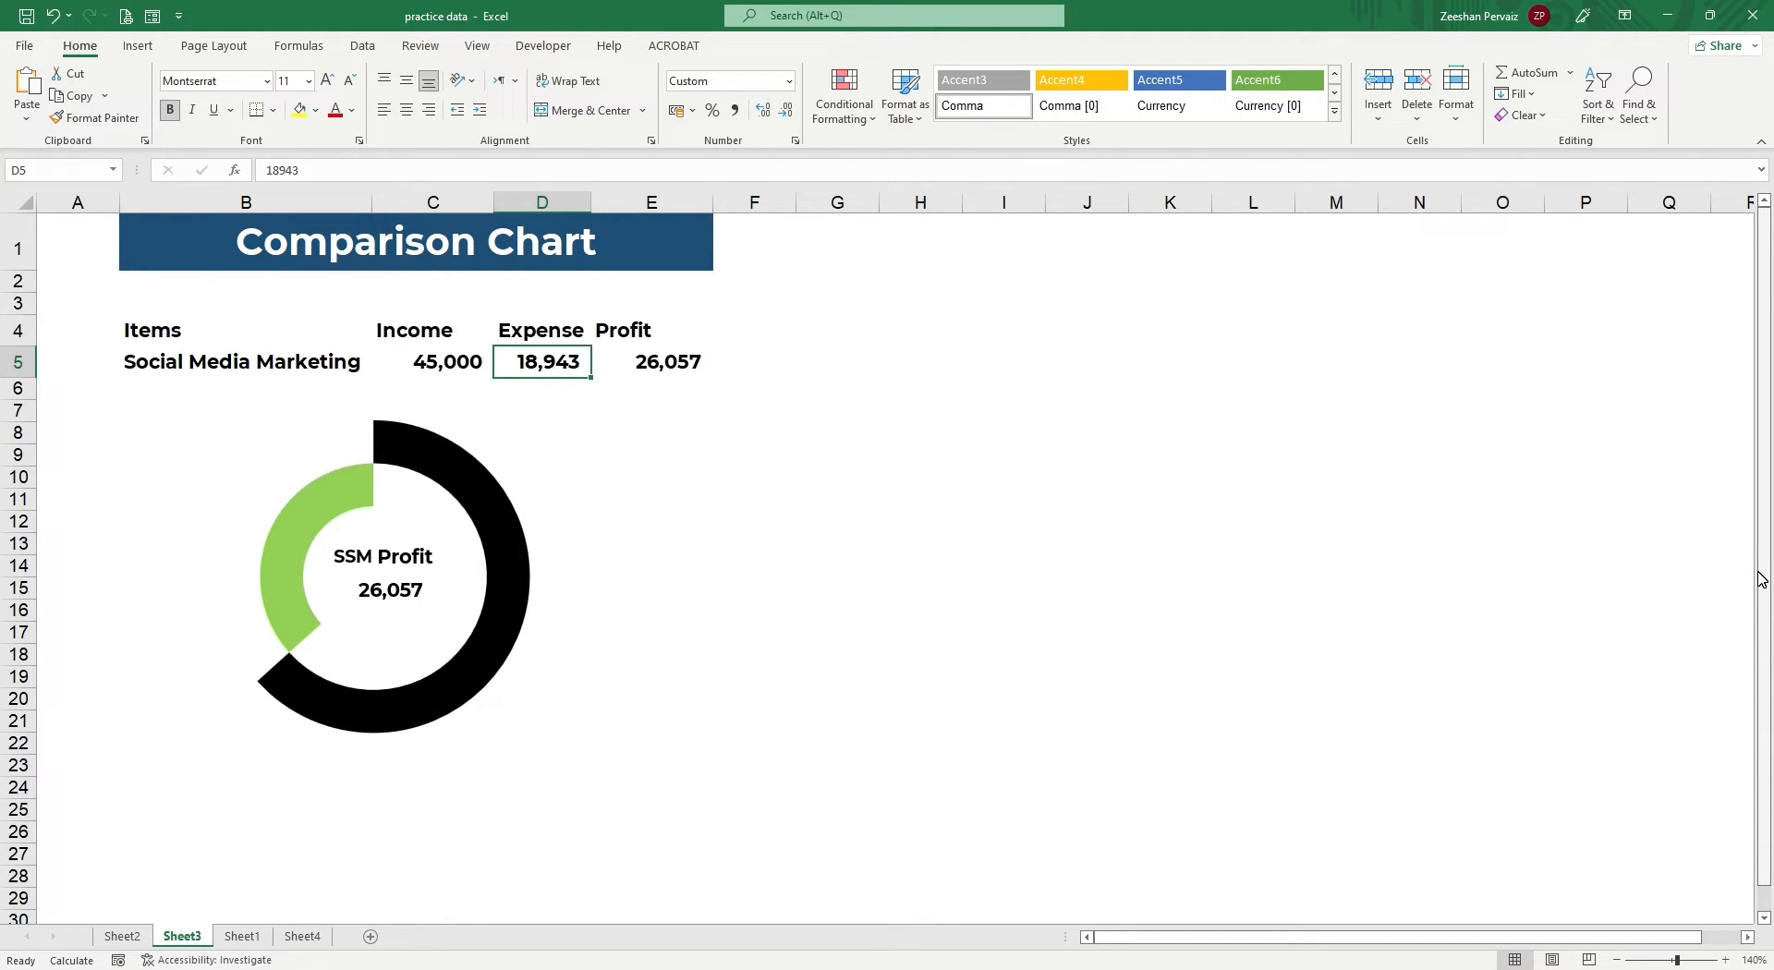
{"action": "type", "text": "12000"}
{"action": "key", "text": "Return"}
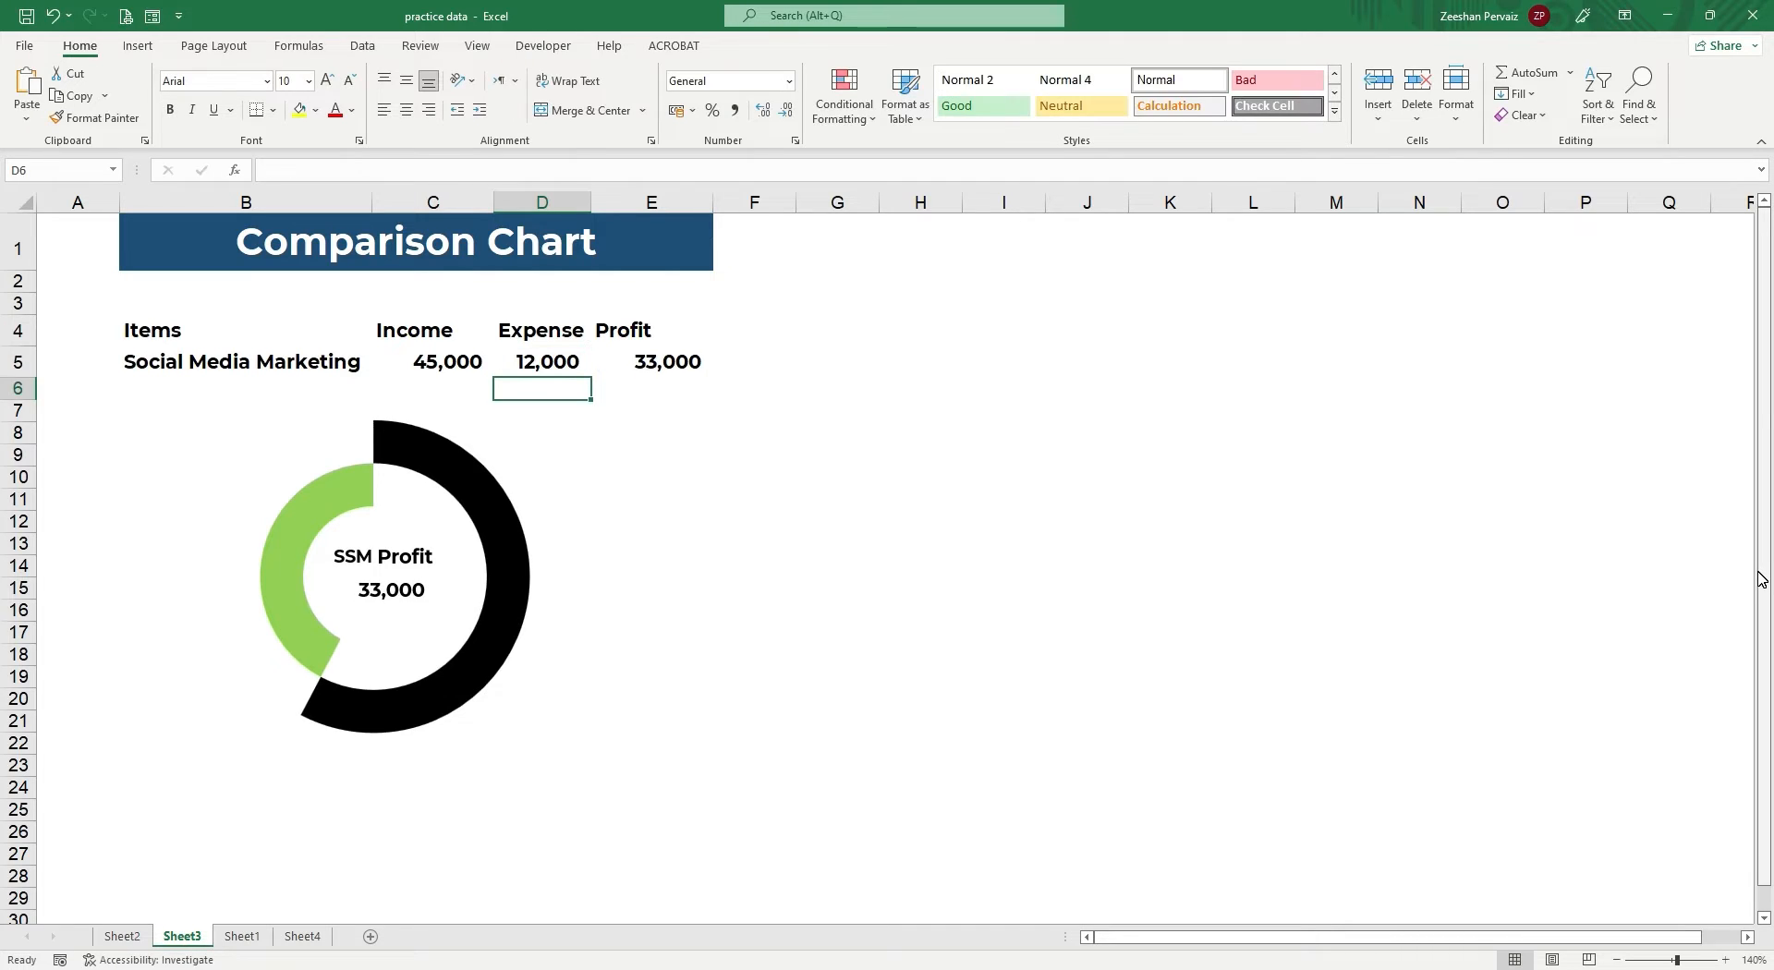
{"action": "key", "text": "Up"}
{"action": "type", "text": "40000"}
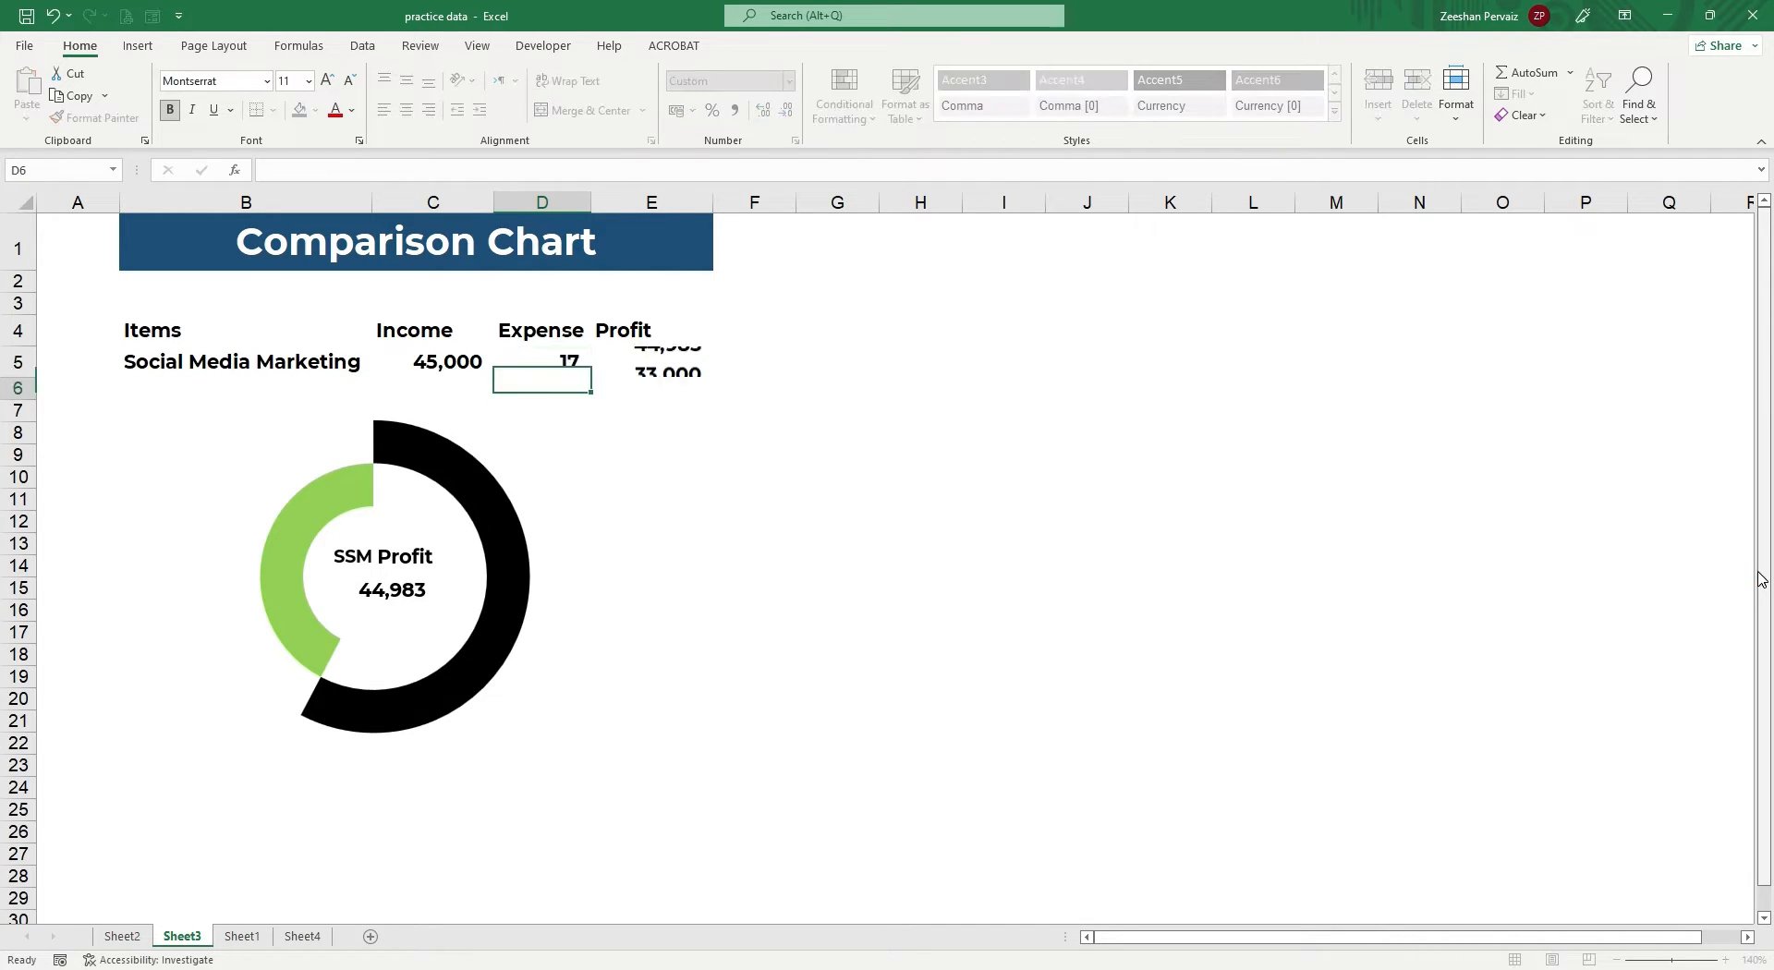
{"action": "key", "text": "Return"}
{"action": "key", "text": "Up"}
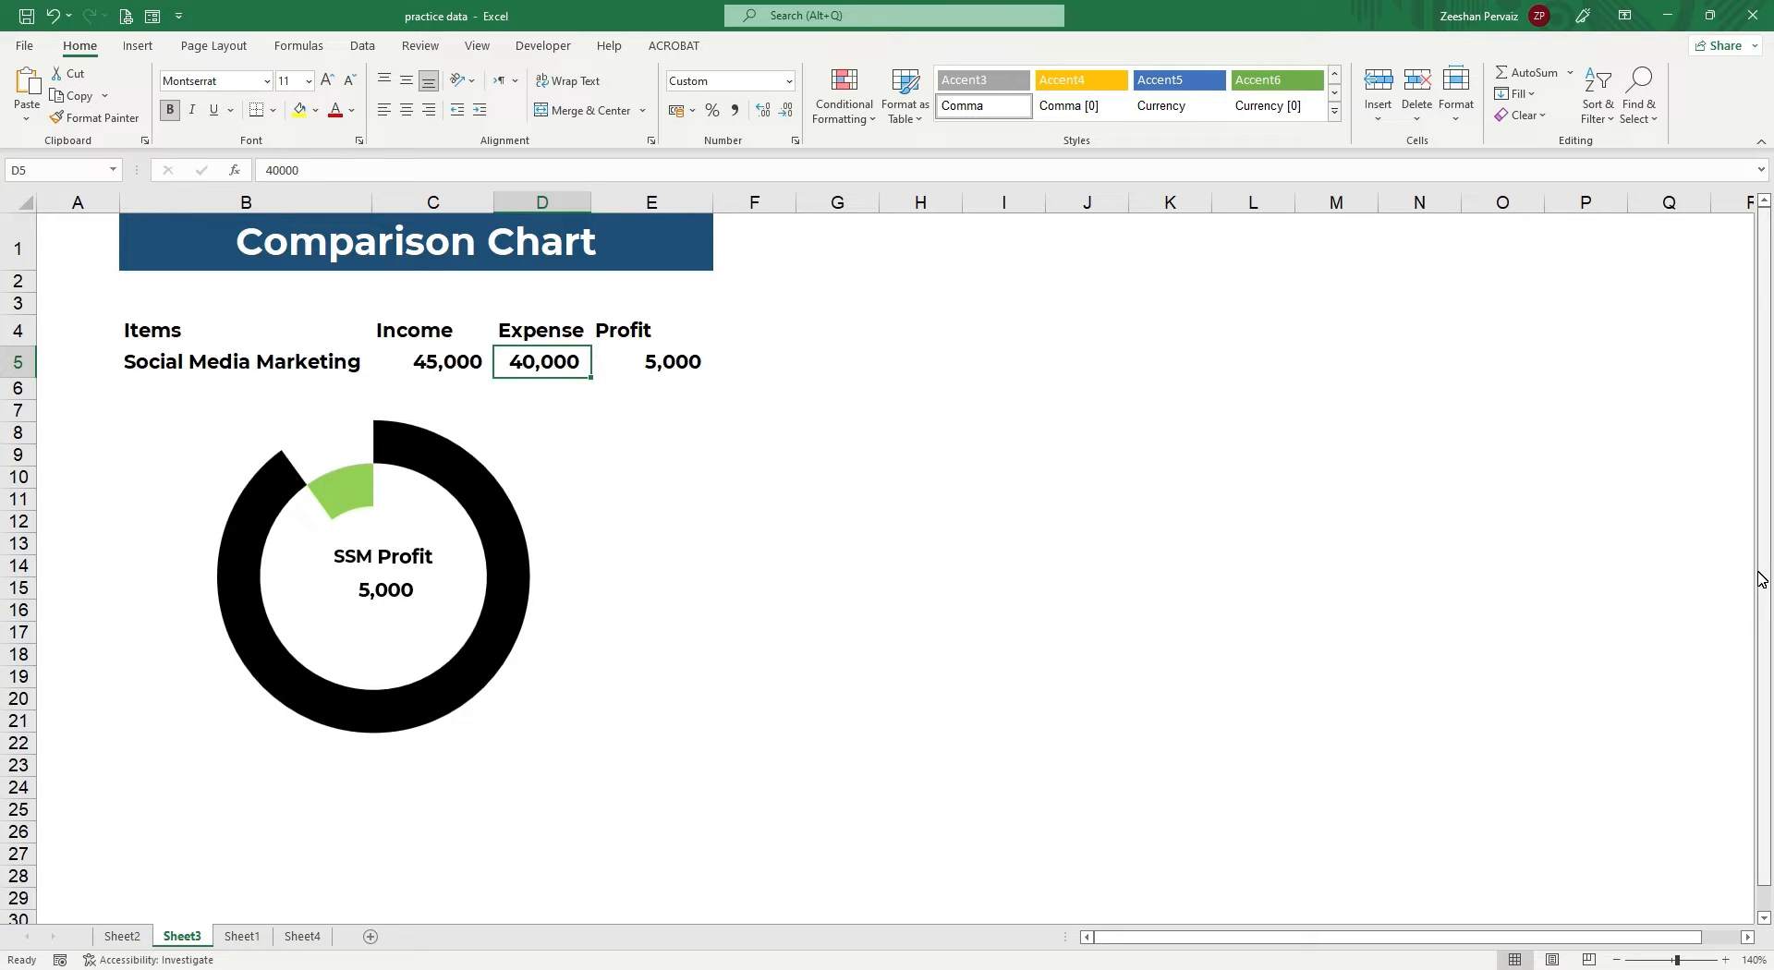
{"action": "type", "text": "60000"}
{"action": "key", "text": "Return"}
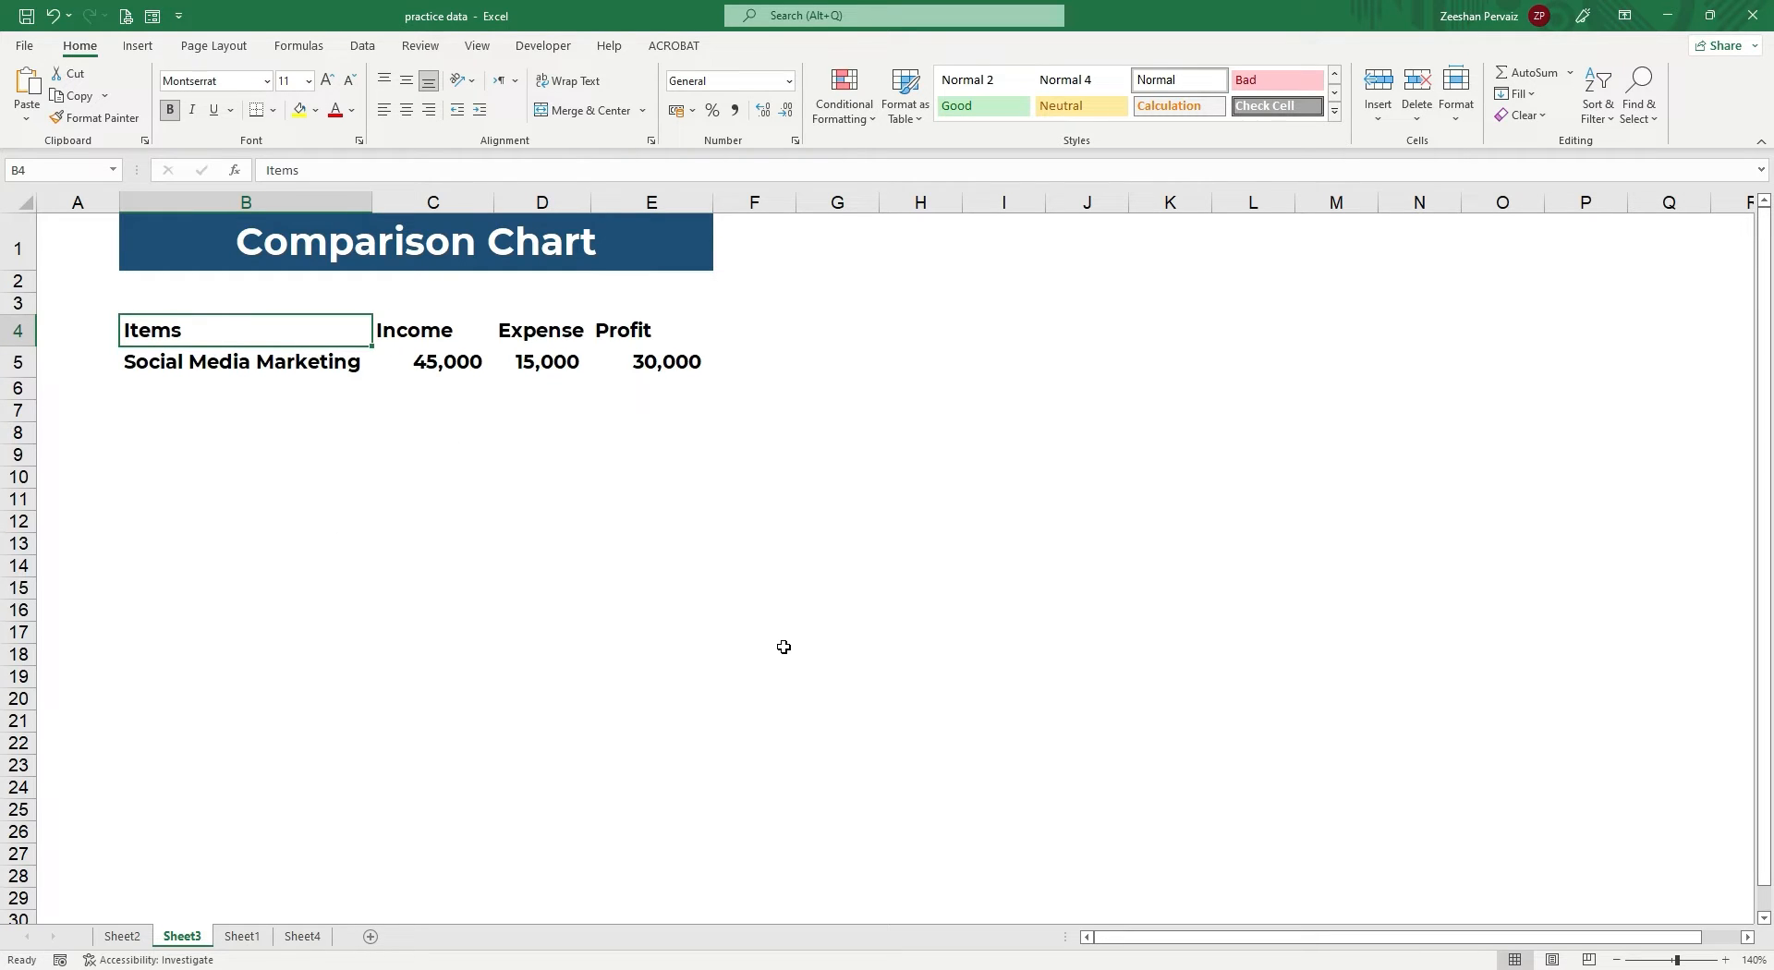
Examine the Social Media Marketing income, expense and profit cells in row 5, including the subtraction formula in E5.
{"action": "key", "text": "Down"}
{"action": "key", "text": "Down"}
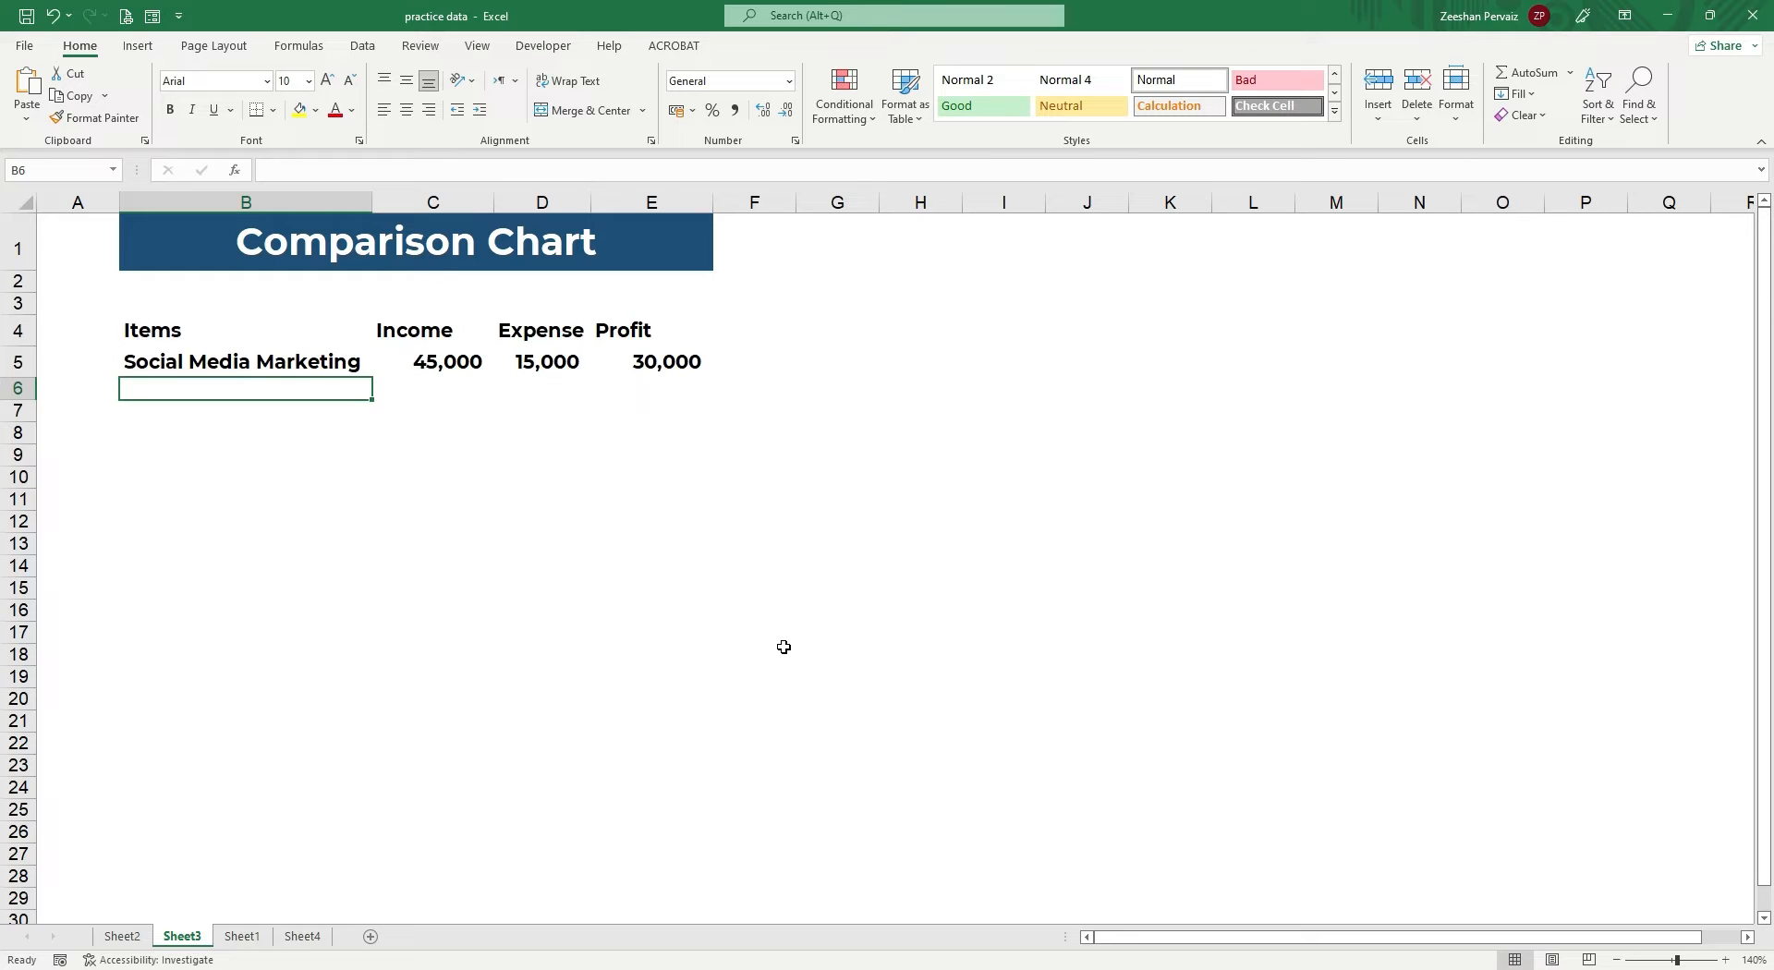
{"action": "key", "text": "Up"}
{"action": "key", "text": "Up"}
{"action": "key", "text": "Down"}
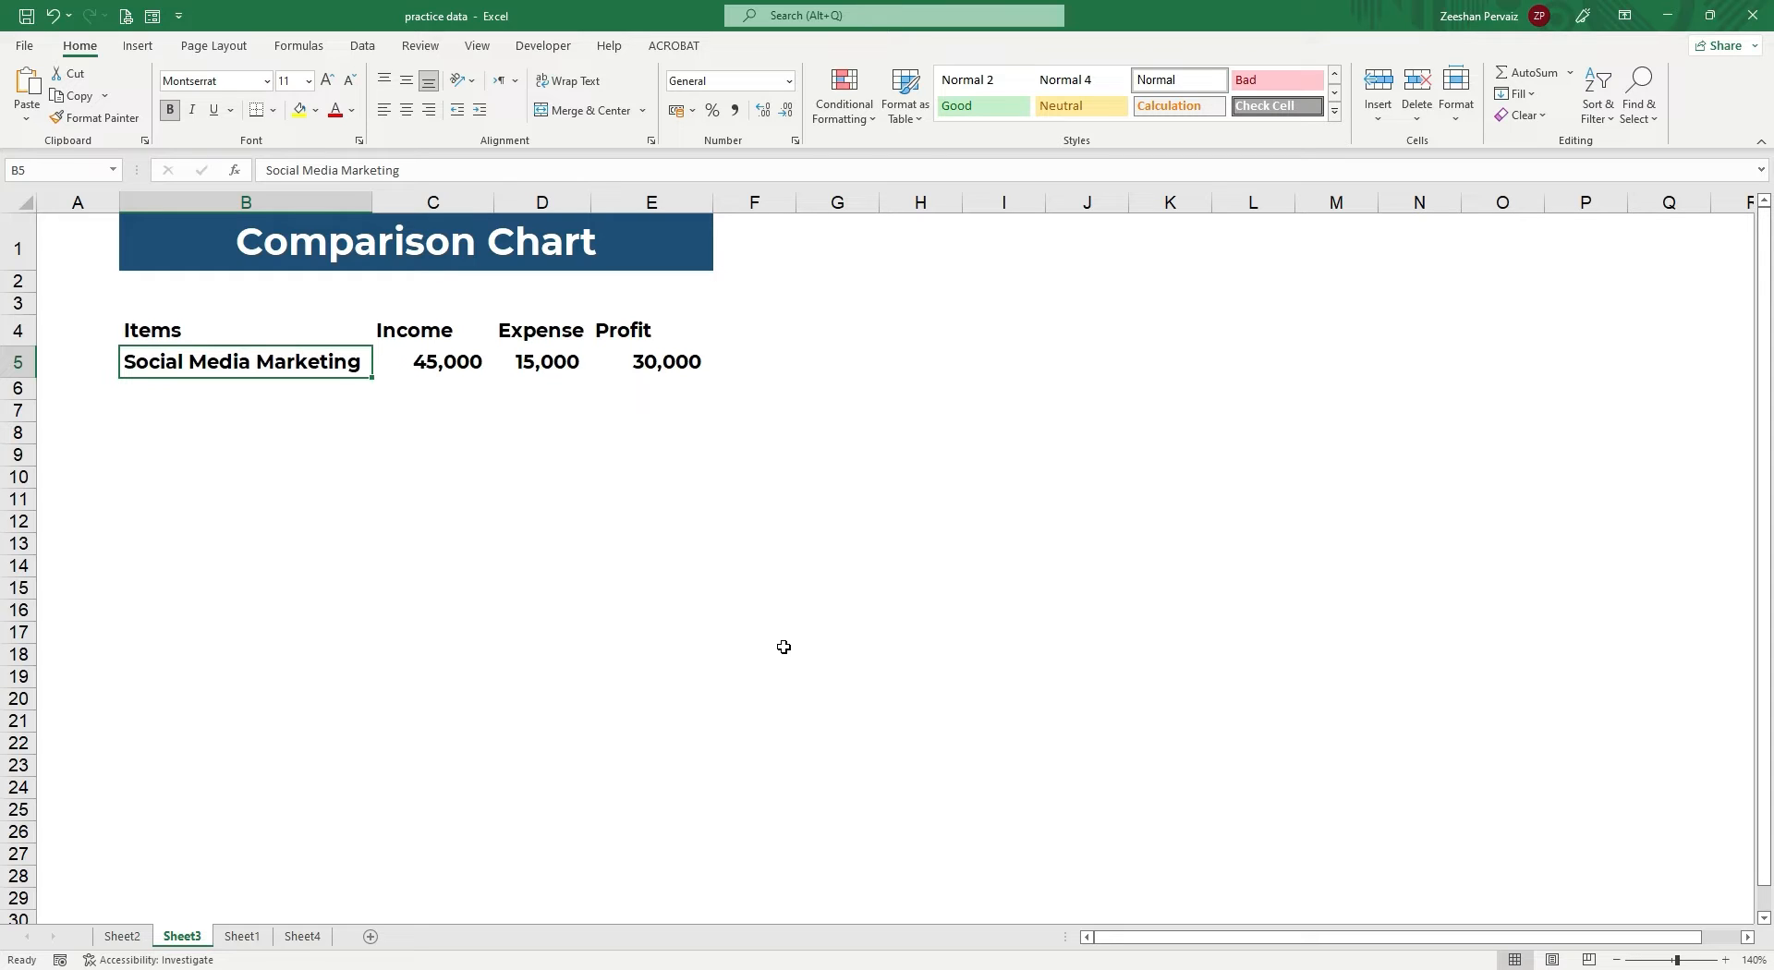
{"action": "key", "text": "Right"}
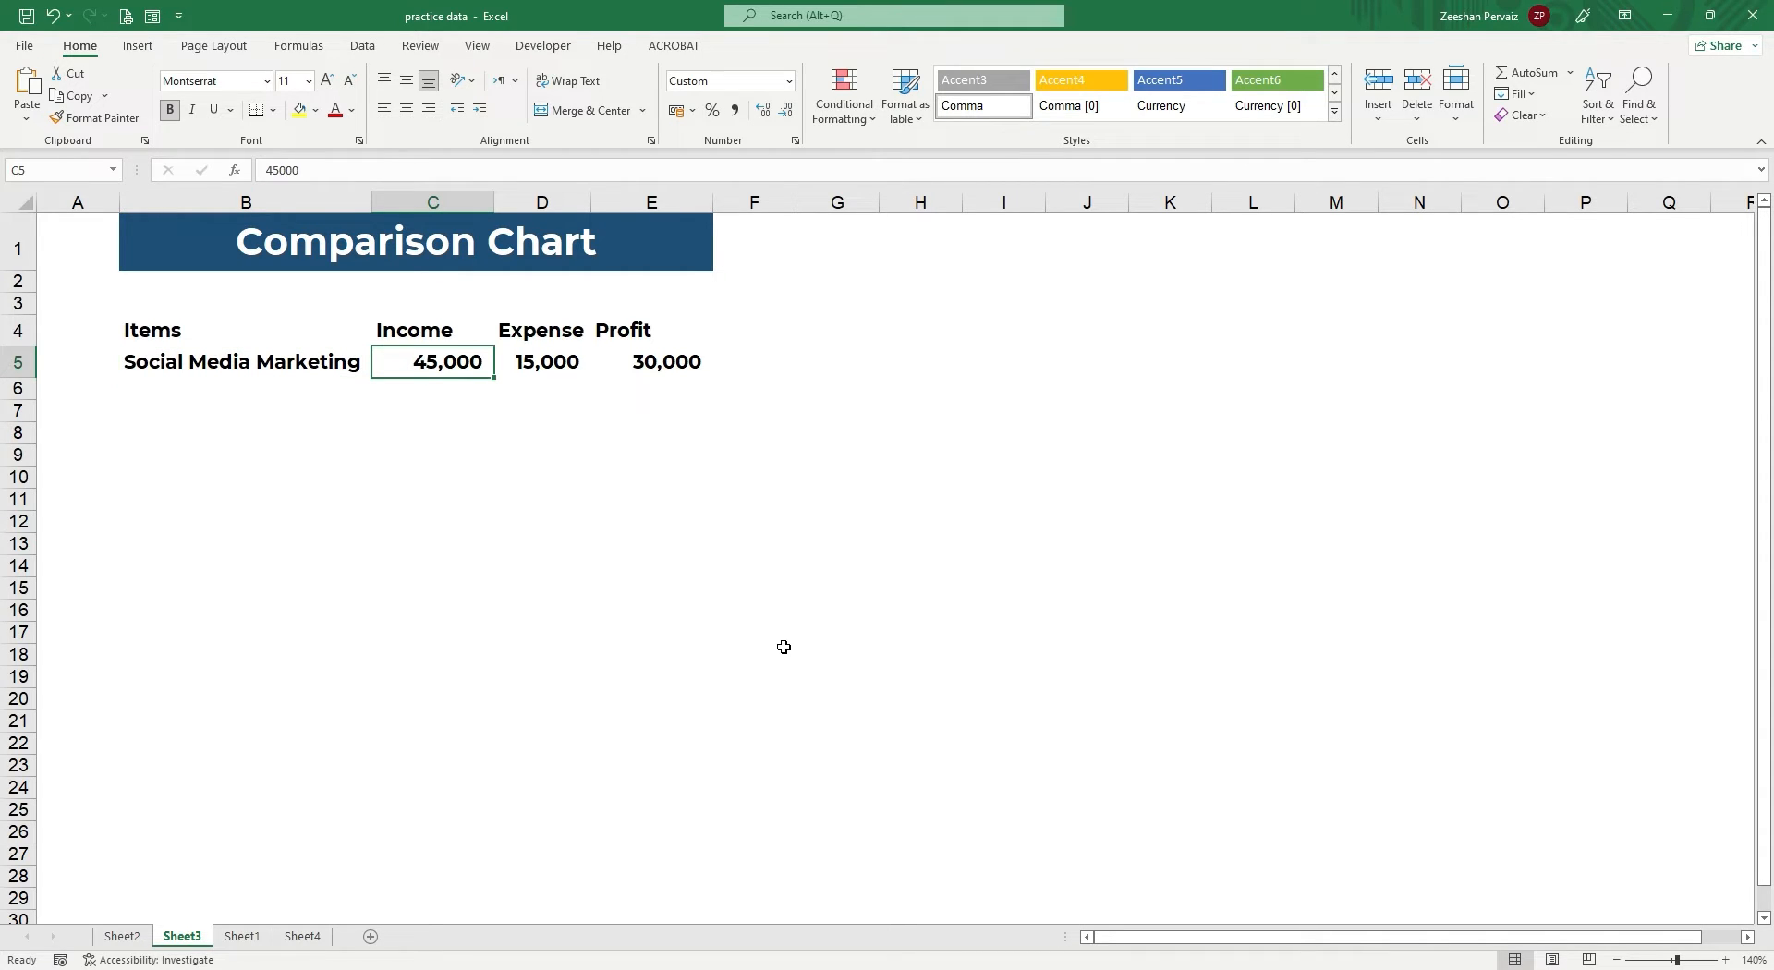
{"action": "key", "text": "Right"}
{"action": "key", "text": "Up"}
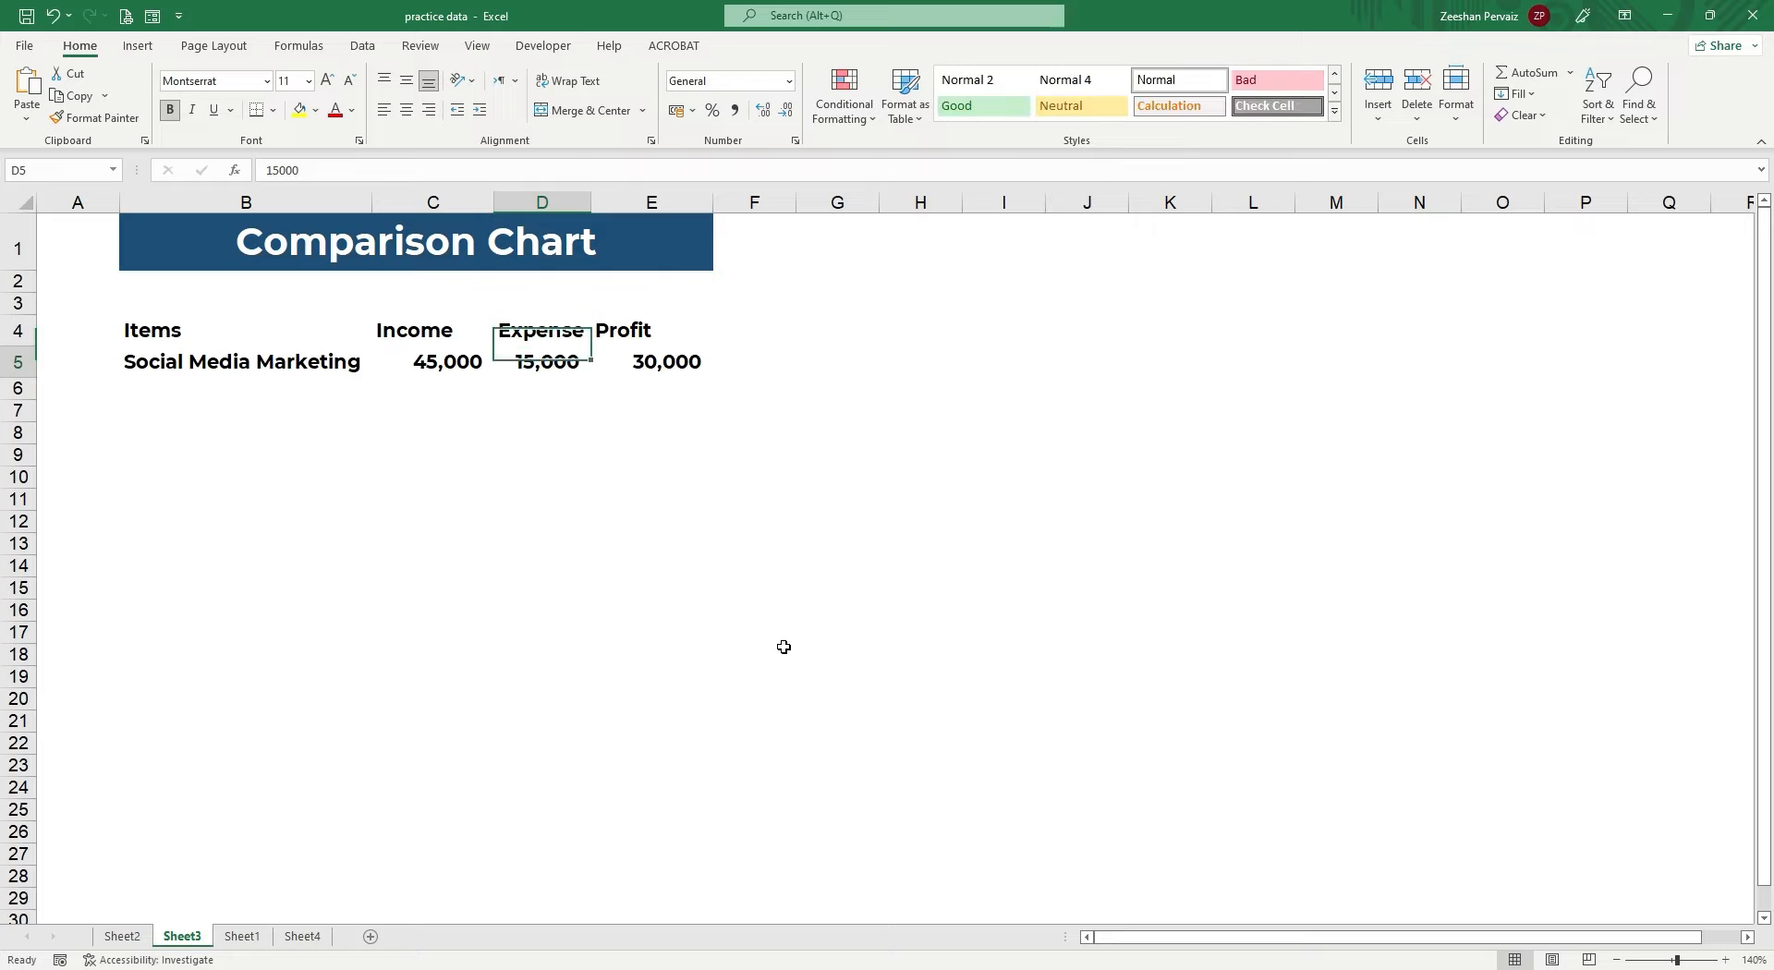
{"action": "key", "text": "Down"}
{"action": "key", "text": "Right"}
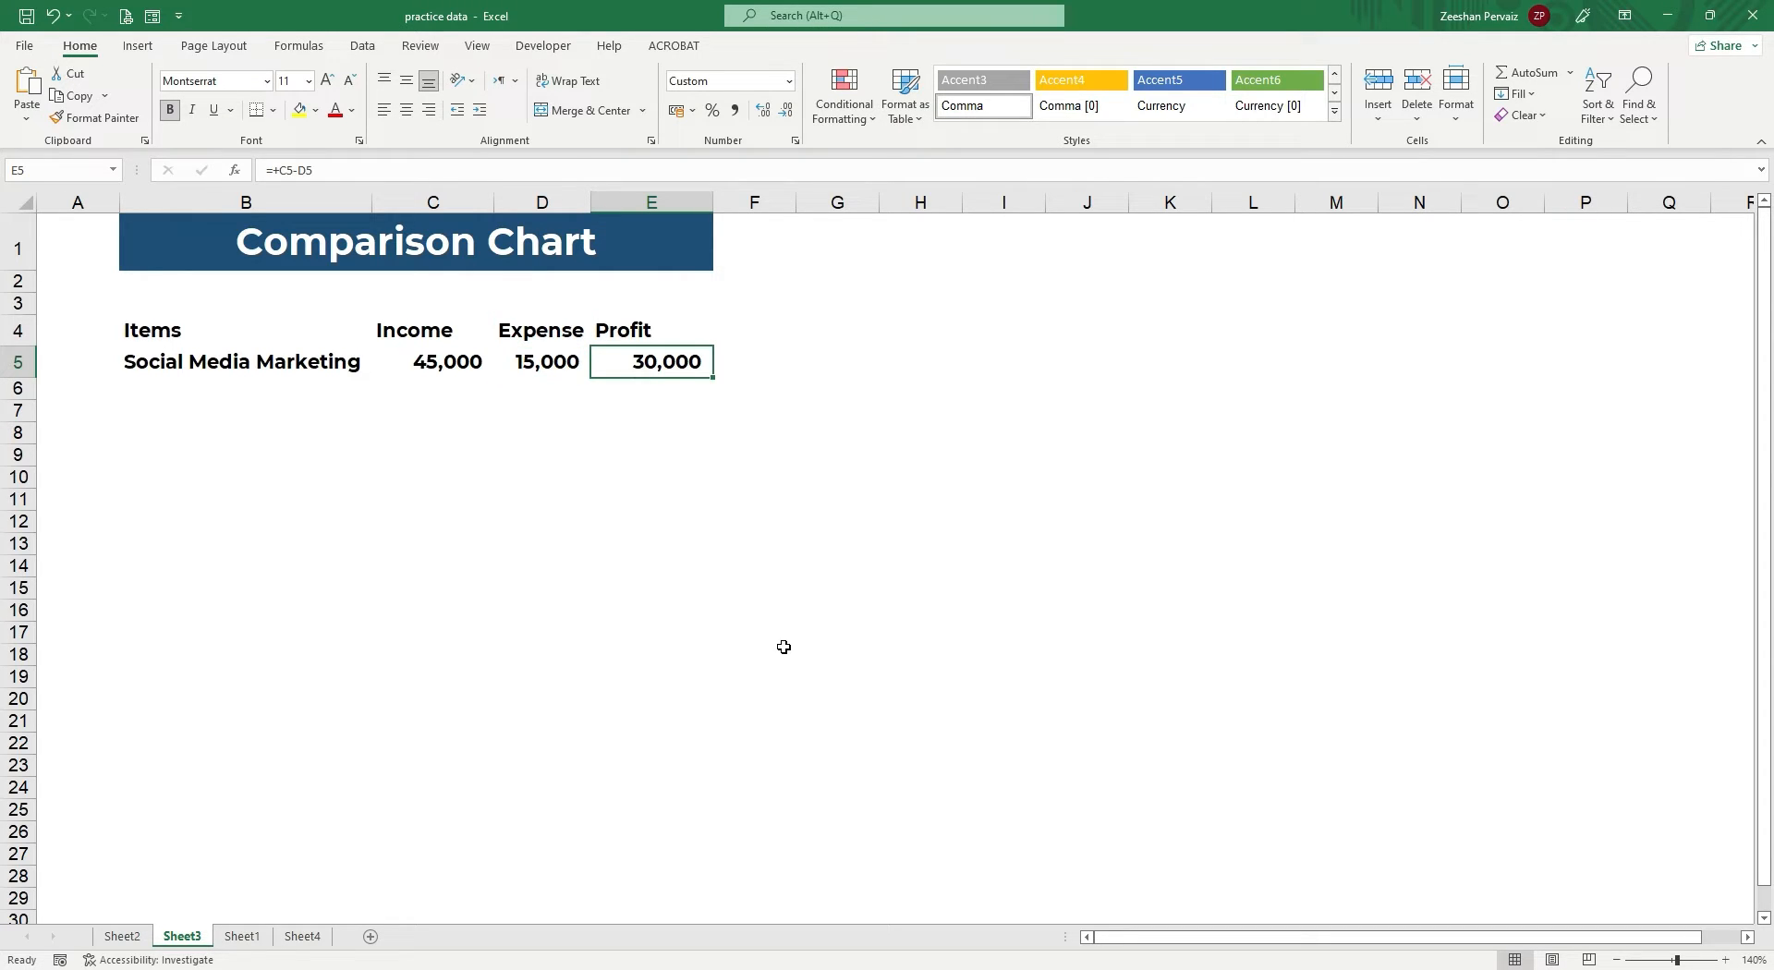
{"action": "key", "text": "F2"}
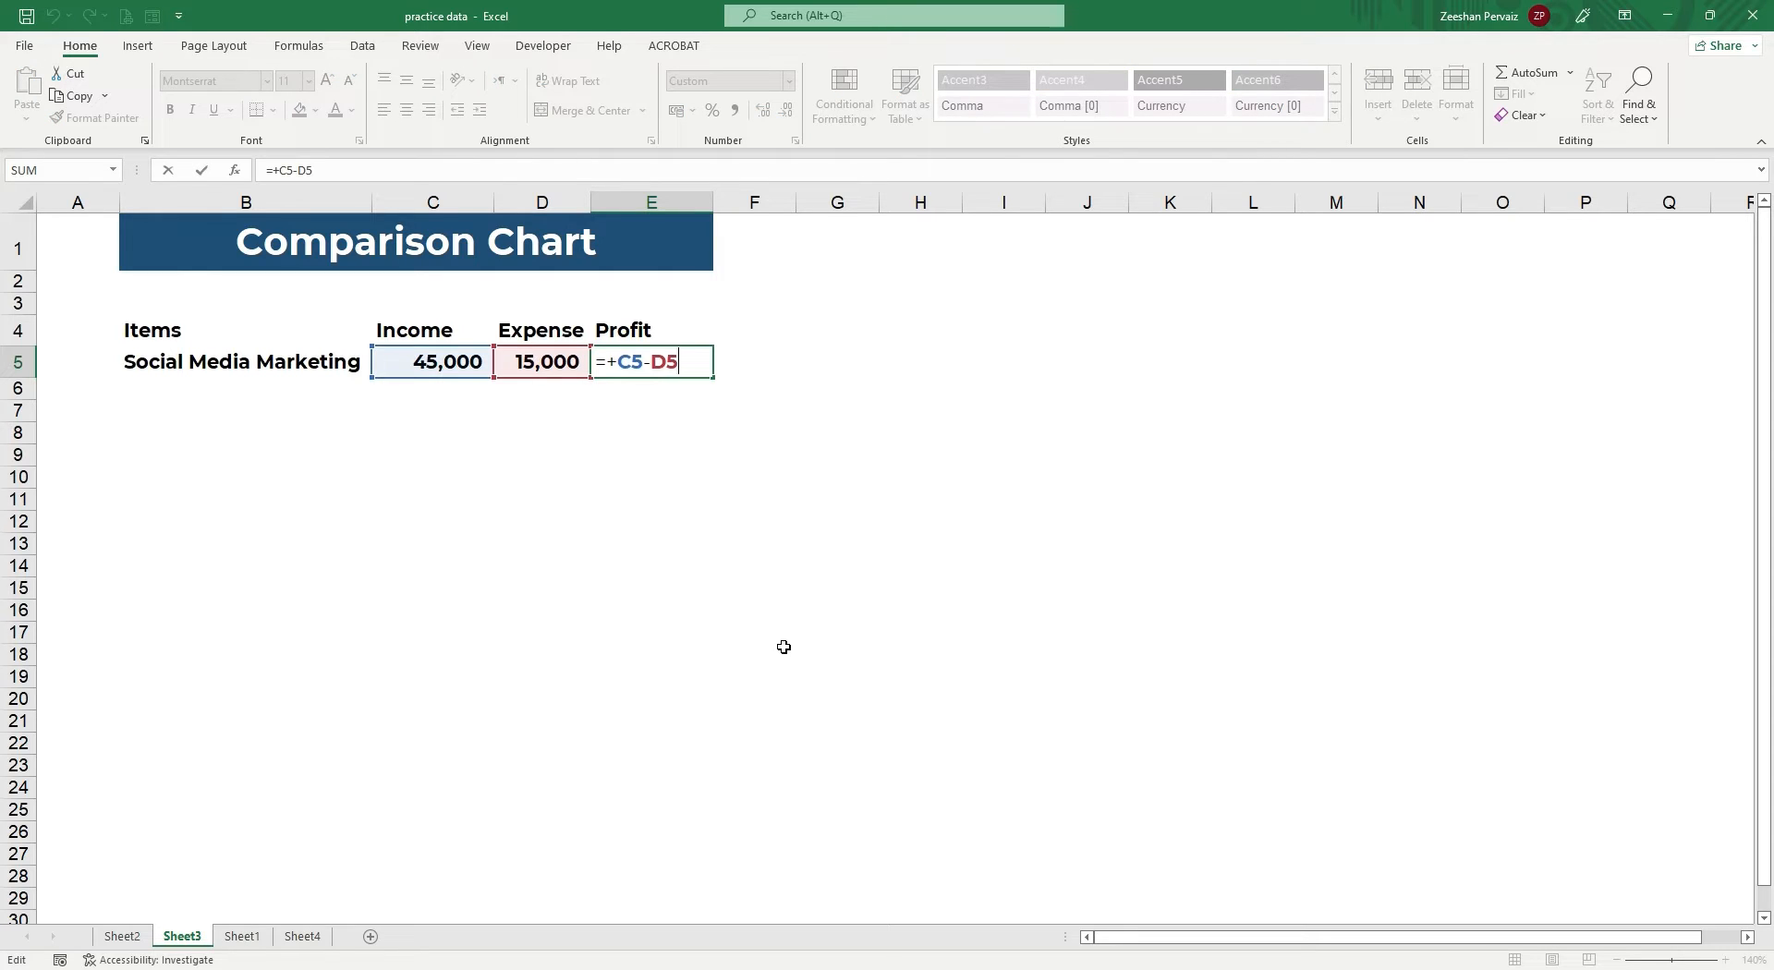
{"action": "key", "text": "Escape"}
{"action": "key", "text": "Left"}
{"action": "key", "text": "Left"}
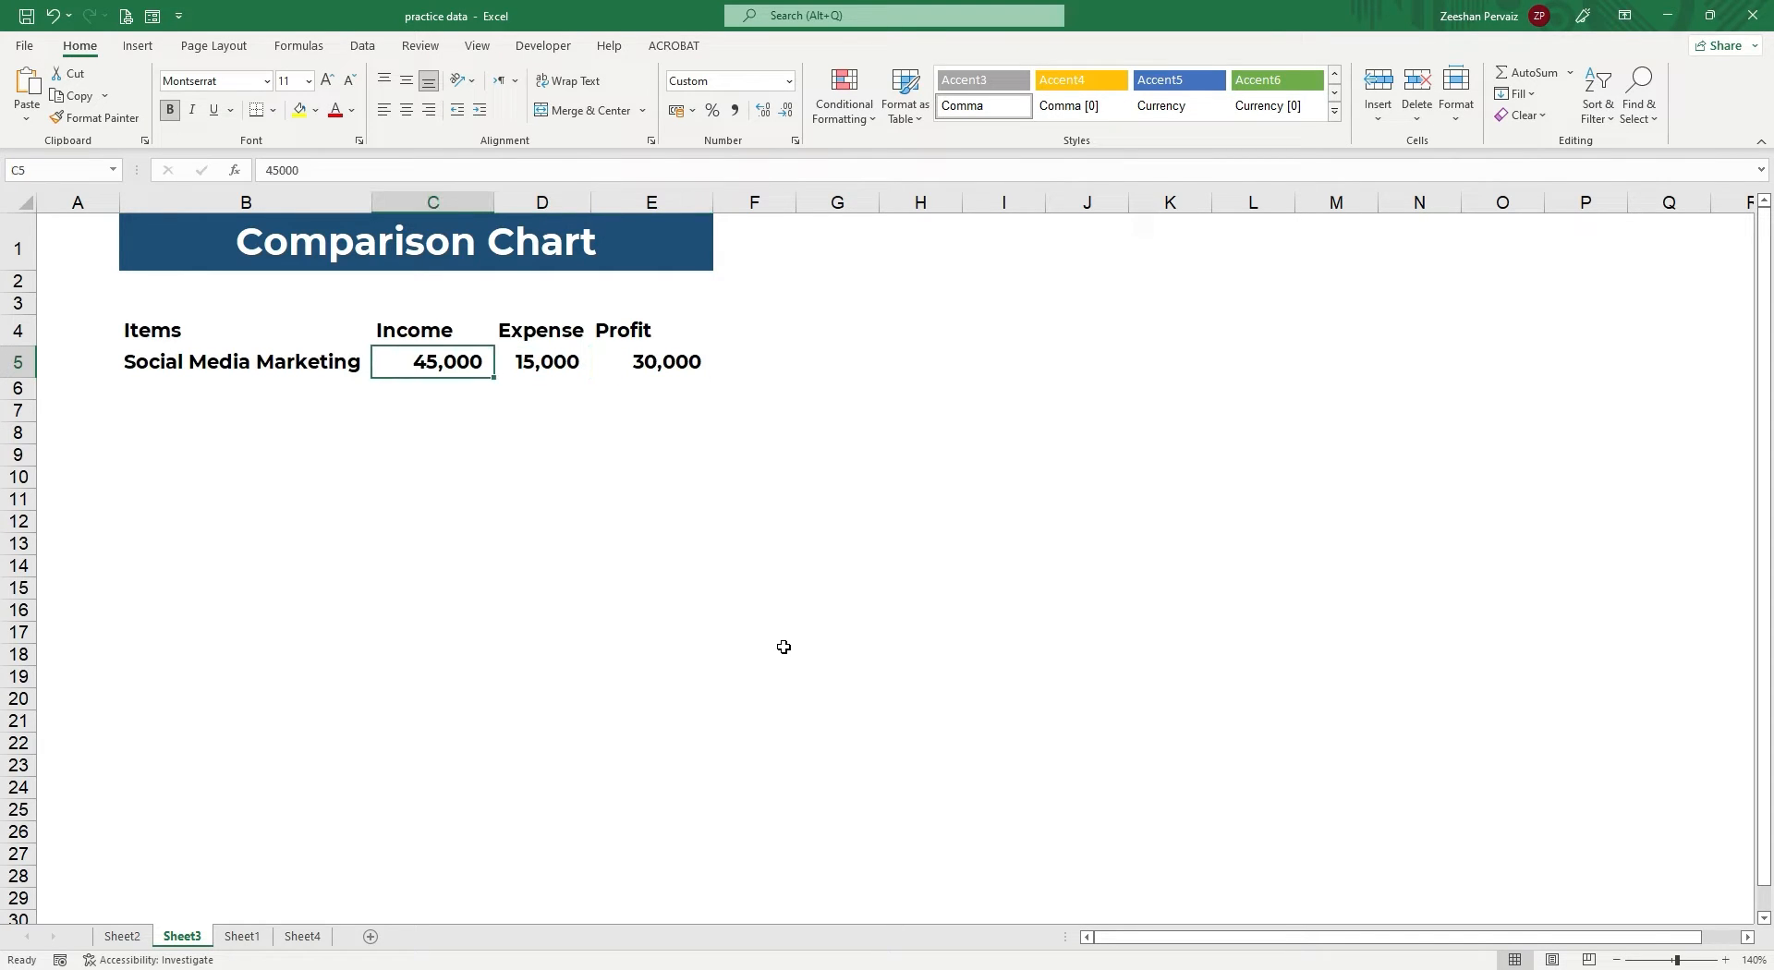
{"action": "key", "text": "Right"}
{"action": "key", "text": "Right"}
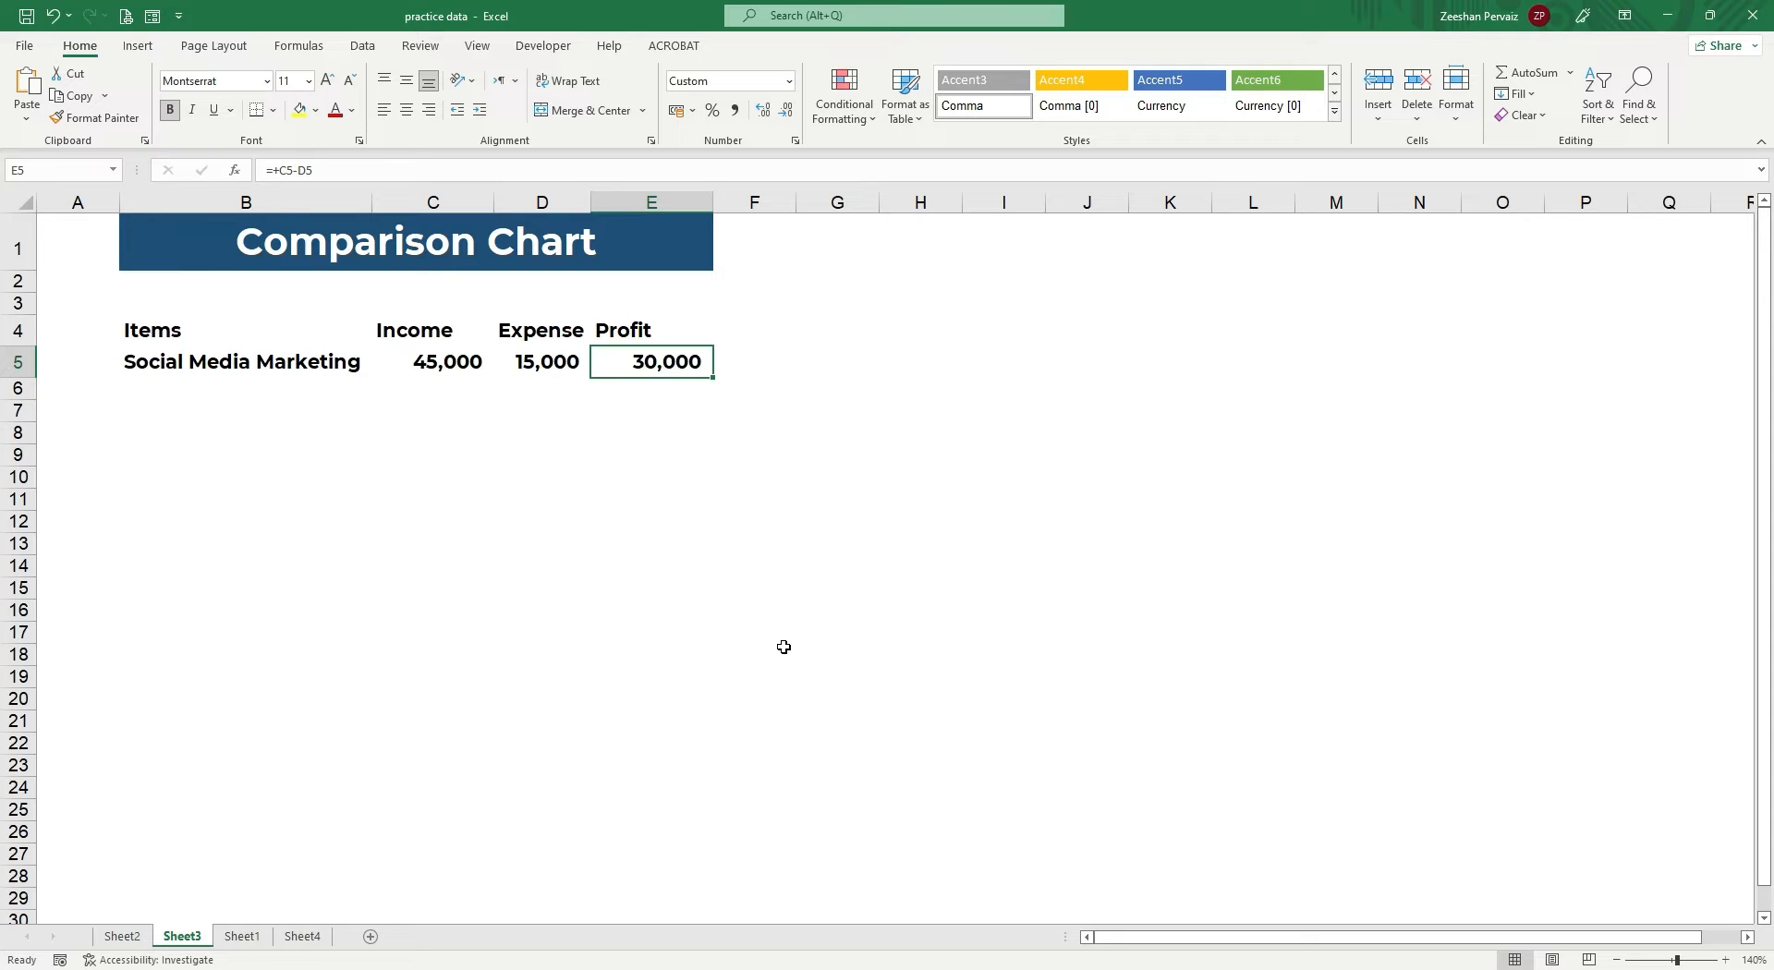
Look over the table's column headings in row 4, from Items to the formula-driven heading in E4.
{"action": "key", "text": "Left"}
{"action": "key", "text": "Left"}
{"action": "key", "text": "Left"}
{"action": "key", "text": "Up"}
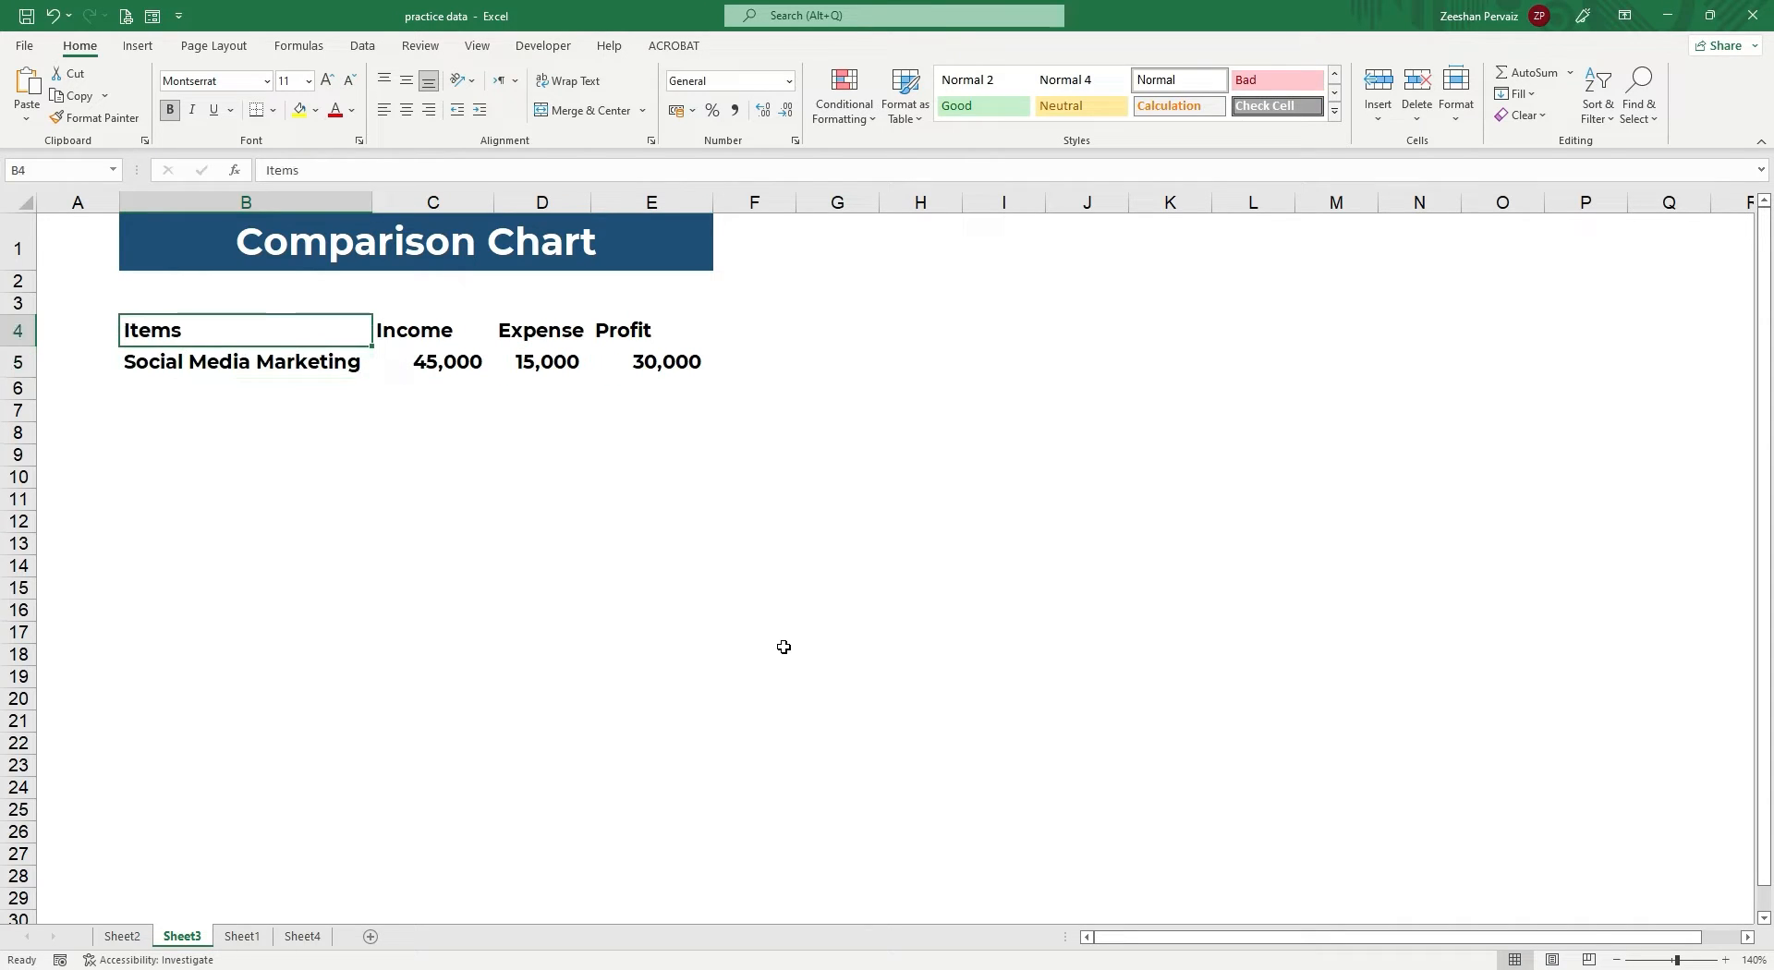
{"action": "key", "text": "Right"}
{"action": "key", "text": "Right"}
{"action": "key", "text": "Left"}
{"action": "key", "text": "Left"}
{"action": "key", "text": "Right"}
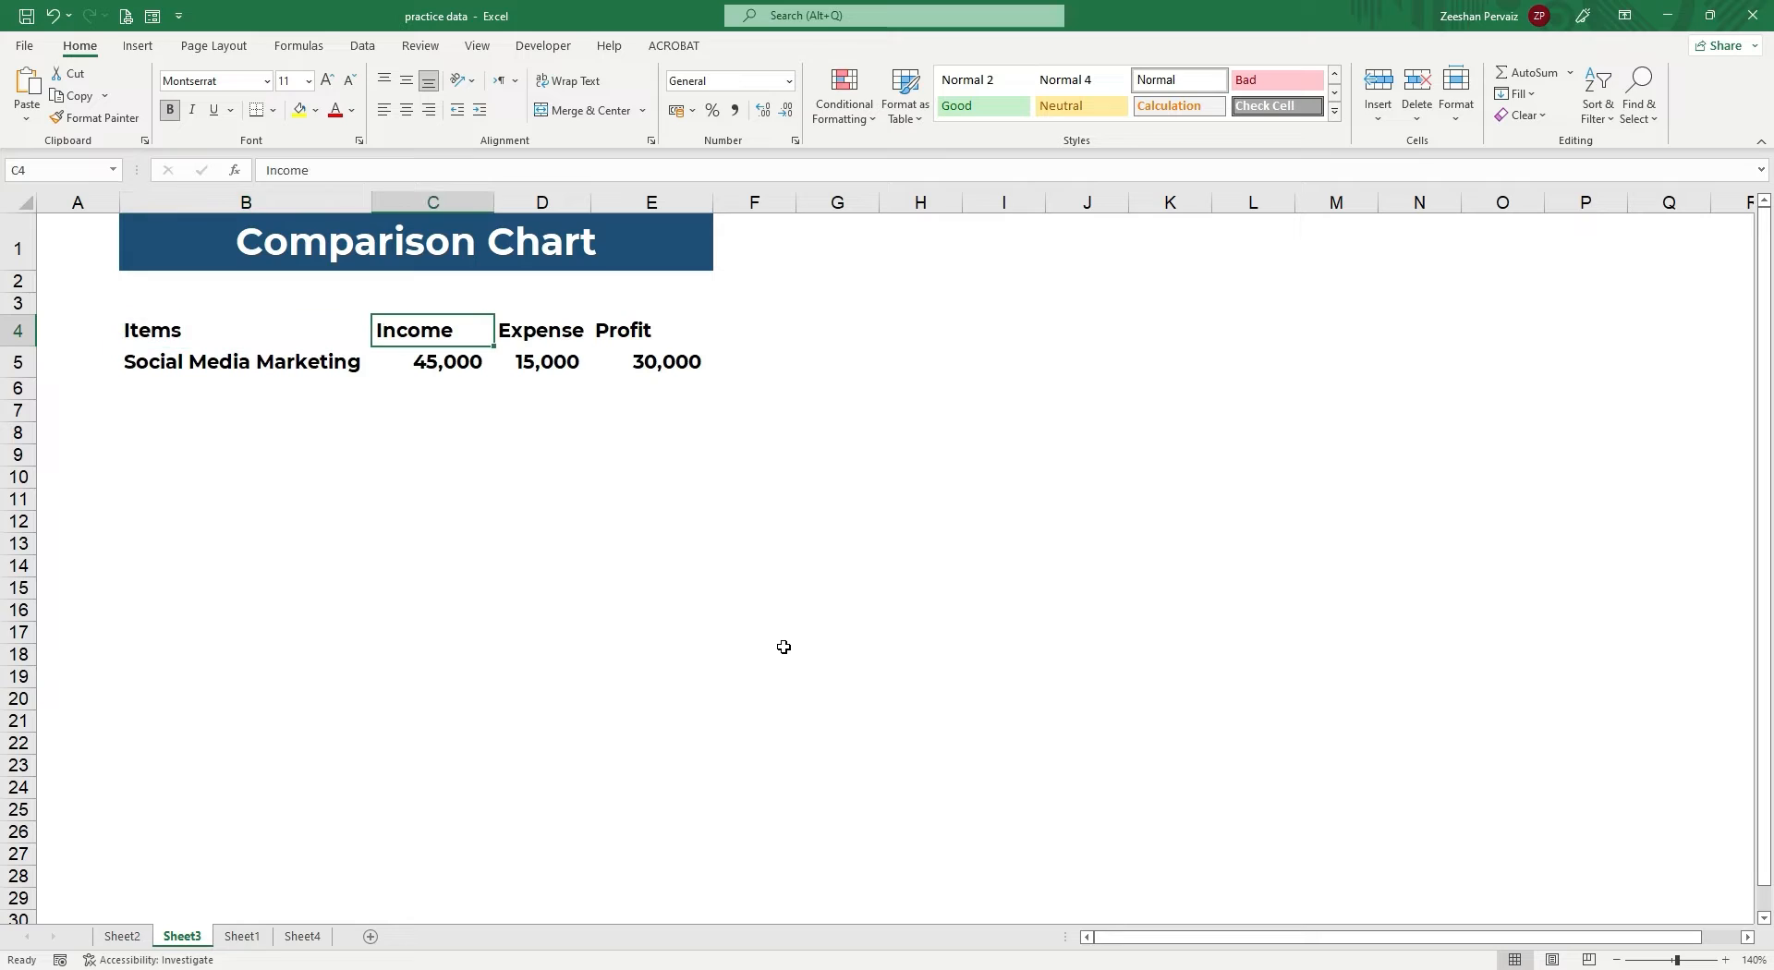
{"action": "key", "text": "Right"}
{"action": "key", "text": "Right"}
{"action": "key", "text": "Right"}
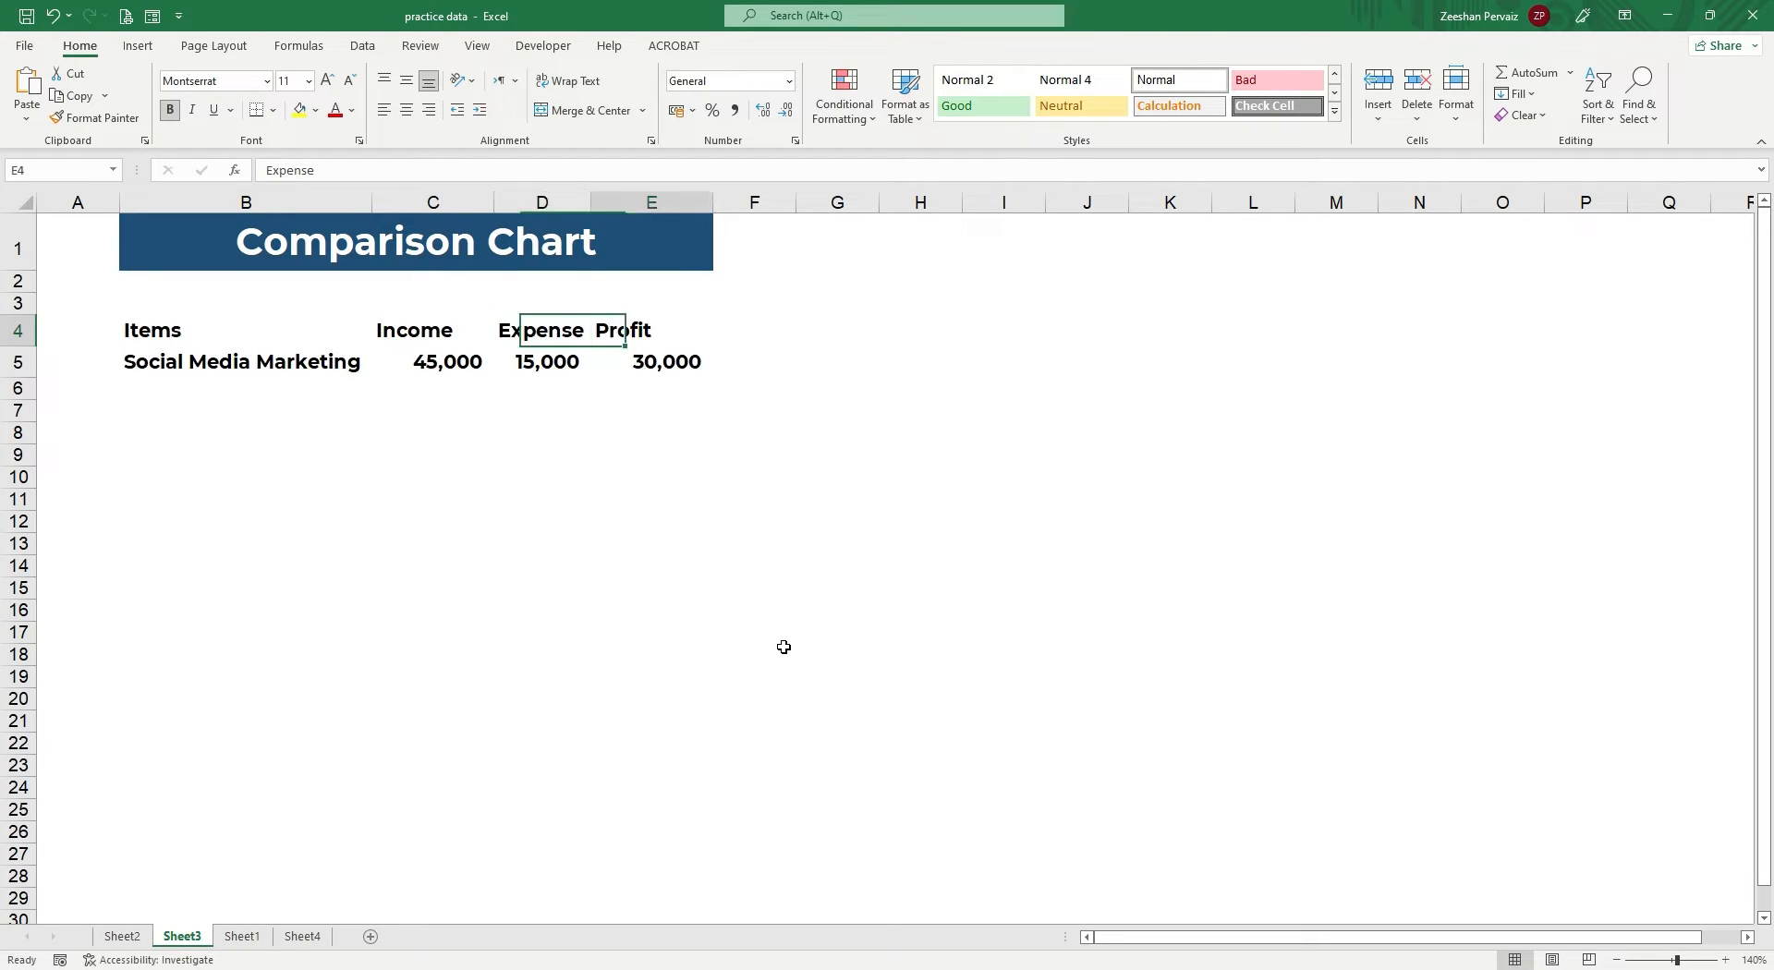
{"action": "key", "text": "Left"}
{"action": "key", "text": "Right"}
Center the column heading in cell E4 horizontally.
{"action": "key", "text": "Left"}
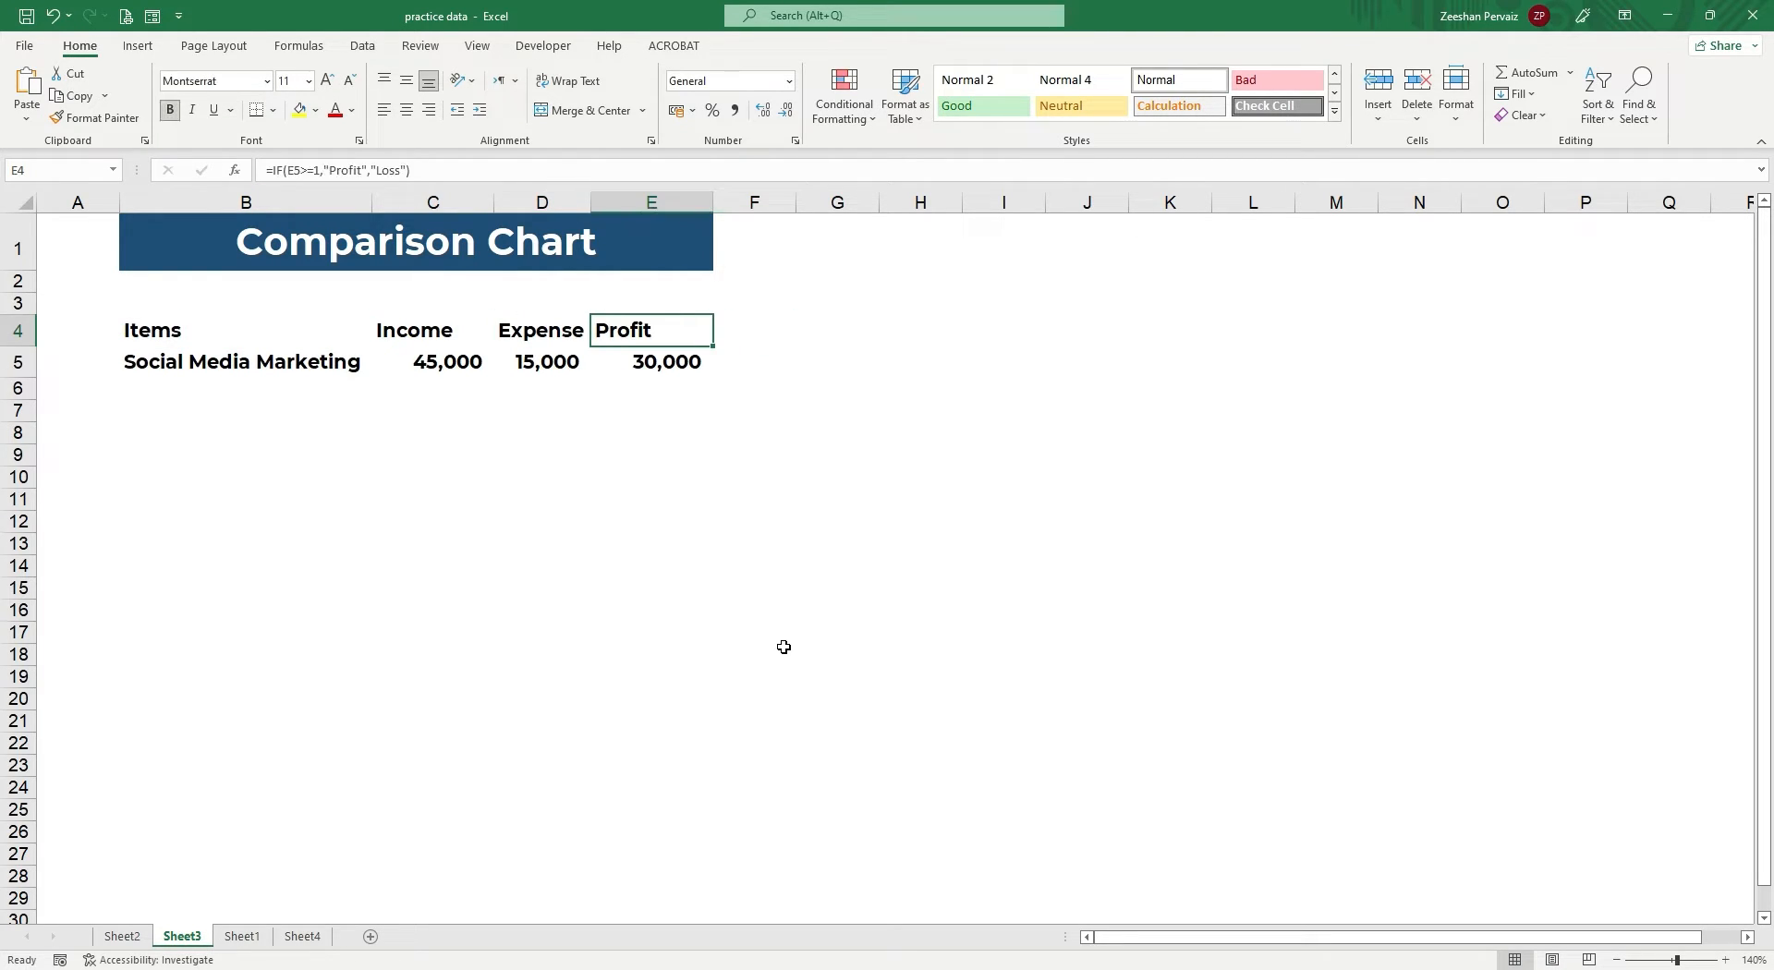
{"action": "key", "text": "alt+h"}
{"action": "key", "text": "a"}
{"action": "key", "text": "c"}
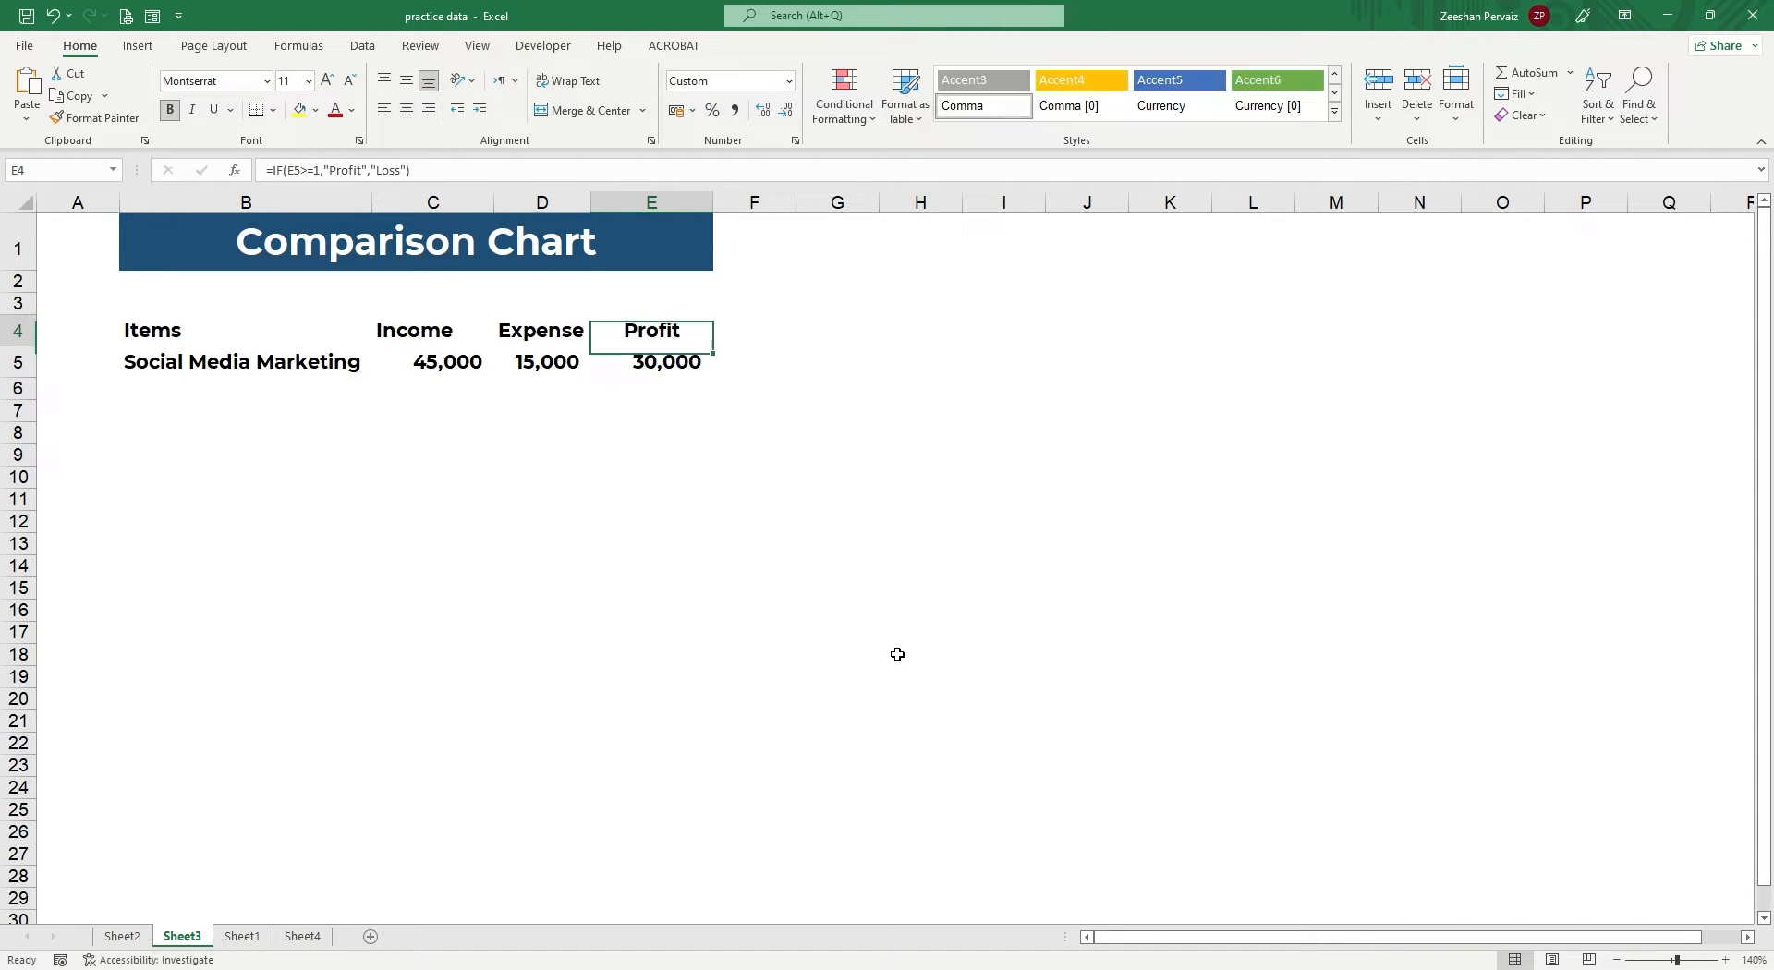
Enter the formula =IF(E5>=1,"Profit","Loss") in E4 as the heading, accepting the suggested operator correction.
{"action": "type", "text": "=if"}
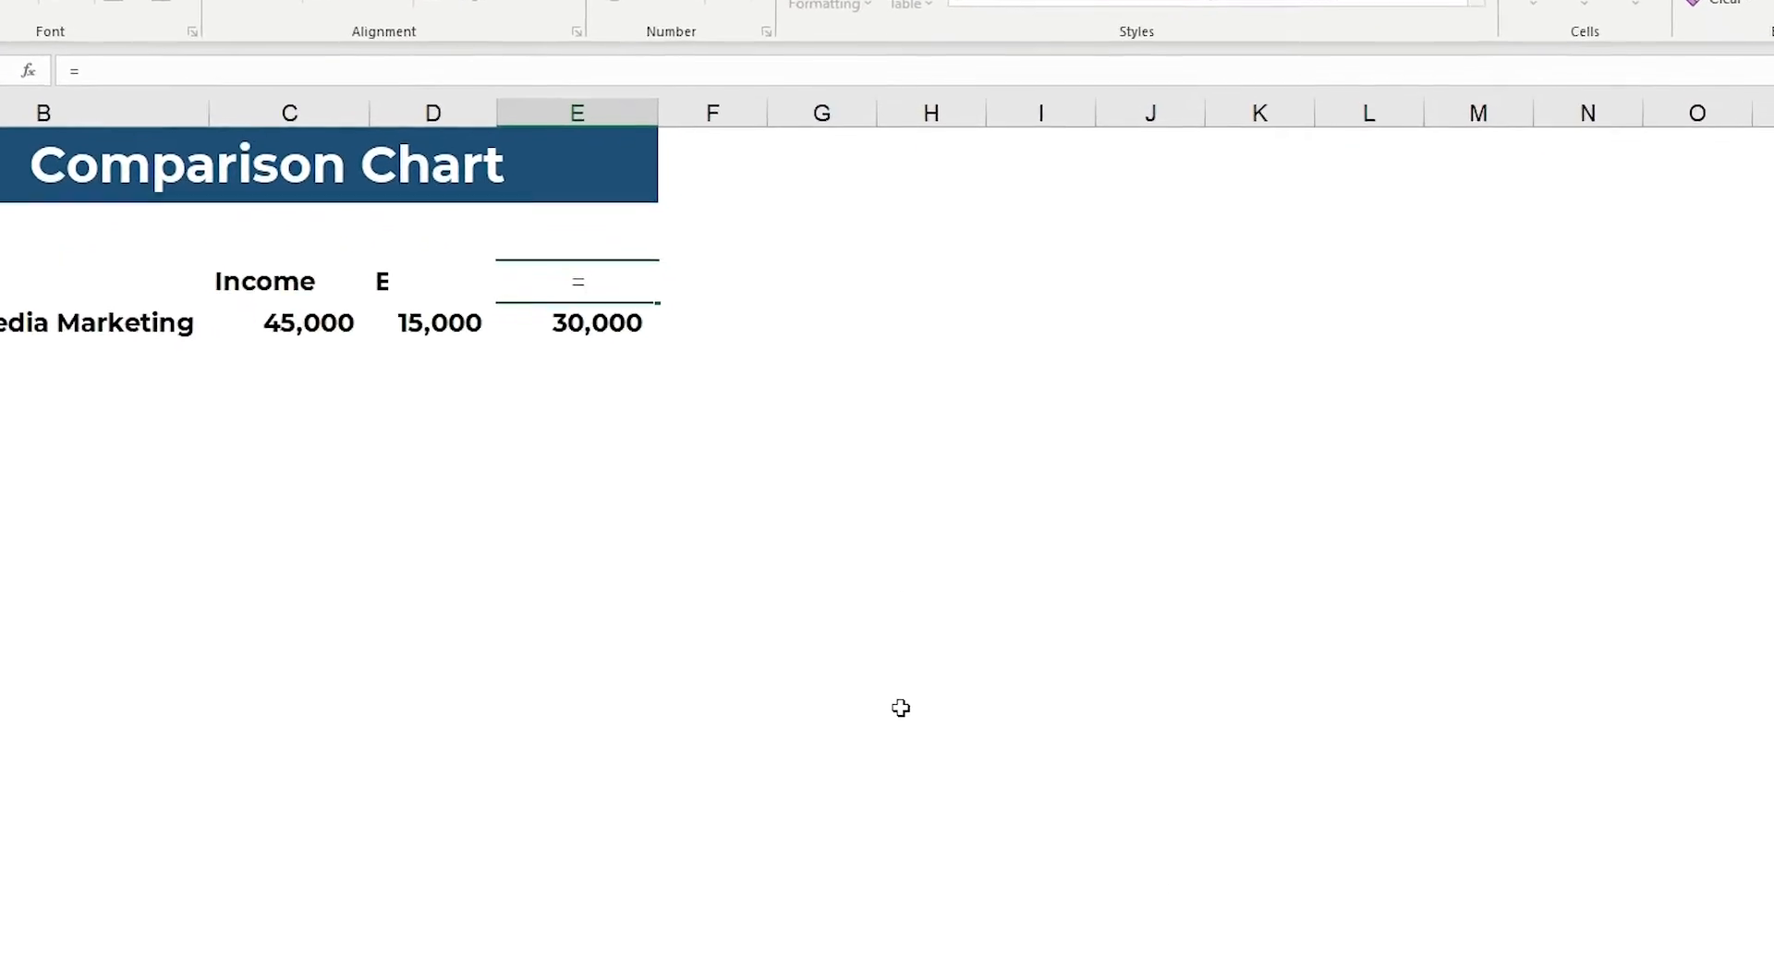
{"action": "type", "text": "("}
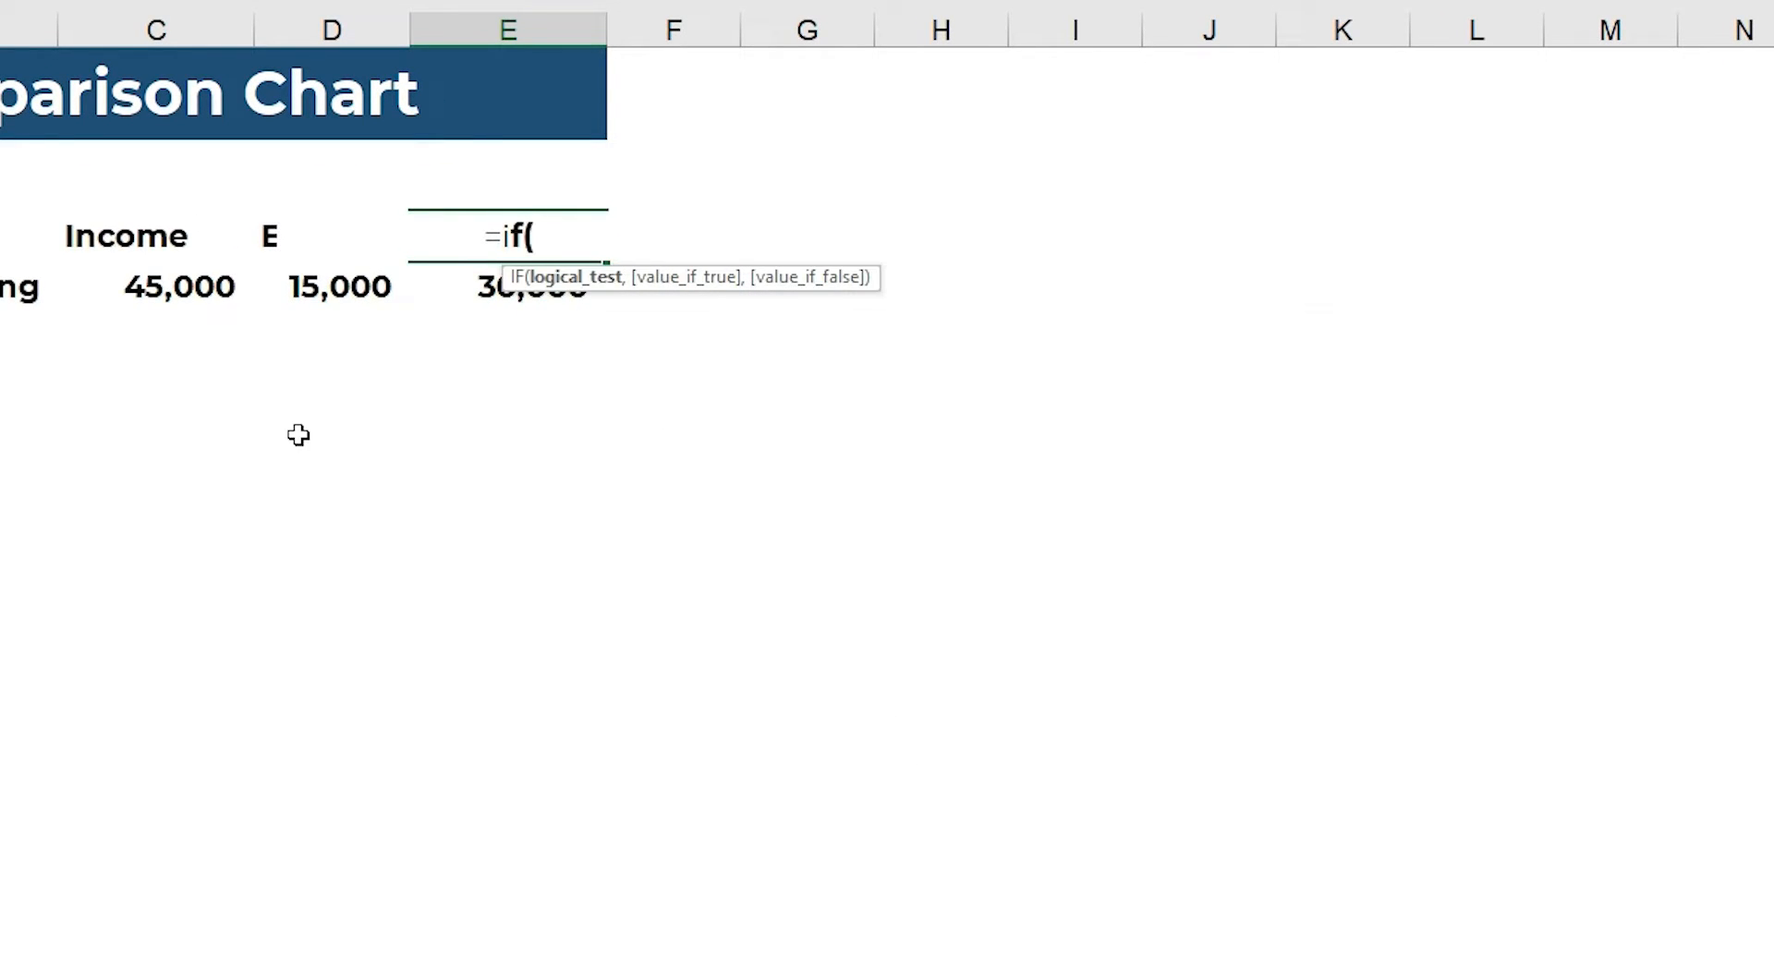
{"action": "left_click", "coordinate": [476, 286]}
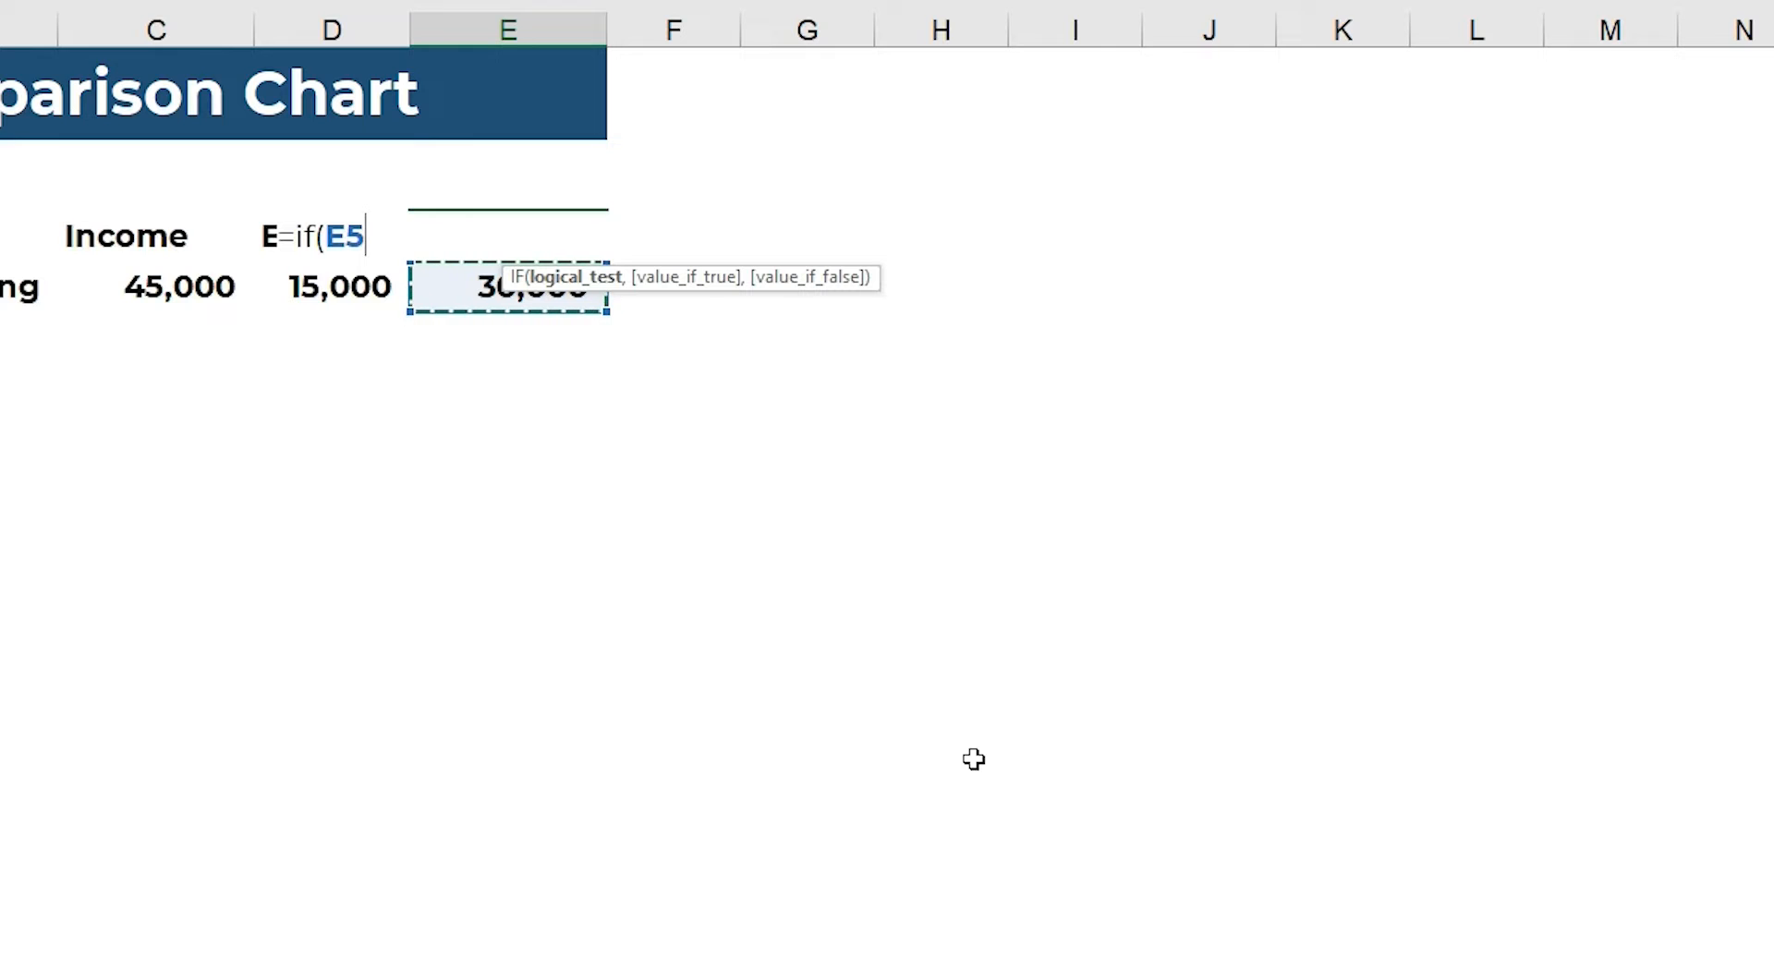
{"action": "type", "text": "="}
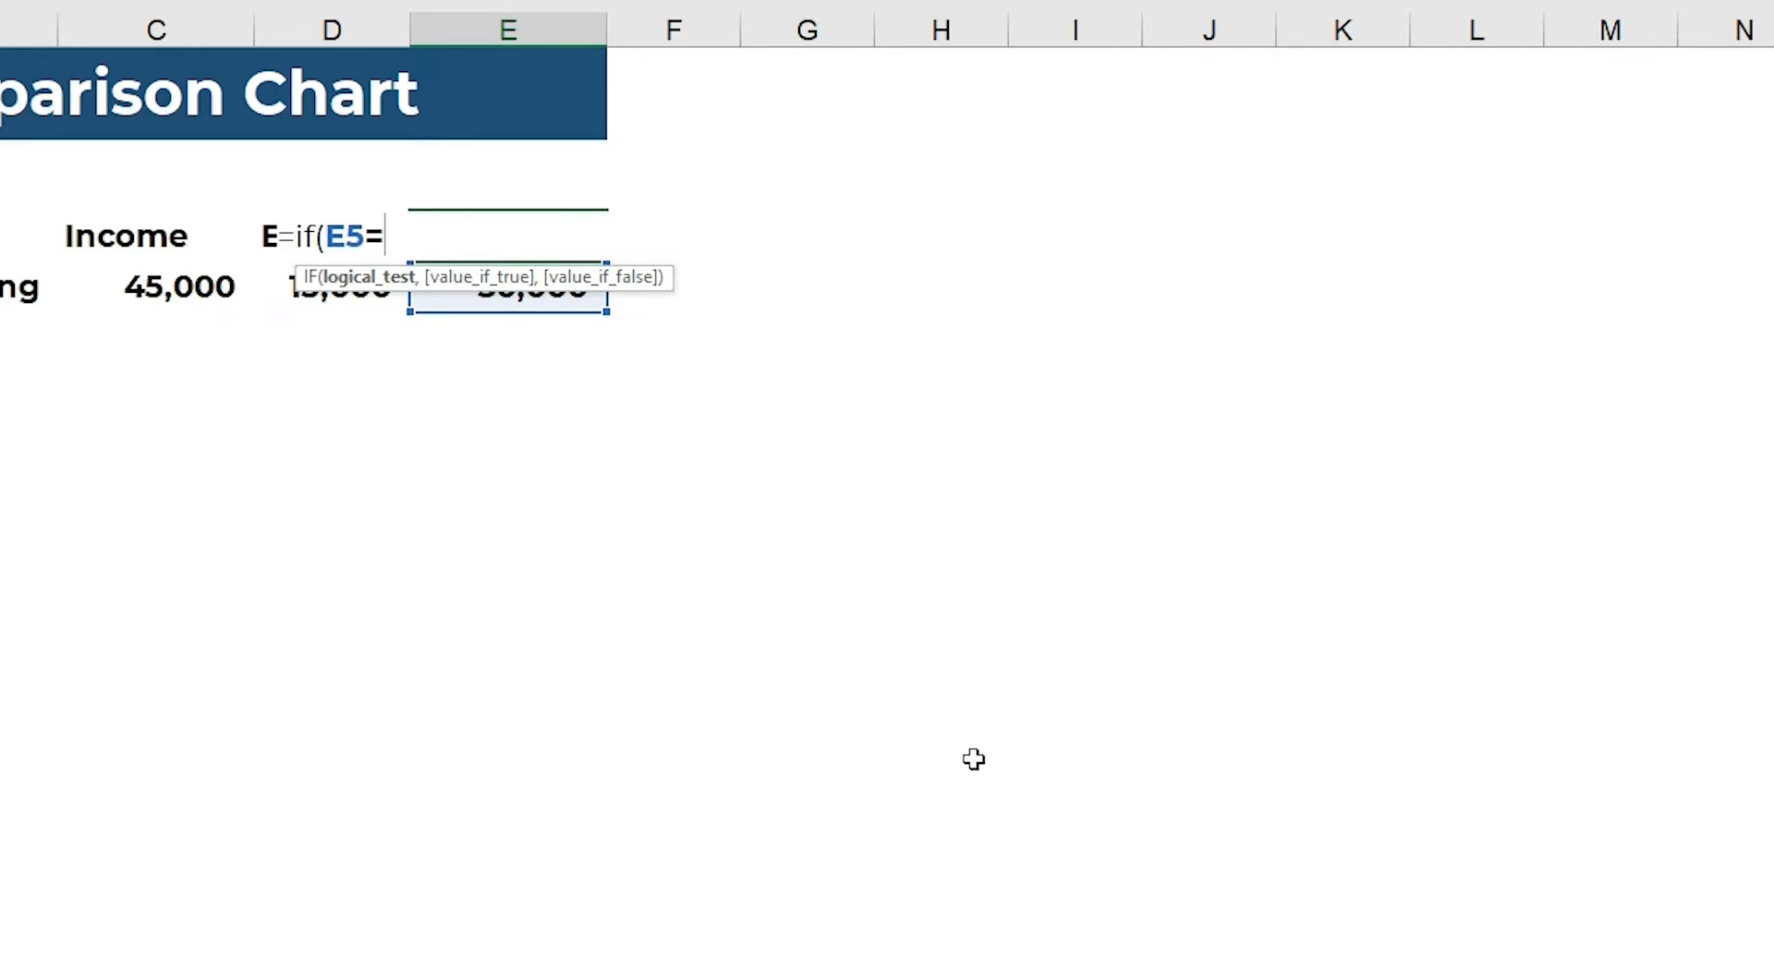
{"action": "type", "text": ">1,"}
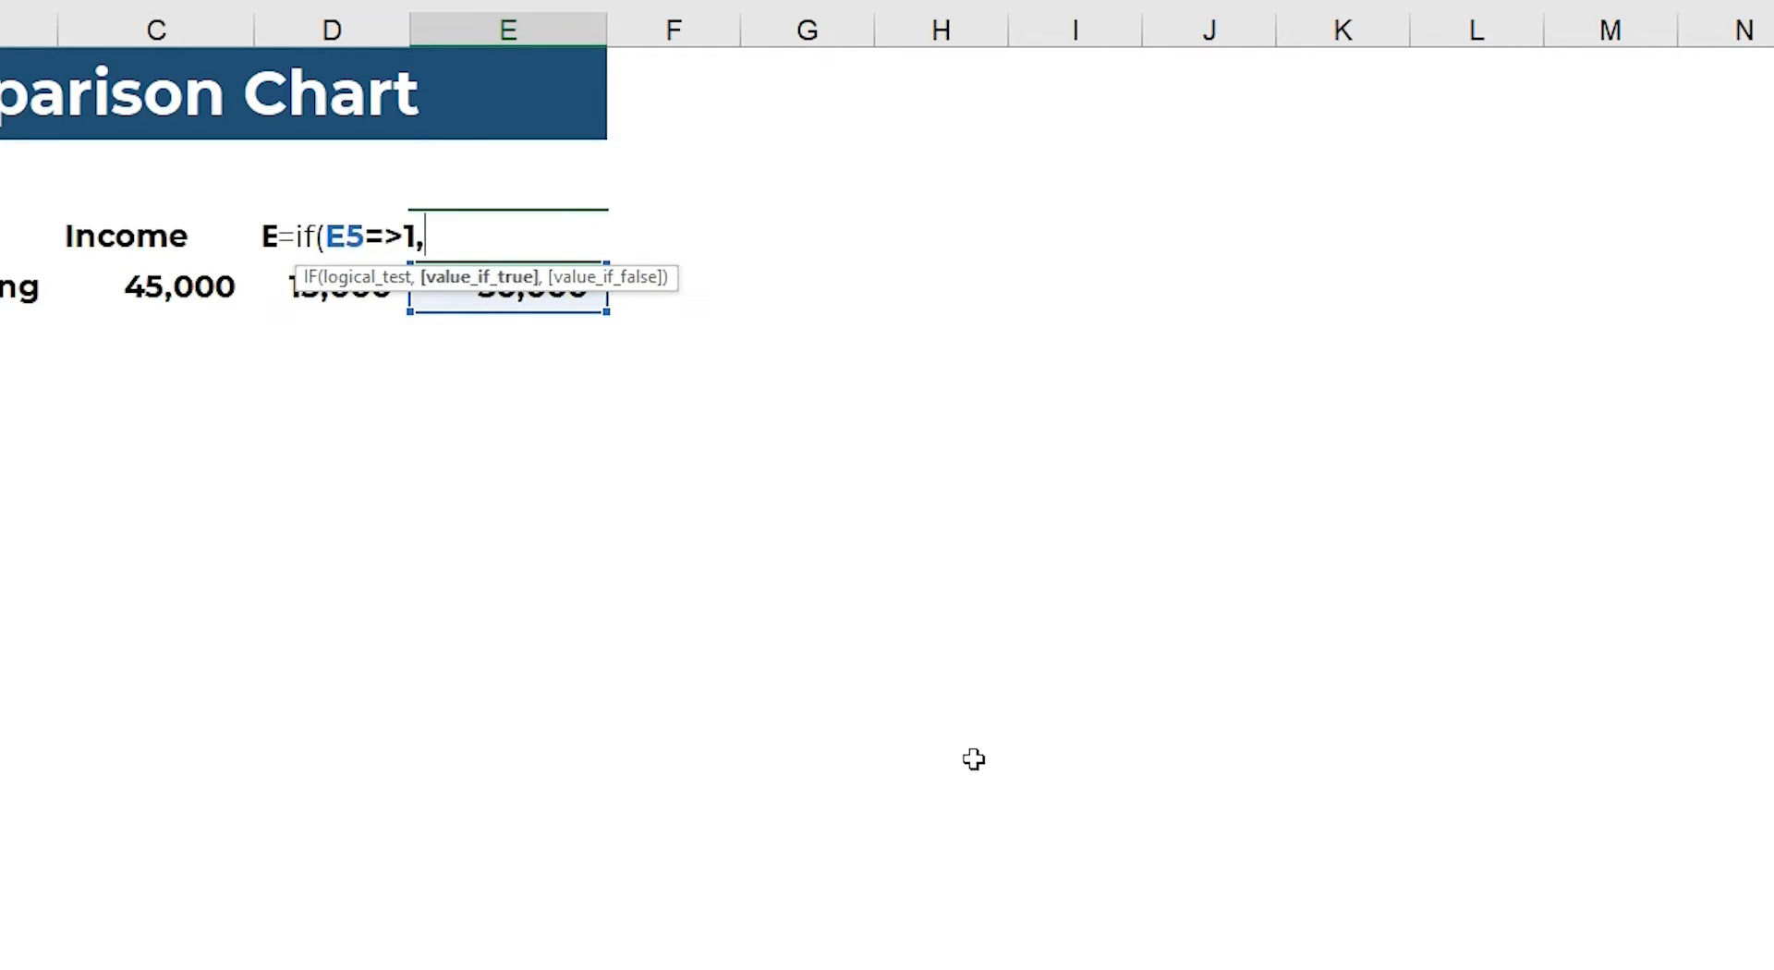
{"action": "type", "text": "\"Profit\""}
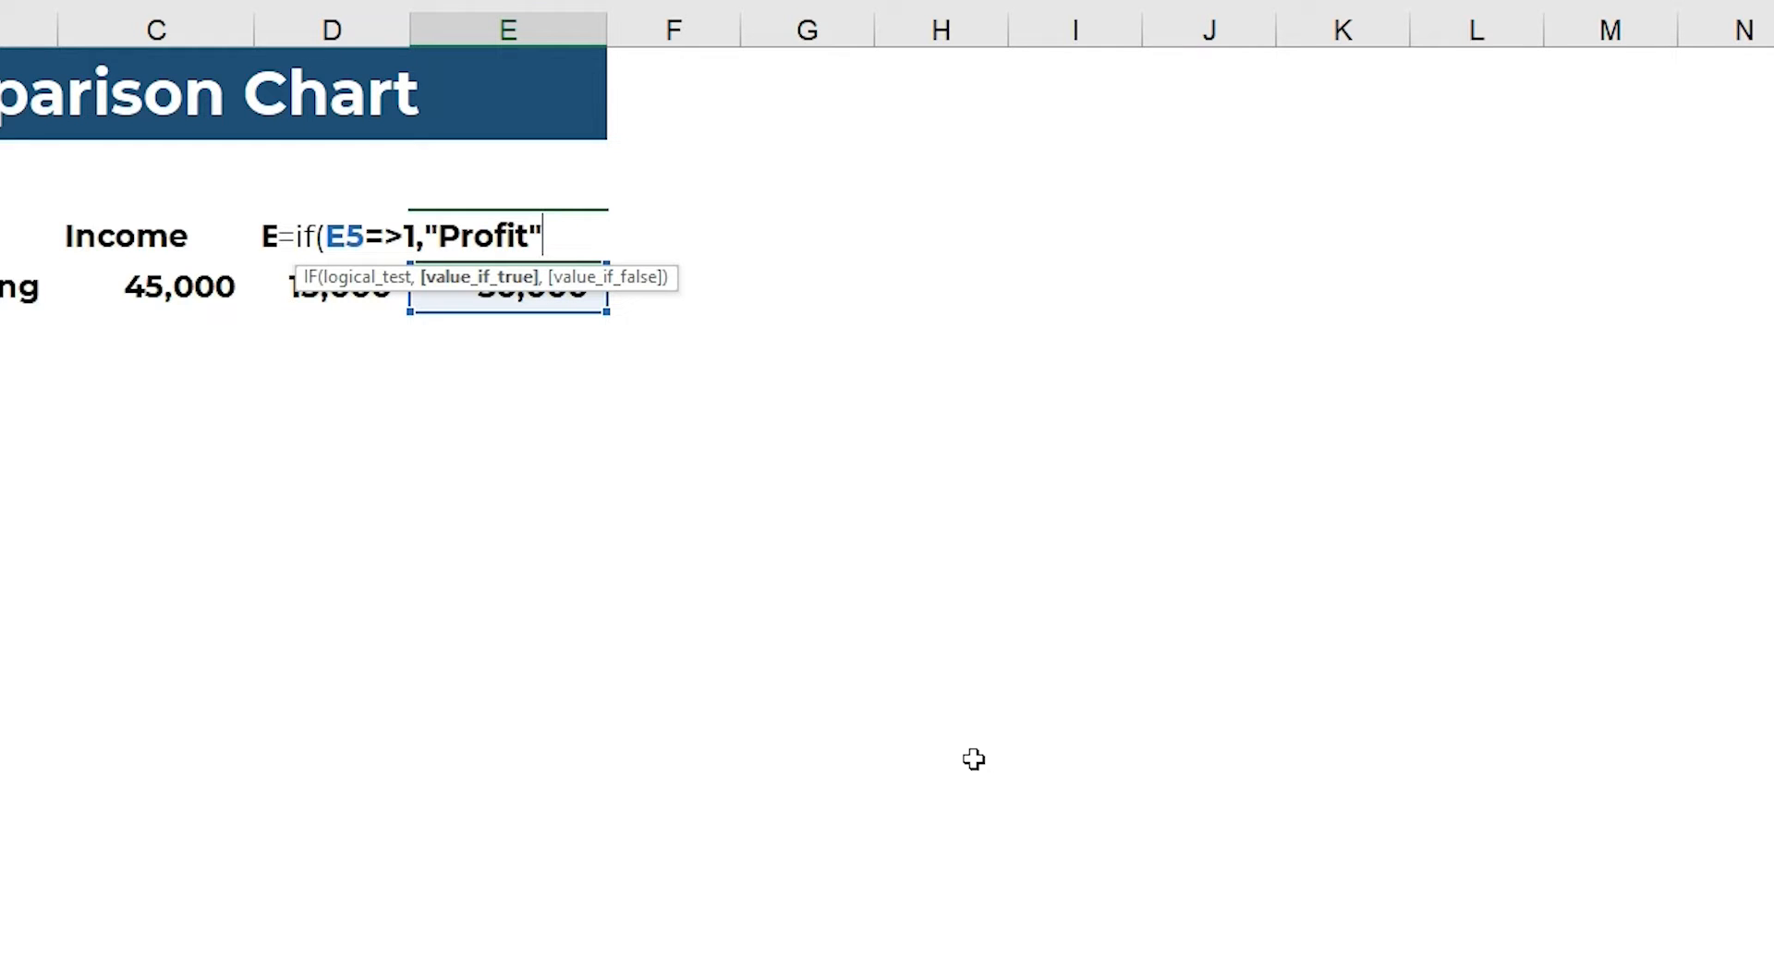
{"action": "type", "text": ","}
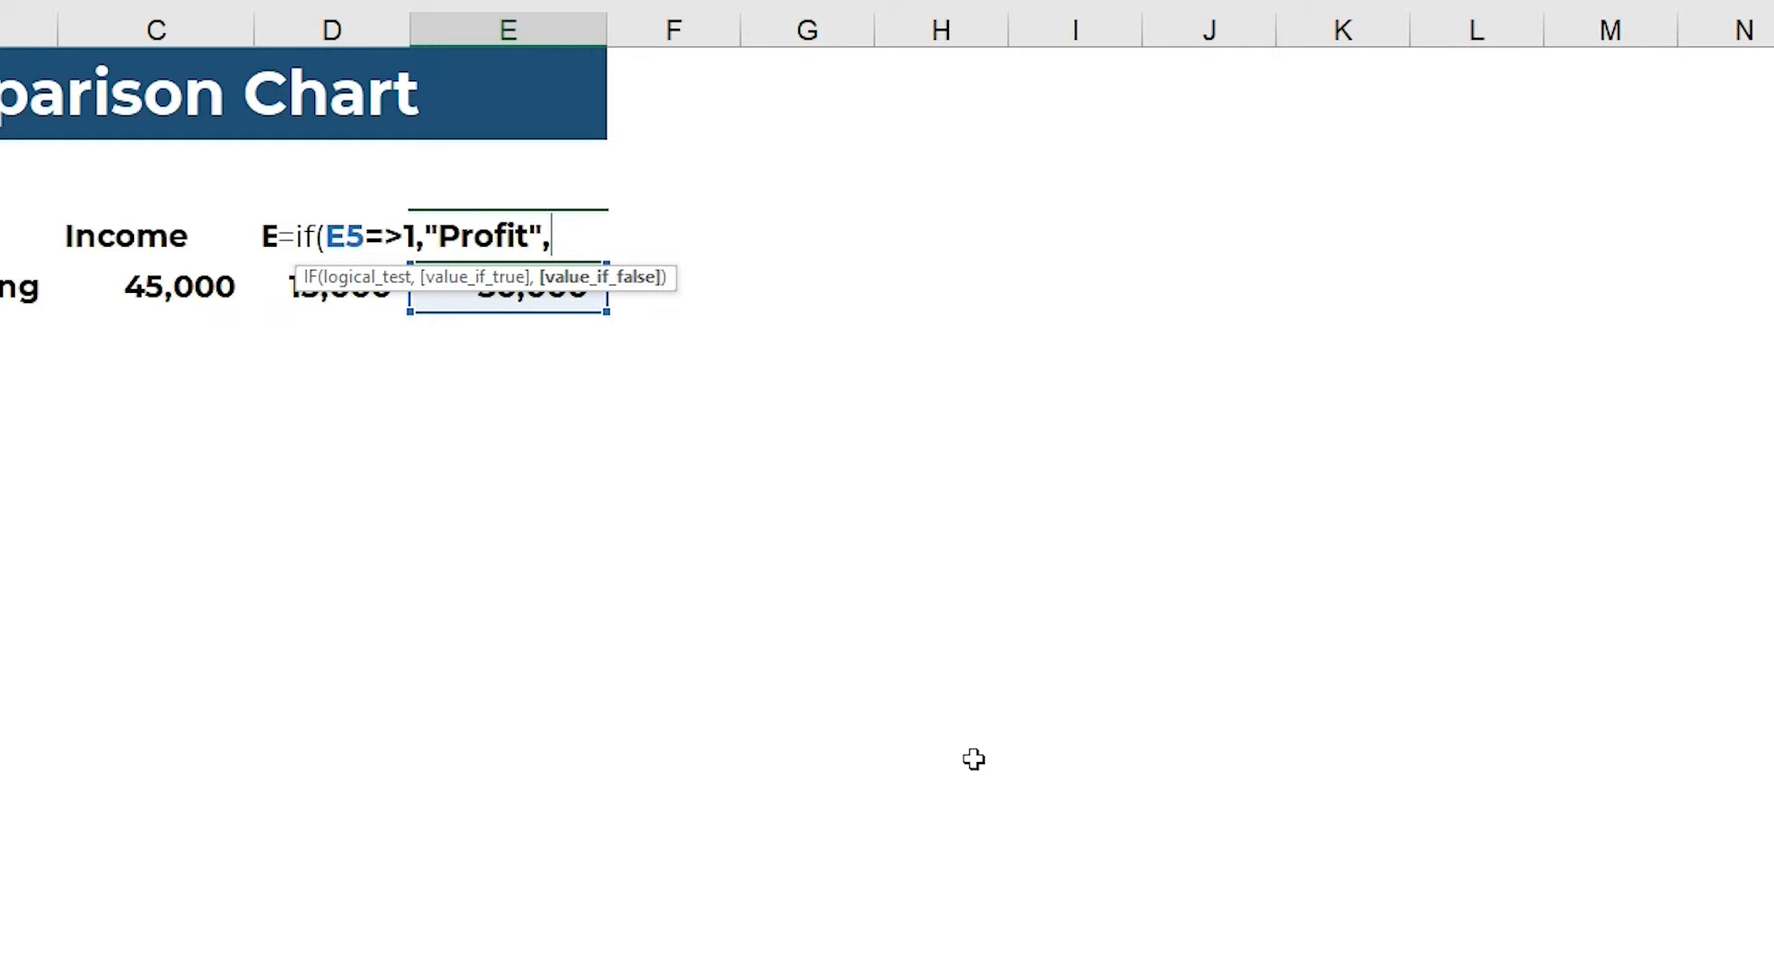
{"action": "type", "text": "\"Loss\"_"}
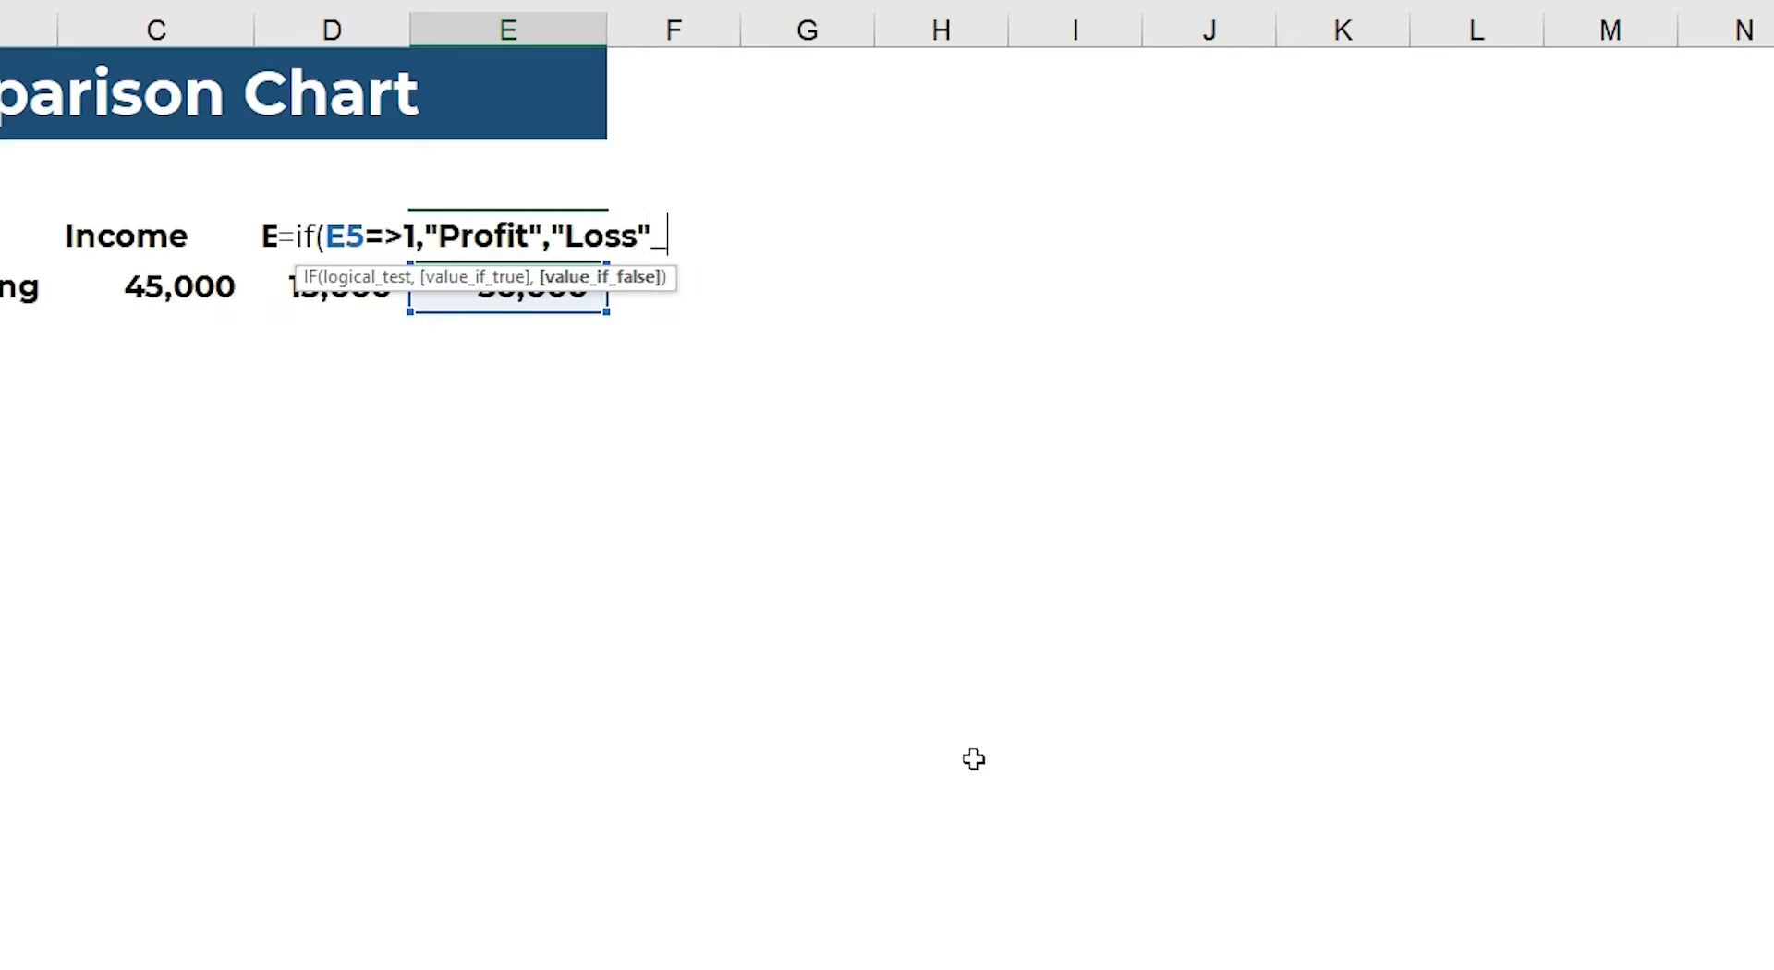
{"action": "key", "text": "BackSpace"}
{"action": "type", "text": ")"}
{"action": "key", "text": "Return"}
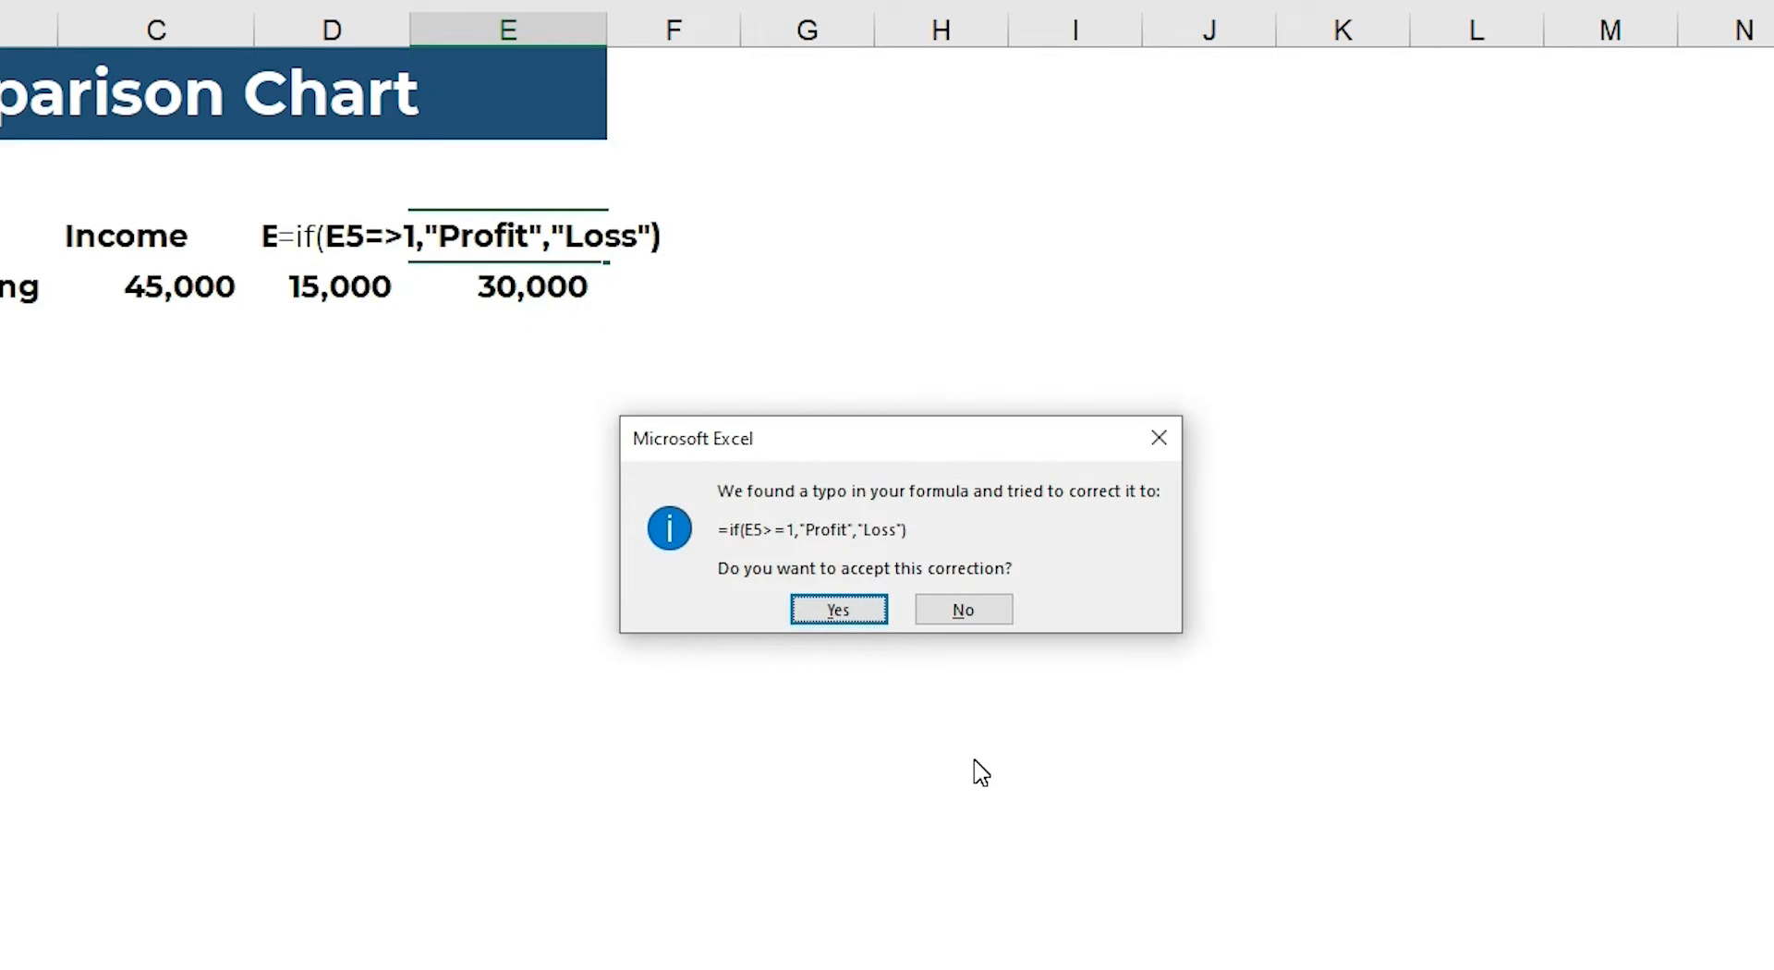
{"action": "key", "text": "Return"}
{"action": "key", "text": "Up"}
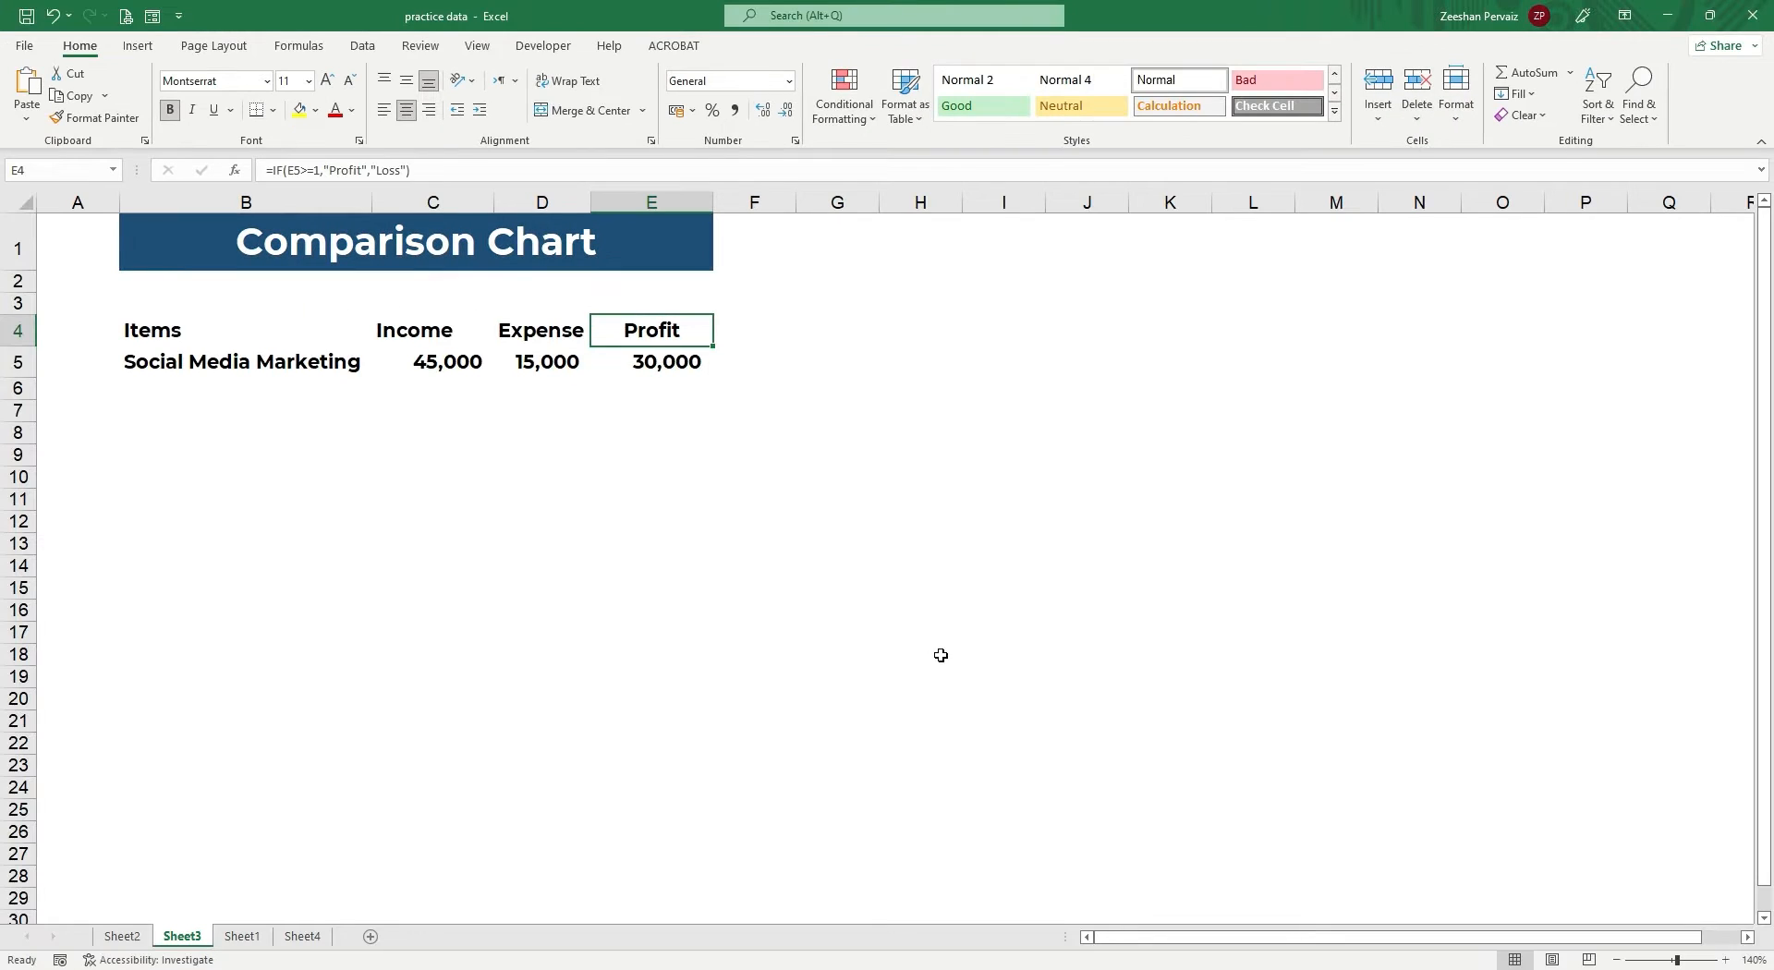
Set the Social Media Marketing expense in D5 to 46000 to test the conditional heading.
{"action": "key", "text": "Down"}
{"action": "key", "text": "Left"}
{"action": "key", "text": "Right"}
{"action": "key", "text": "Up"}
{"action": "key", "text": "Left"}
{"action": "key", "text": "Down"}
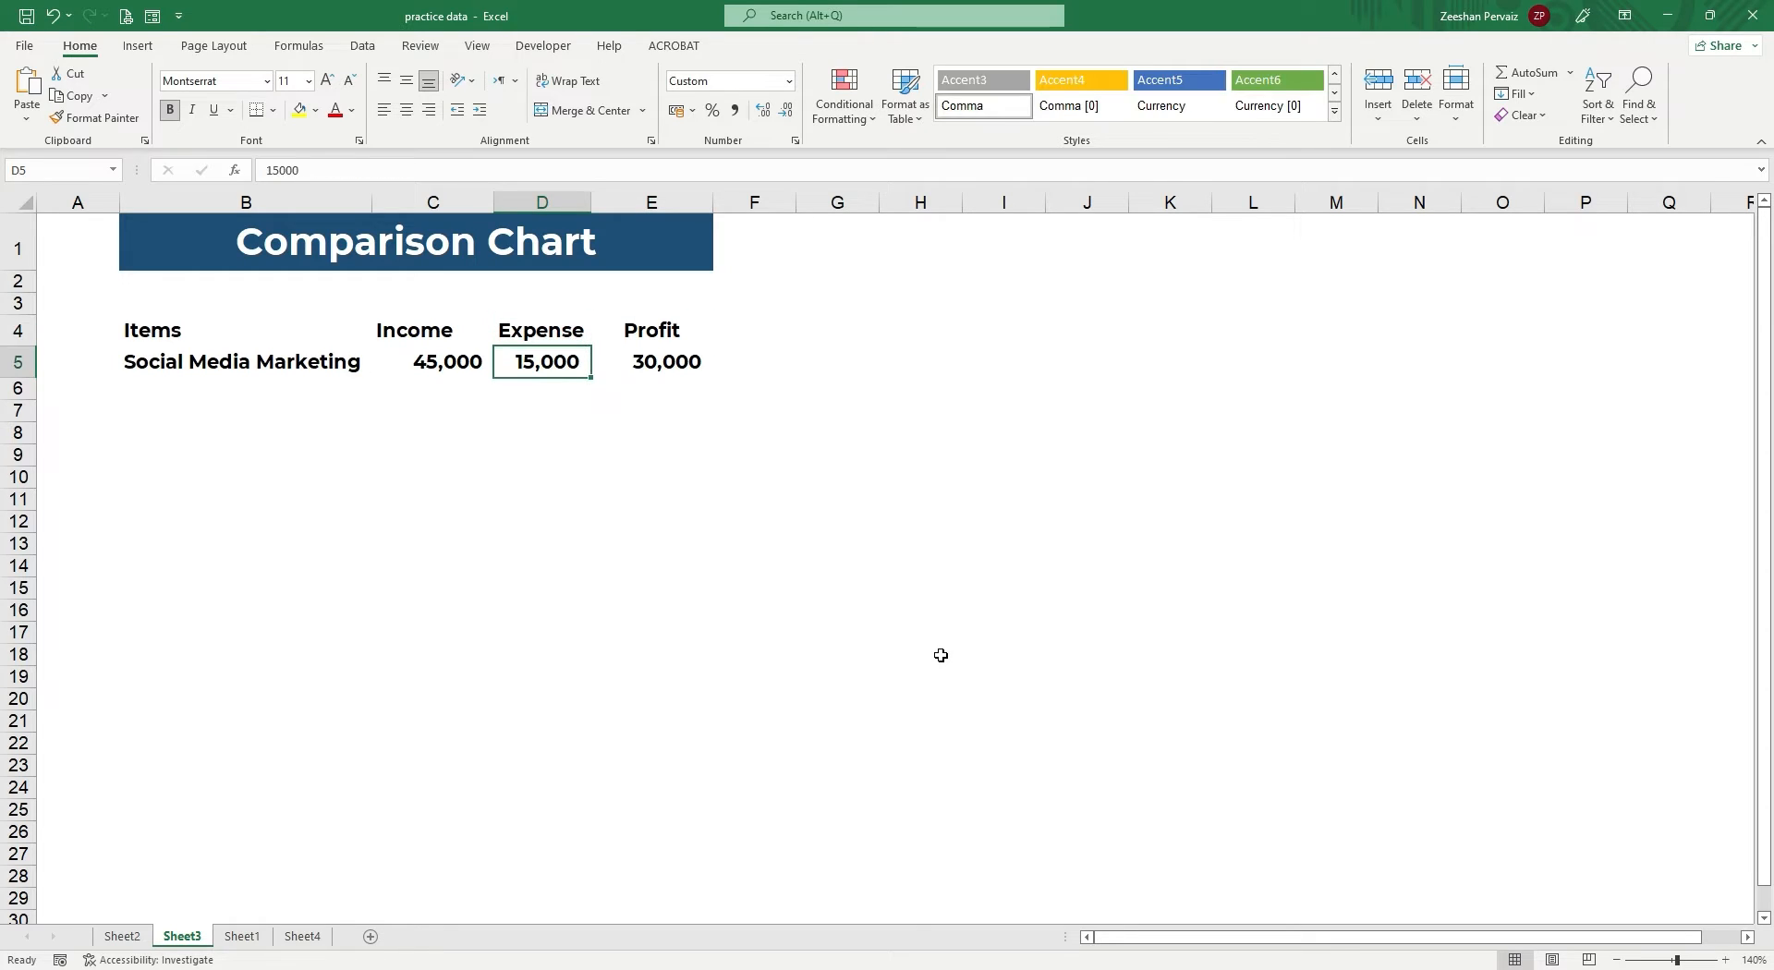
{"action": "type", "text": "46000"}
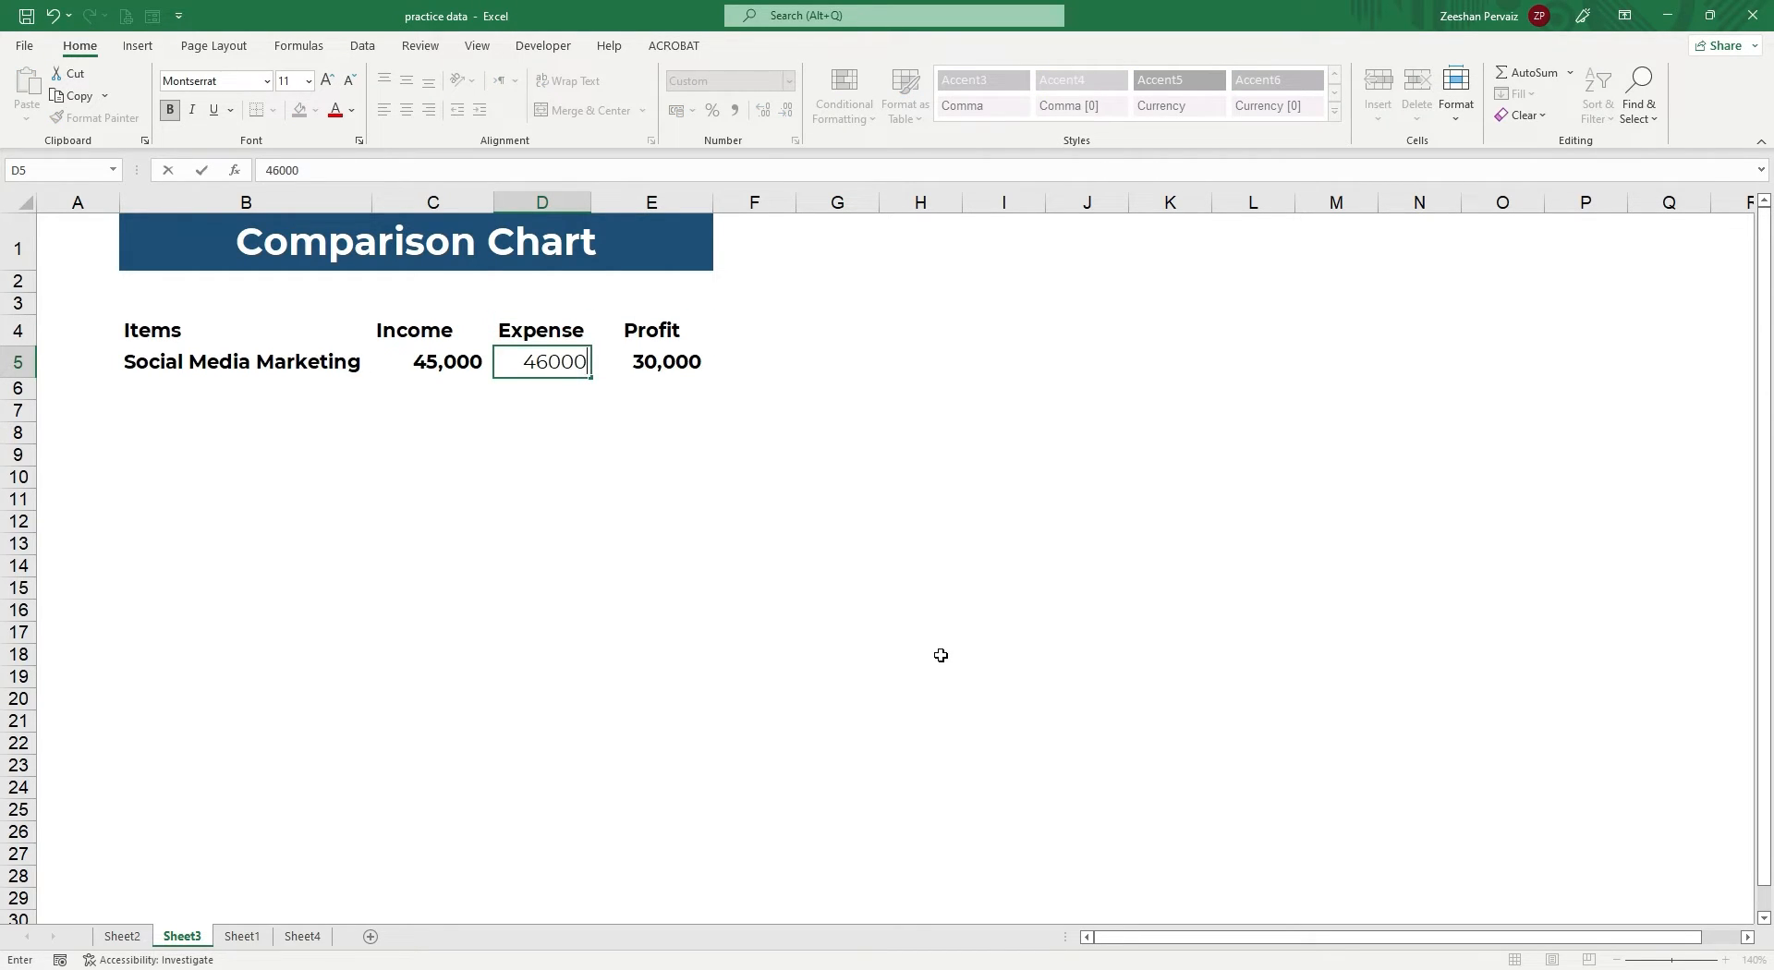
{"action": "key", "text": "Return"}
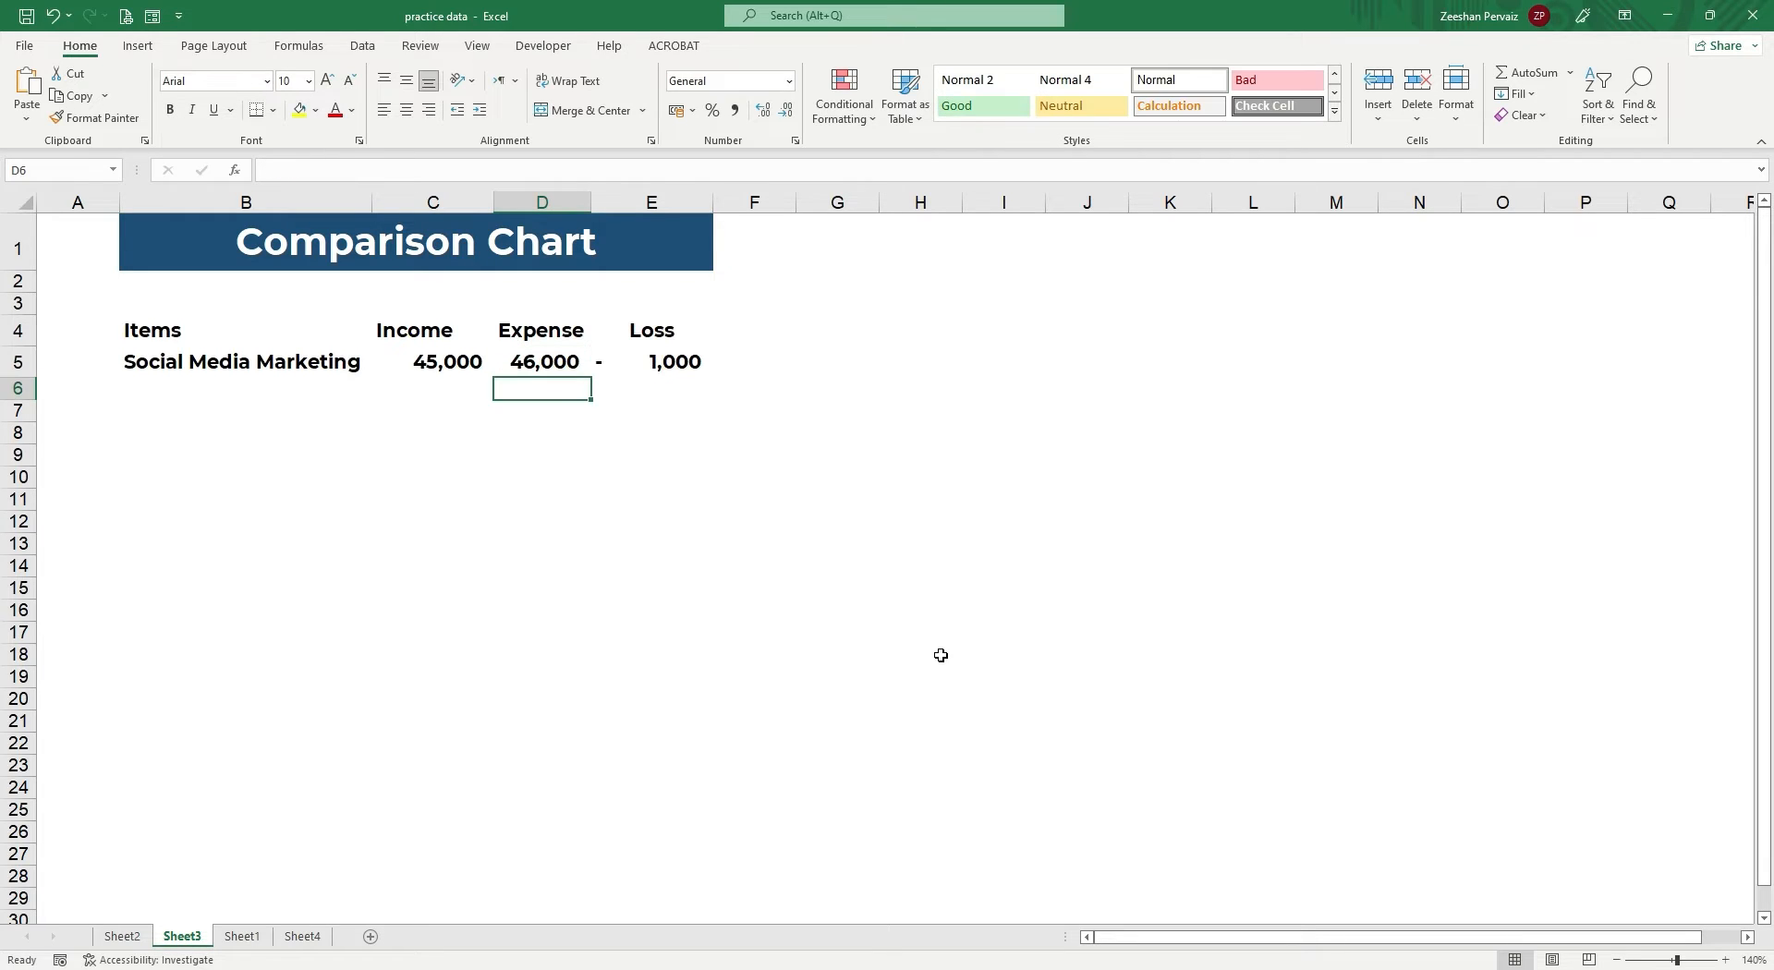
Check the conditional heading in E4 and the calculated difference in E5 against the income and expense cells.
{"action": "key", "text": "Up"}
{"action": "key", "text": "Up"}
{"action": "key", "text": "Right"}
{"action": "key", "text": "Down"}
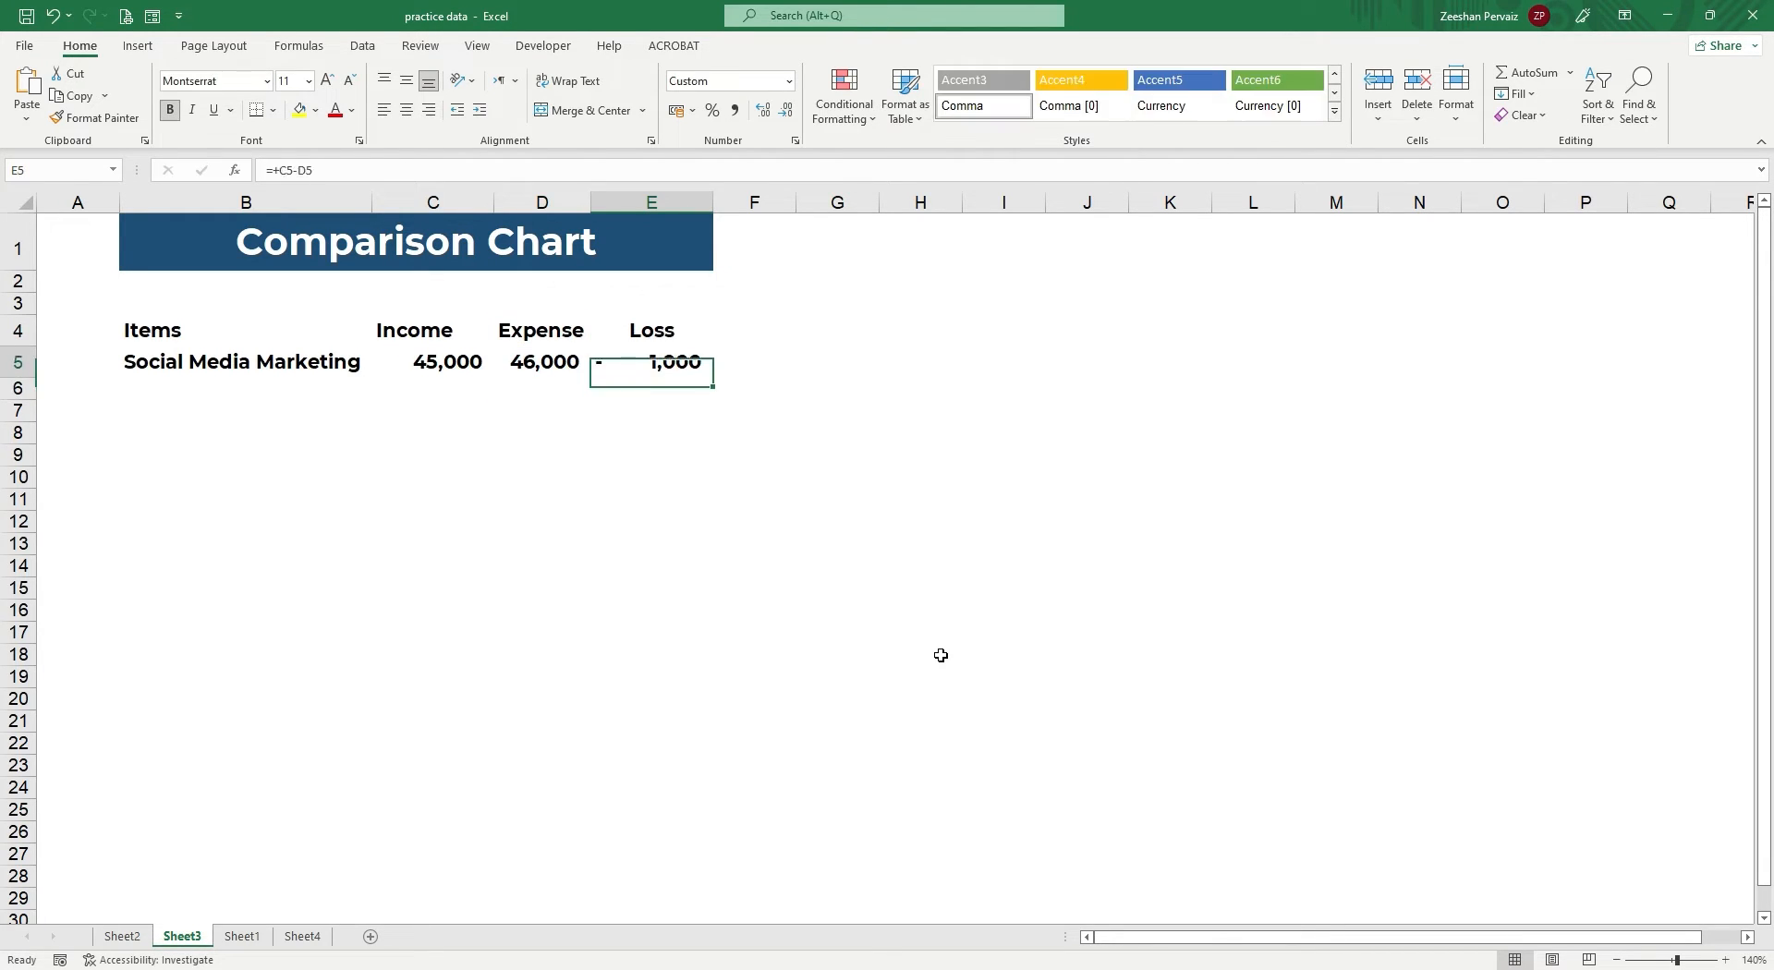
{"action": "key", "text": "Up"}
{"action": "key", "text": "Down"}
{"action": "key", "text": "Down"}
{"action": "key", "text": "Left"}
{"action": "key", "text": "Left"}
{"action": "key", "text": "Up"}
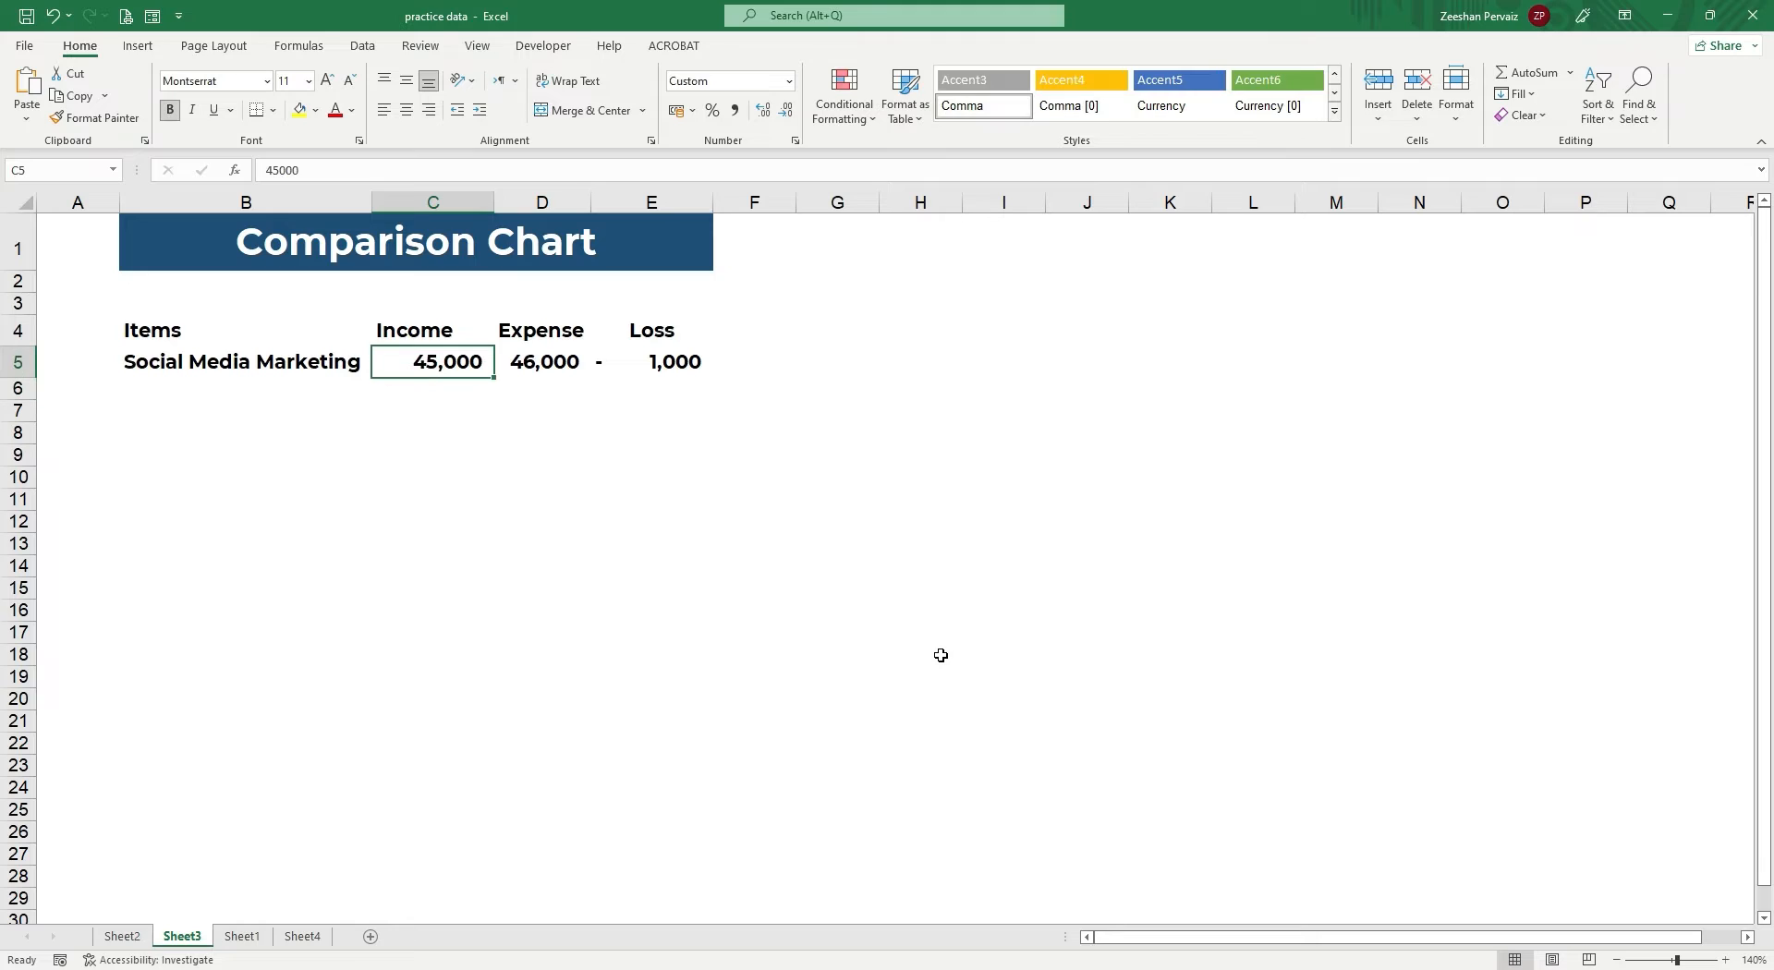
Insert a doughnut chart from the income in C5 and the profit in E5, and place it directly beneath the table.
{"action": "key", "text": "Down"}
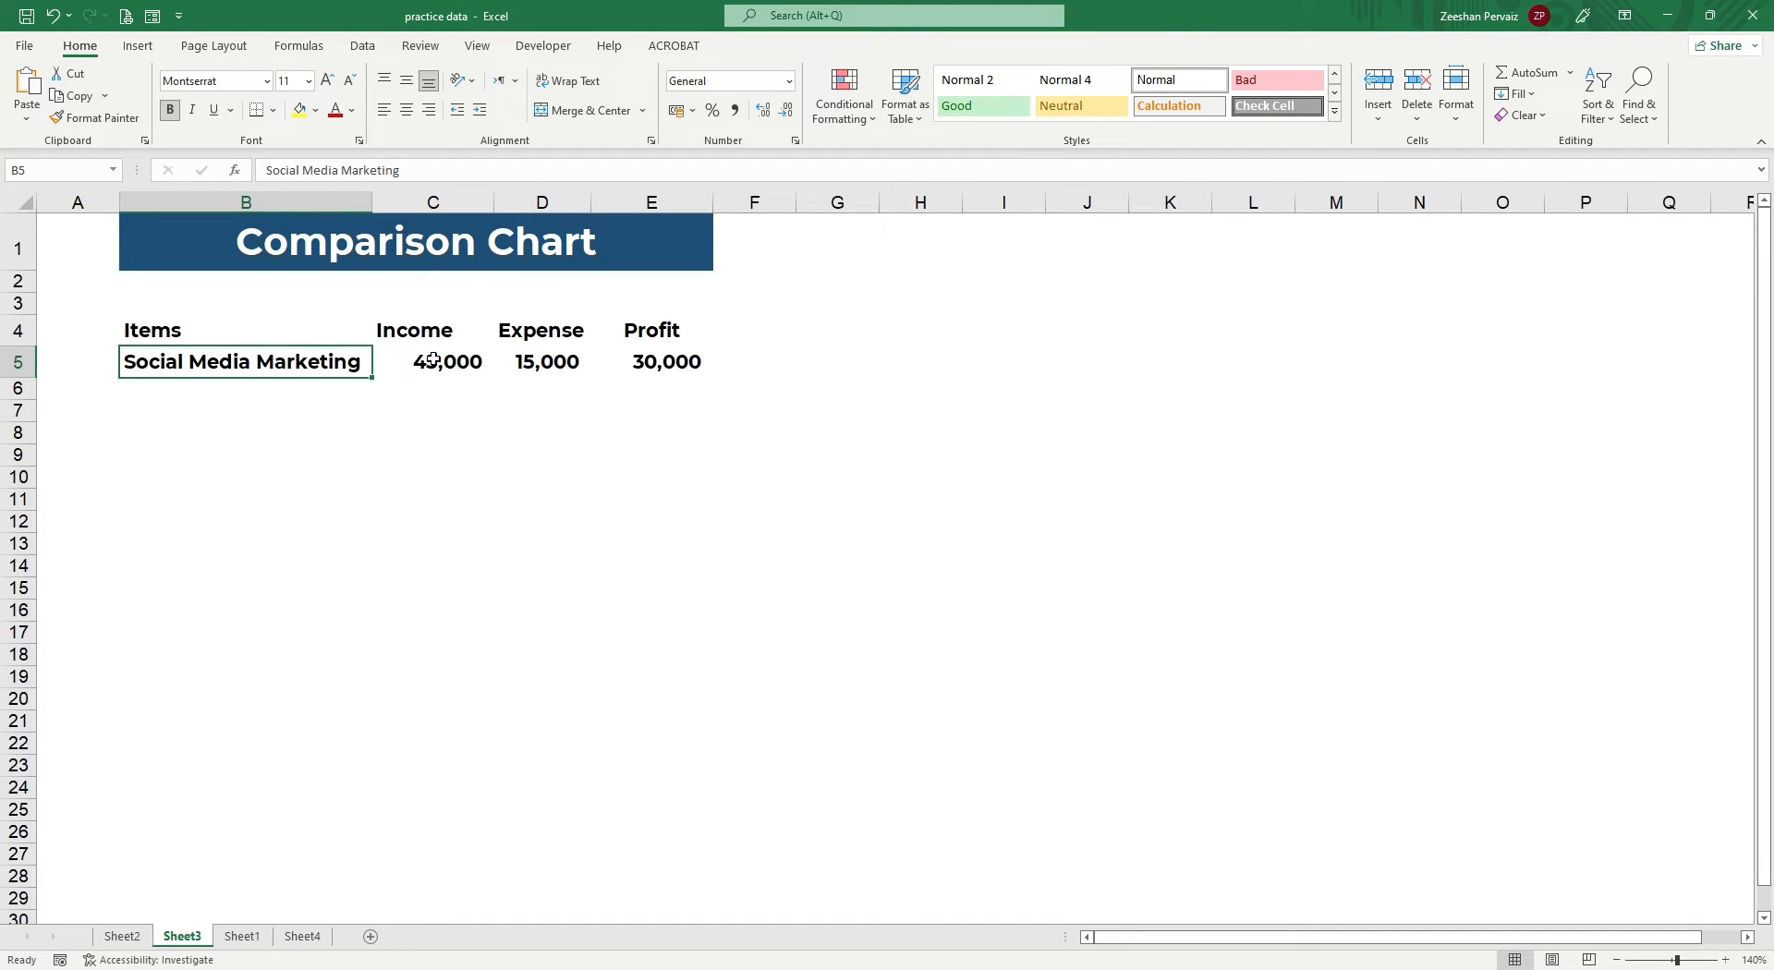
{"action": "left_click", "coordinate": [433, 362]}
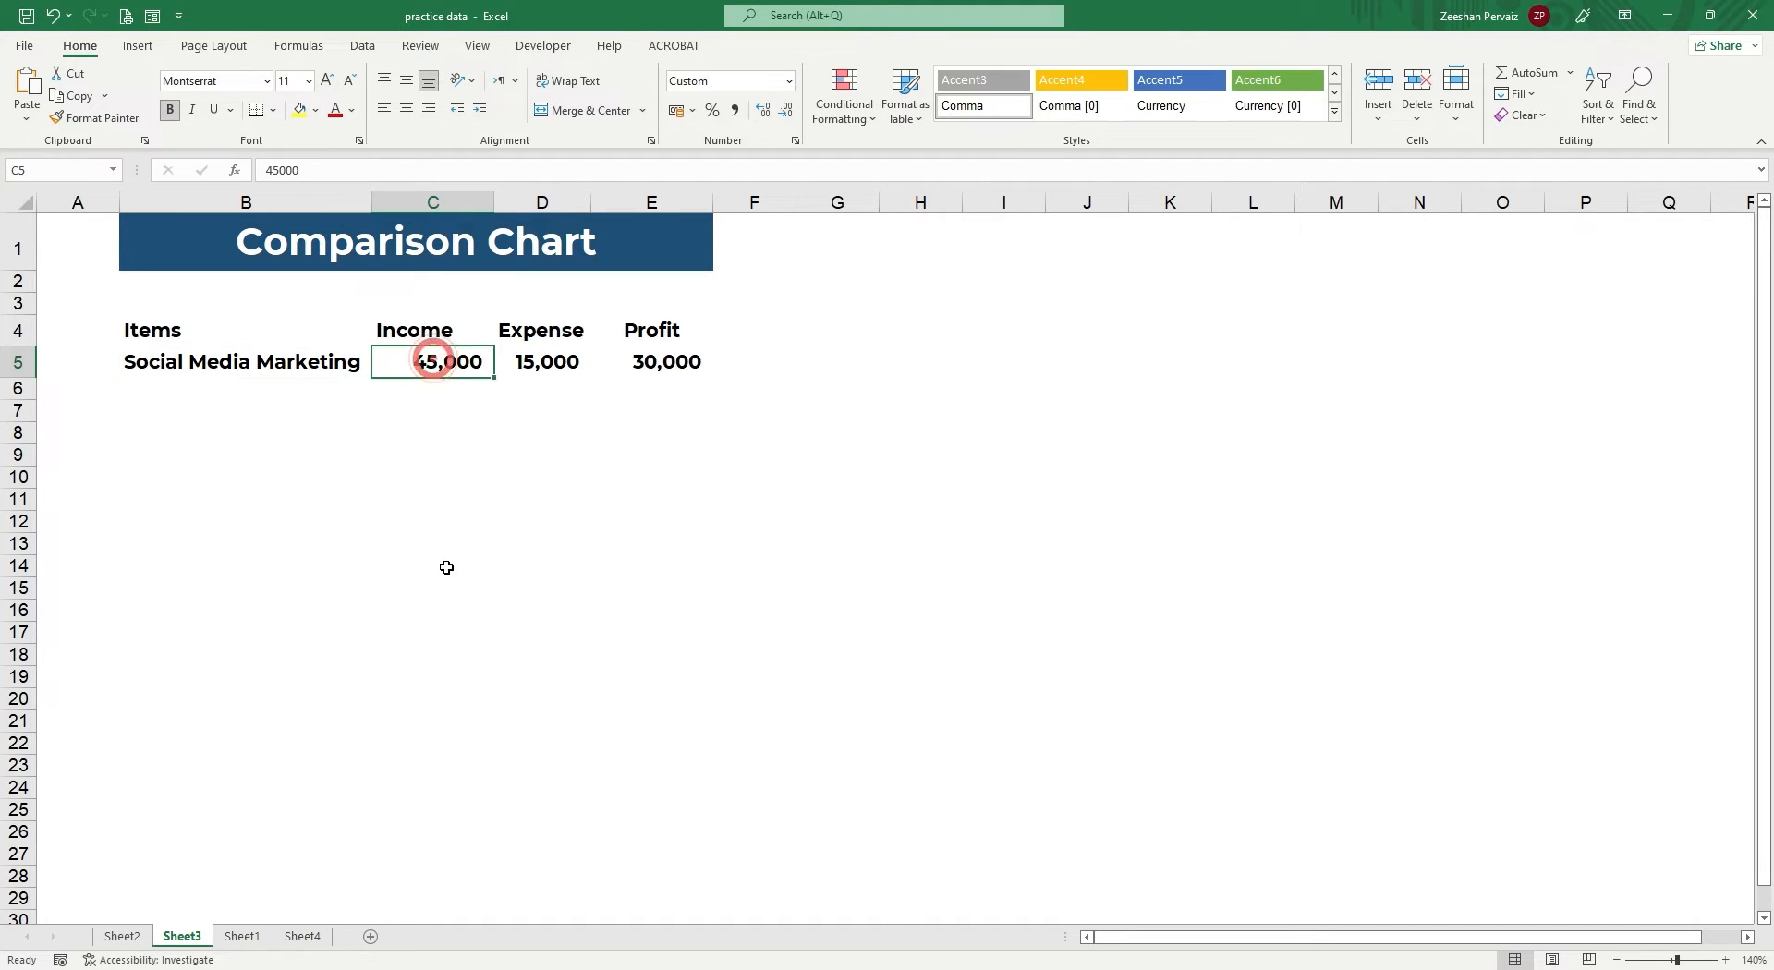
{"action": "left_click", "coordinate": [654, 358], "text": "ctrl"}
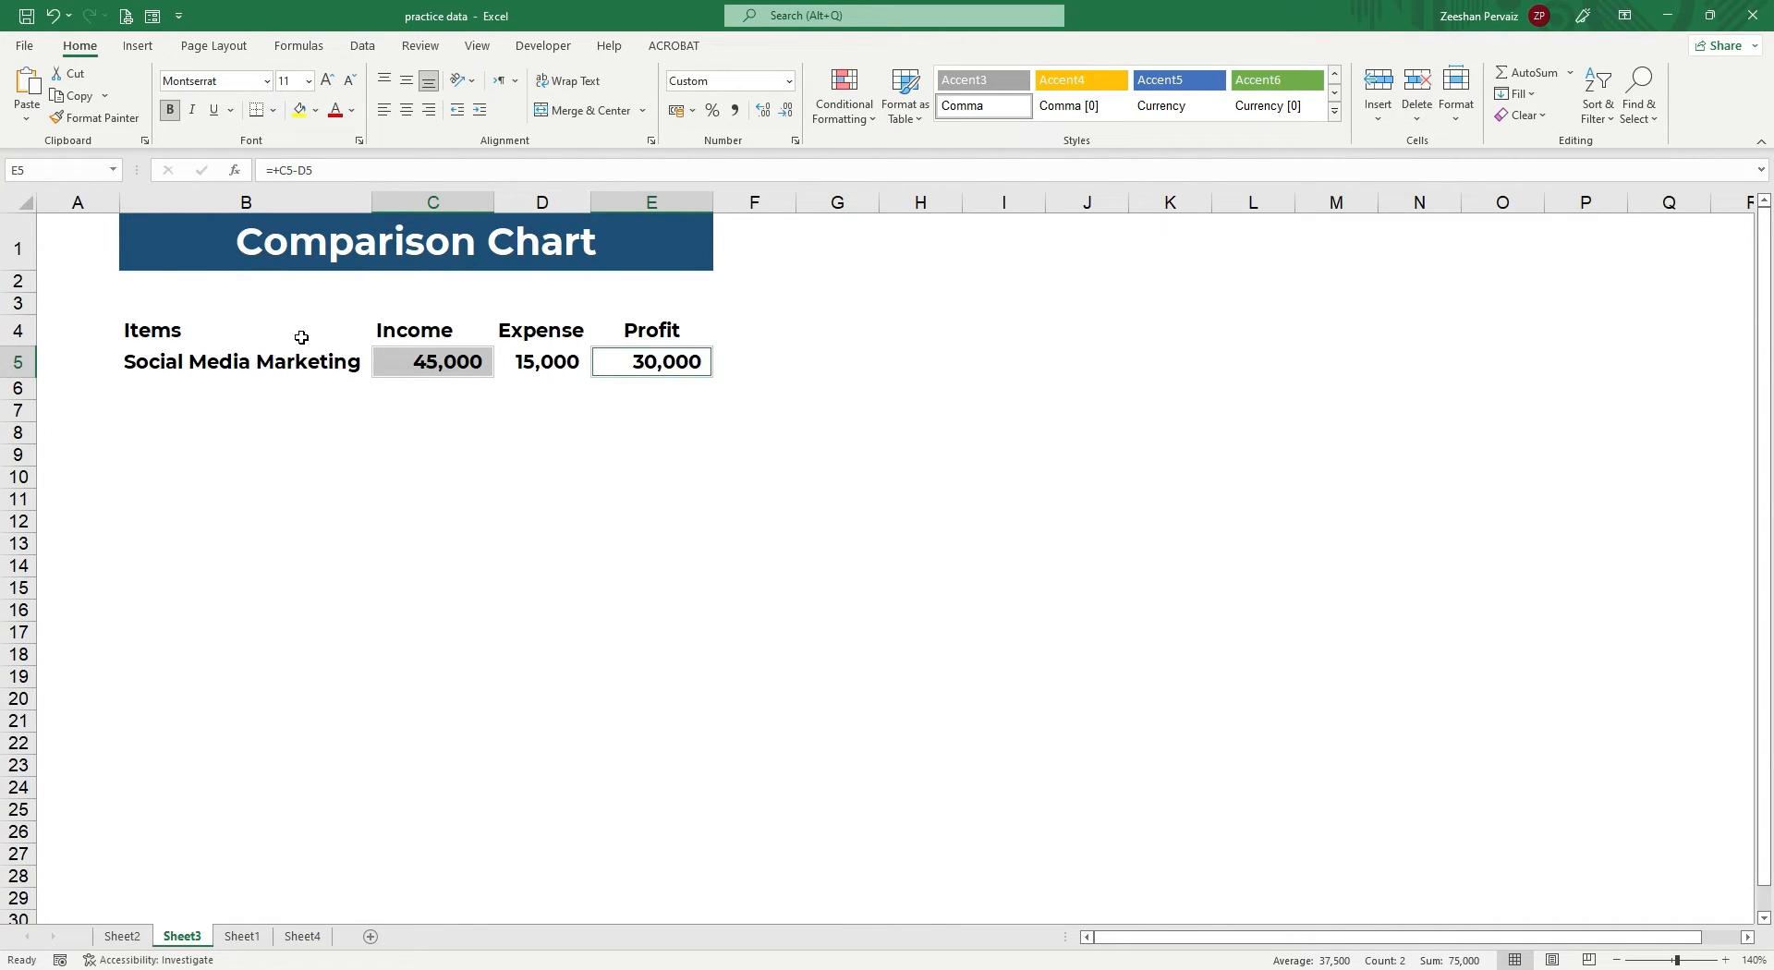
{"action": "left_click", "coordinate": [137, 45]}
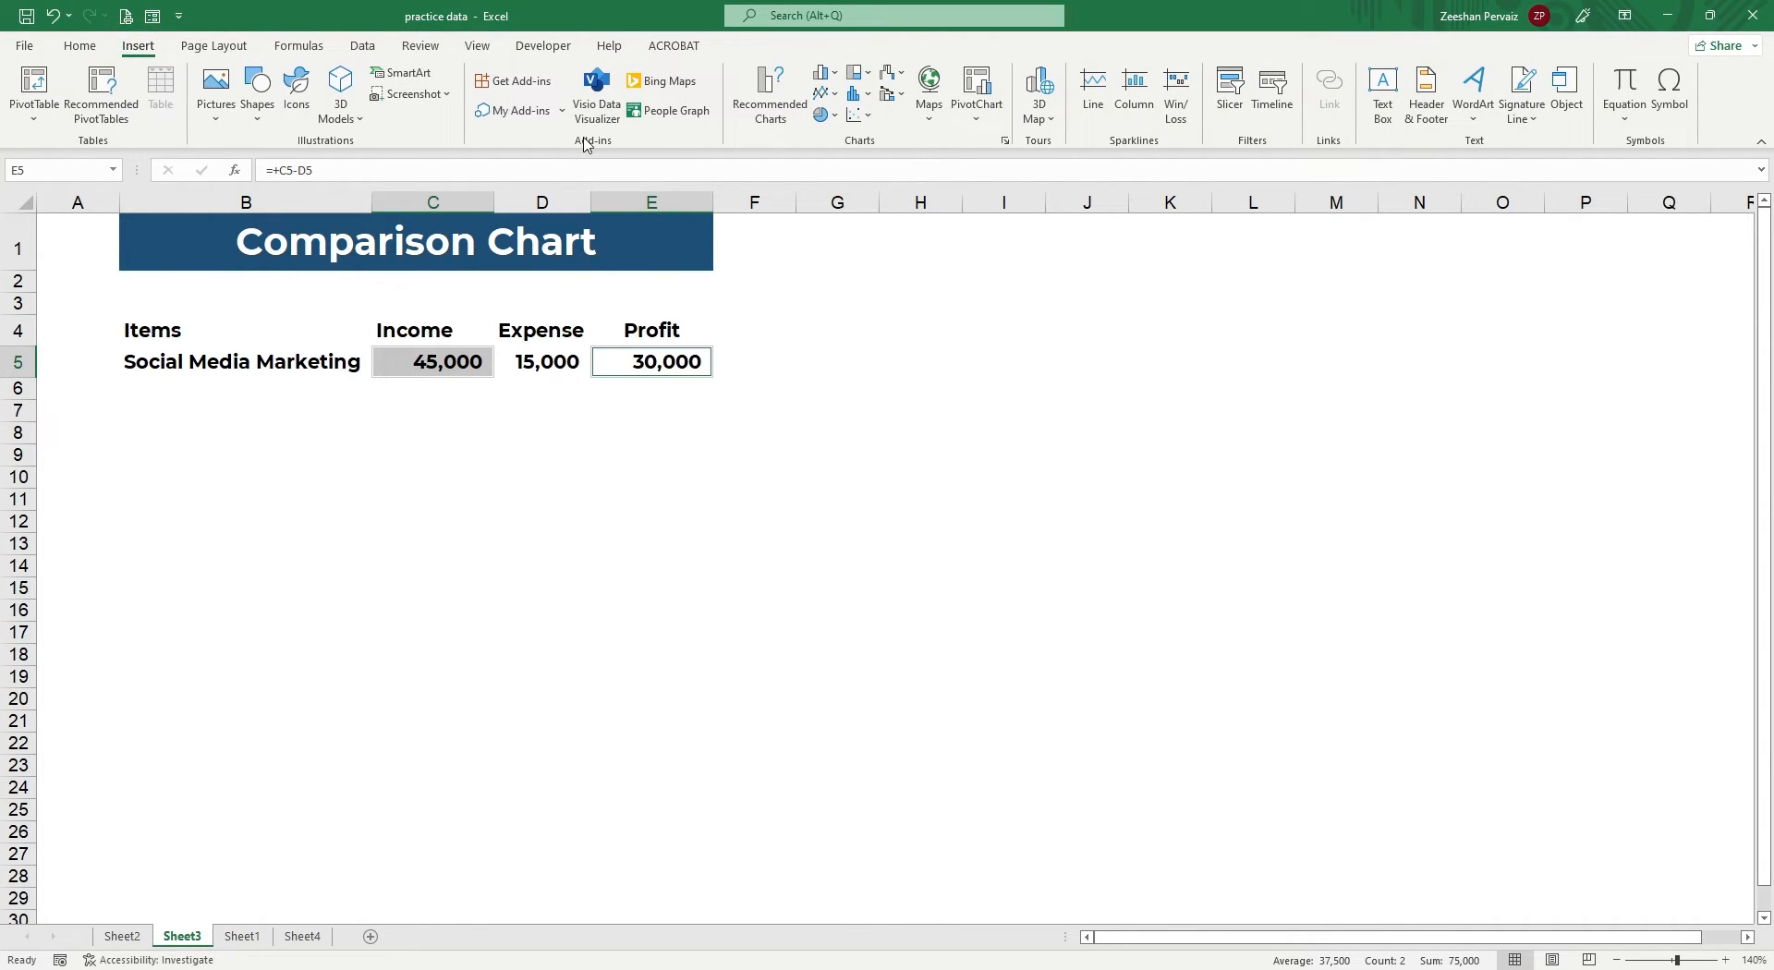
{"action": "left_click", "coordinate": [825, 114]}
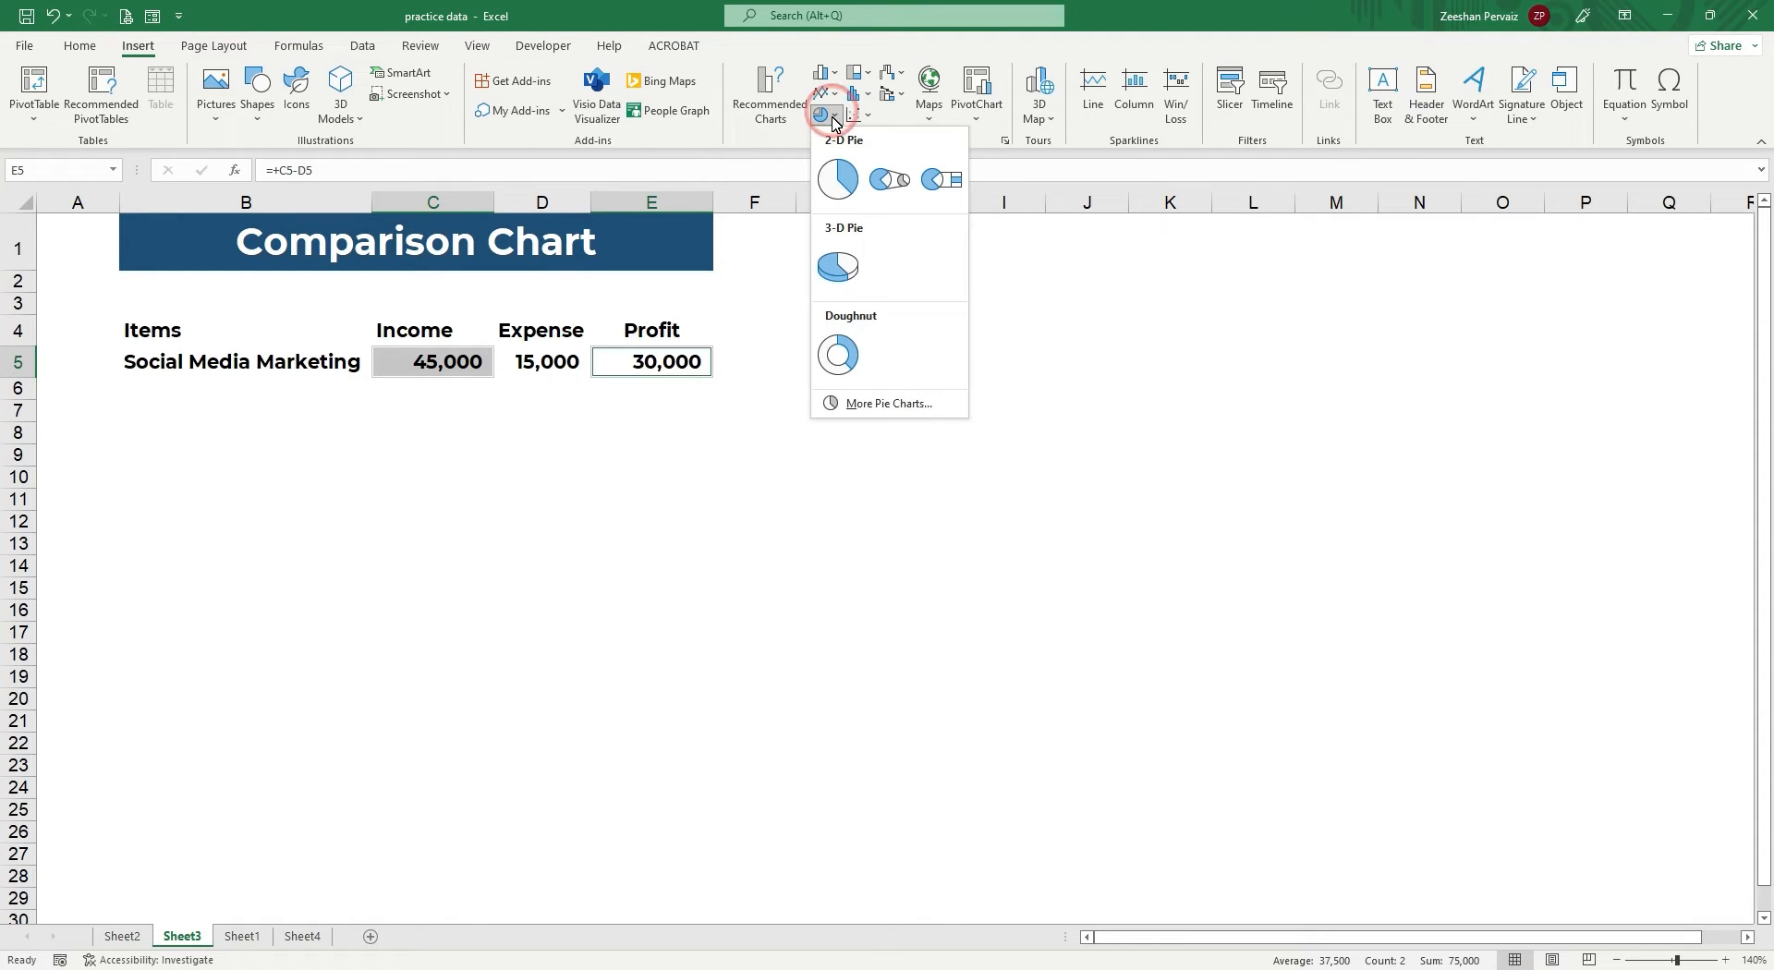
{"action": "left_click", "coordinate": [838, 351]}
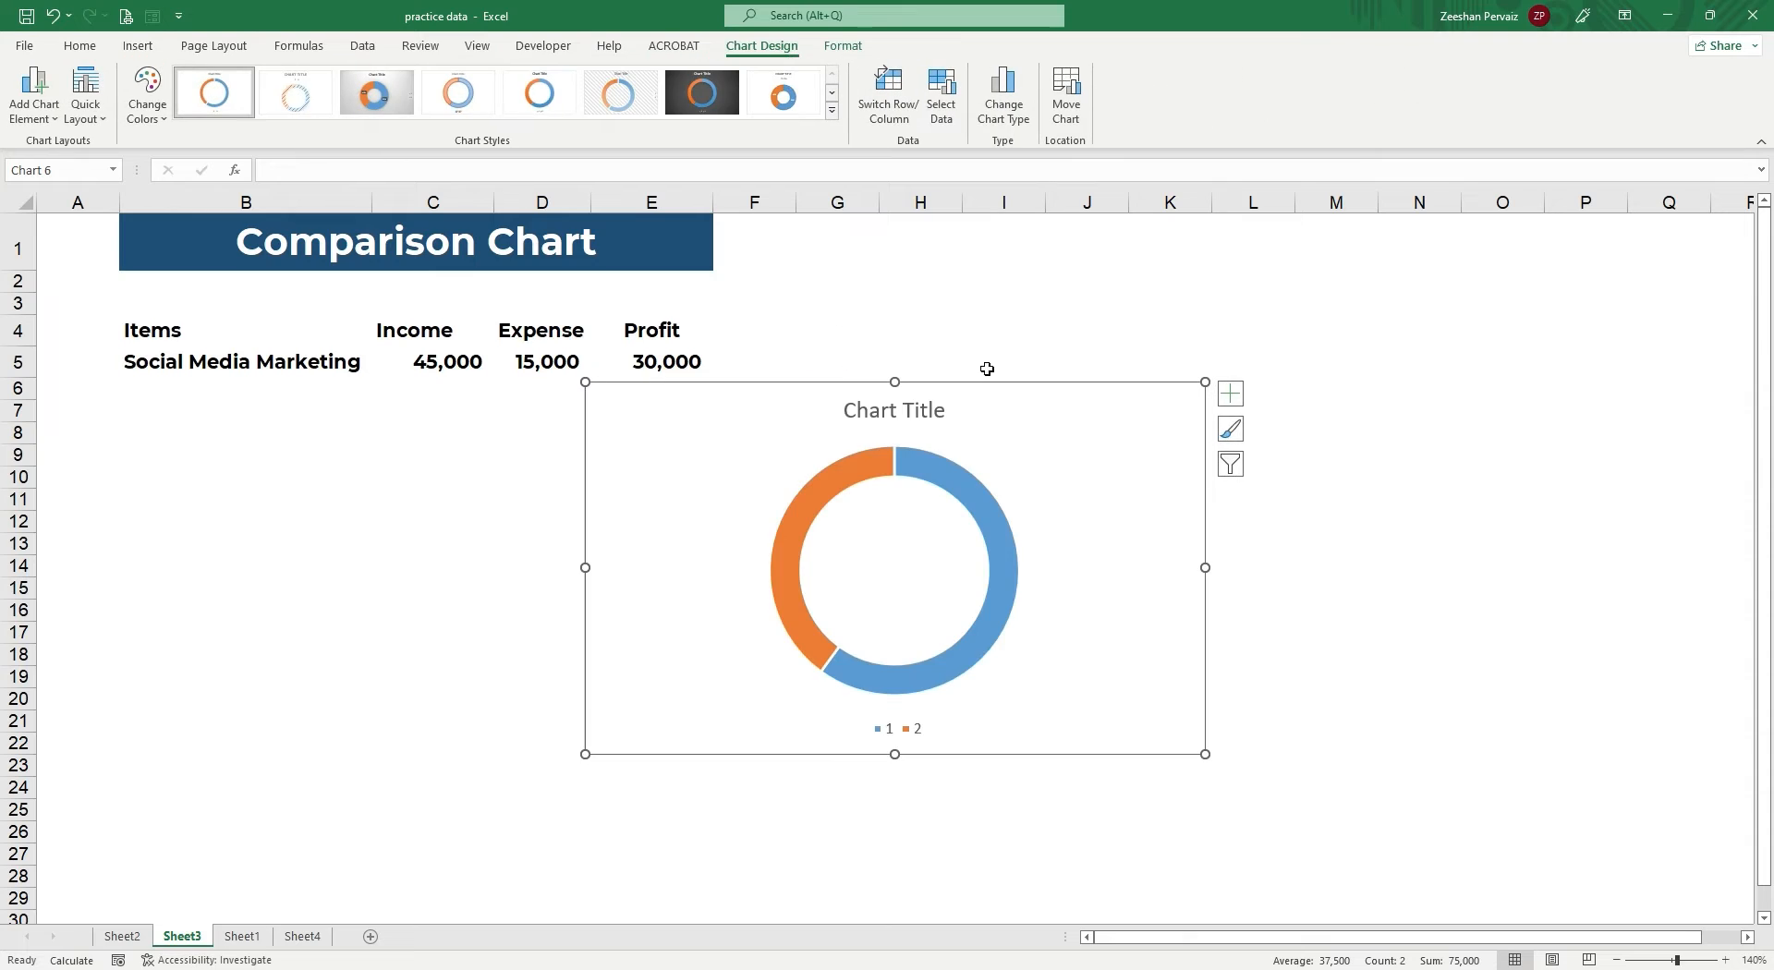
{"action": "left_click_drag", "start_coordinate": [1049, 452], "coordinate": [572, 467]}
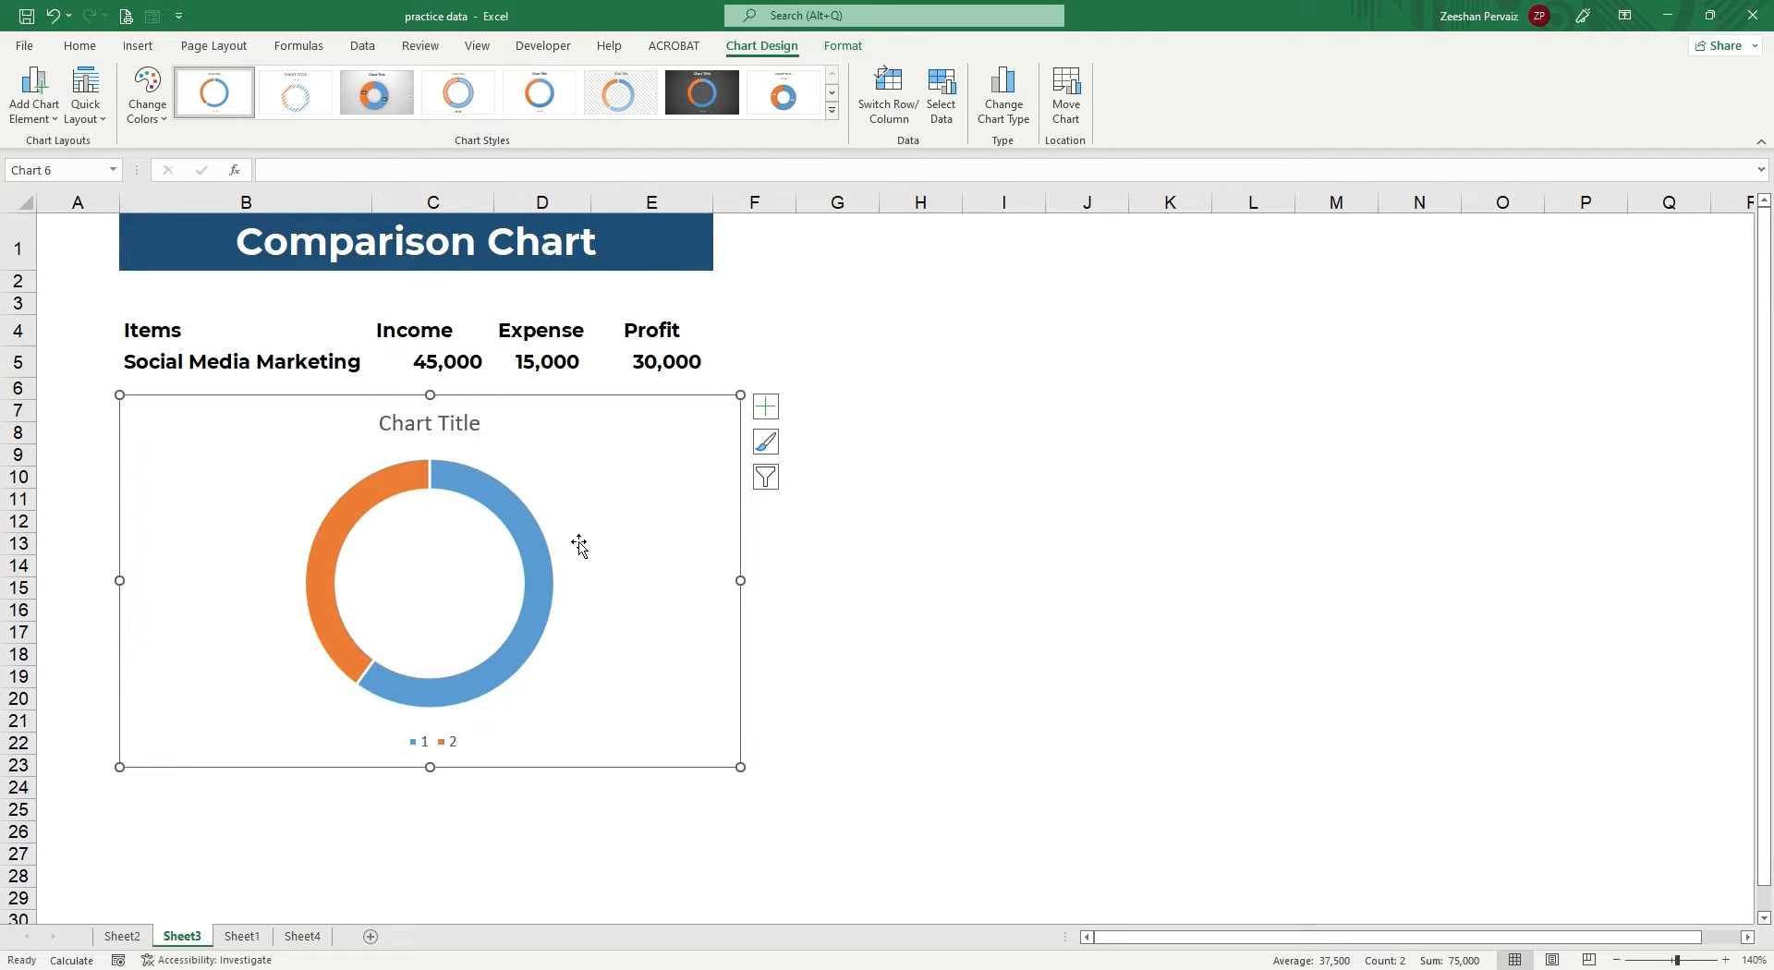
Remove the outline from the doughnut chart's series.
{"action": "left_click", "coordinate": [499, 492]}
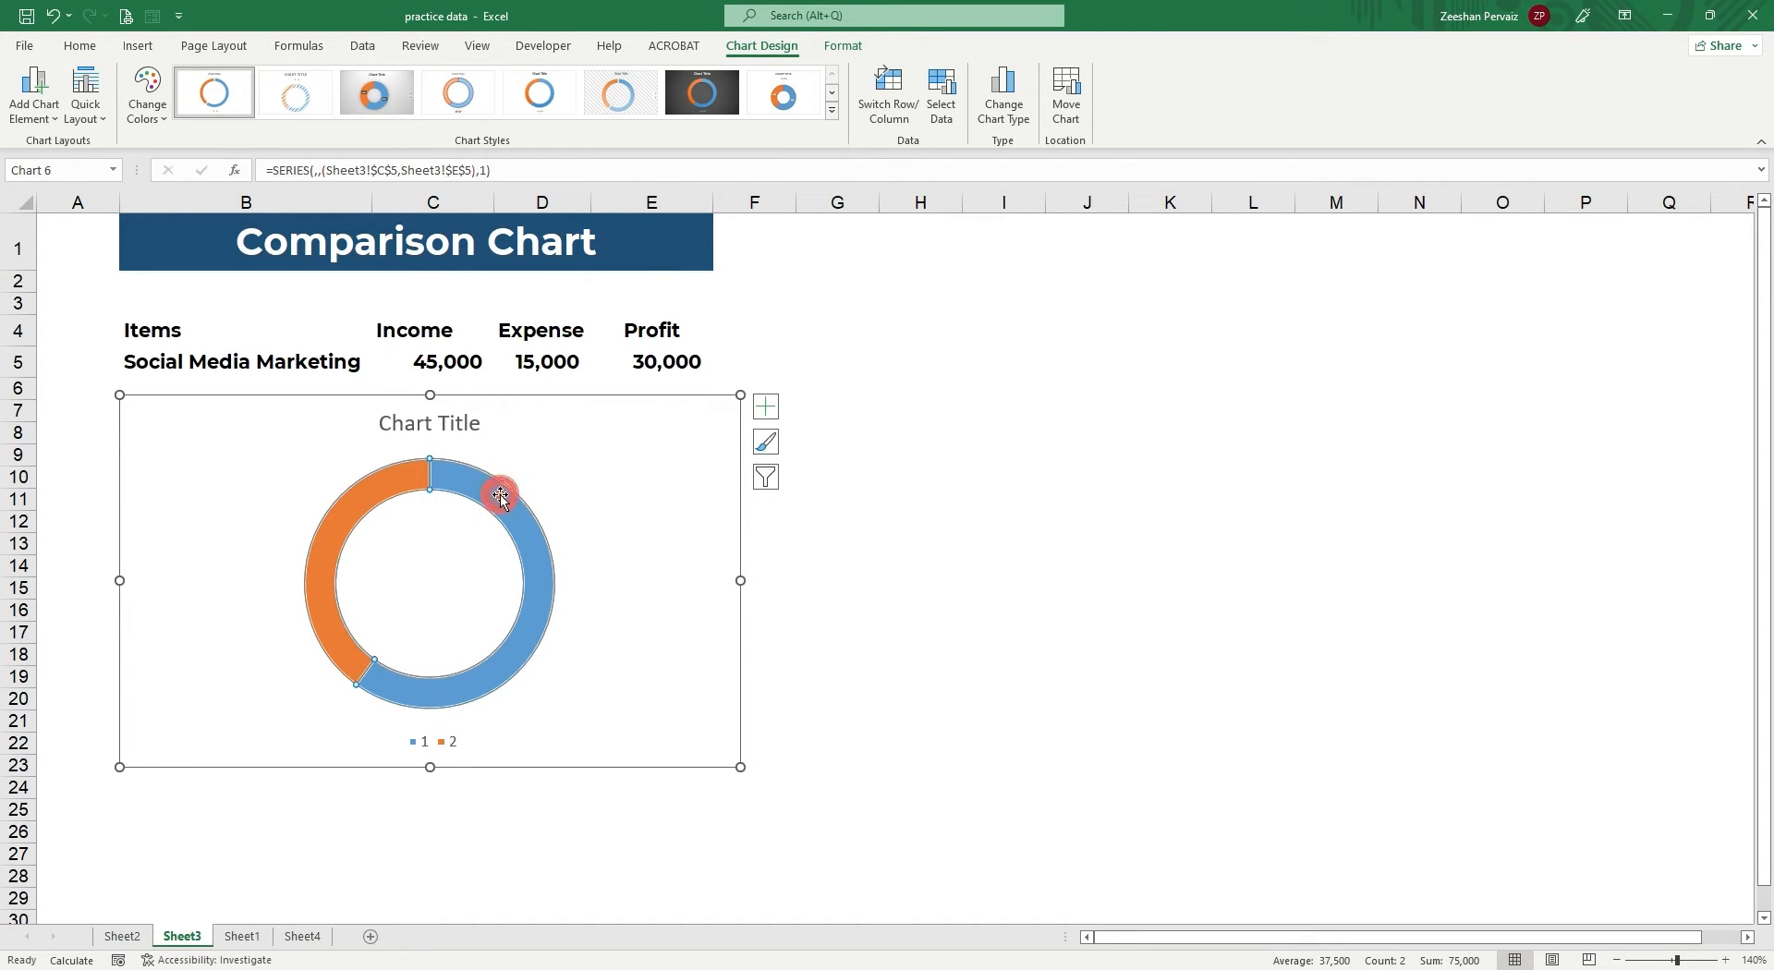
{"action": "left_click", "coordinate": [397, 591]}
{"action": "left_click", "coordinate": [483, 495]}
{"action": "right_click", "coordinate": [481, 489]}
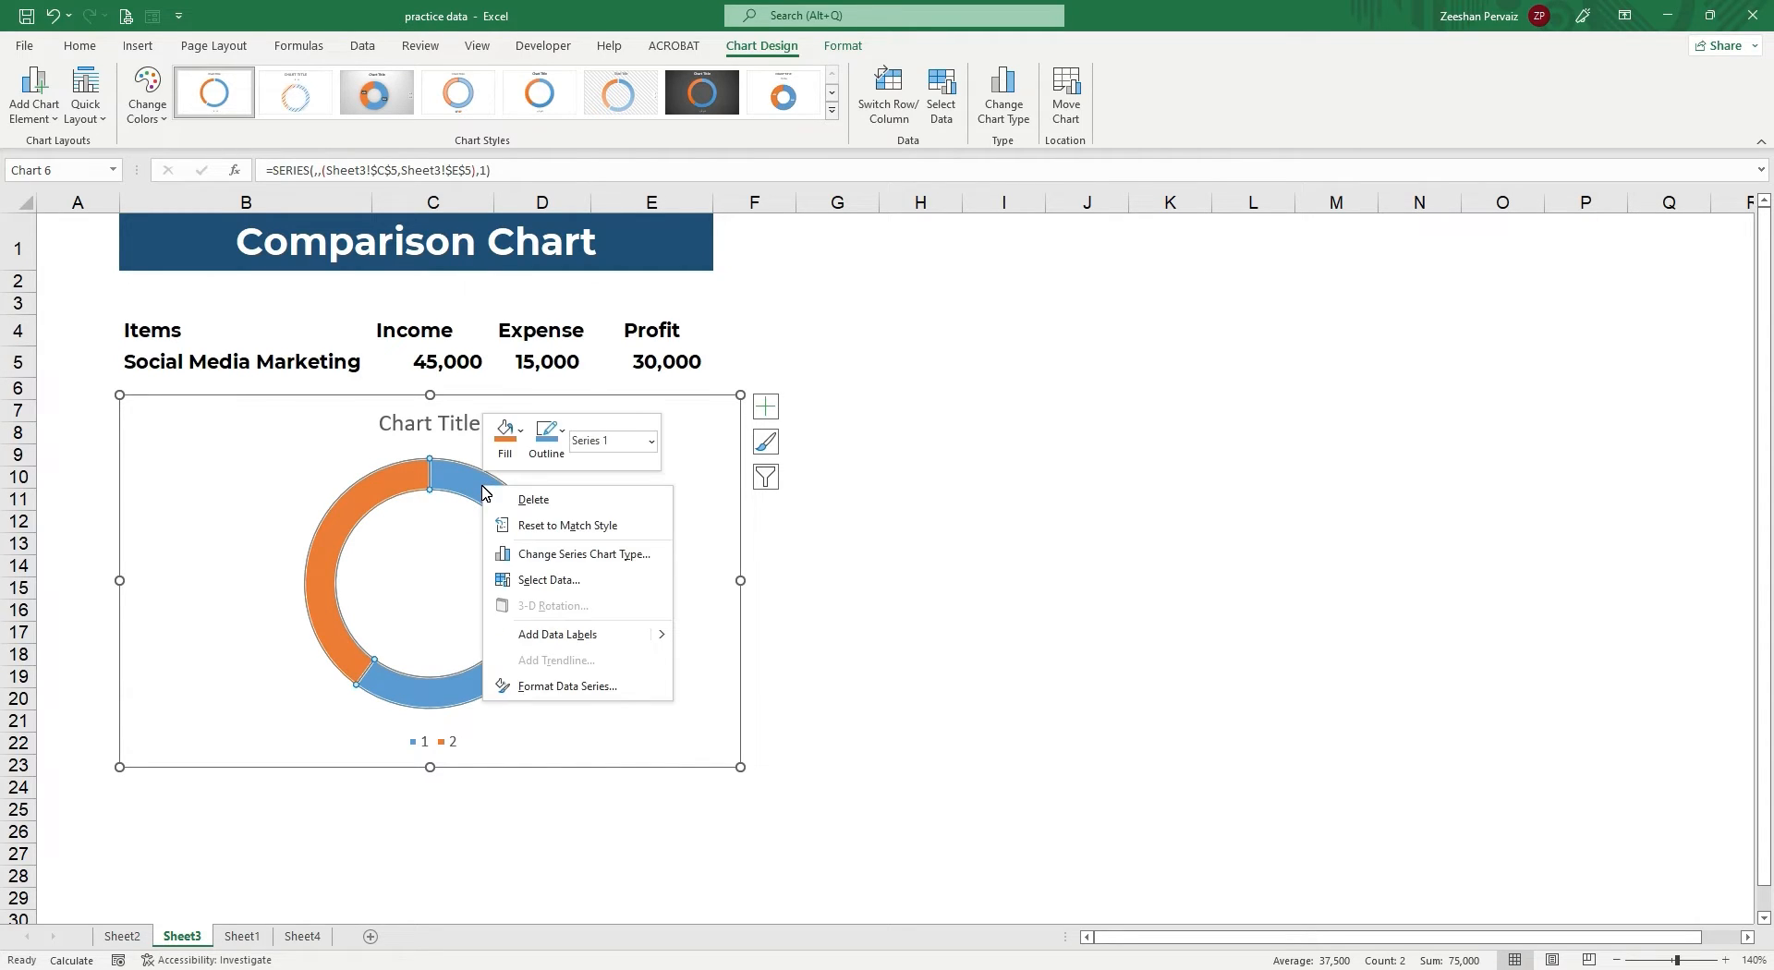
{"action": "left_click", "coordinate": [531, 453]}
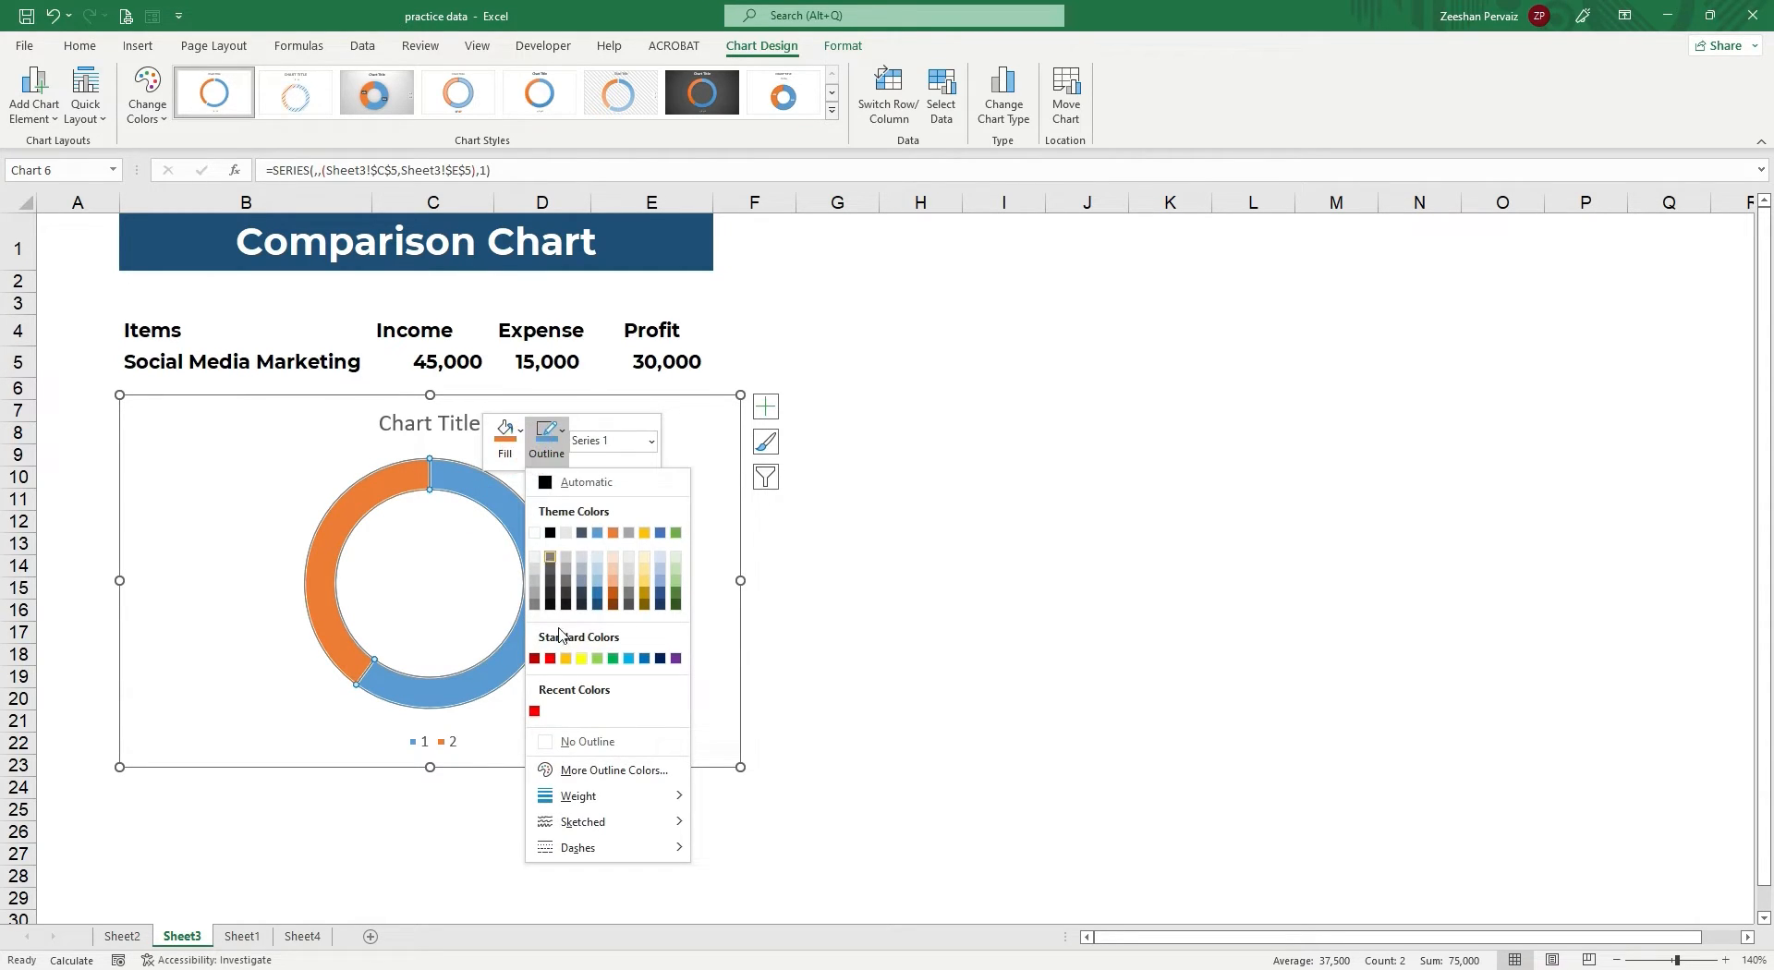
{"action": "left_click", "coordinate": [589, 741]}
{"action": "left_click", "coordinate": [445, 609]}
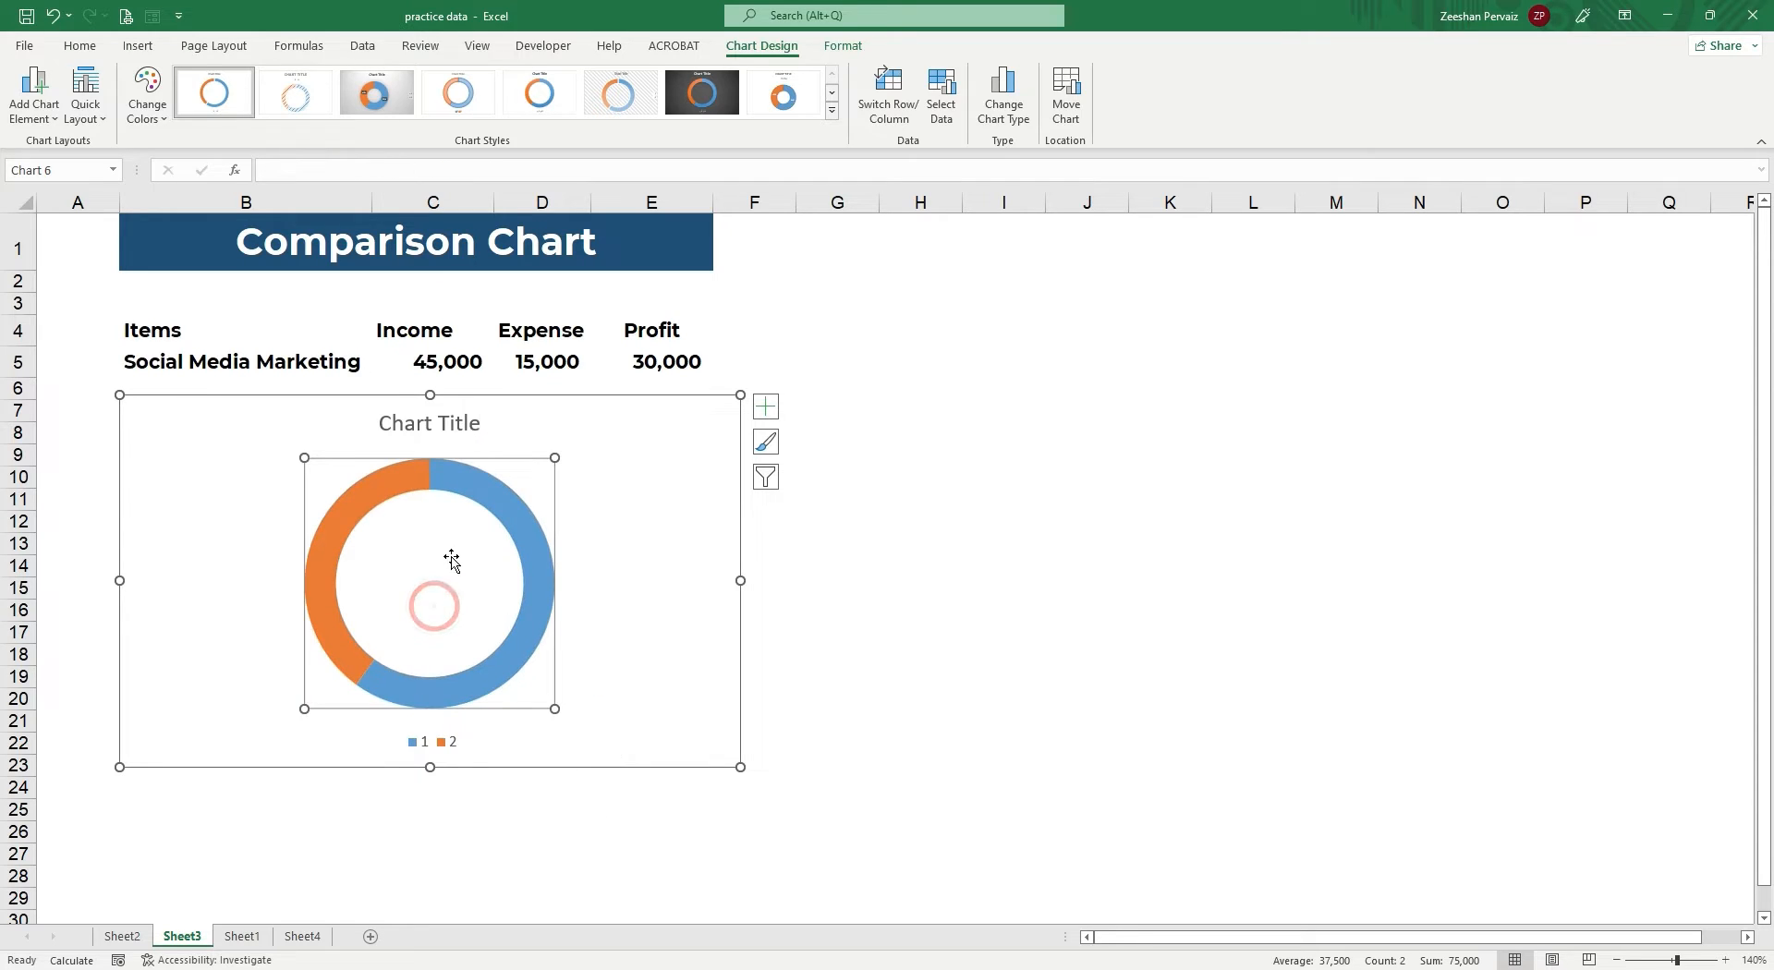
Copy the doughnut series and paste it back into the same chart as a second ring.
{"action": "left_click", "coordinate": [469, 482]}
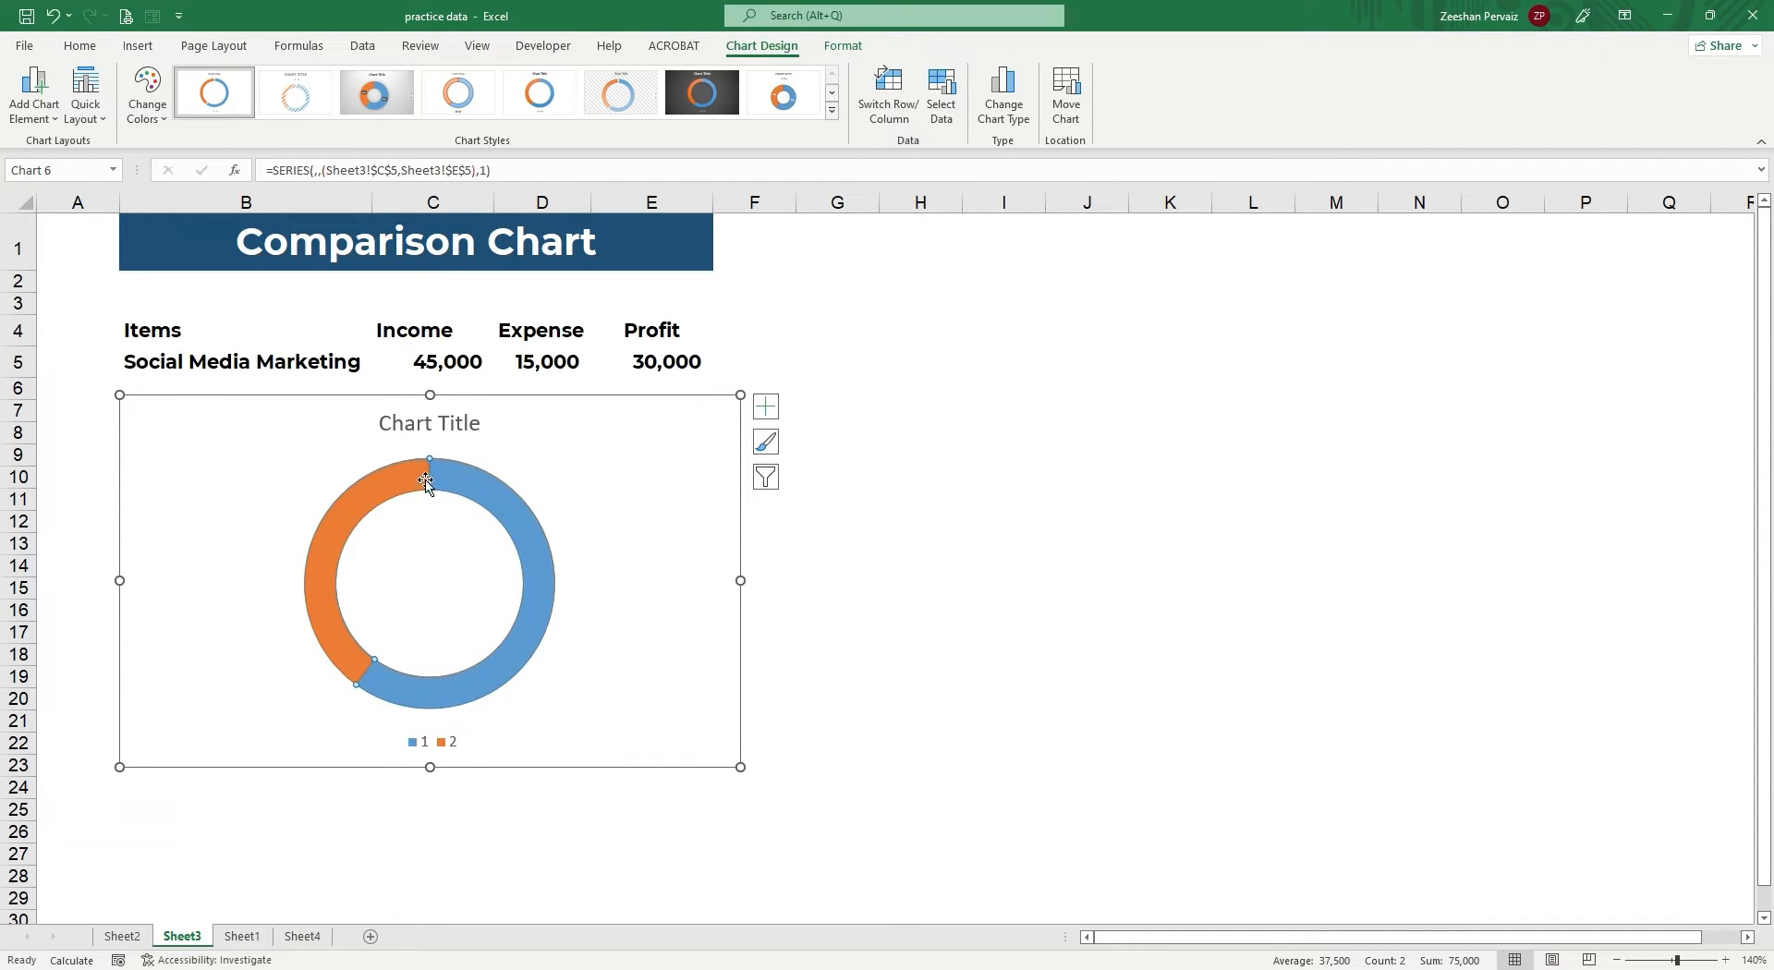
{"action": "left_click", "coordinate": [697, 851]}
{"action": "left_click", "coordinate": [444, 499]}
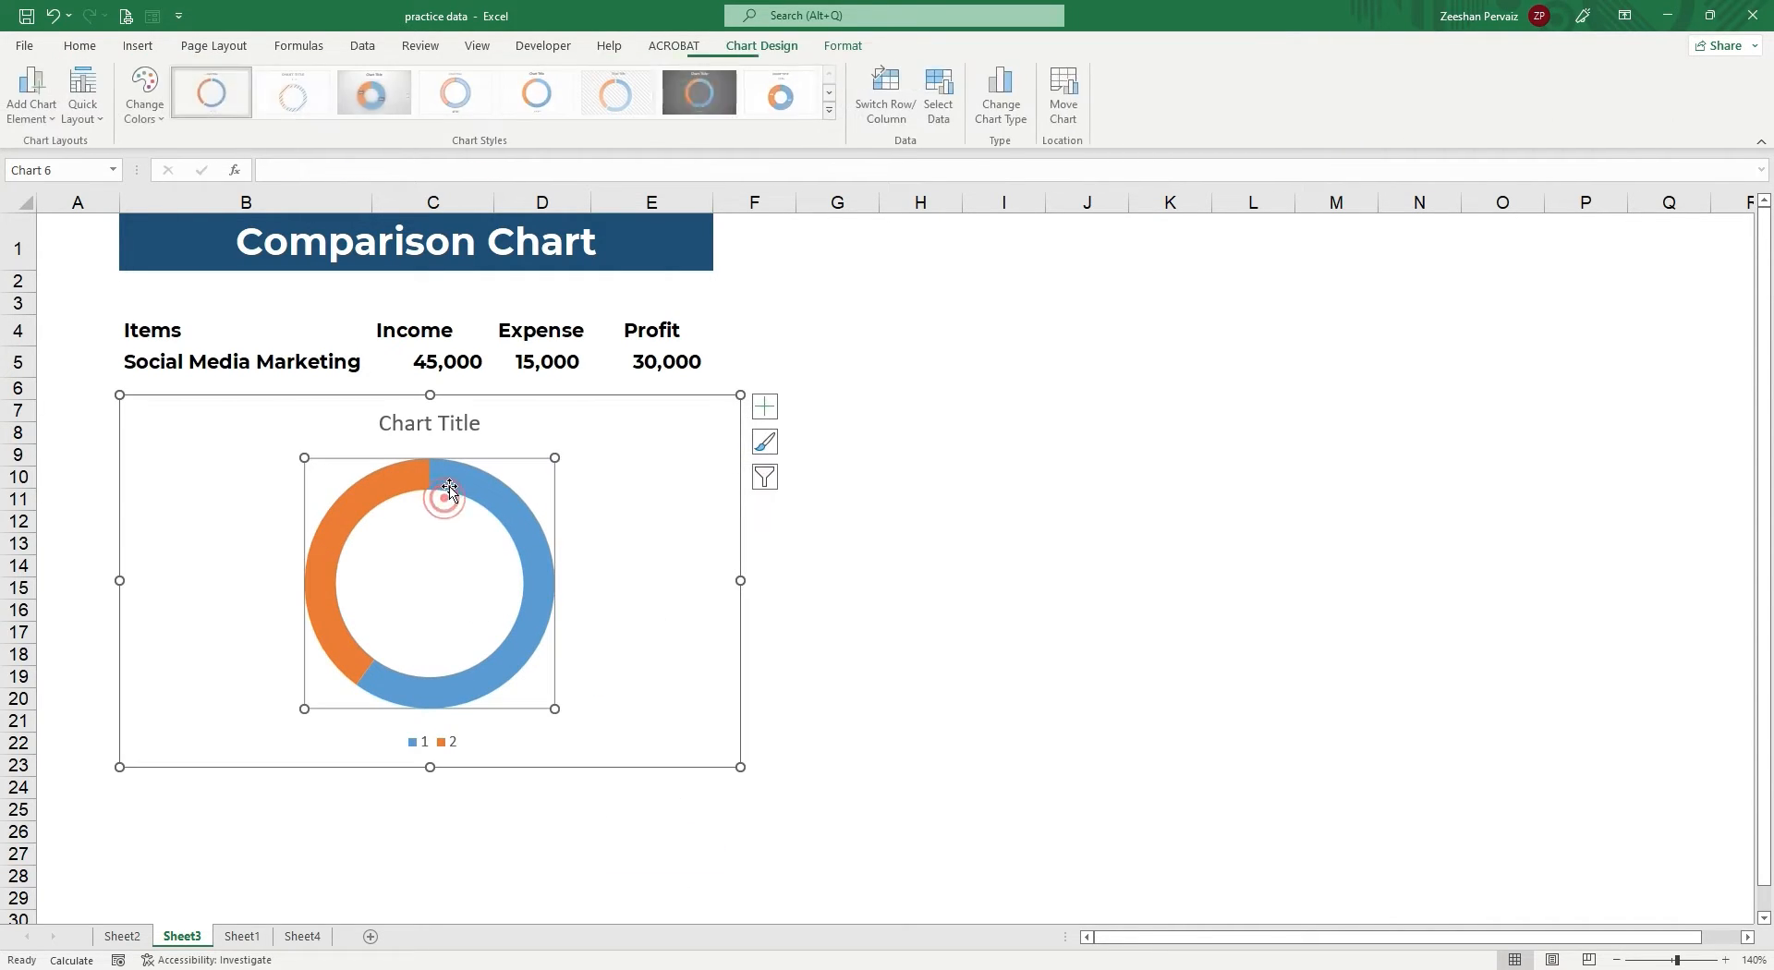
{"action": "left_click", "coordinate": [458, 473]}
{"action": "key", "text": "ctrl+c"}
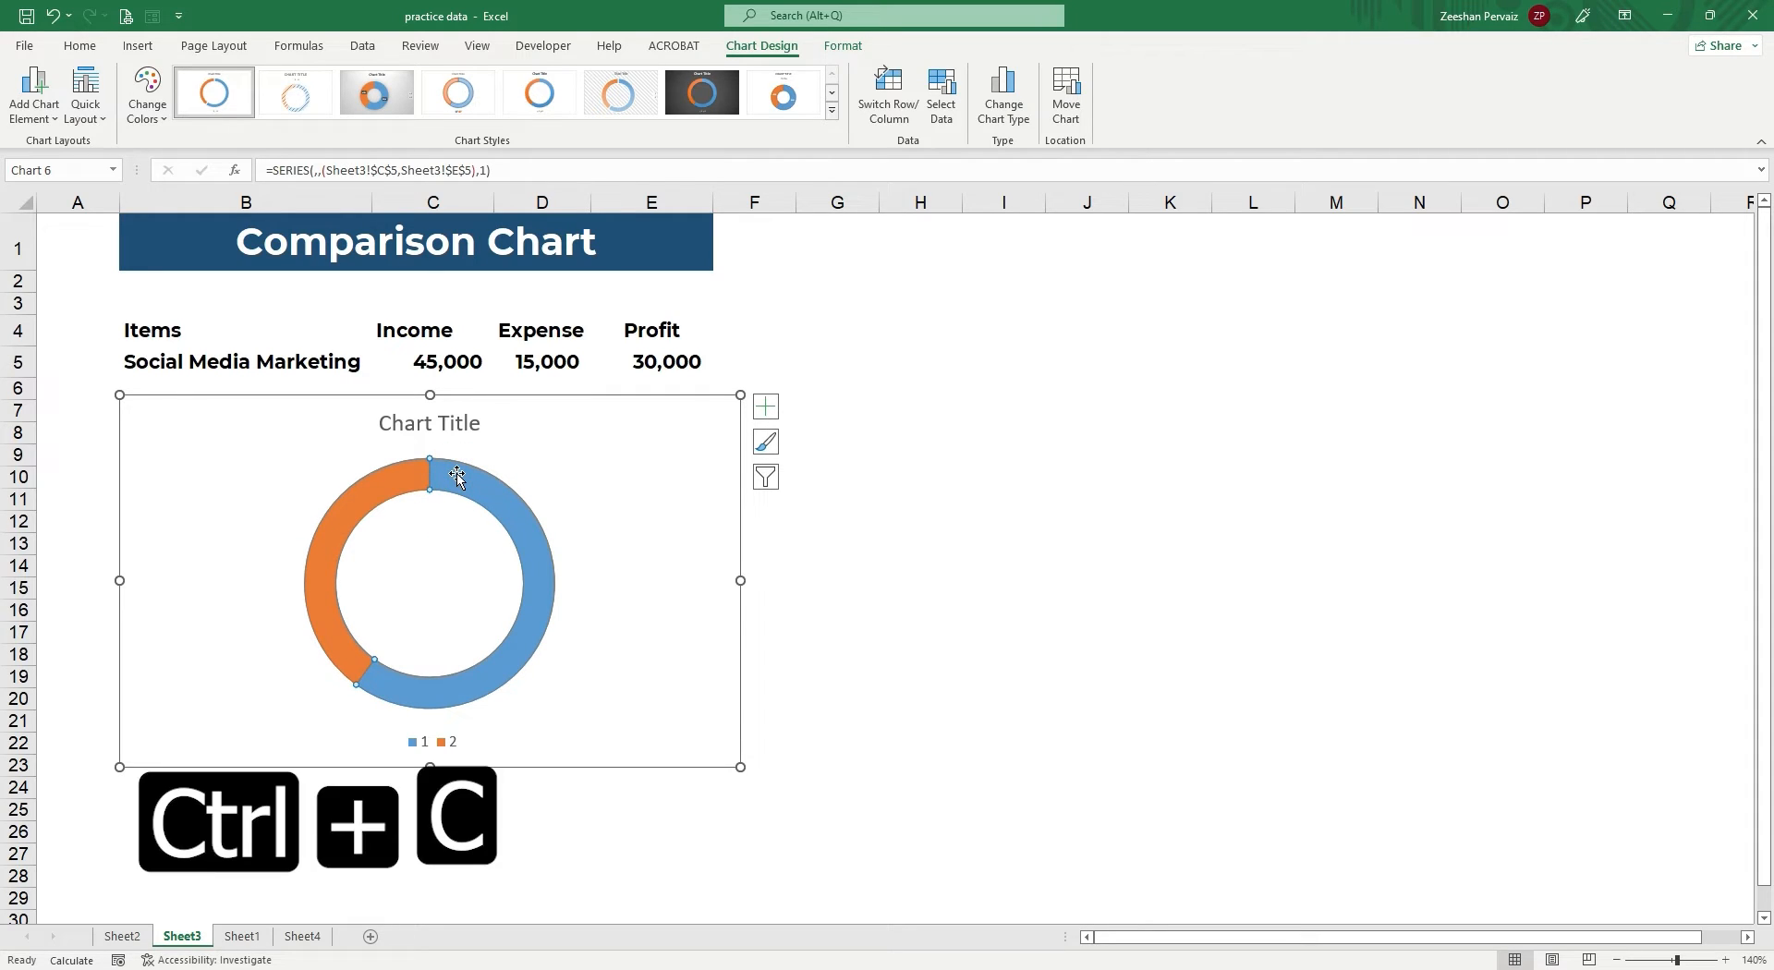
{"action": "key", "text": "ctrl+v"}
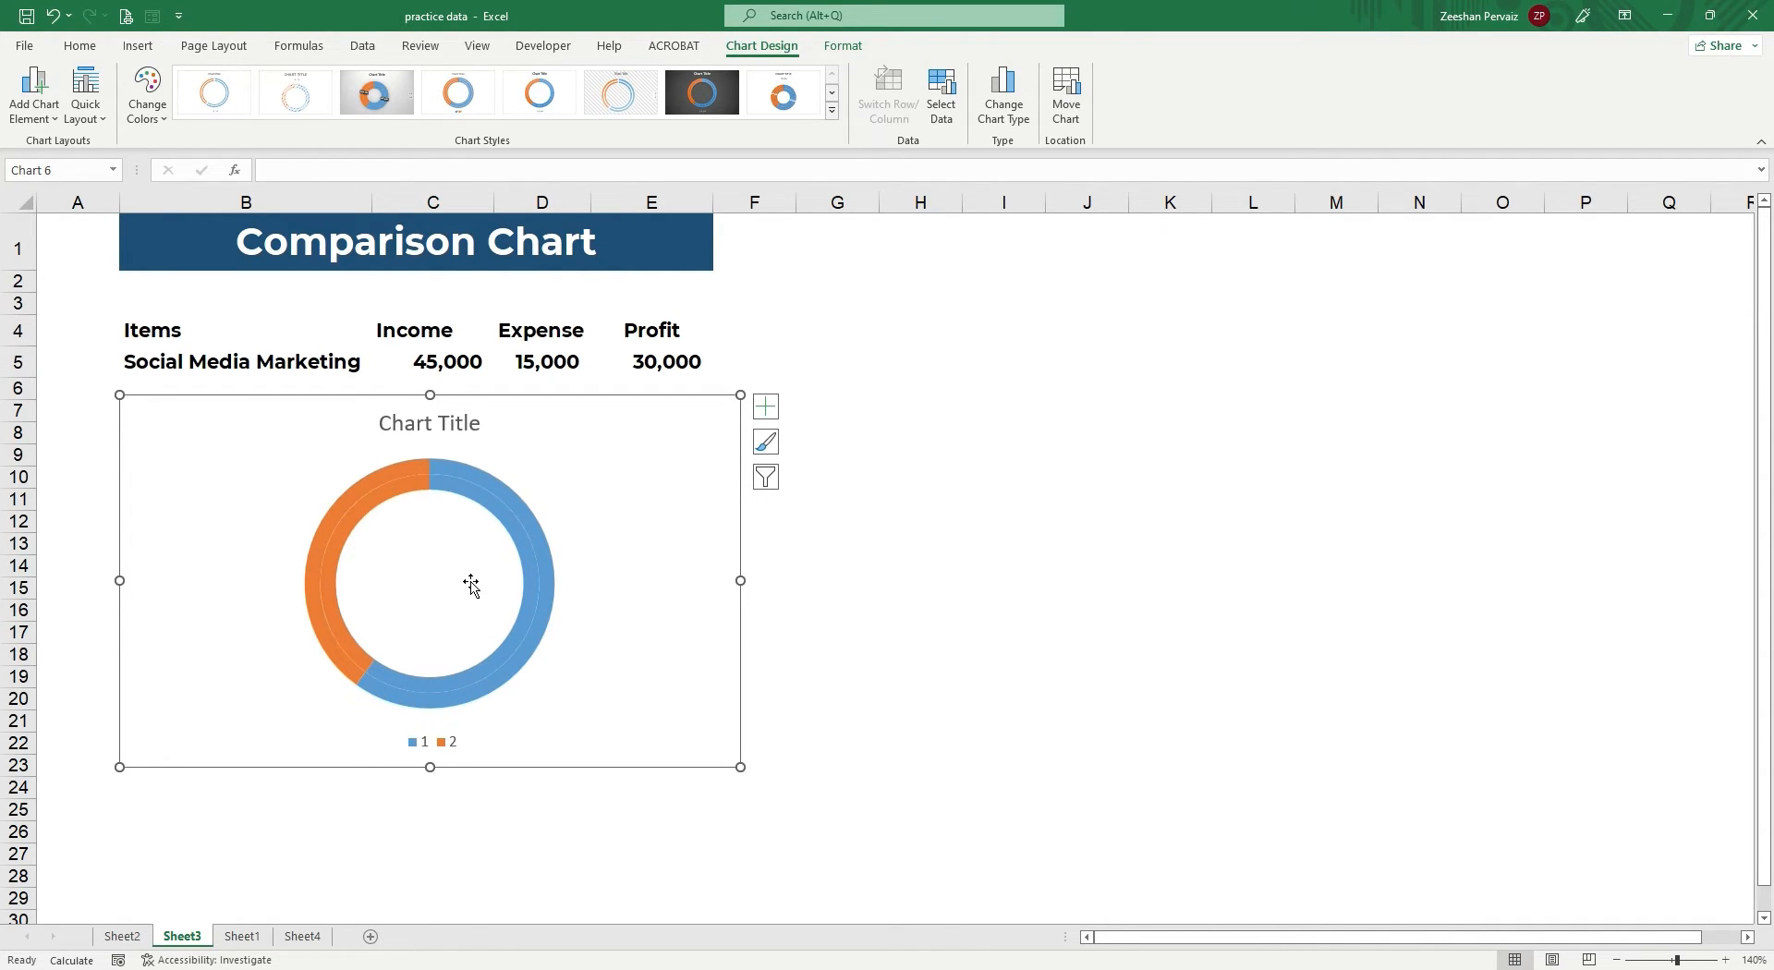
Examine the outer and inner rings of the doughnut chart by selecting each series in turn.
{"action": "left_click", "coordinate": [499, 518]}
{"action": "left_click", "coordinate": [507, 493]}
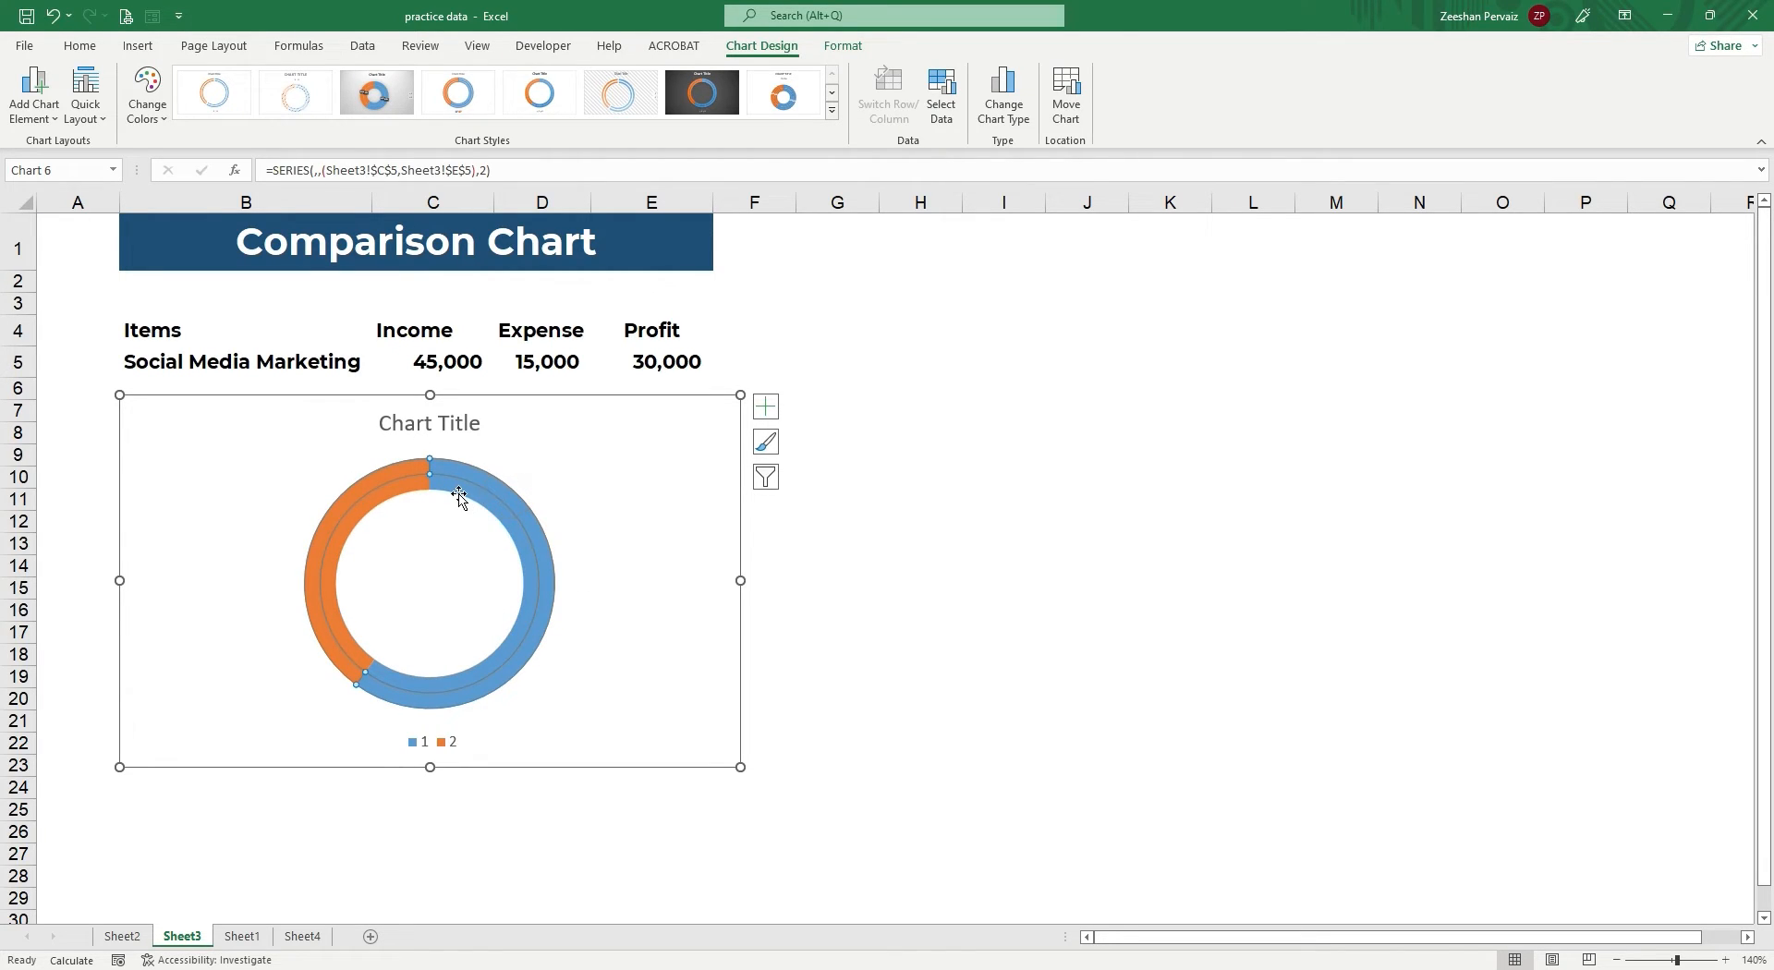
{"action": "left_click", "coordinate": [459, 492]}
{"action": "left_click", "coordinate": [437, 561]}
{"action": "left_click", "coordinate": [479, 488]}
{"action": "left_click", "coordinate": [473, 462]}
{"action": "left_click", "coordinate": [381, 492]}
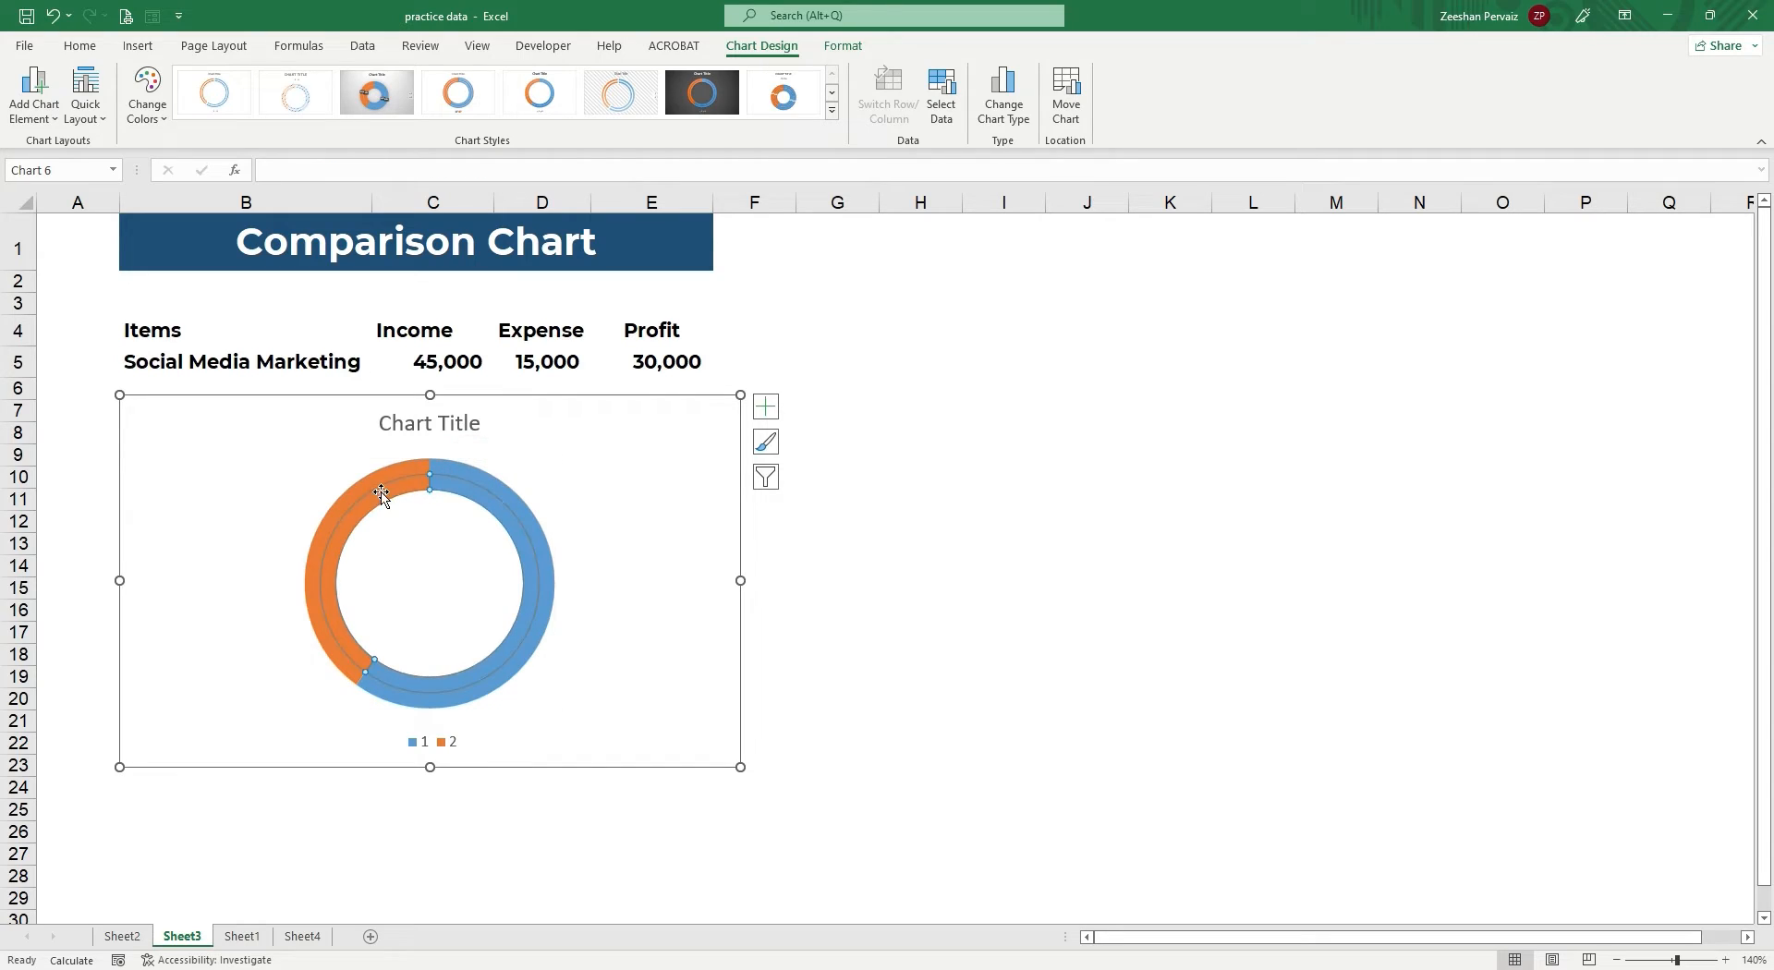
{"action": "left_click", "coordinate": [322, 523]}
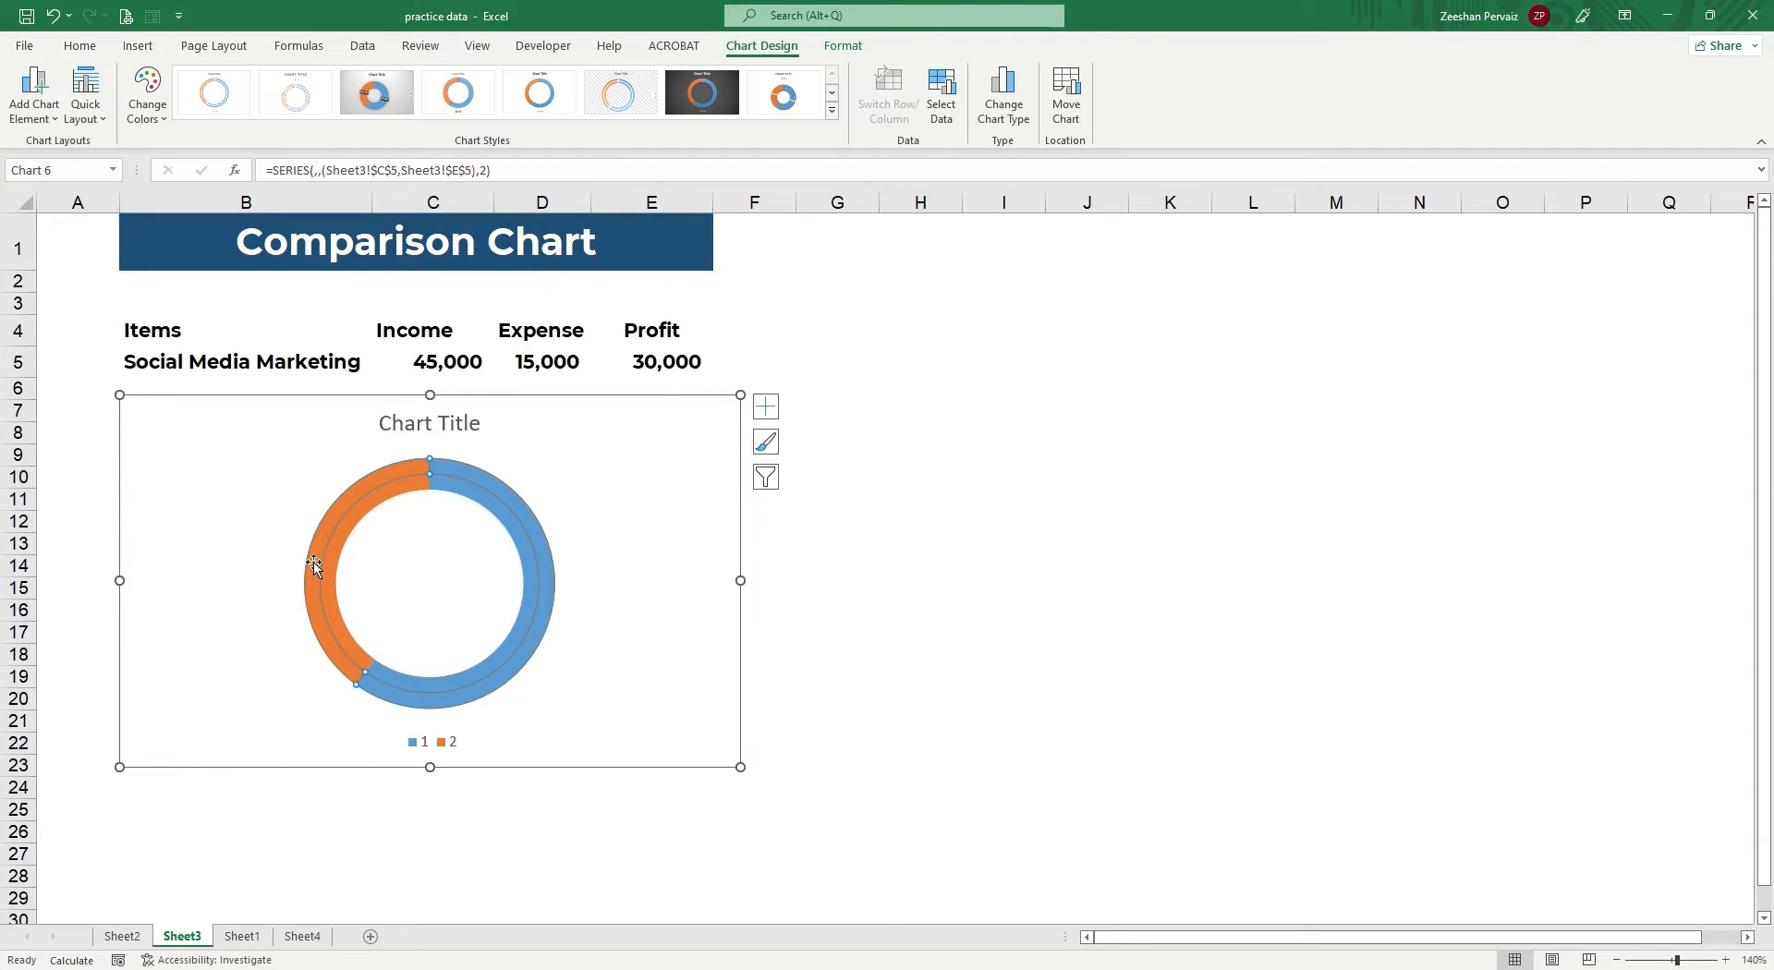
Set the Social Media Marketing expense in D5 to 40000.
{"action": "left_click", "coordinate": [542, 362]}
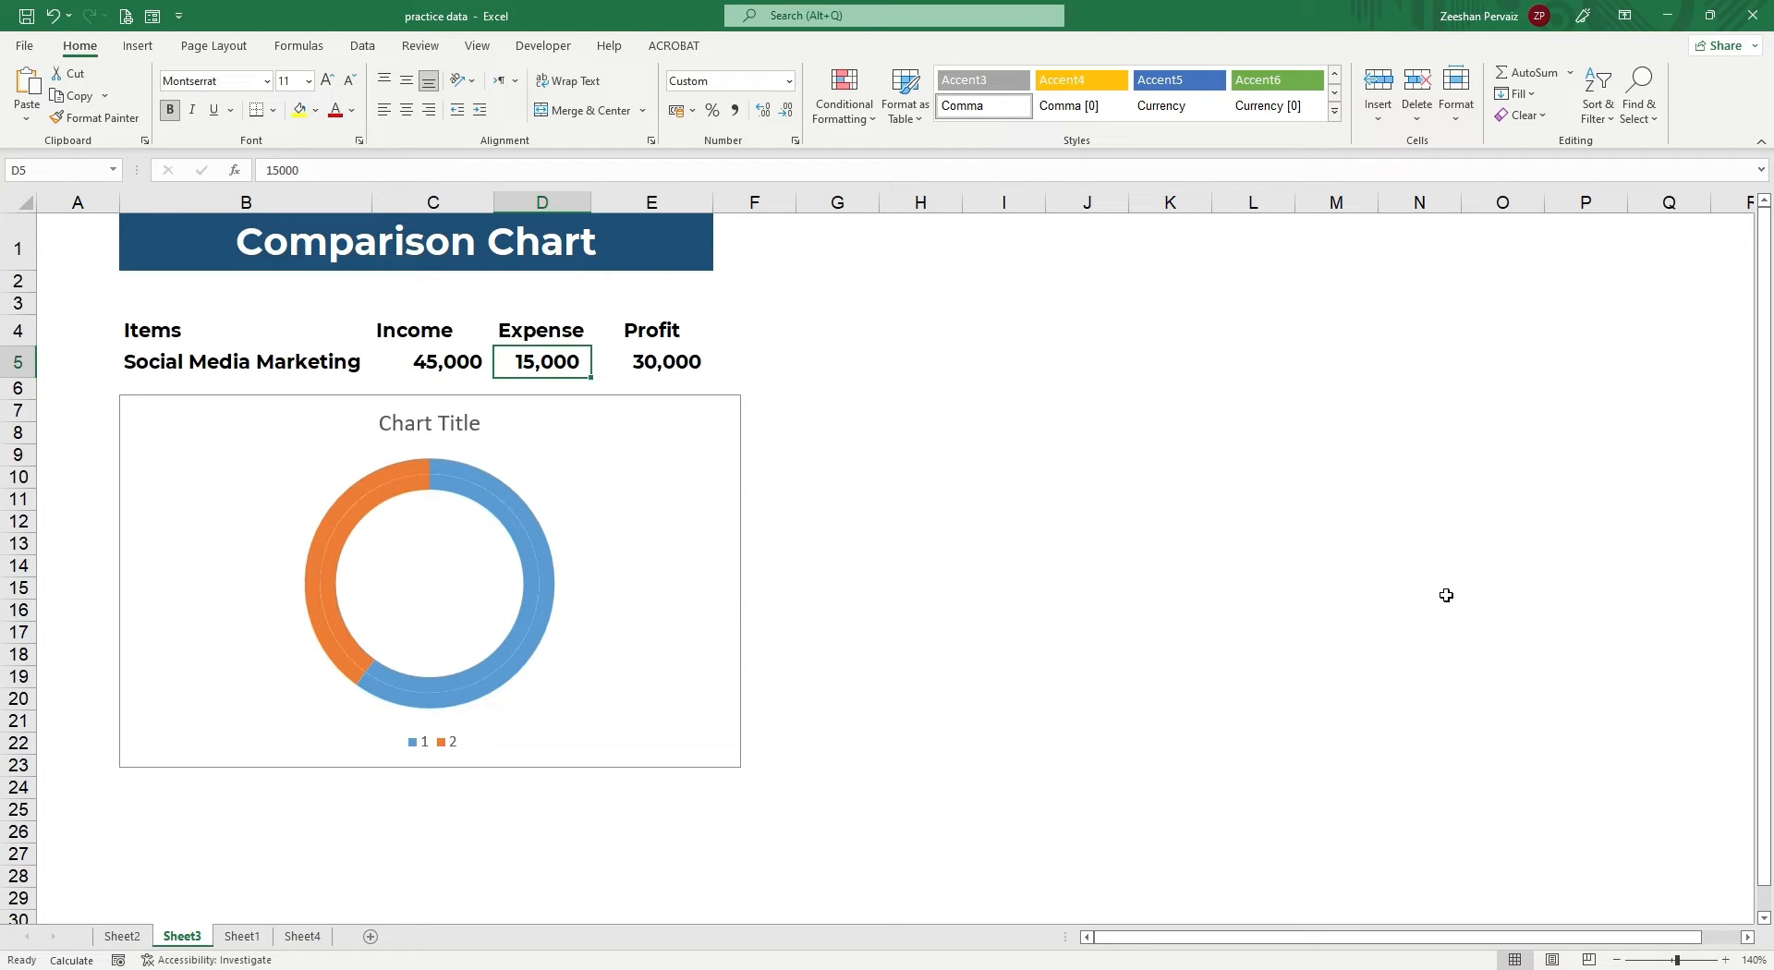
{"action": "type", "text": "40000"}
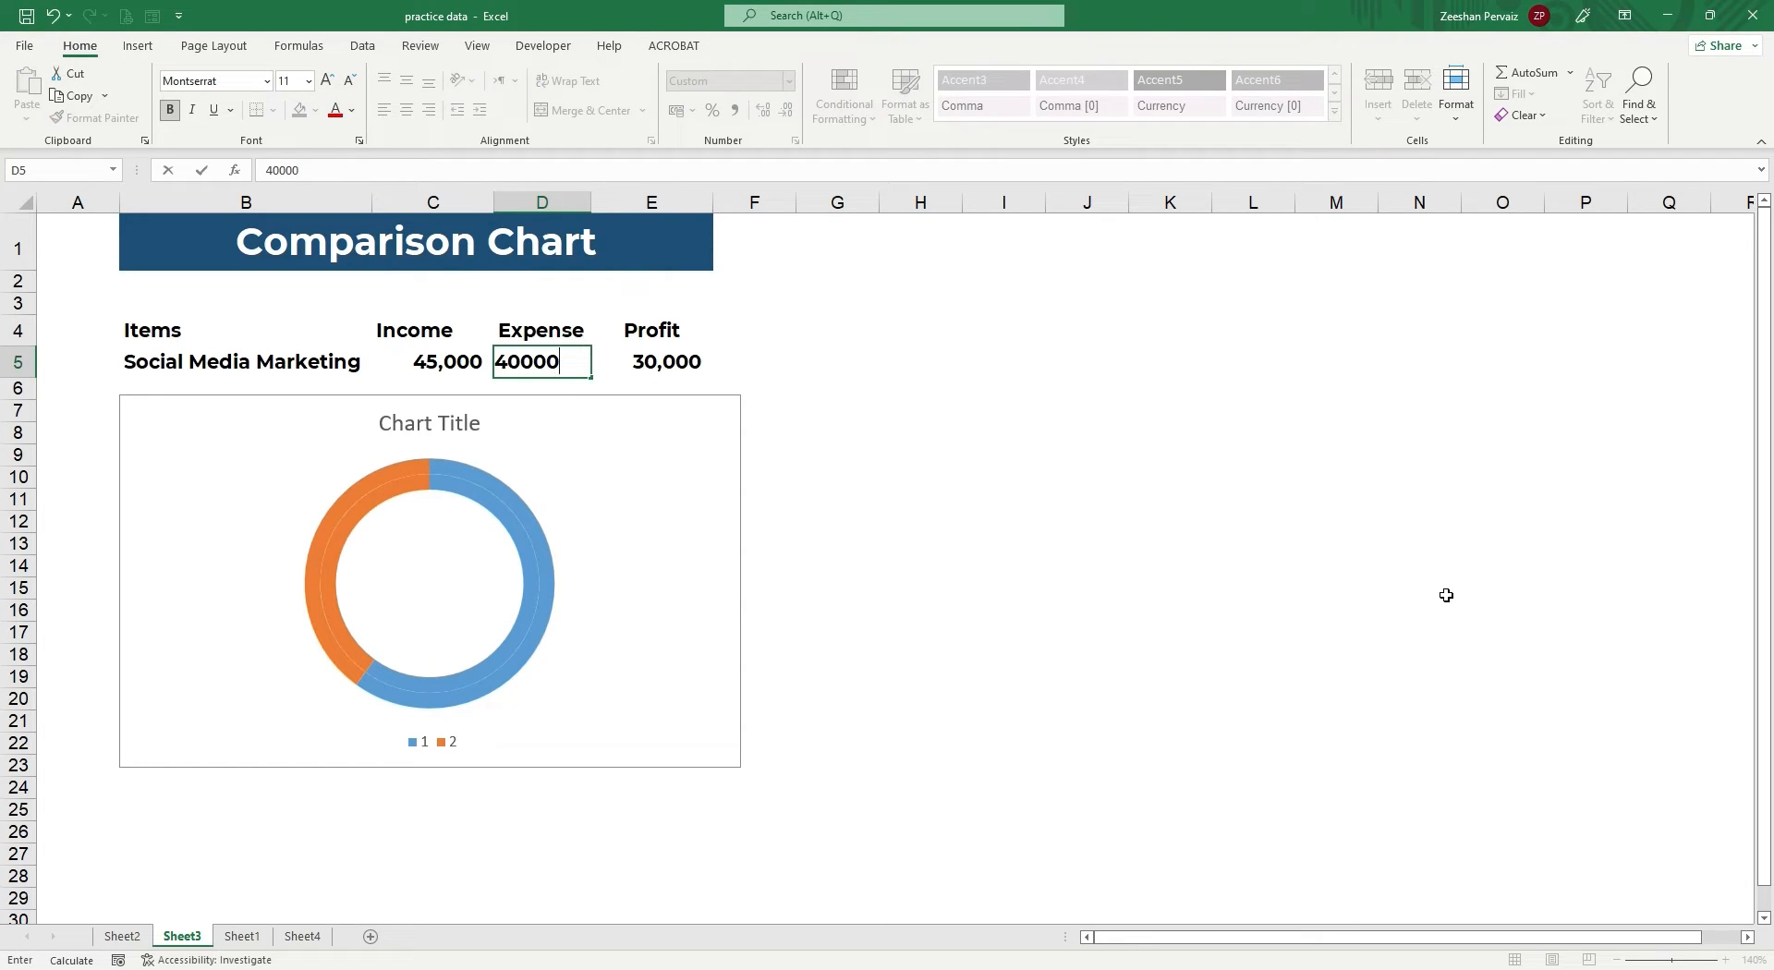
{"action": "key", "text": "Return"}
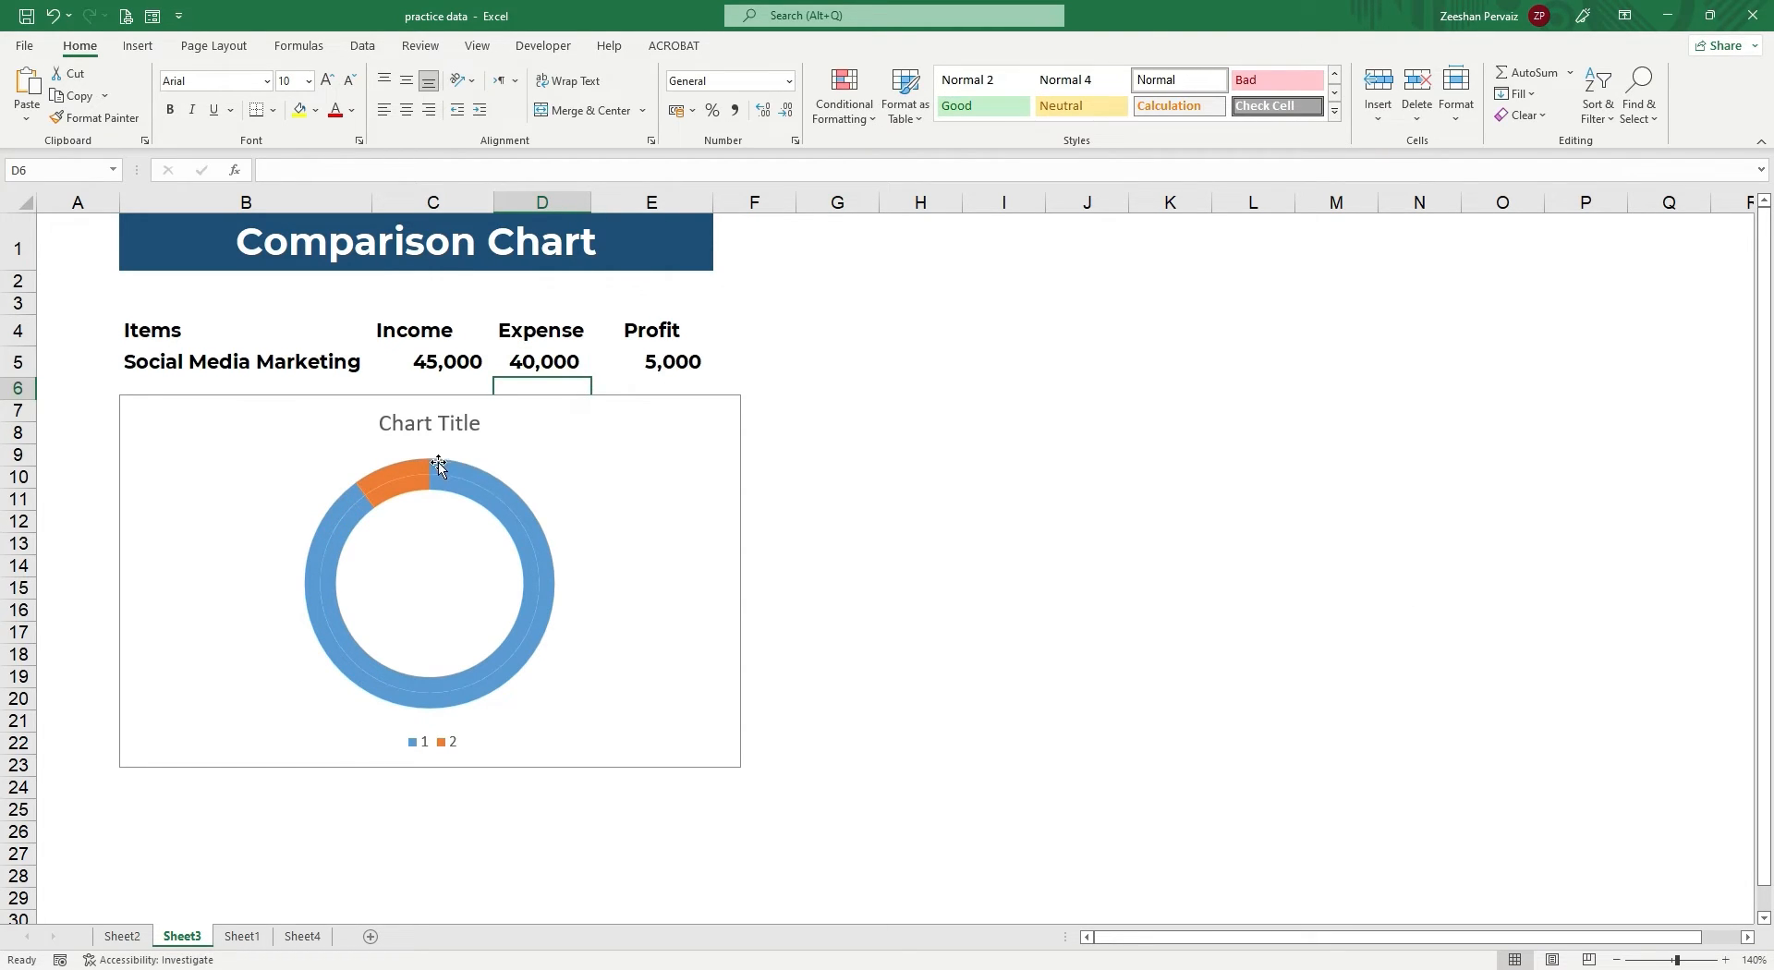
{"action": "left_click", "coordinate": [388, 469]}
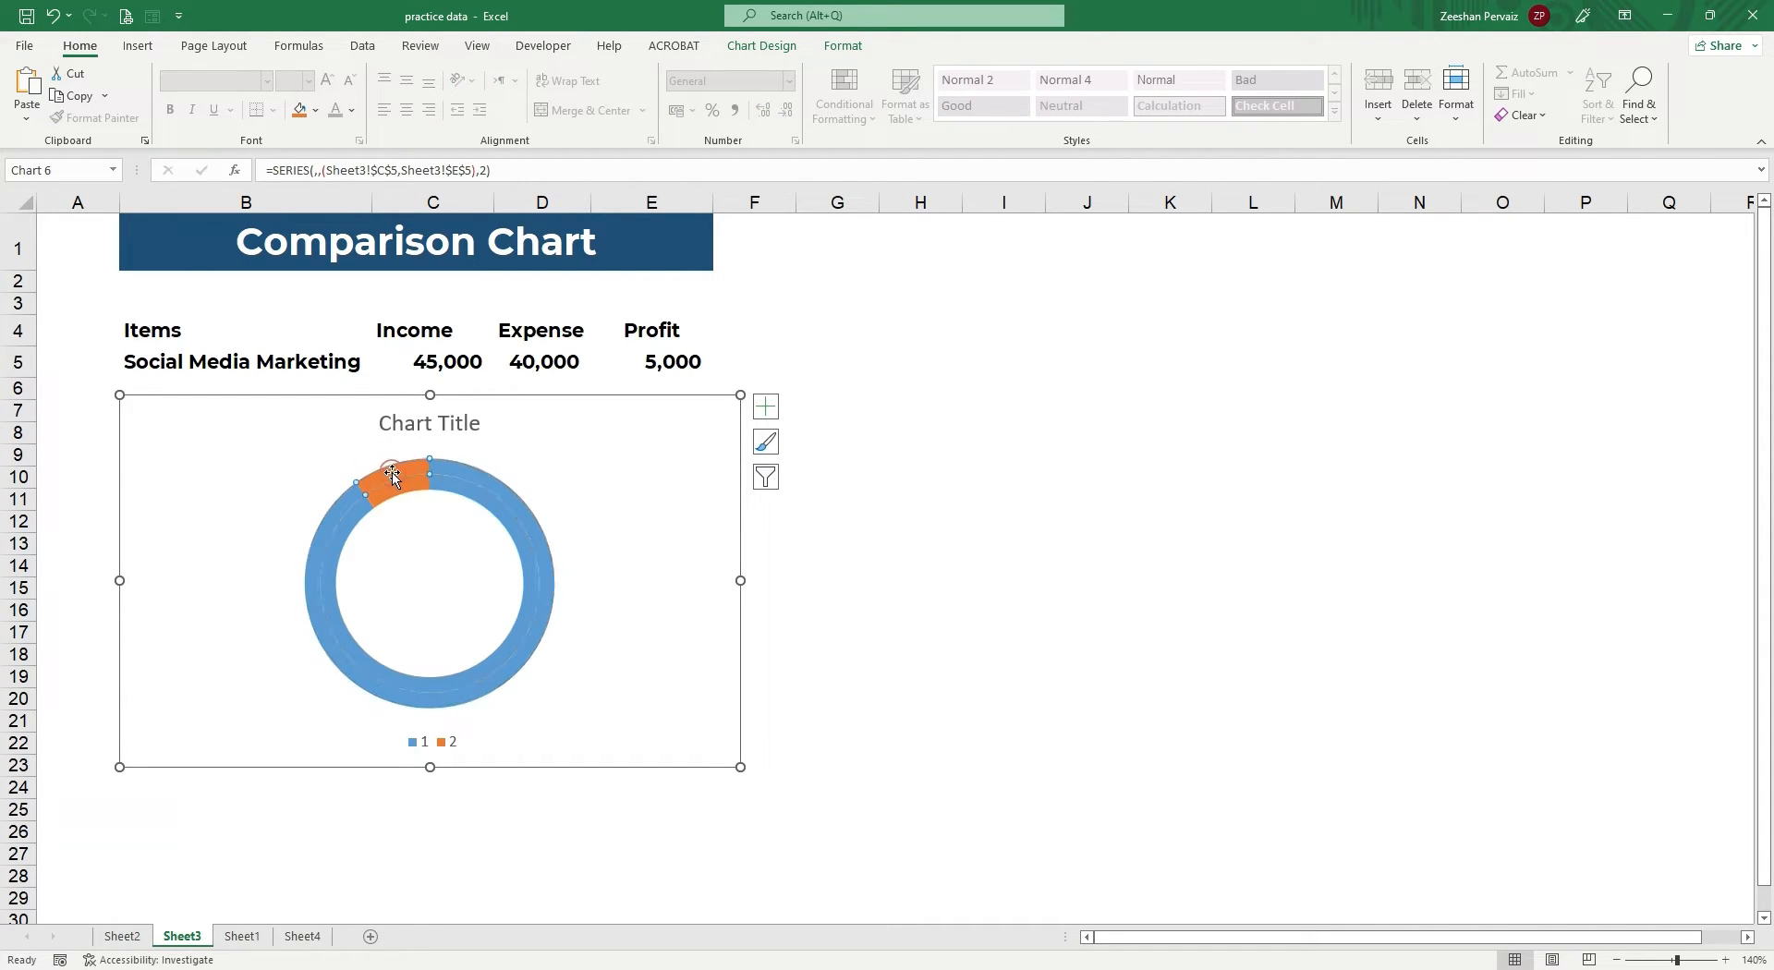
{"action": "right_click", "coordinate": [392, 476]}
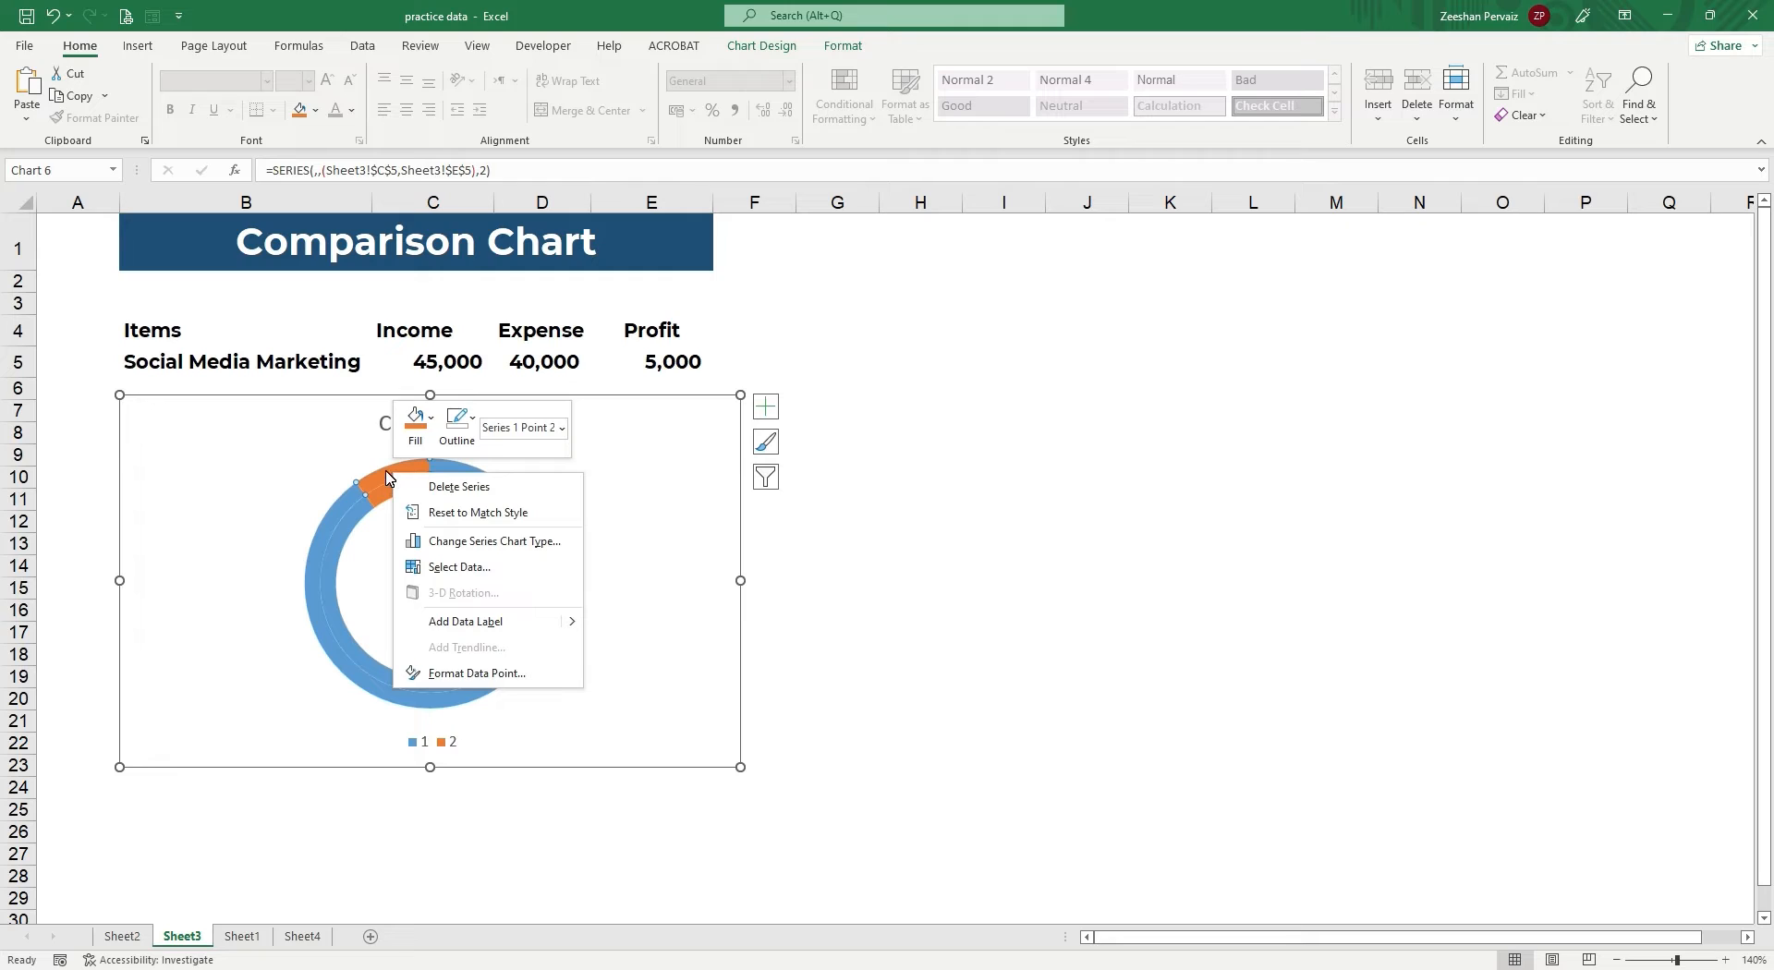
{"action": "left_click", "coordinate": [387, 476]}
{"action": "left_click", "coordinate": [1082, 558]}
Set the outer ring's orange profit segment to No Fill.
{"action": "left_click", "coordinate": [389, 473]}
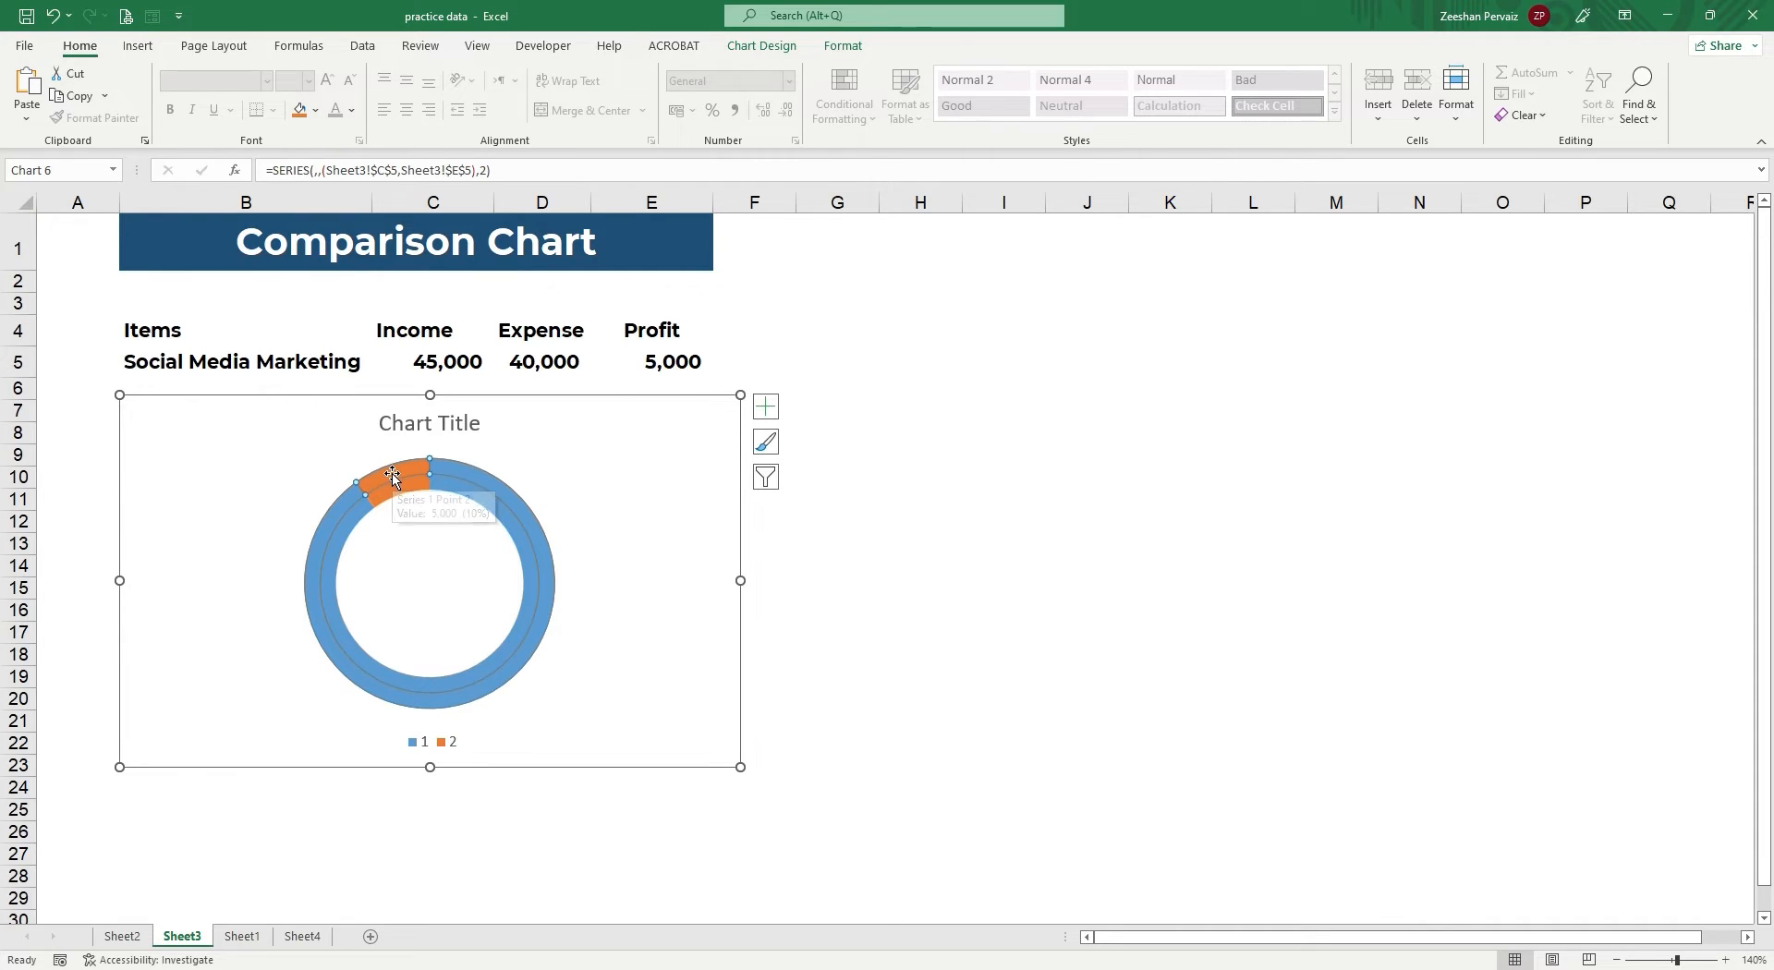
{"action": "left_click", "coordinate": [398, 473]}
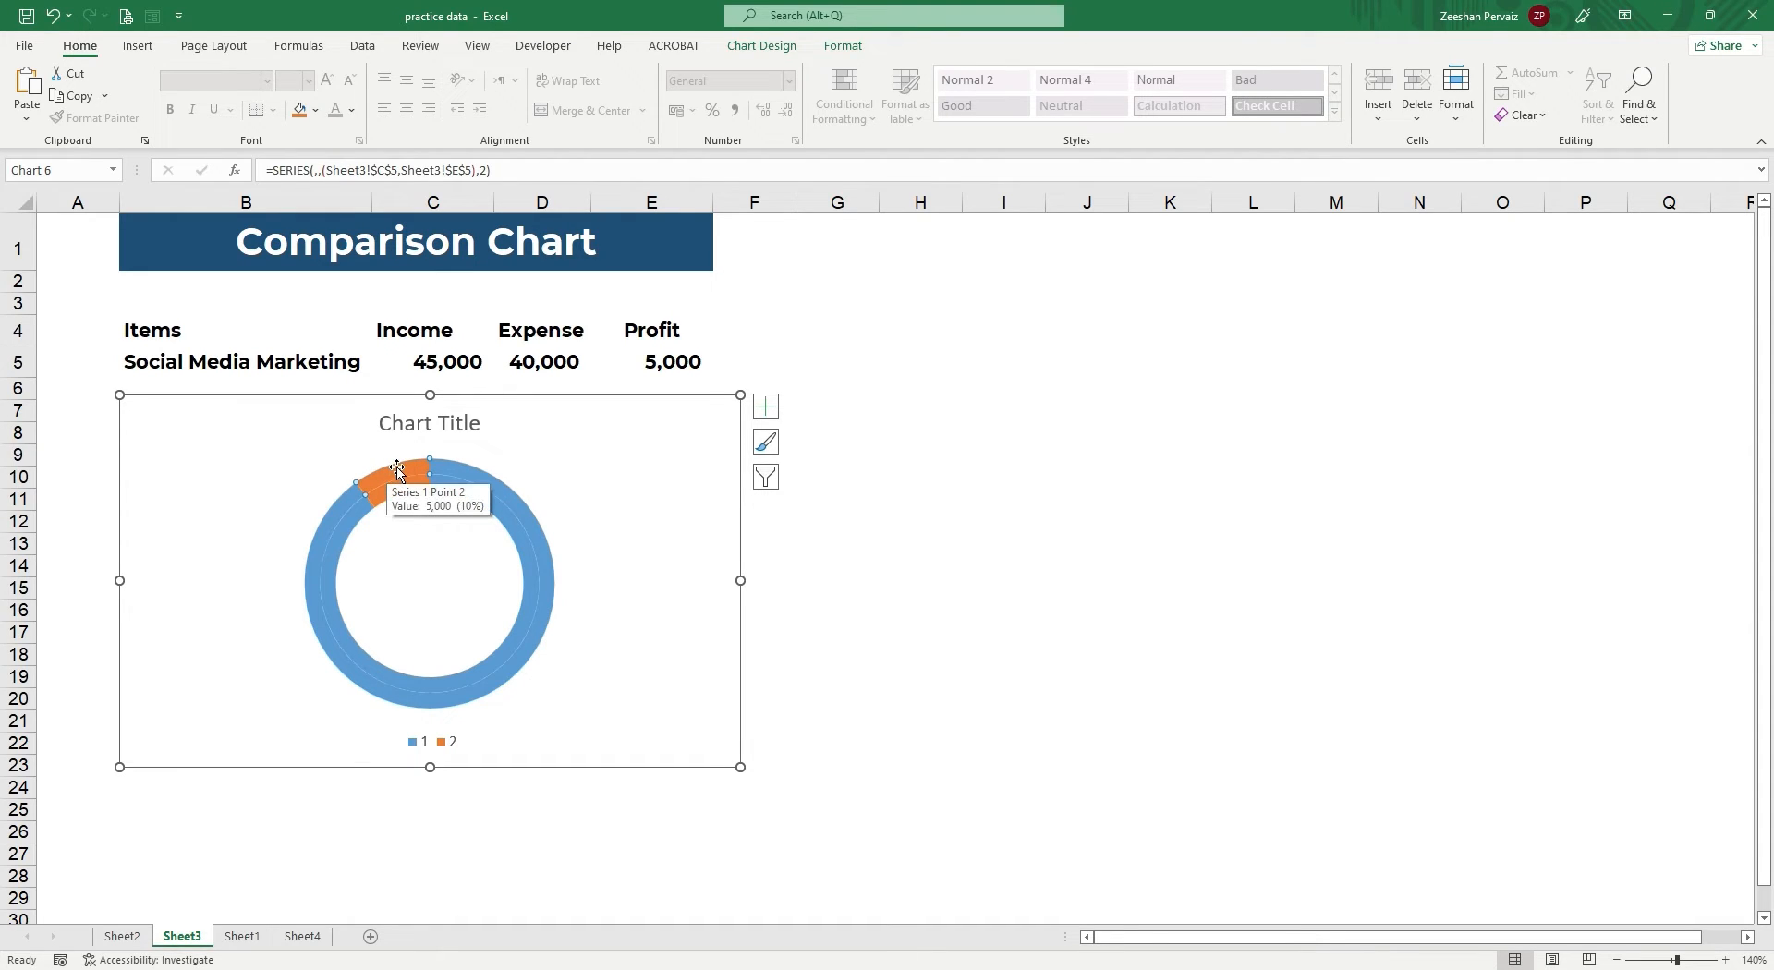
{"action": "right_click", "coordinate": [399, 473]}
{"action": "left_click", "coordinate": [418, 412]}
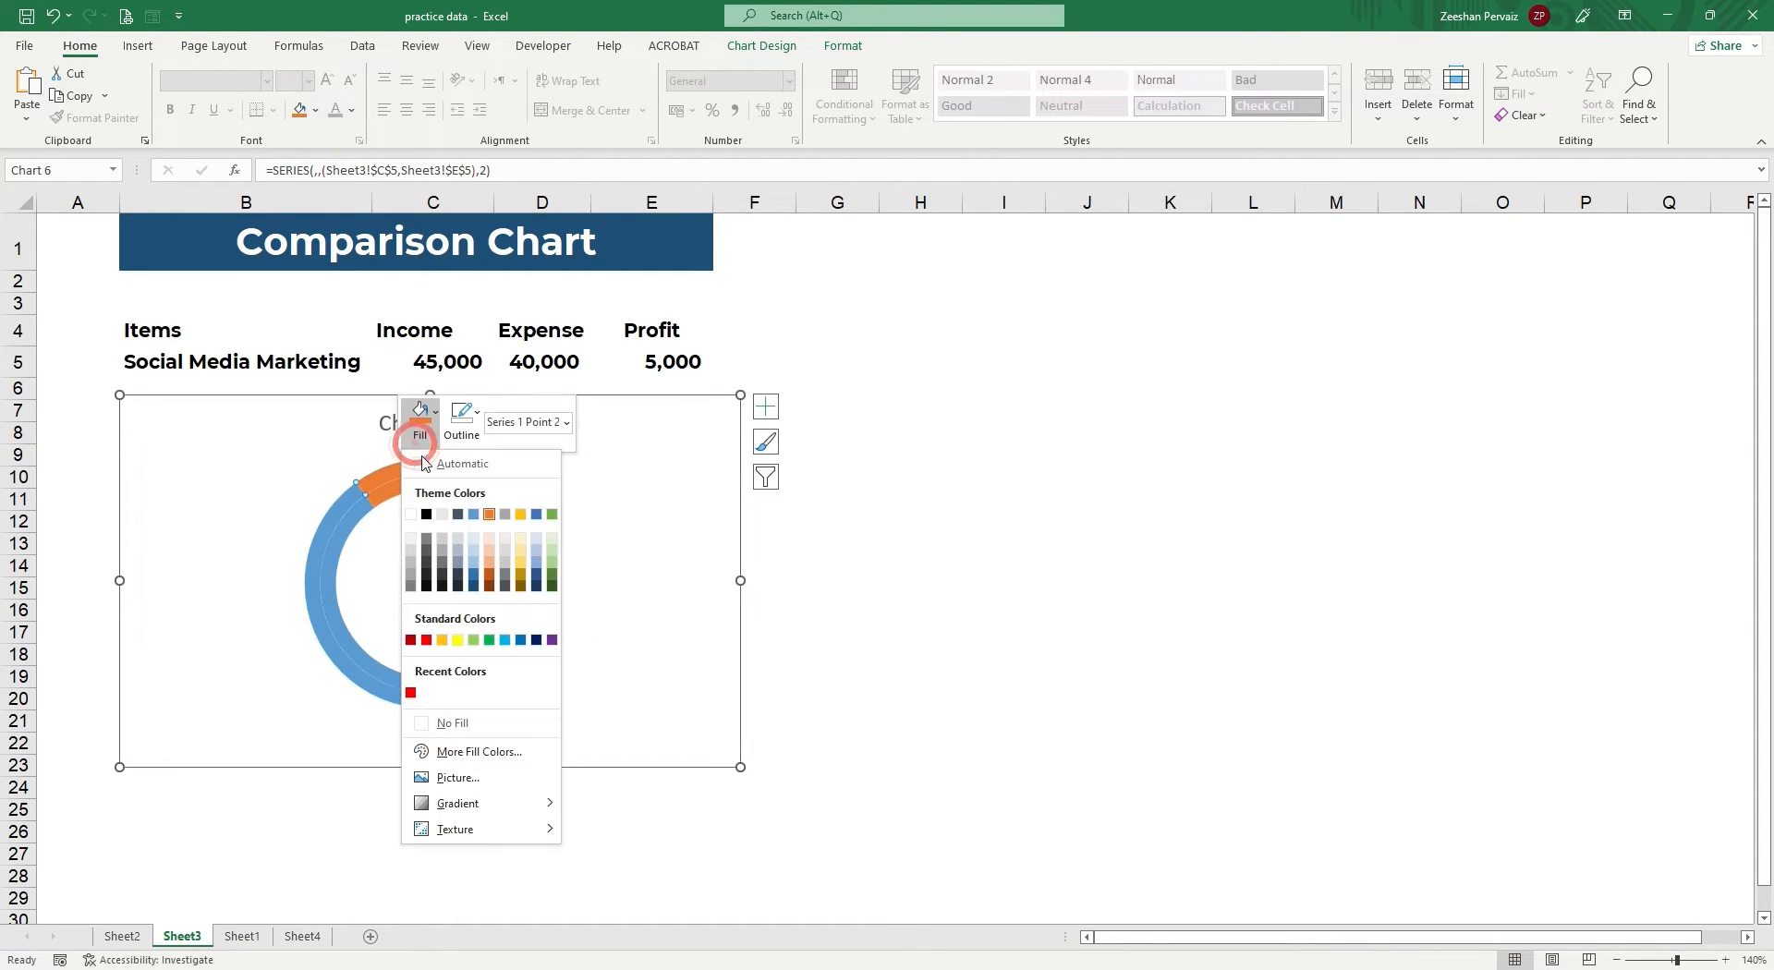
{"action": "left_click", "coordinate": [476, 723]}
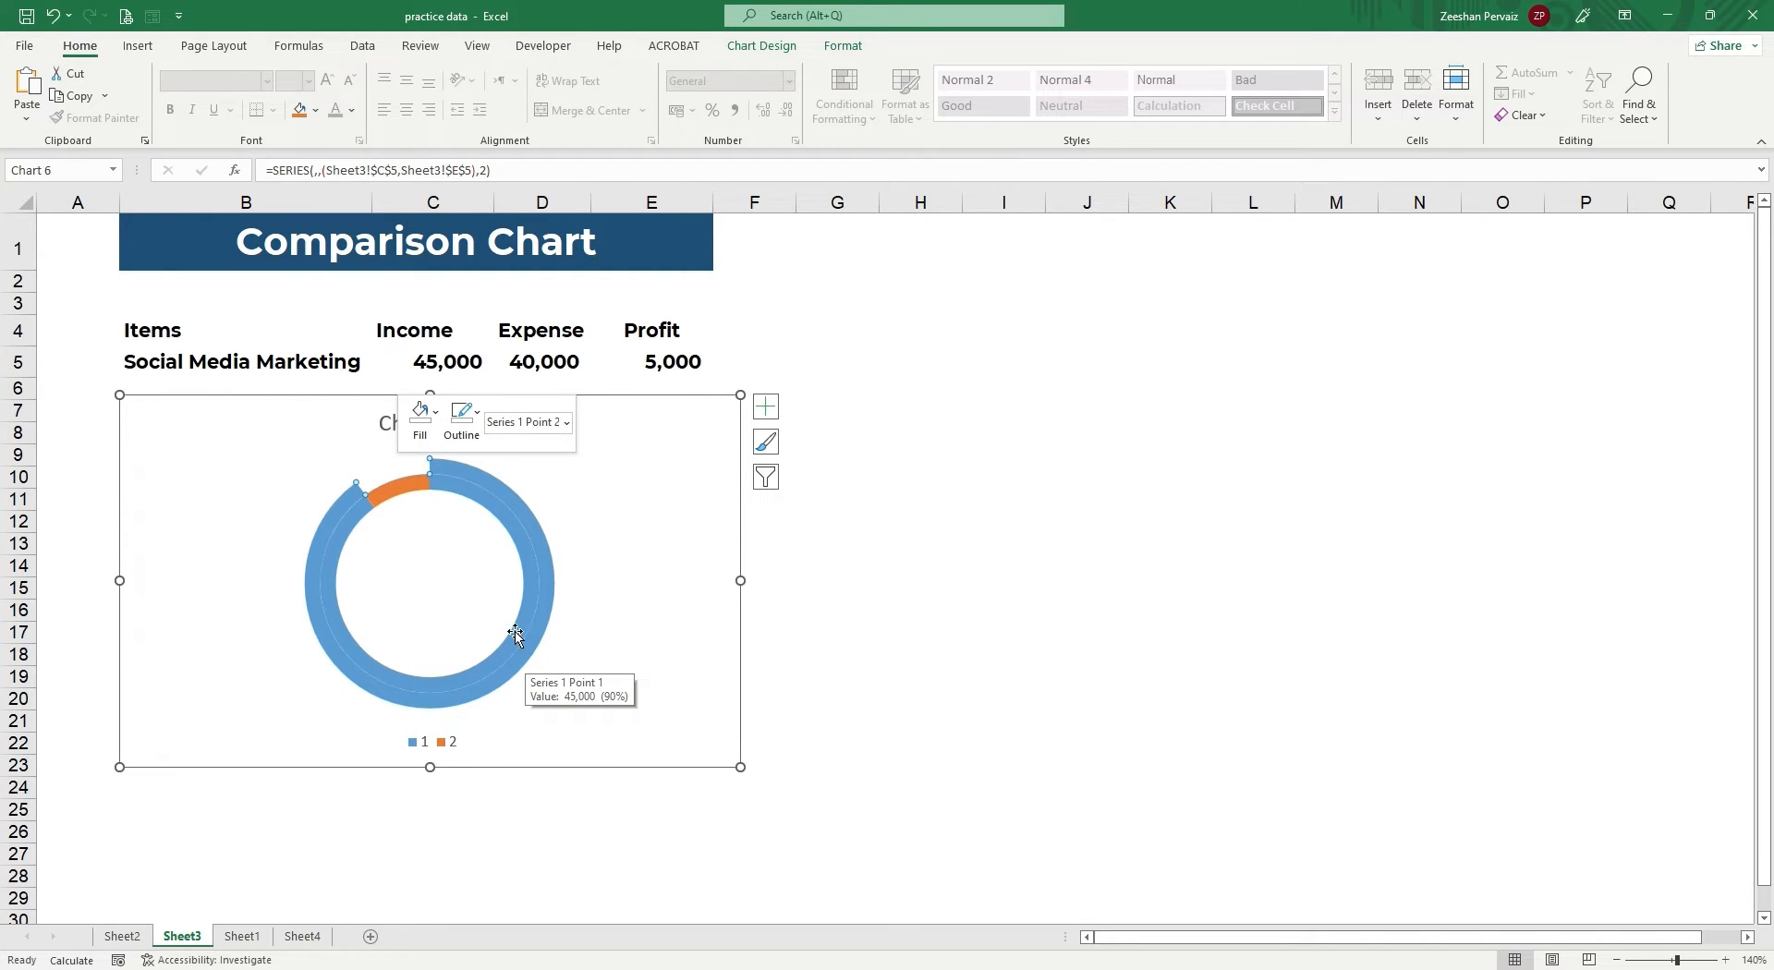
{"action": "left_click", "coordinate": [465, 498]}
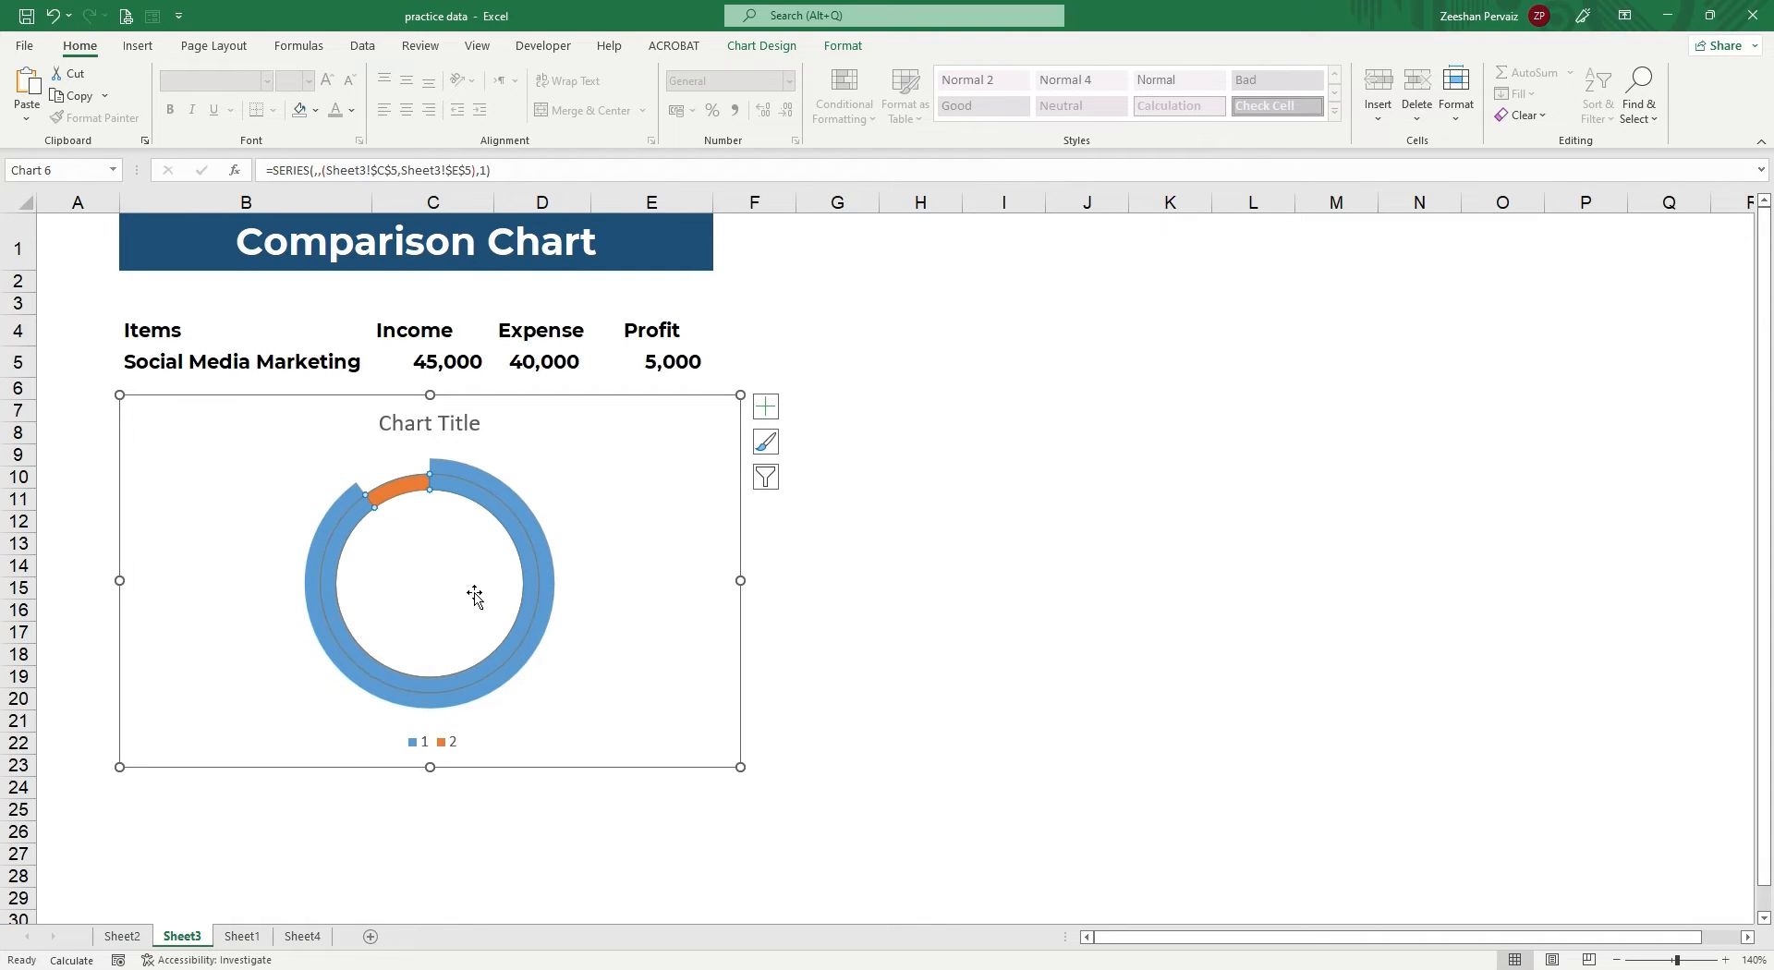
{"action": "right_click", "coordinate": [467, 497]}
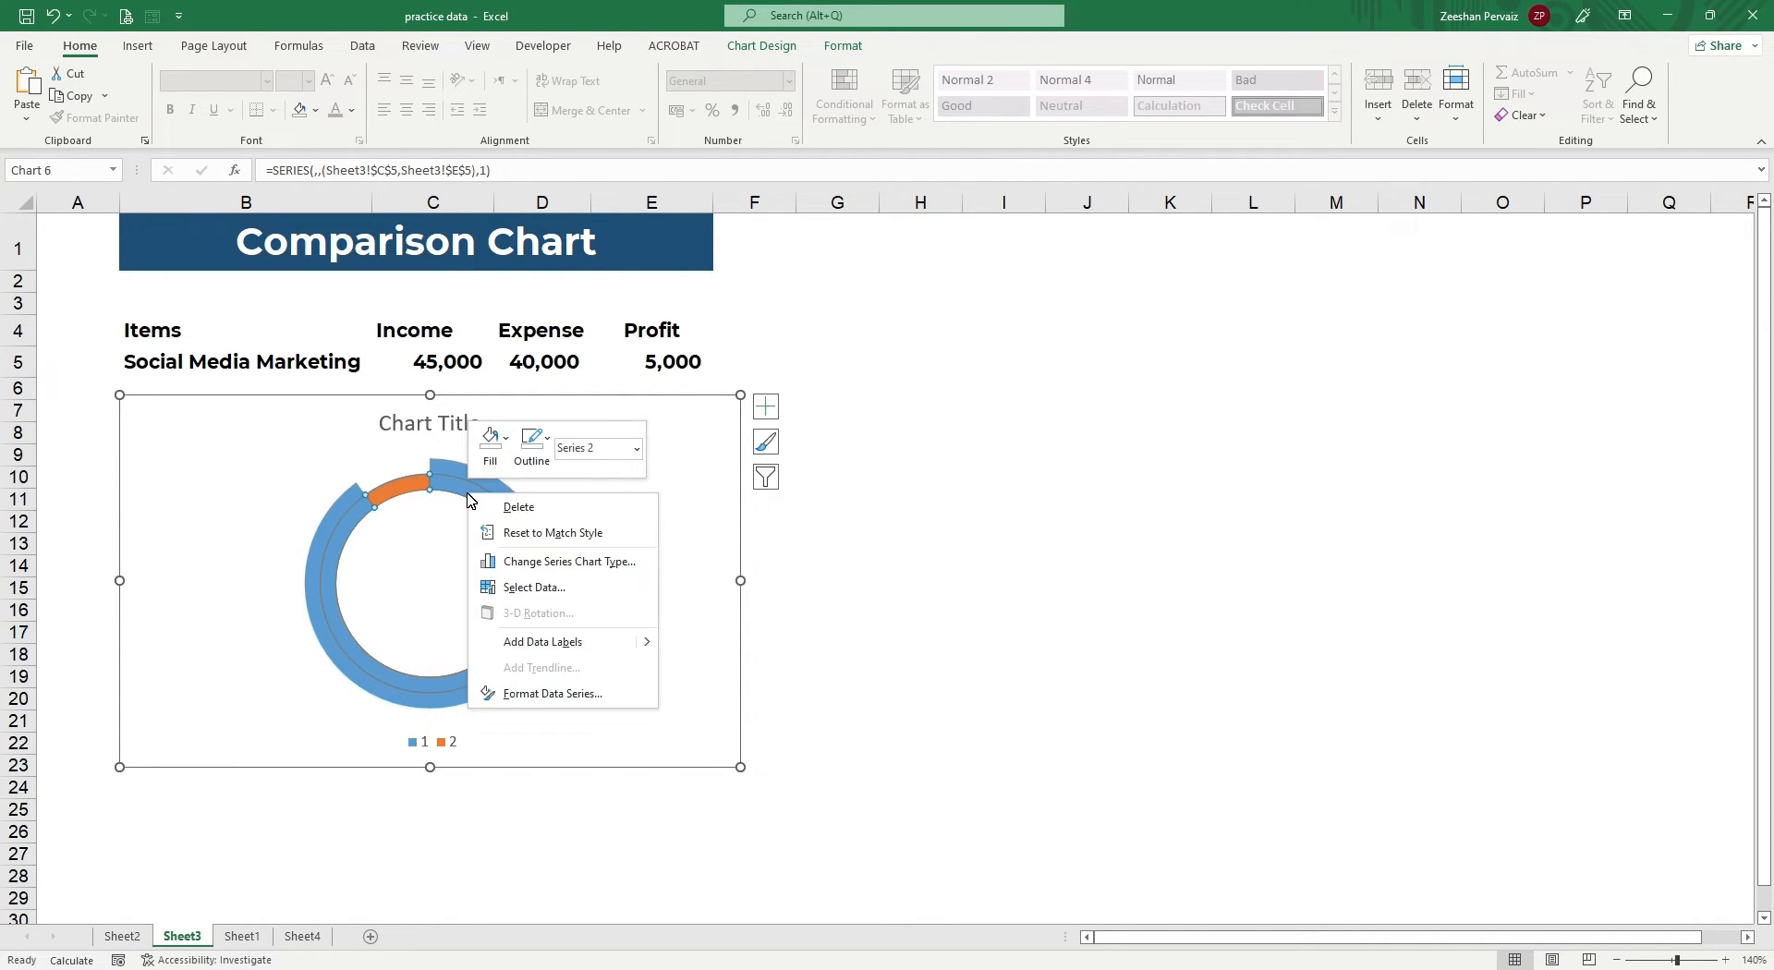
{"action": "left_click", "coordinate": [487, 449]}
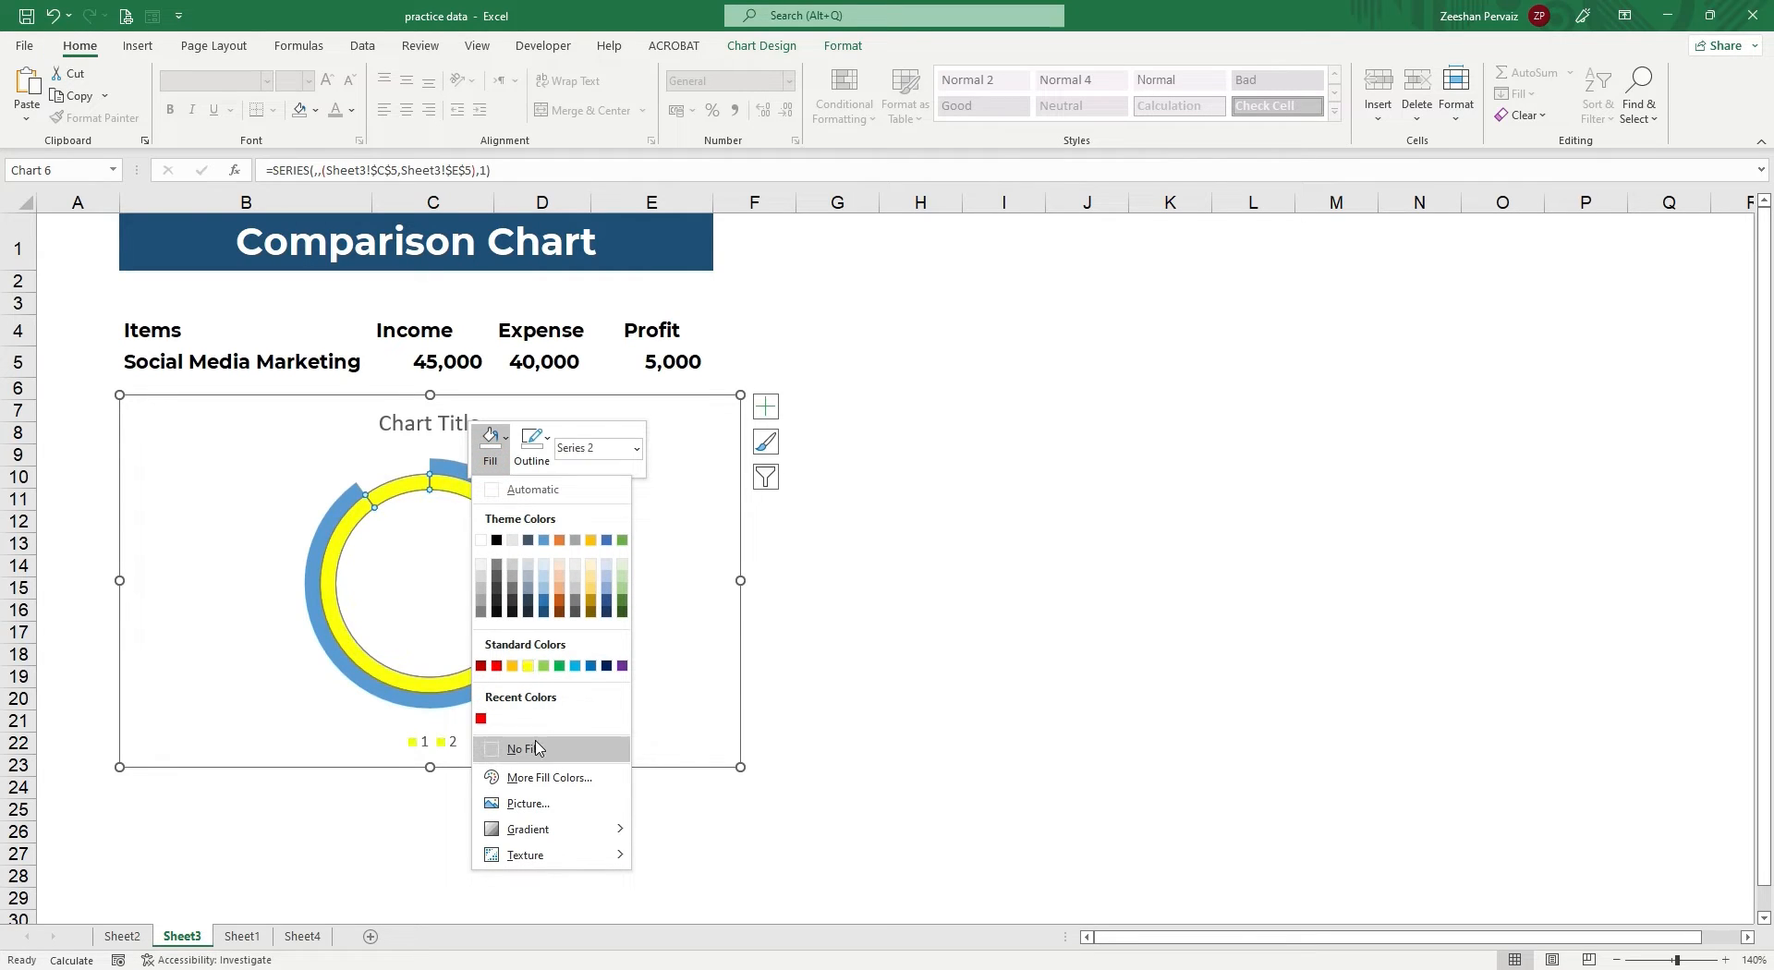
{"action": "left_click", "coordinate": [370, 543]}
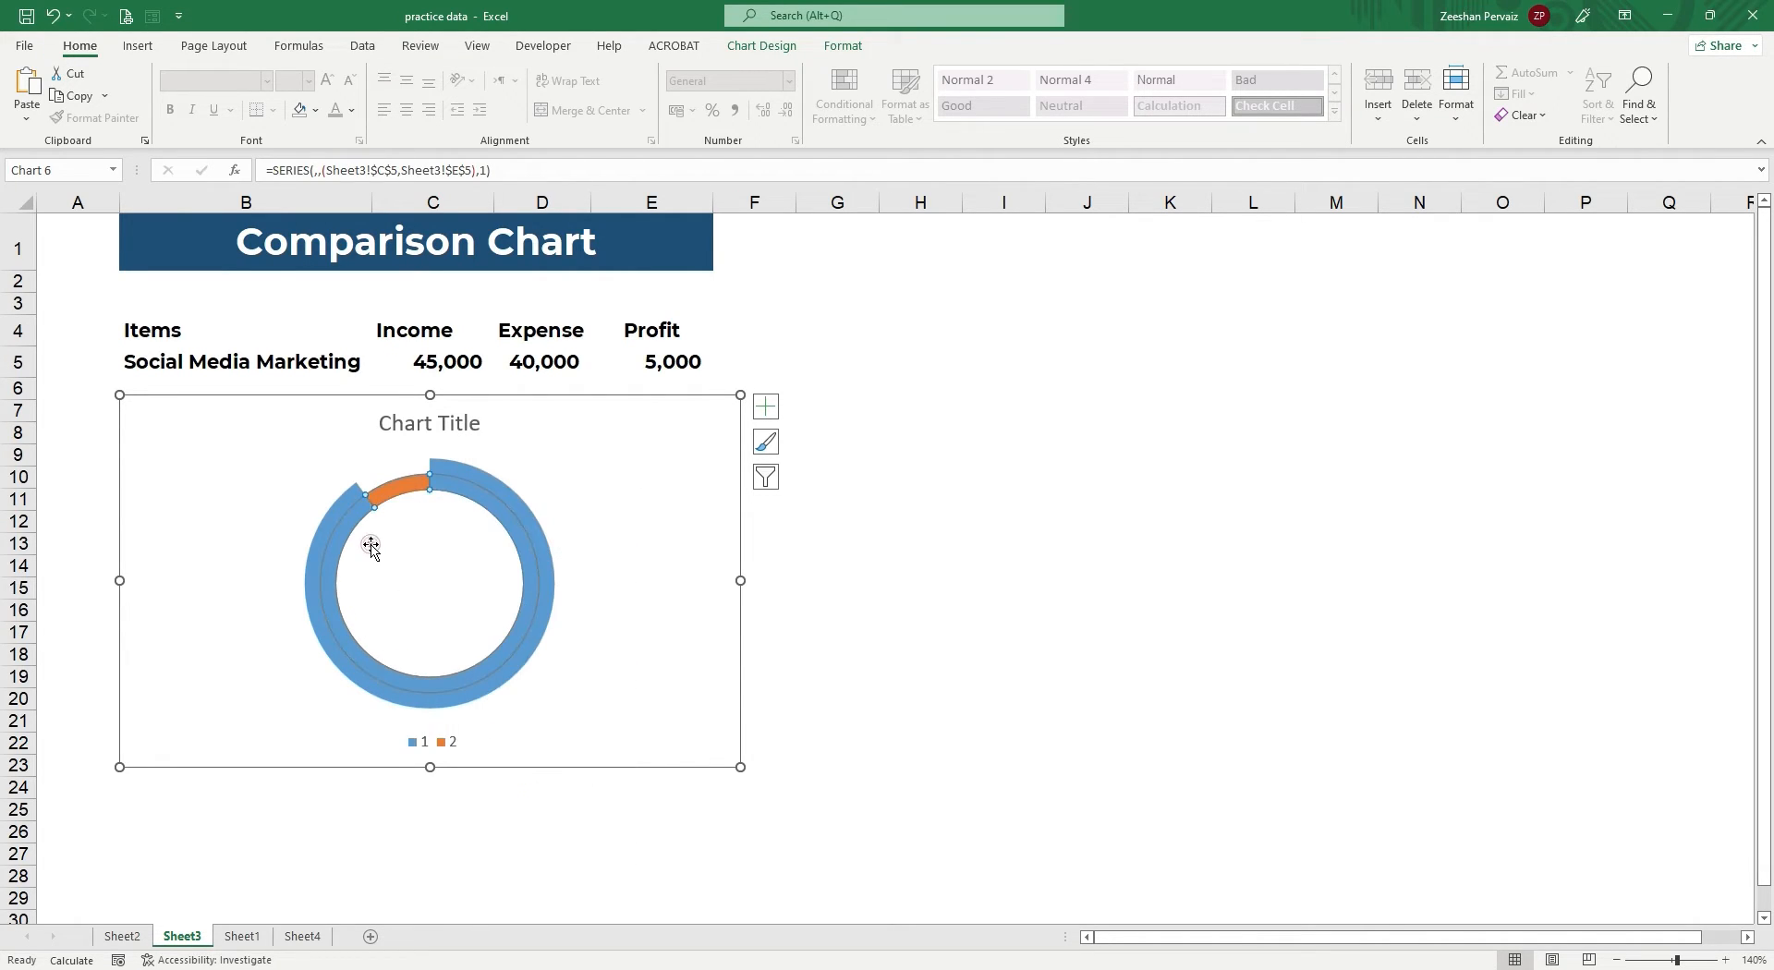
Set only the inner ring's blue income segment to No Fill.
{"action": "left_click", "coordinate": [466, 495]}
{"action": "right_click", "coordinate": [466, 495]}
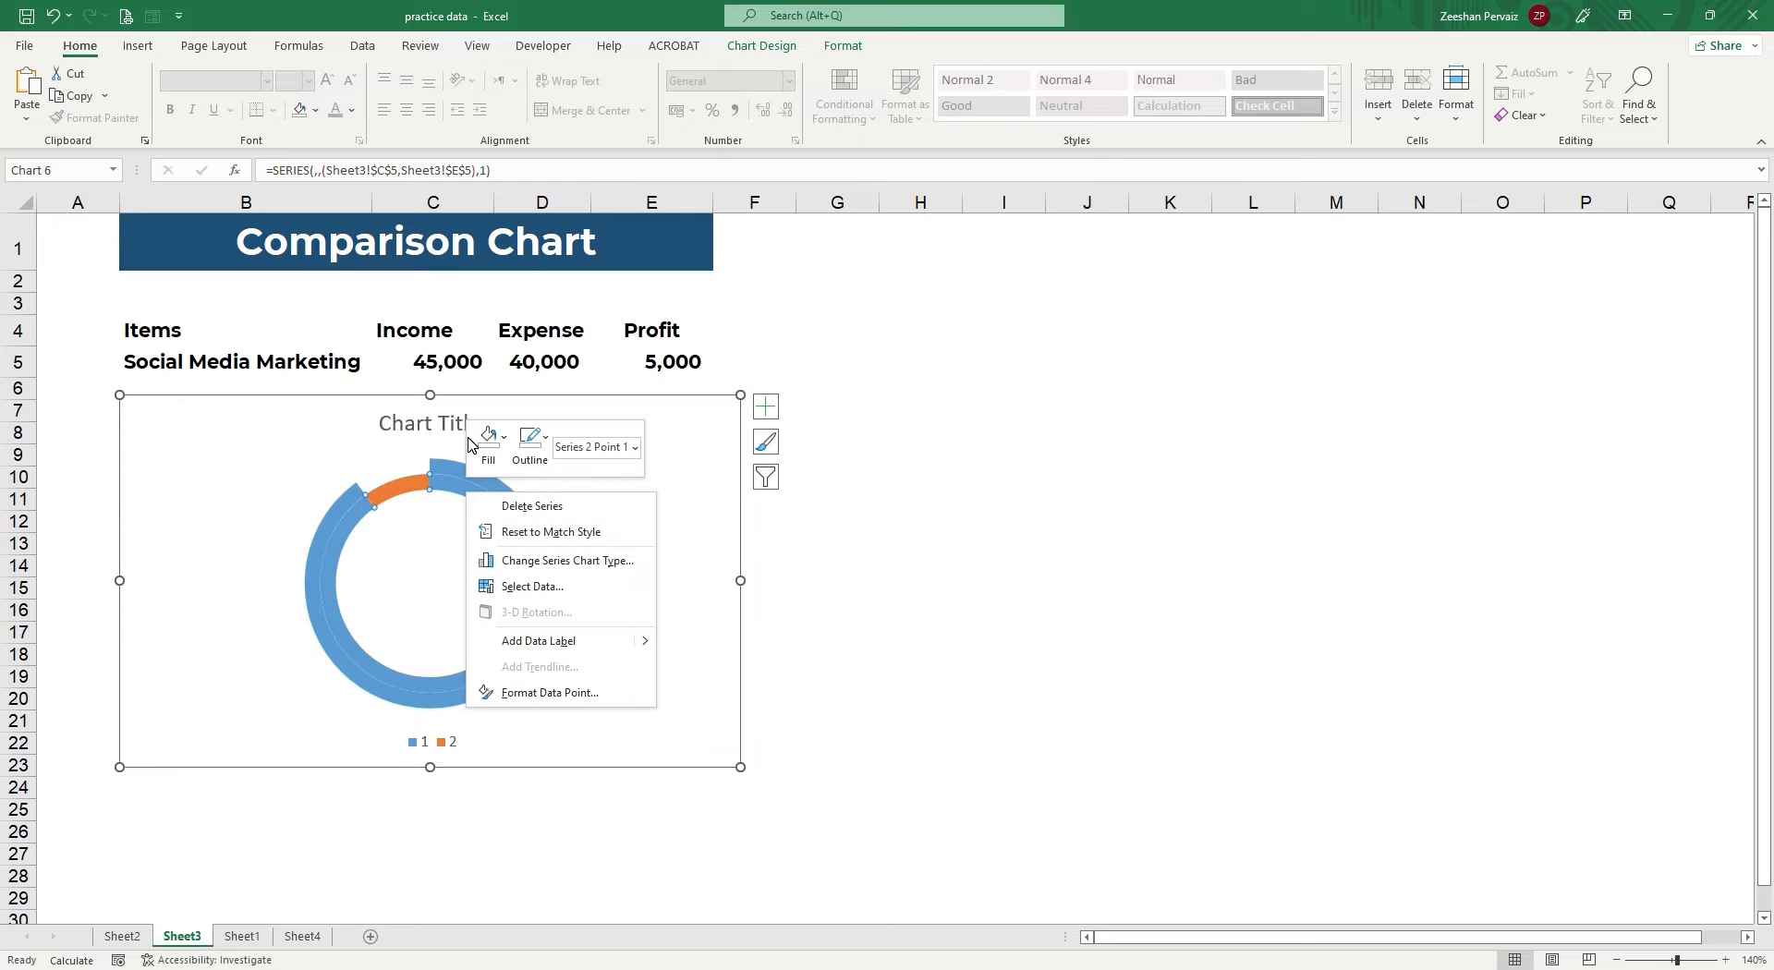
{"action": "left_click", "coordinate": [472, 454]}
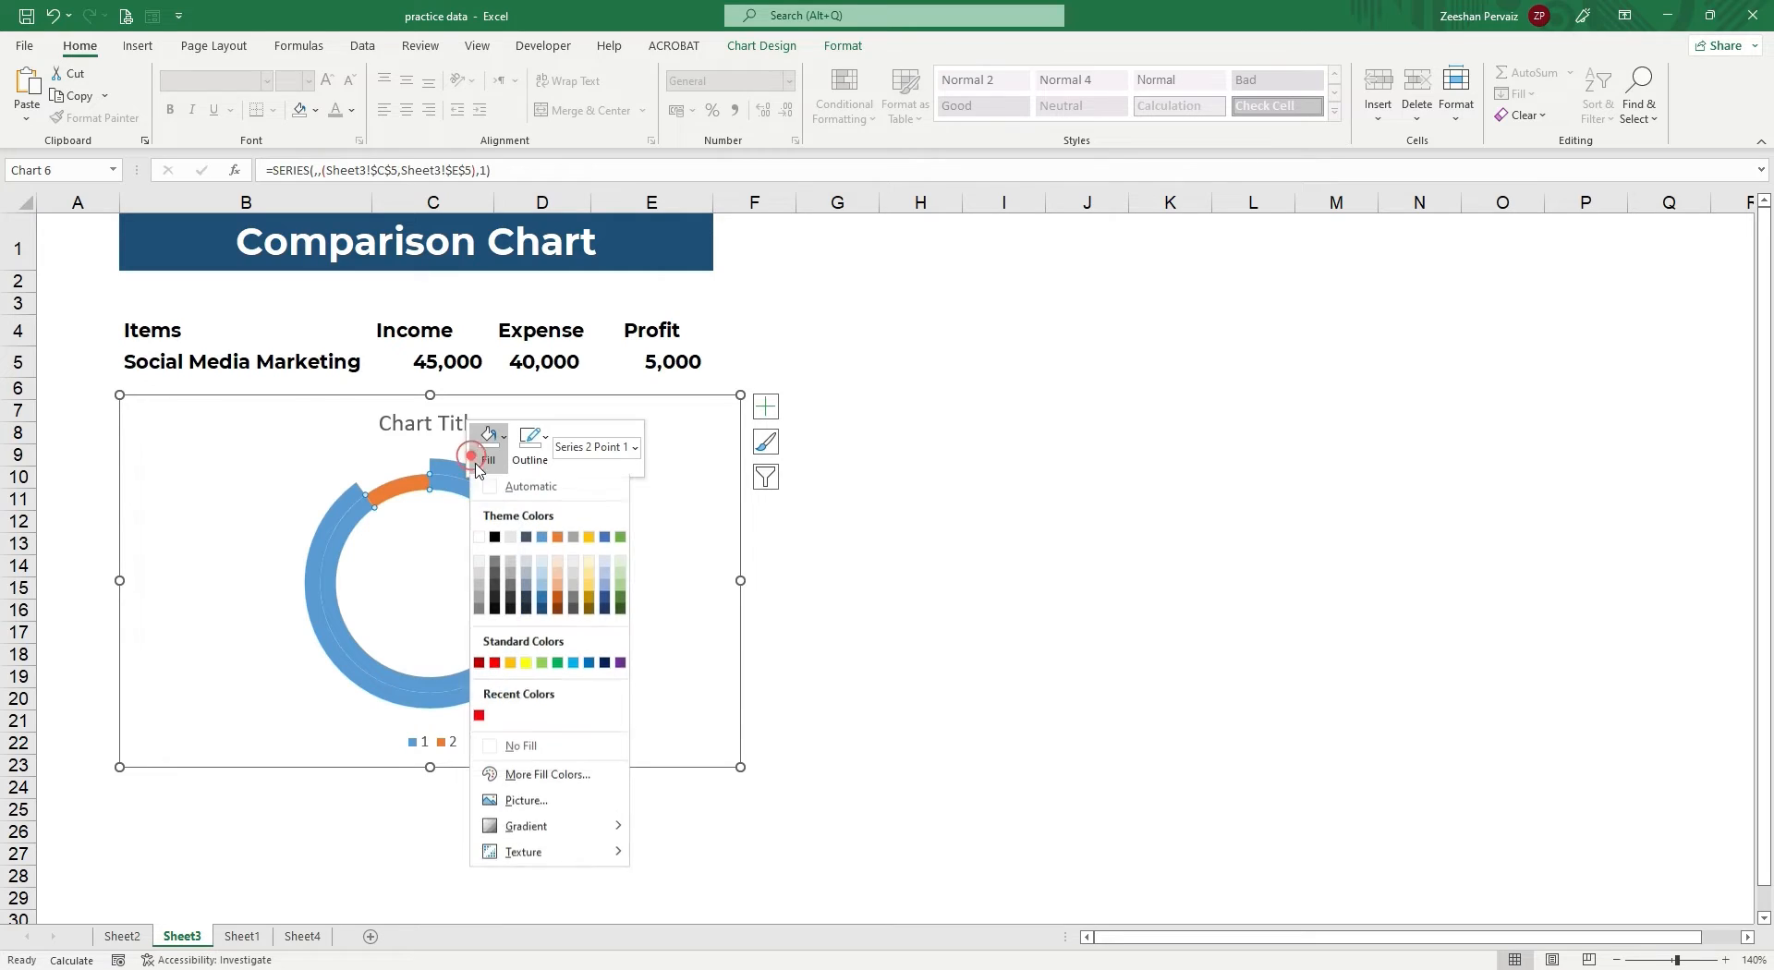
{"action": "left_click", "coordinate": [540, 748]}
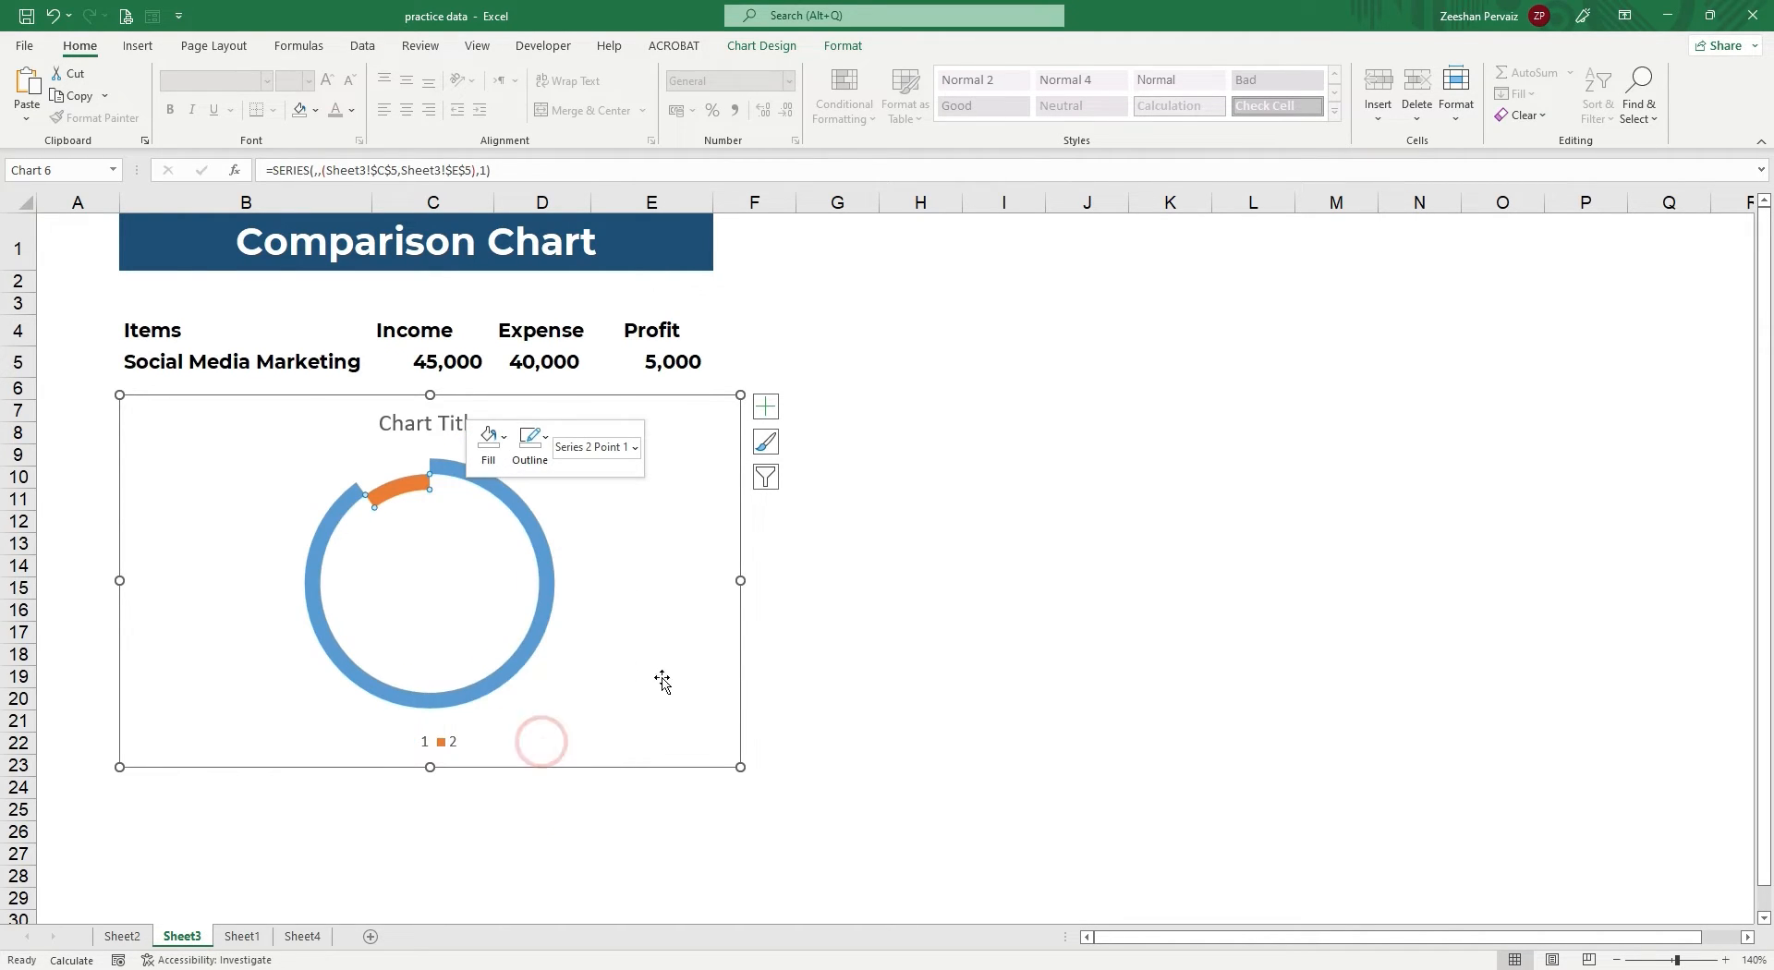
{"action": "left_click", "coordinate": [637, 578]}
{"action": "left_click", "coordinate": [504, 498]}
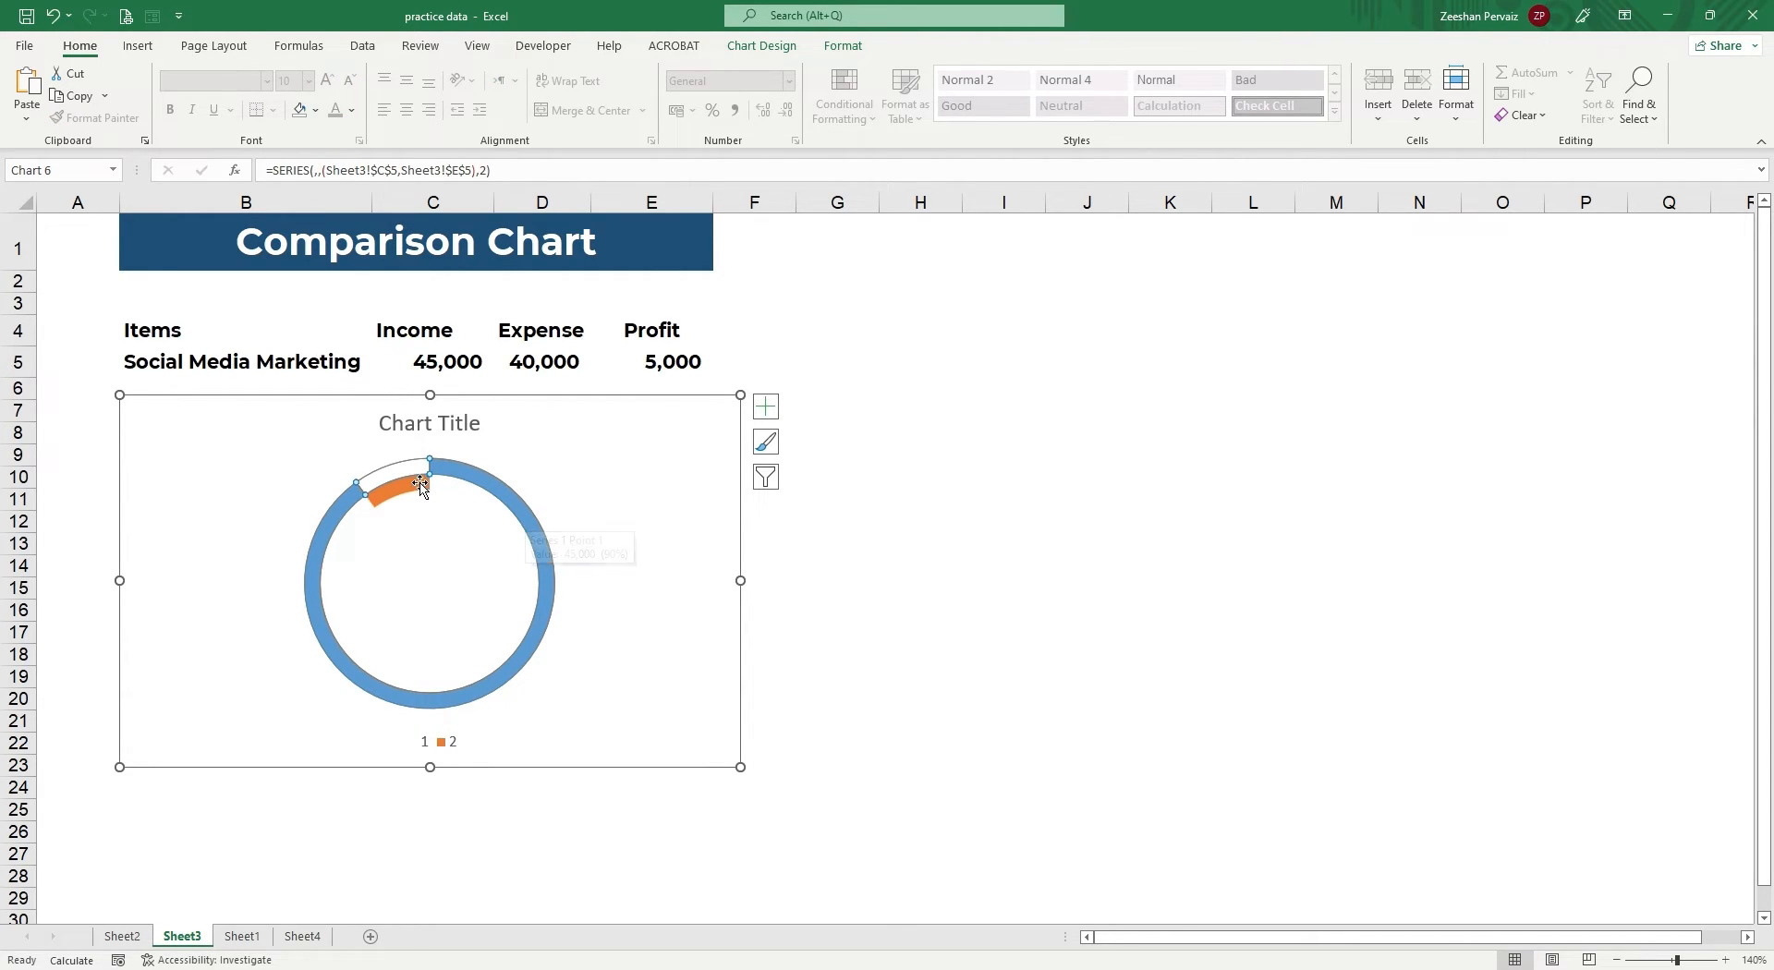
Set the doughnut chart's hole size to 40%.
{"action": "left_click", "coordinate": [645, 491]}
{"action": "left_click", "coordinate": [515, 505]}
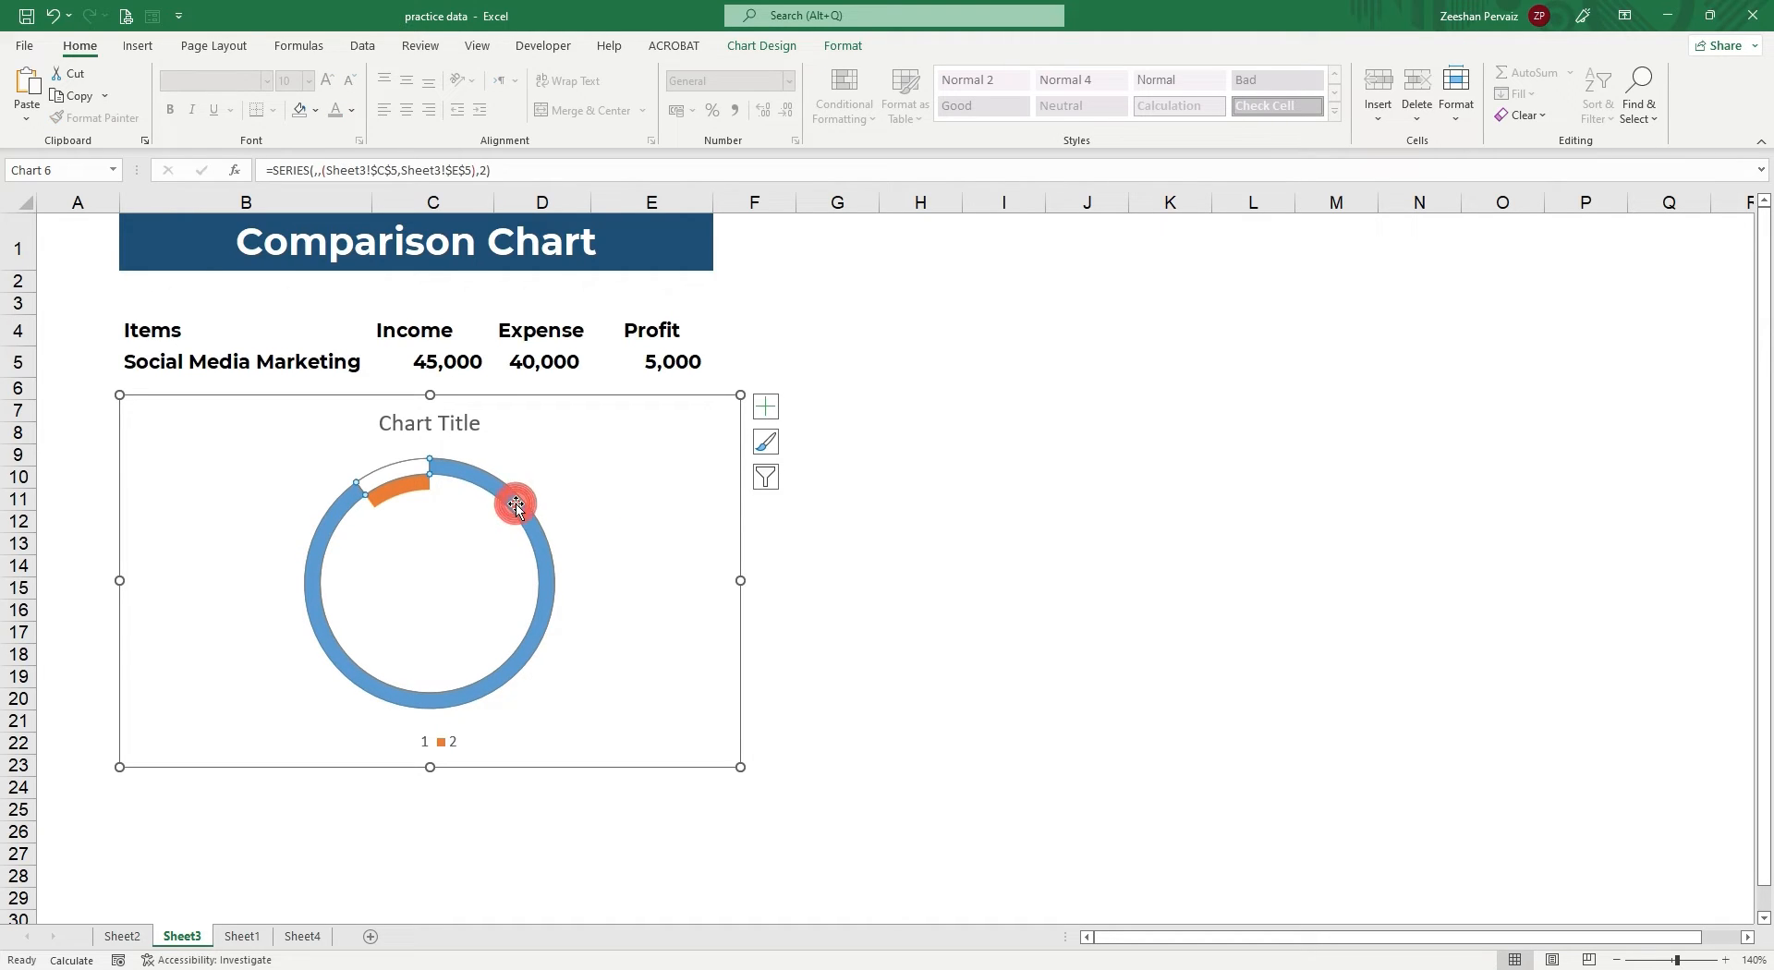
{"action": "left_click", "coordinate": [455, 523]}
{"action": "right_click", "coordinate": [542, 490]}
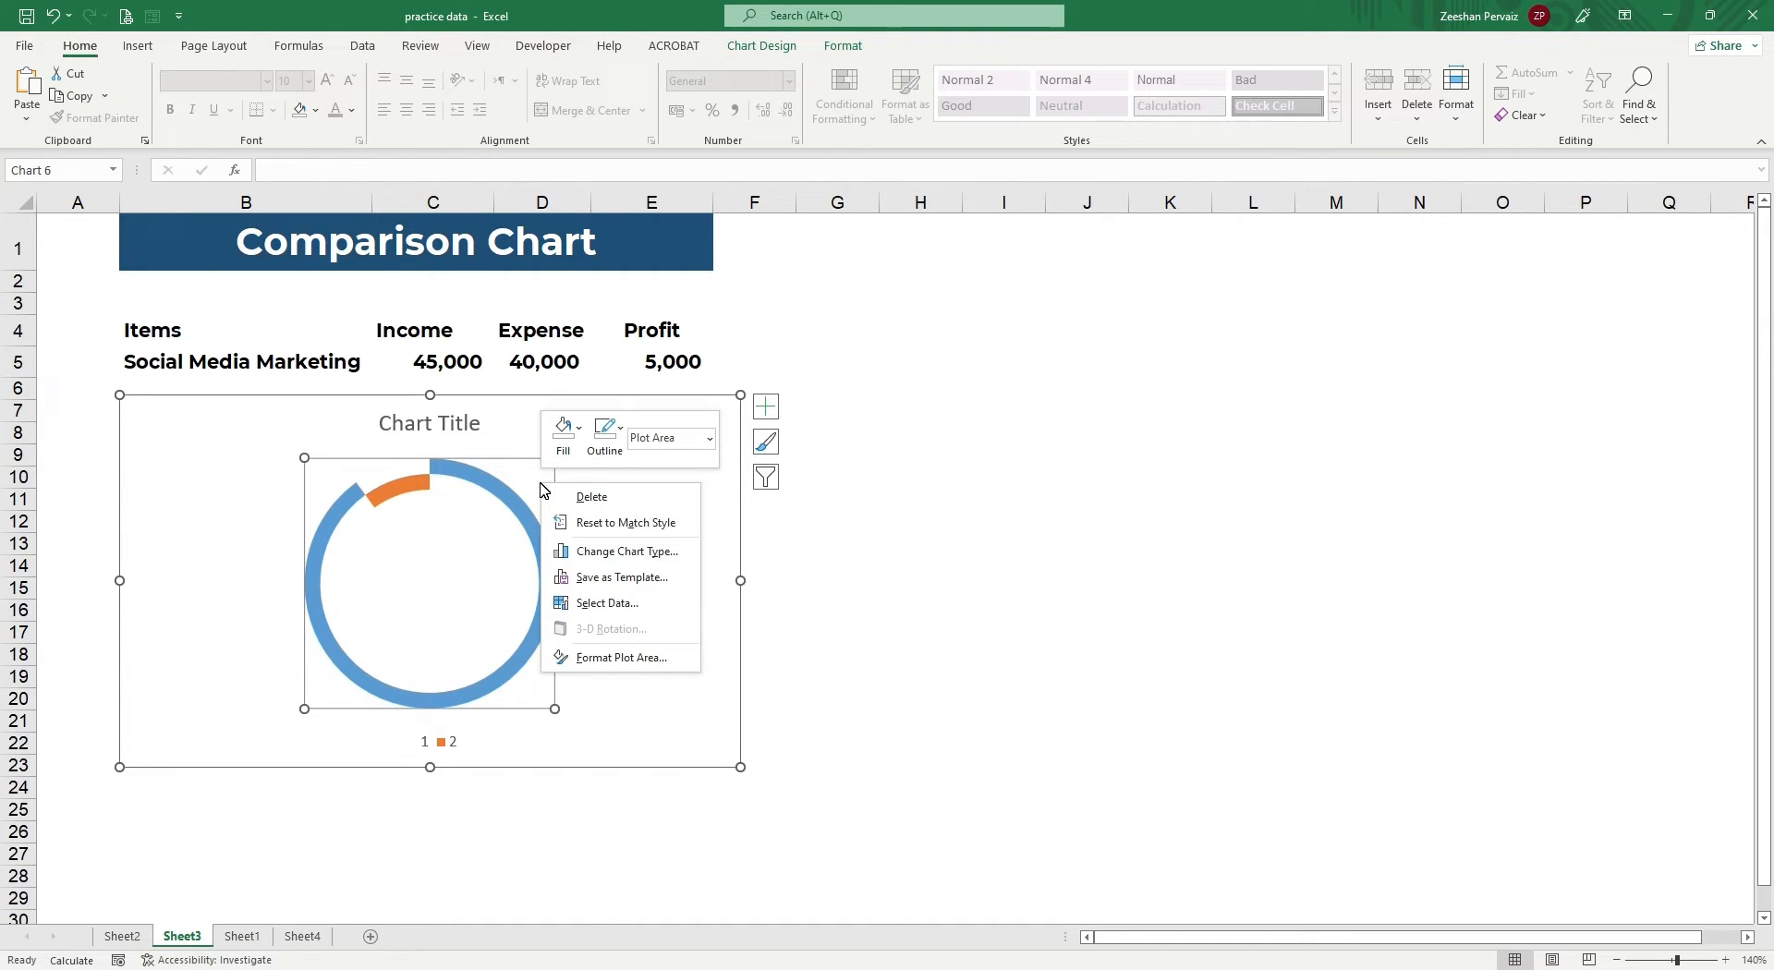
{"action": "left_click", "coordinate": [487, 500]}
{"action": "left_click", "coordinate": [487, 484]}
{"action": "right_click", "coordinate": [500, 490]}
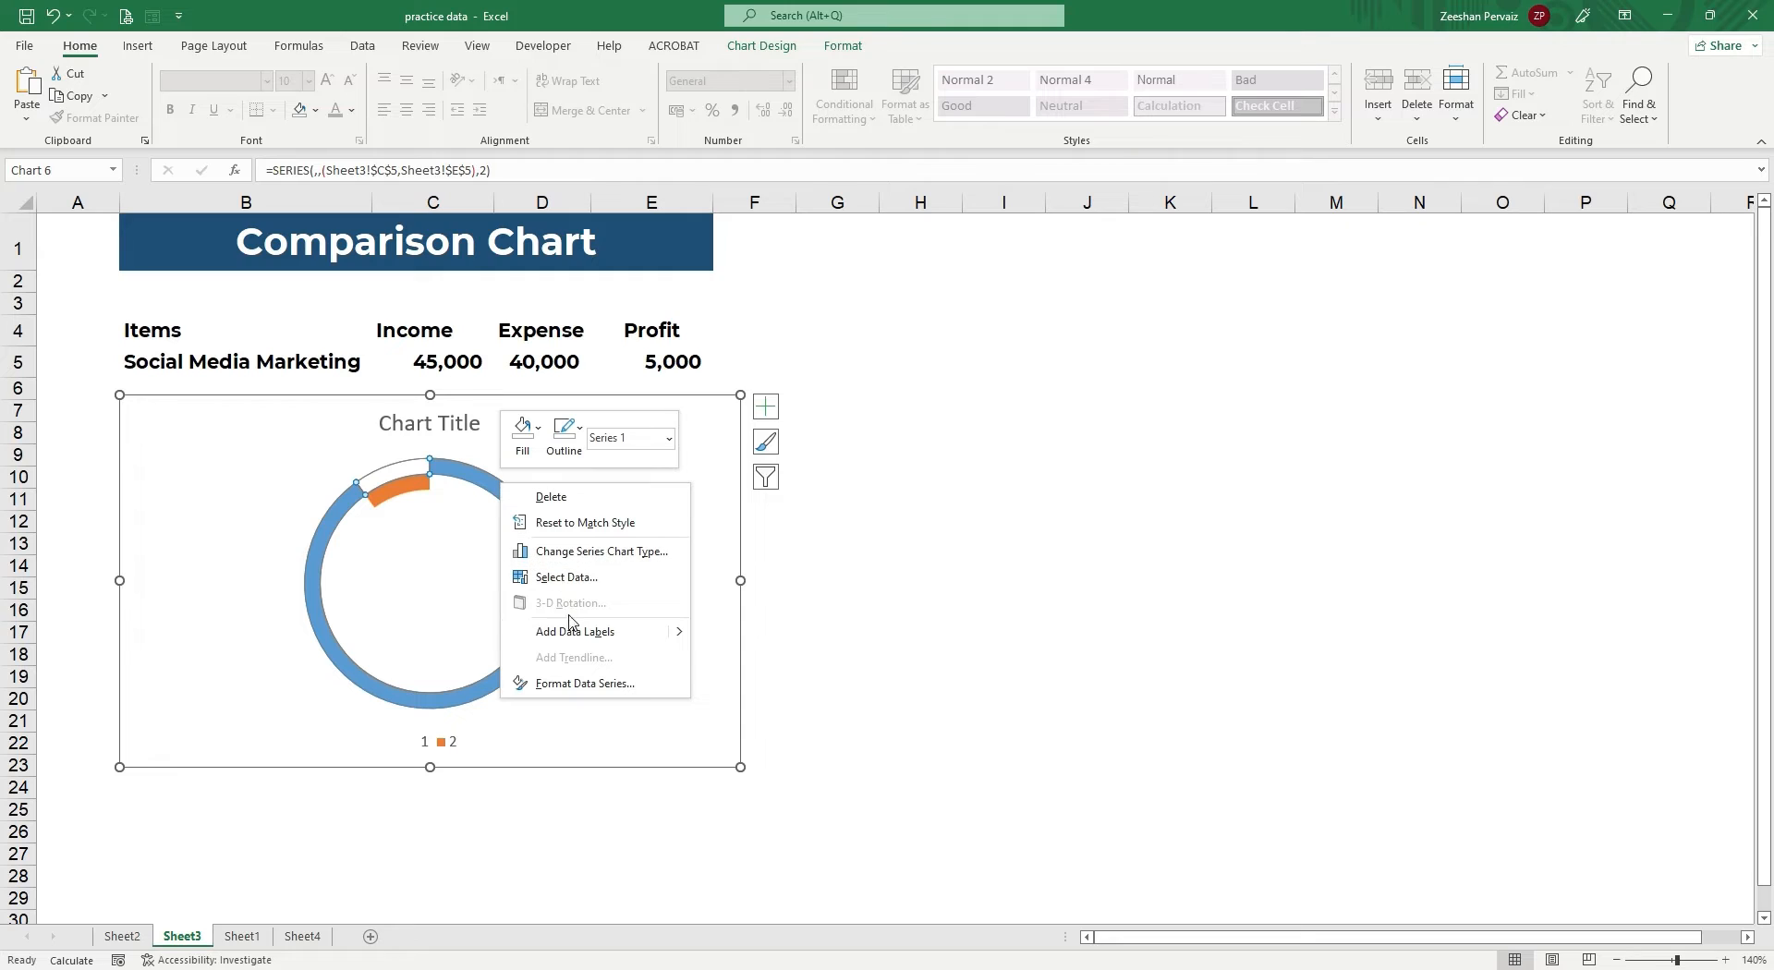
{"action": "left_click", "coordinate": [594, 683]}
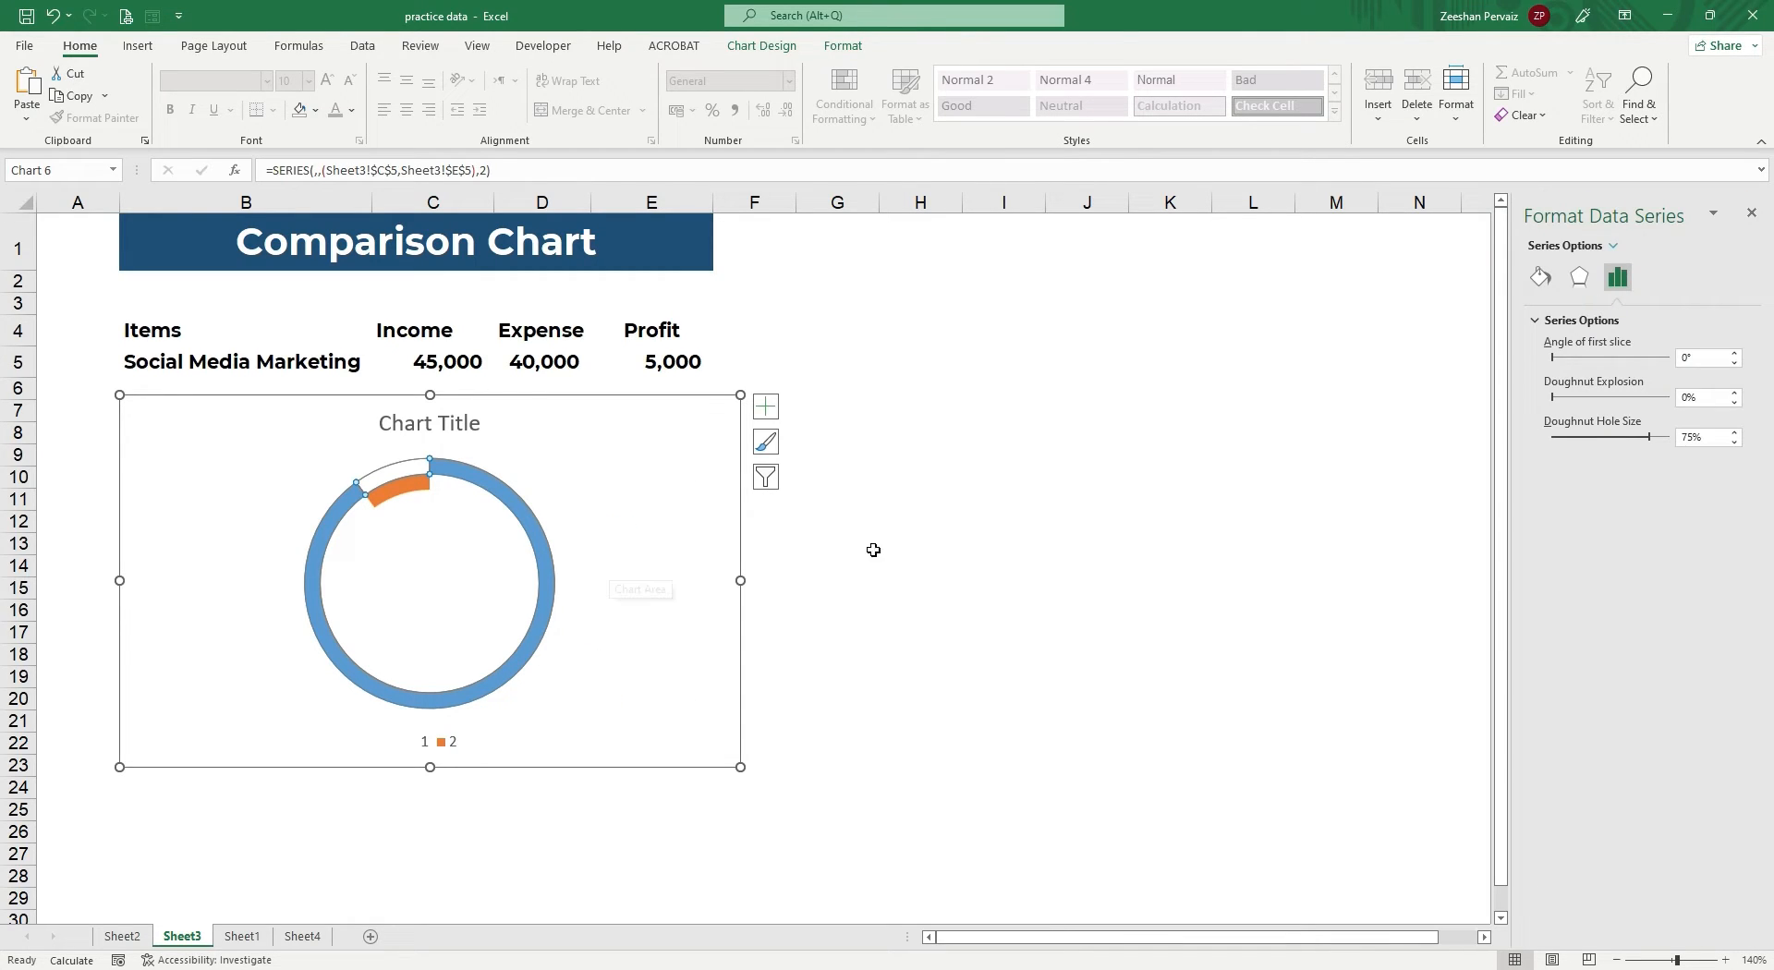
{"action": "left_click_drag", "start_coordinate": [1640, 444], "coordinate": [1607, 444]}
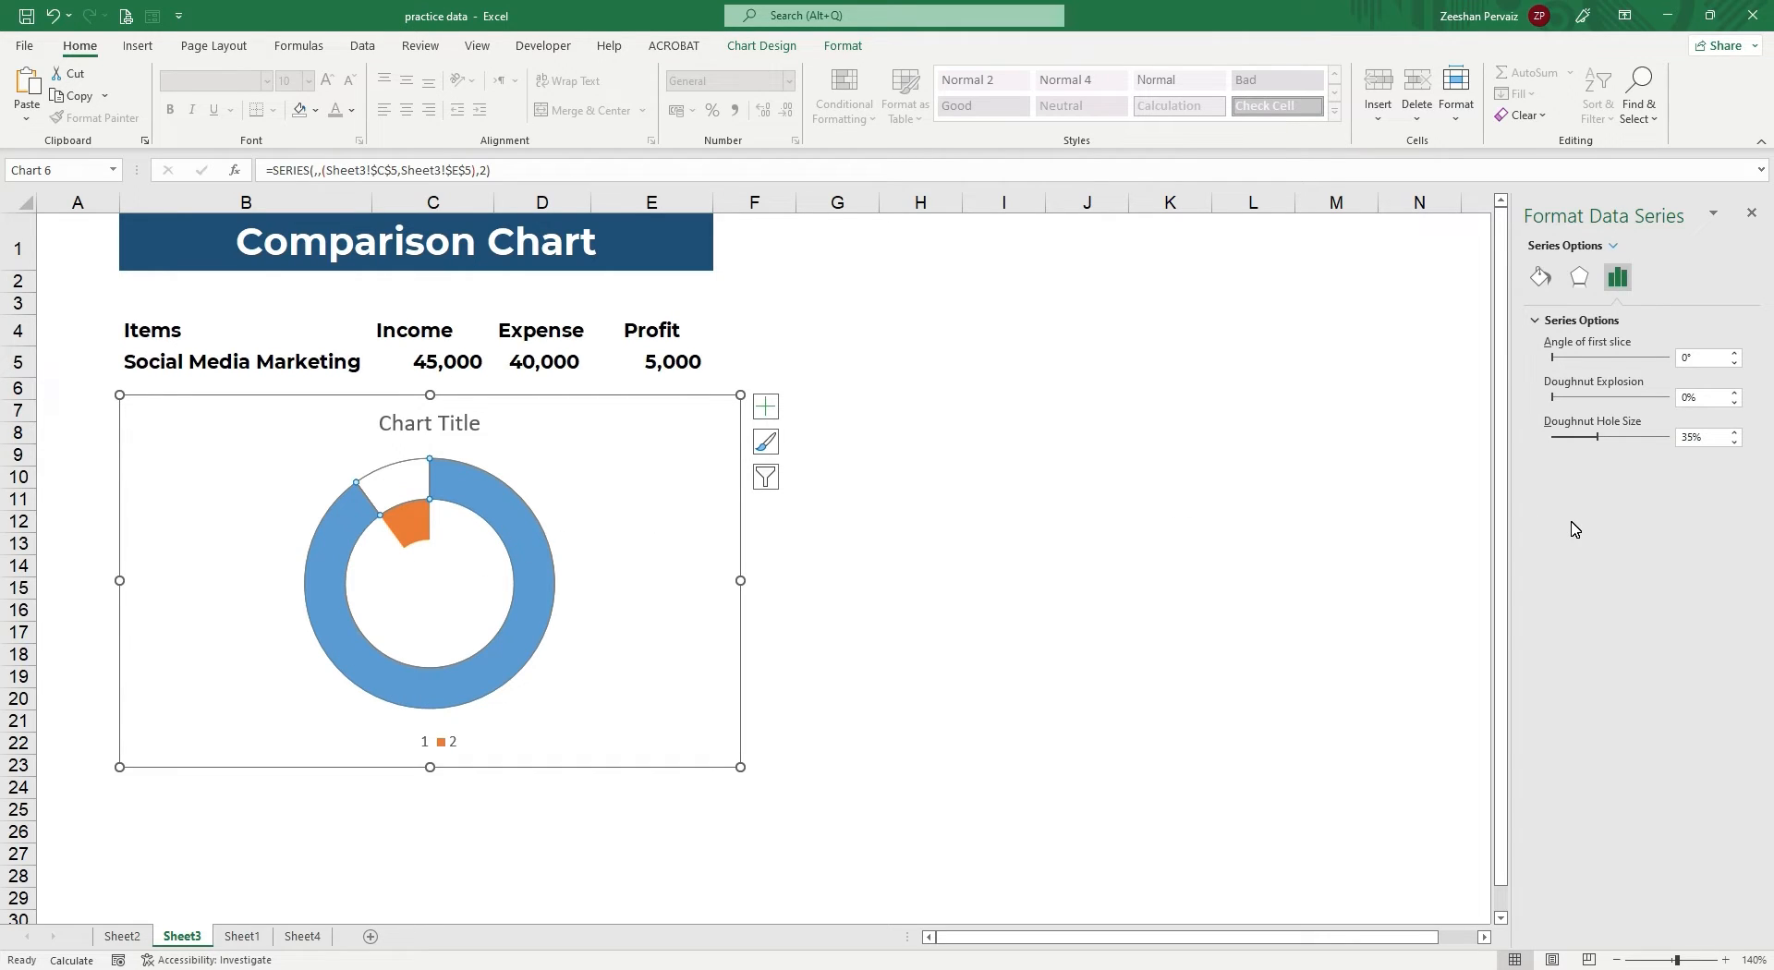
{"action": "mouse_move", "coordinate": [1597, 440]}
{"action": "left_mouse_down"}
{"action": "mouse_move", "coordinate": [1561, 449]}
{"action": "mouse_move", "coordinate": [1621, 438]}
{"action": "mouse_move", "coordinate": [1603, 441]}
{"action": "left_mouse_up"}
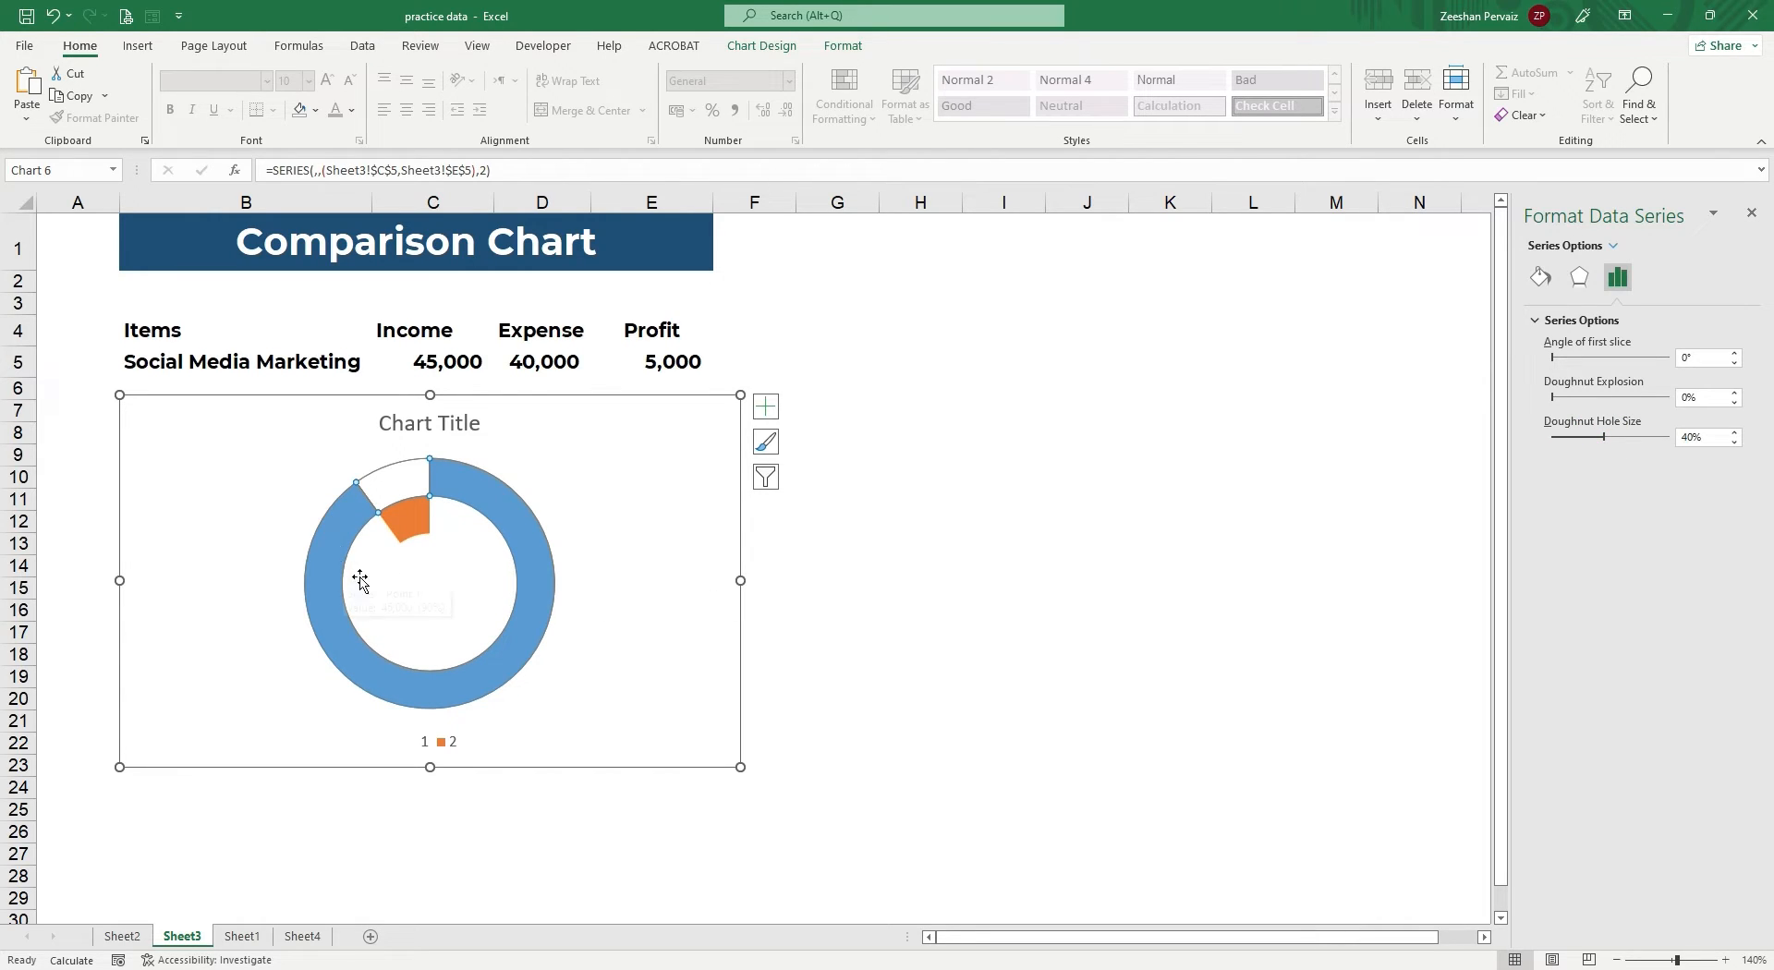
Fill only the inner ring's orange profit segment with the standard light green.
{"action": "left_click", "coordinate": [407, 514]}
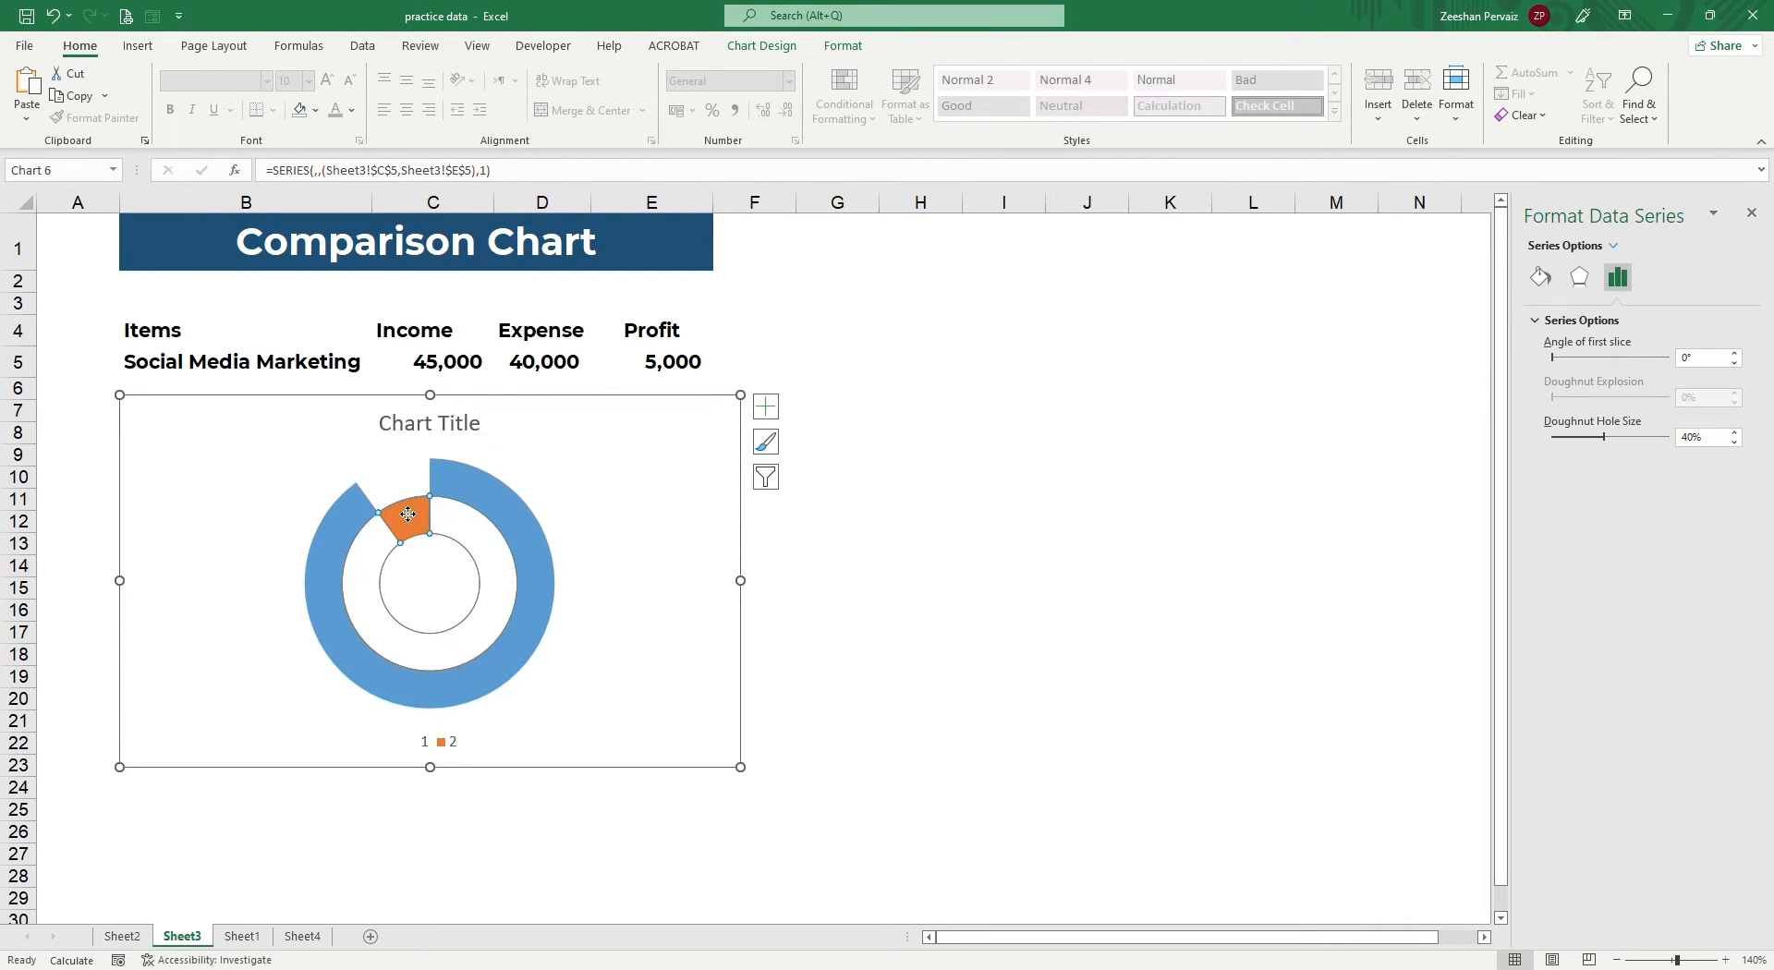
{"action": "left_click", "coordinate": [407, 514]}
{"action": "right_click", "coordinate": [409, 519]}
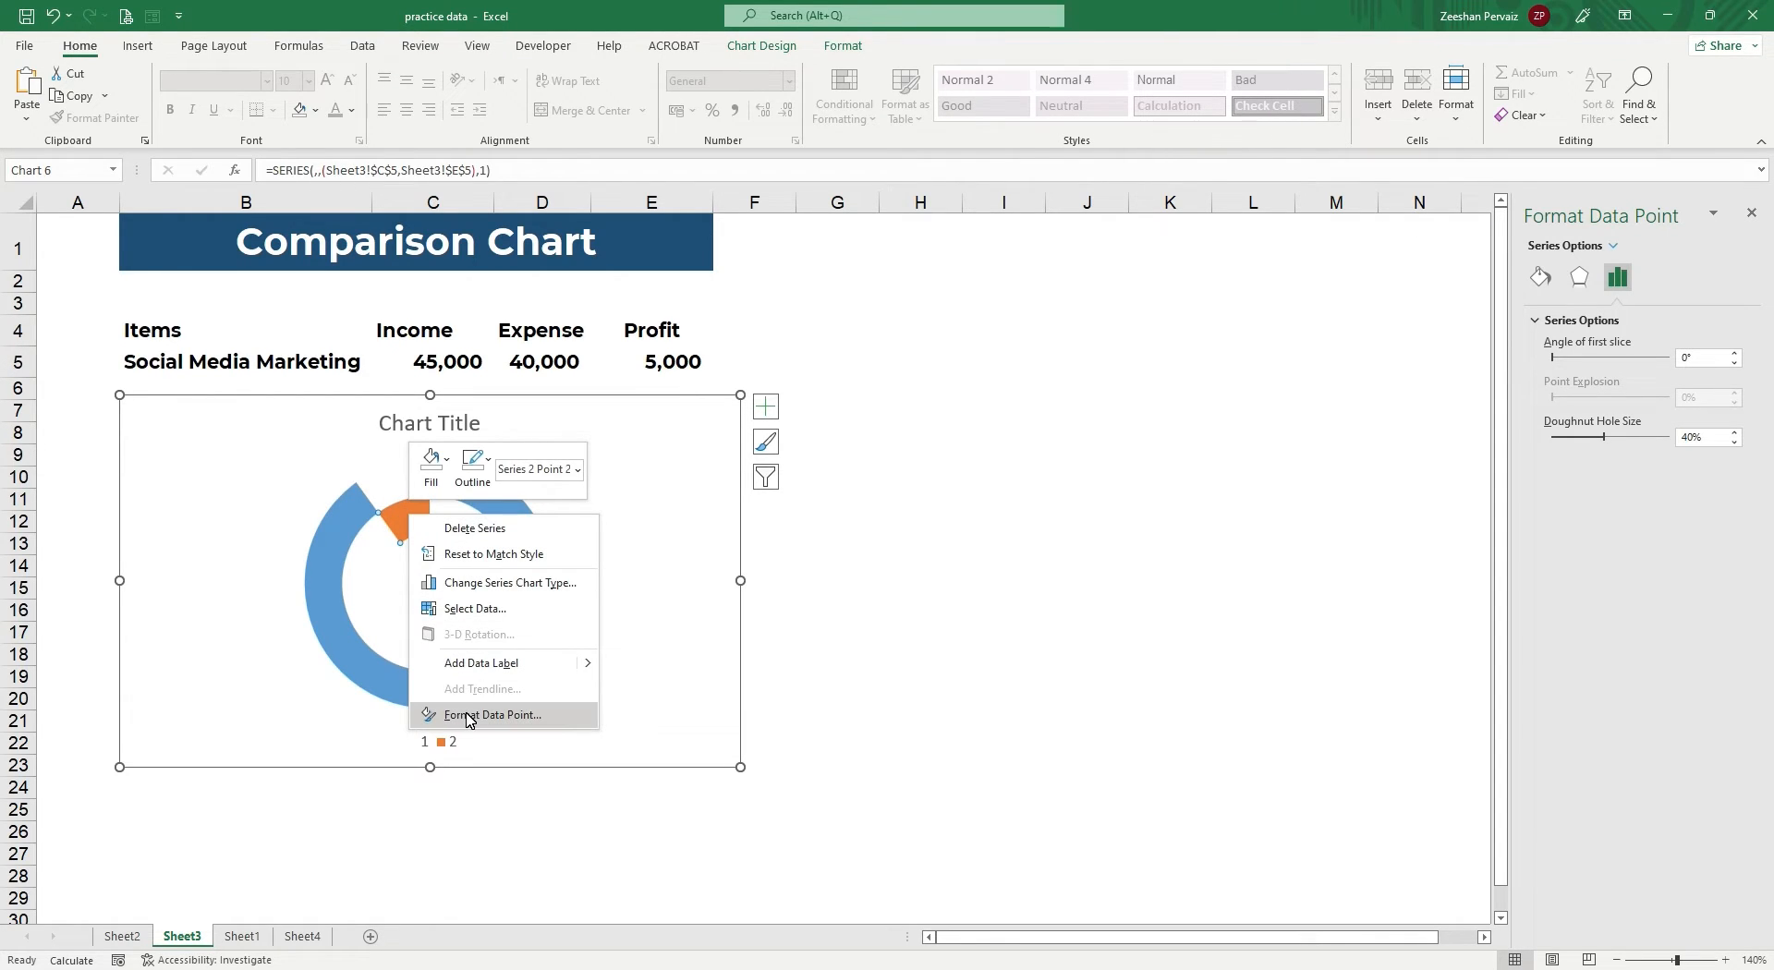
{"action": "left_click", "coordinate": [431, 464]}
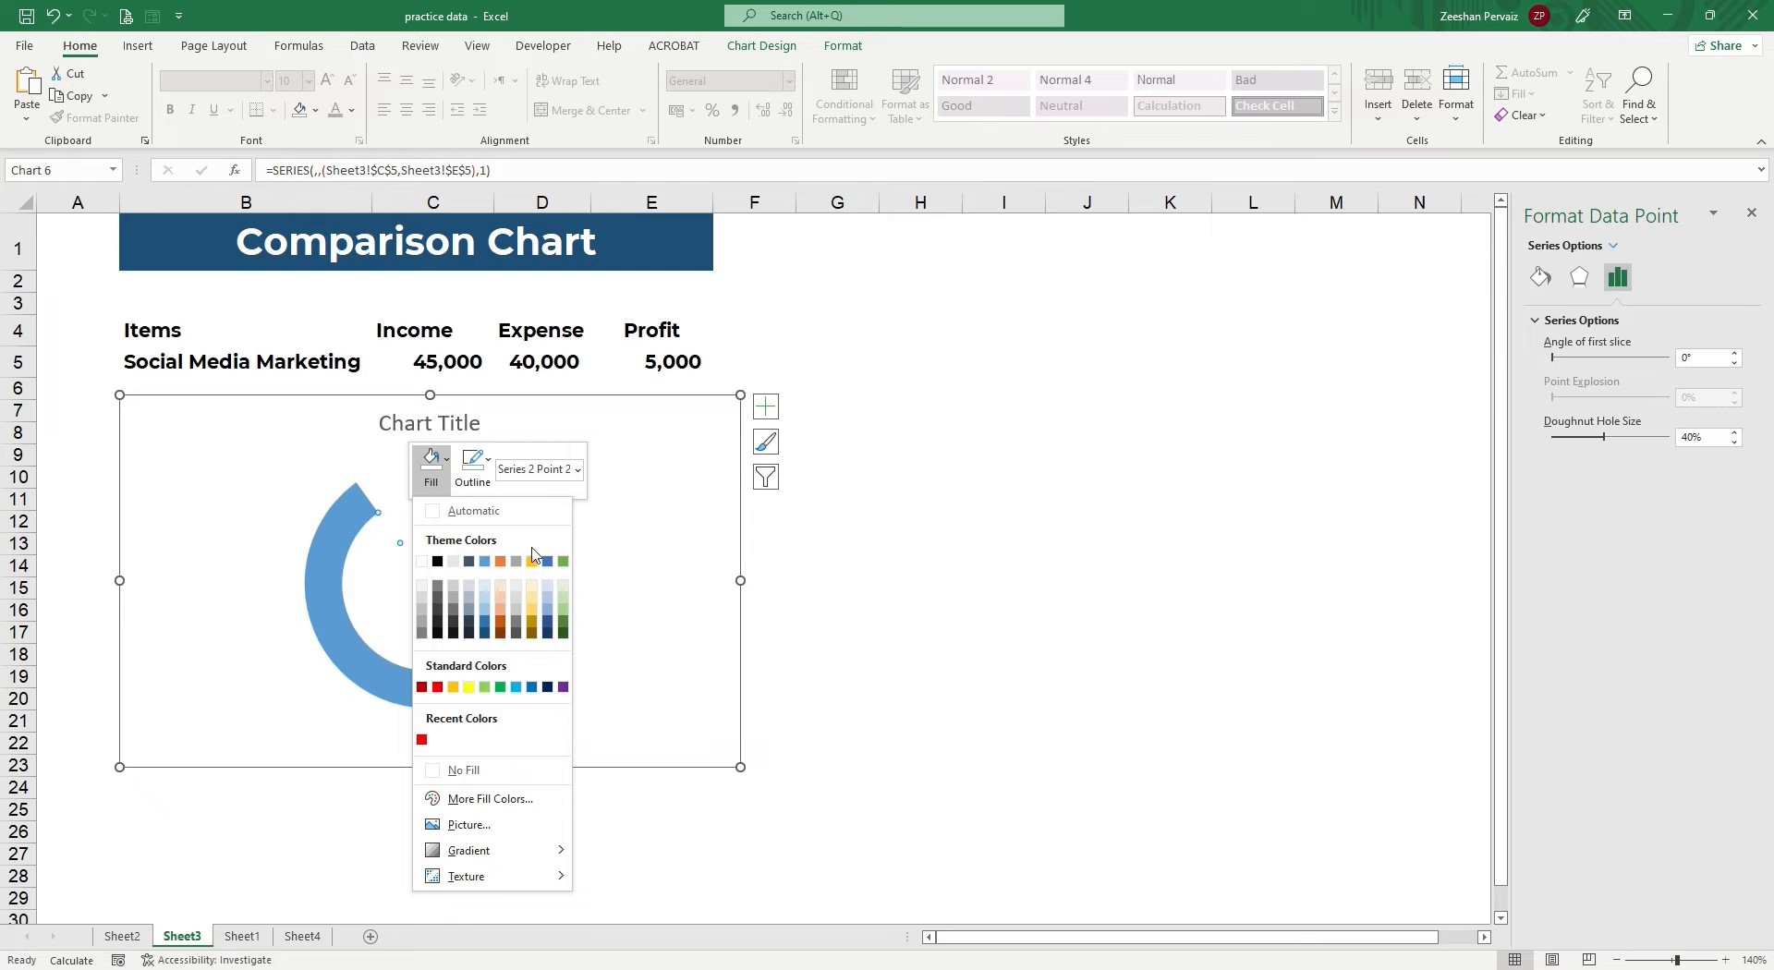
{"action": "left_click", "coordinate": [487, 692]}
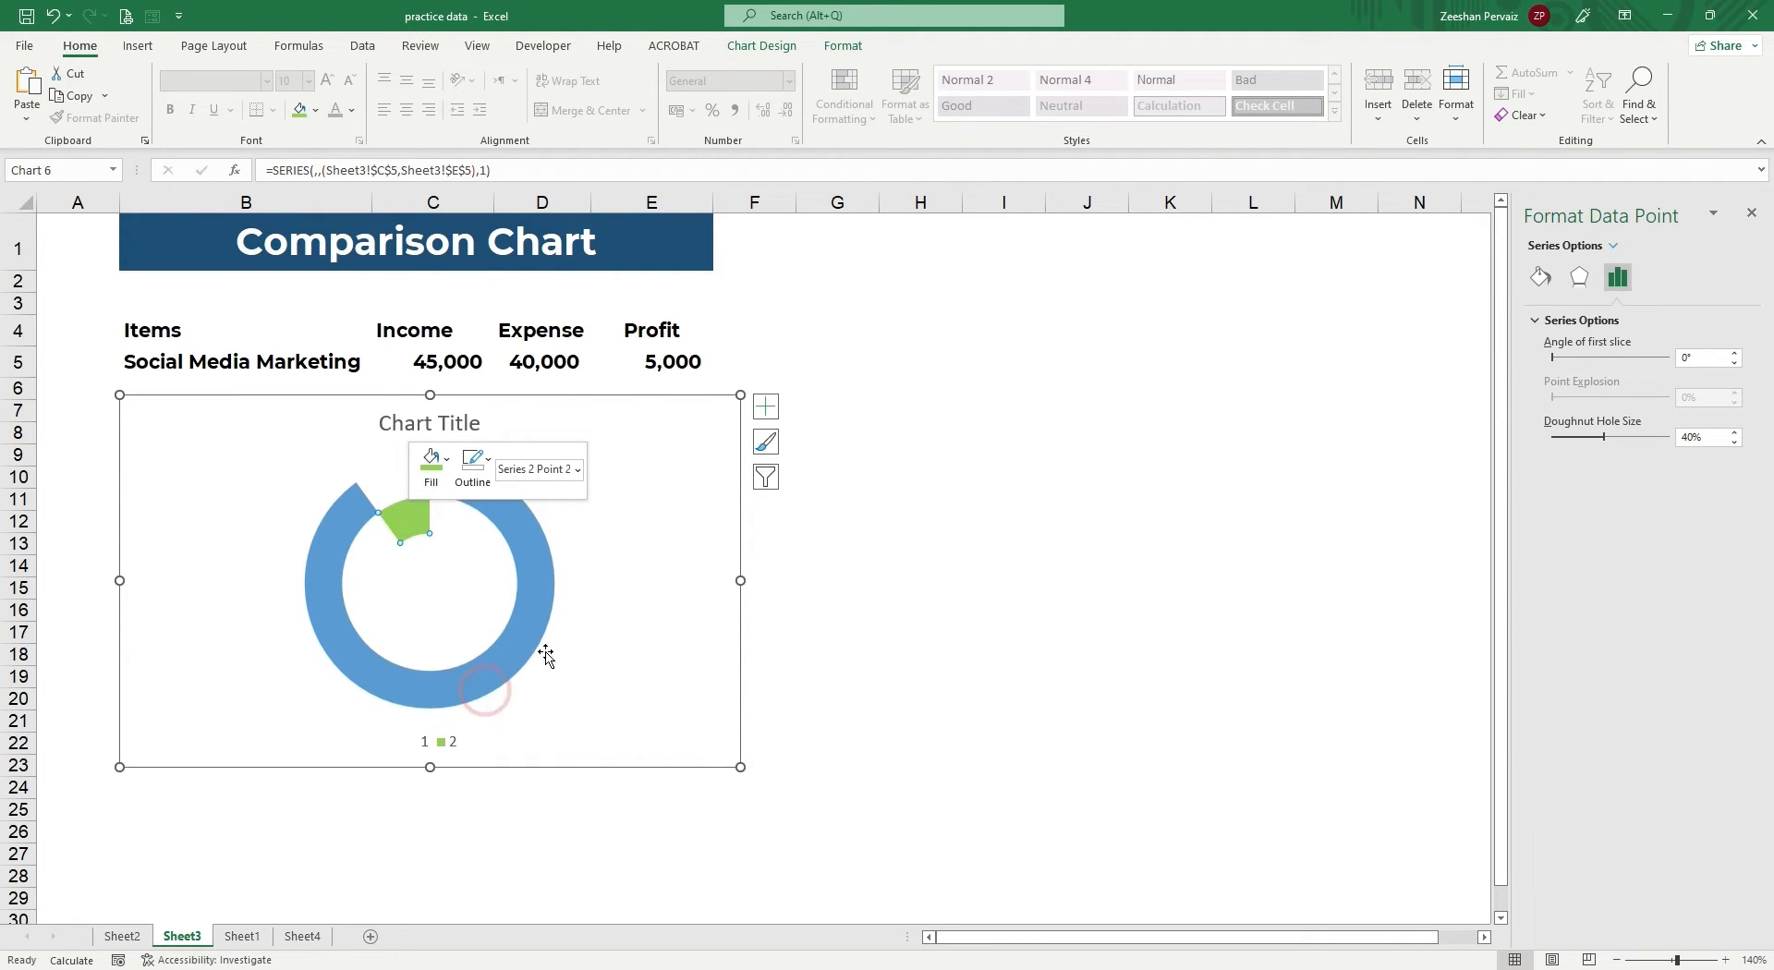
Fill only the outer ring's blue income segment with black and deselect the chart.
{"action": "left_click", "coordinate": [554, 548]}
{"action": "left_click", "coordinate": [540, 549]}
{"action": "left_click", "coordinate": [535, 549]}
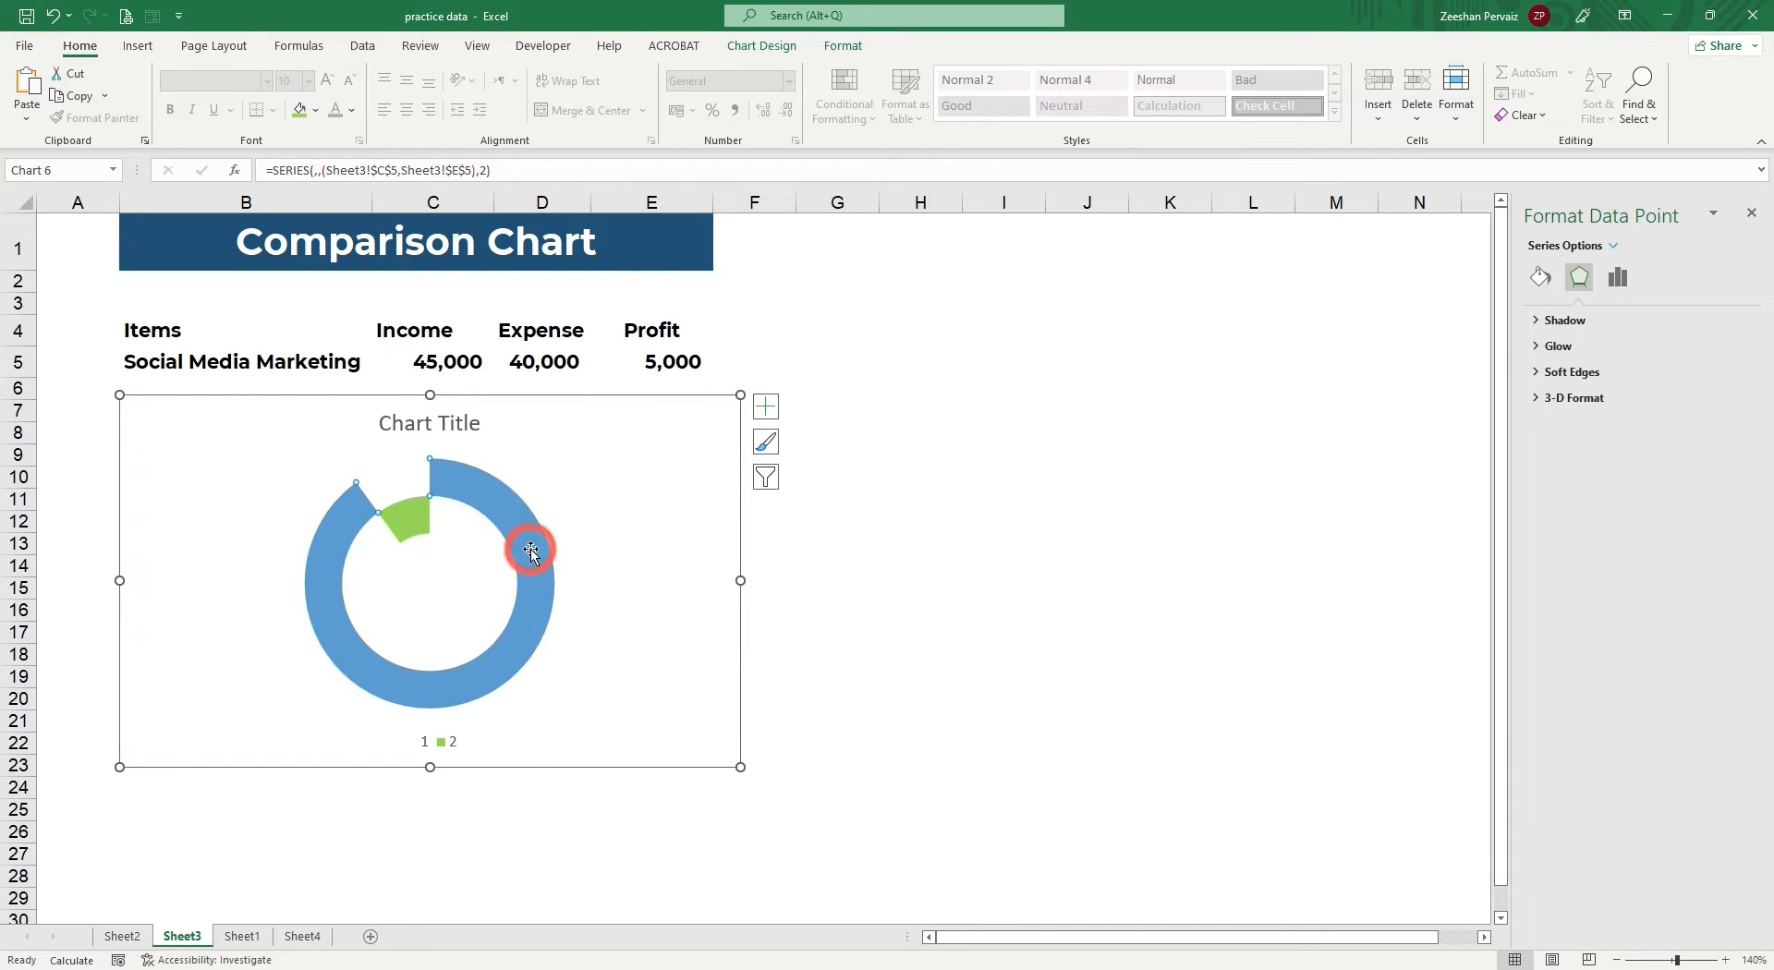
{"action": "right_click", "coordinate": [532, 554]}
{"action": "left_click", "coordinate": [540, 522]}
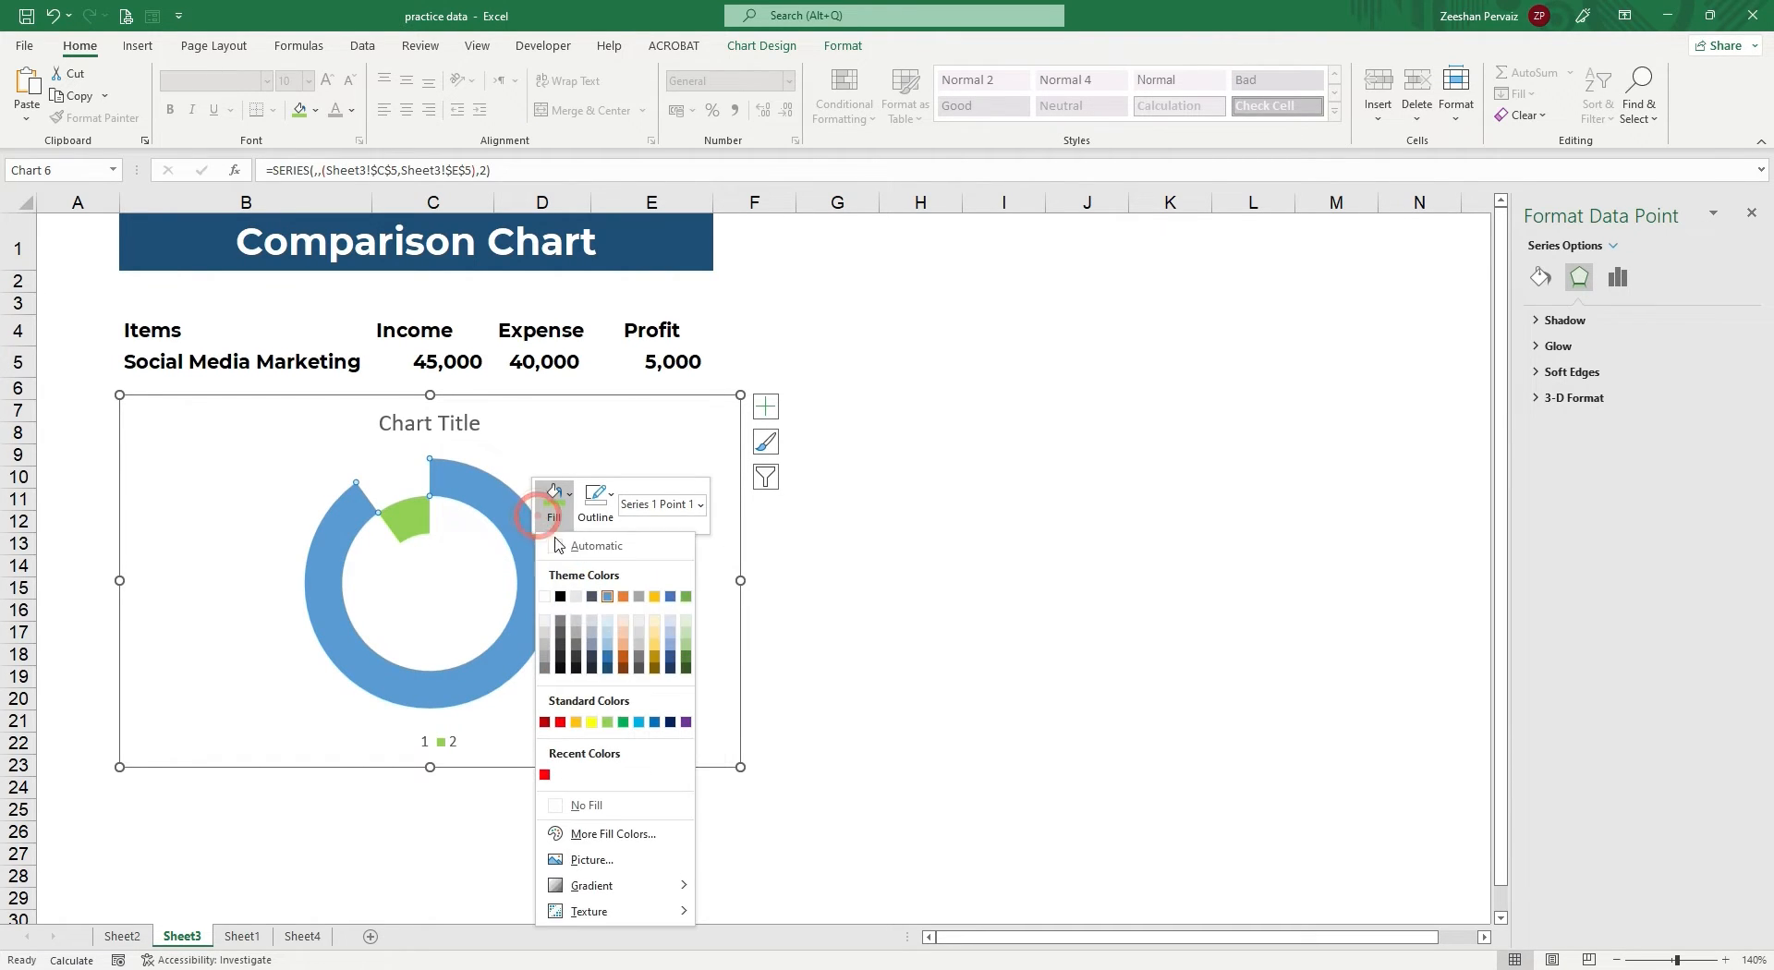
{"action": "left_click", "coordinate": [557, 598]}
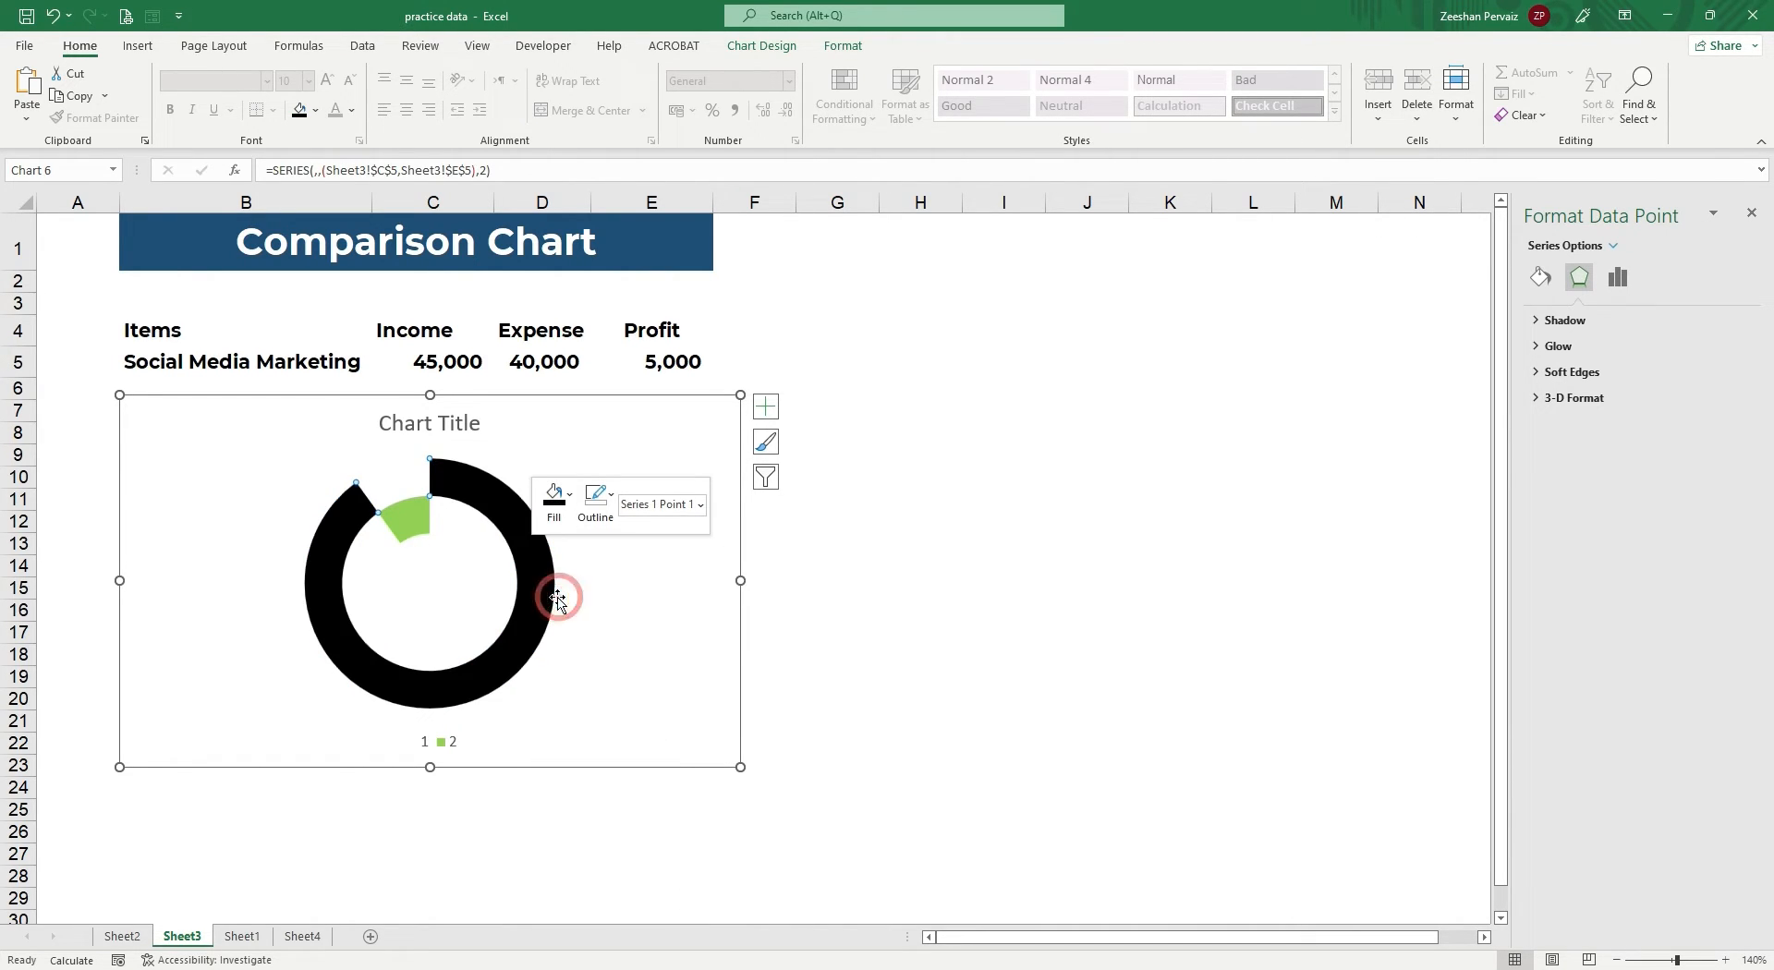
{"action": "left_click", "coordinate": [658, 577]}
{"action": "left_click", "coordinate": [546, 361]}
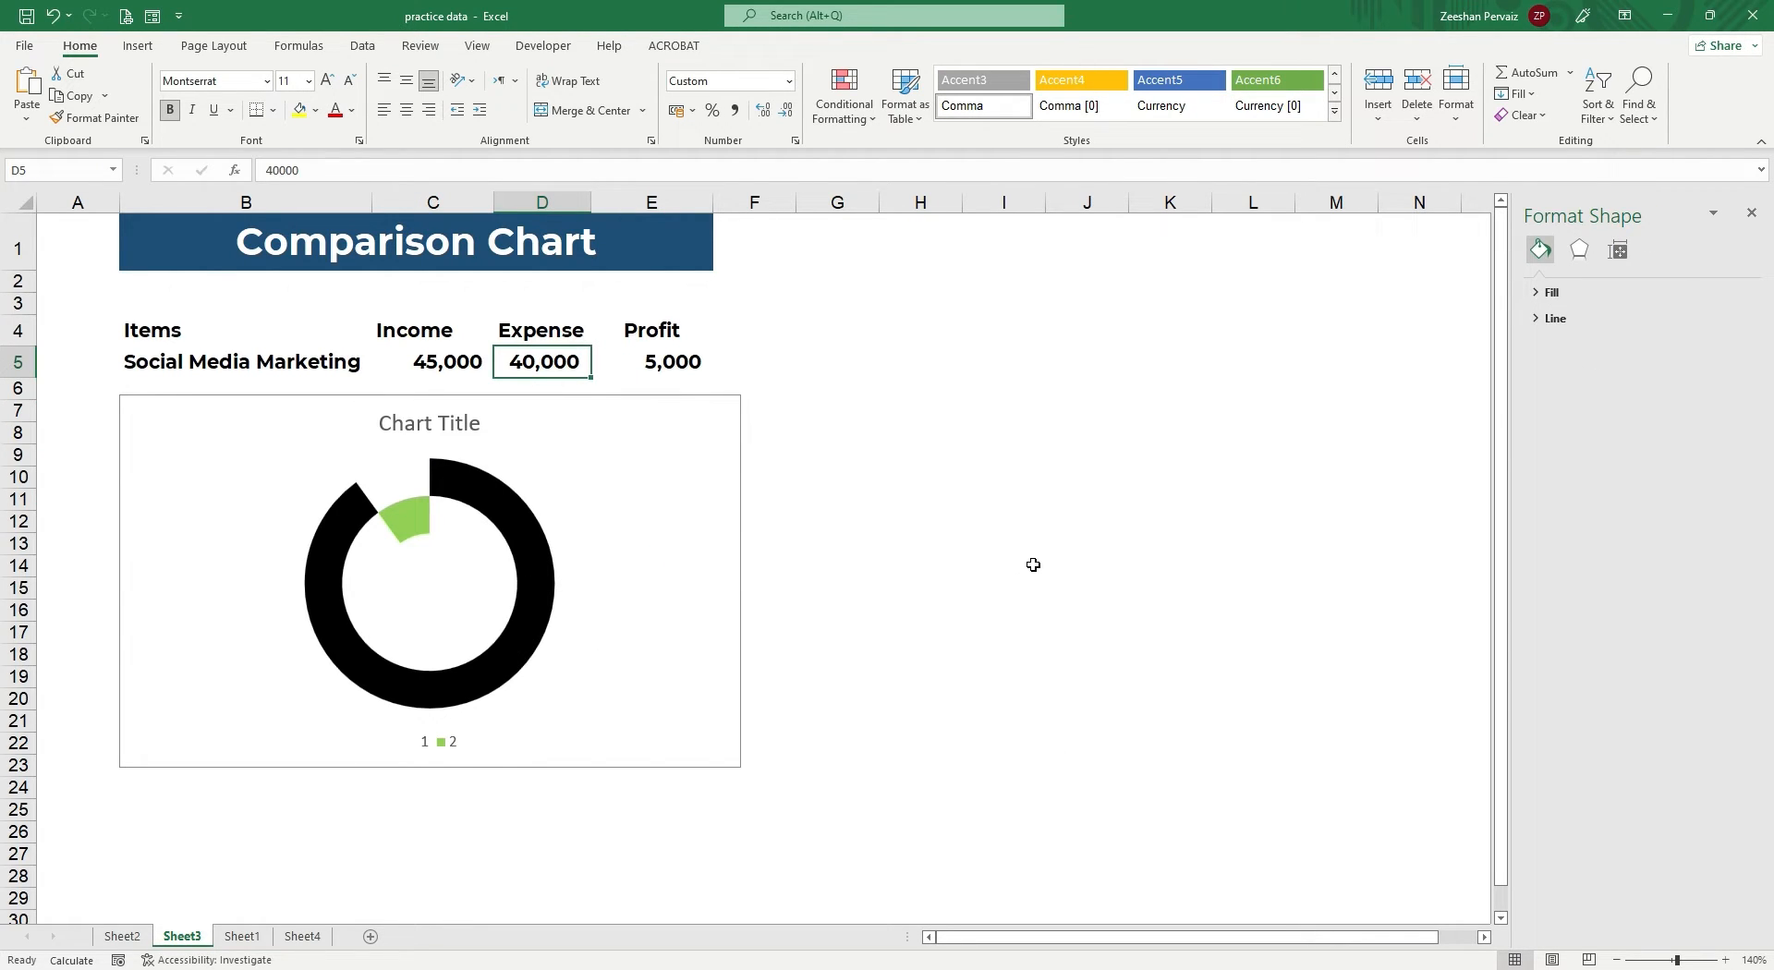
{"action": "left_click", "coordinate": [997, 541]}
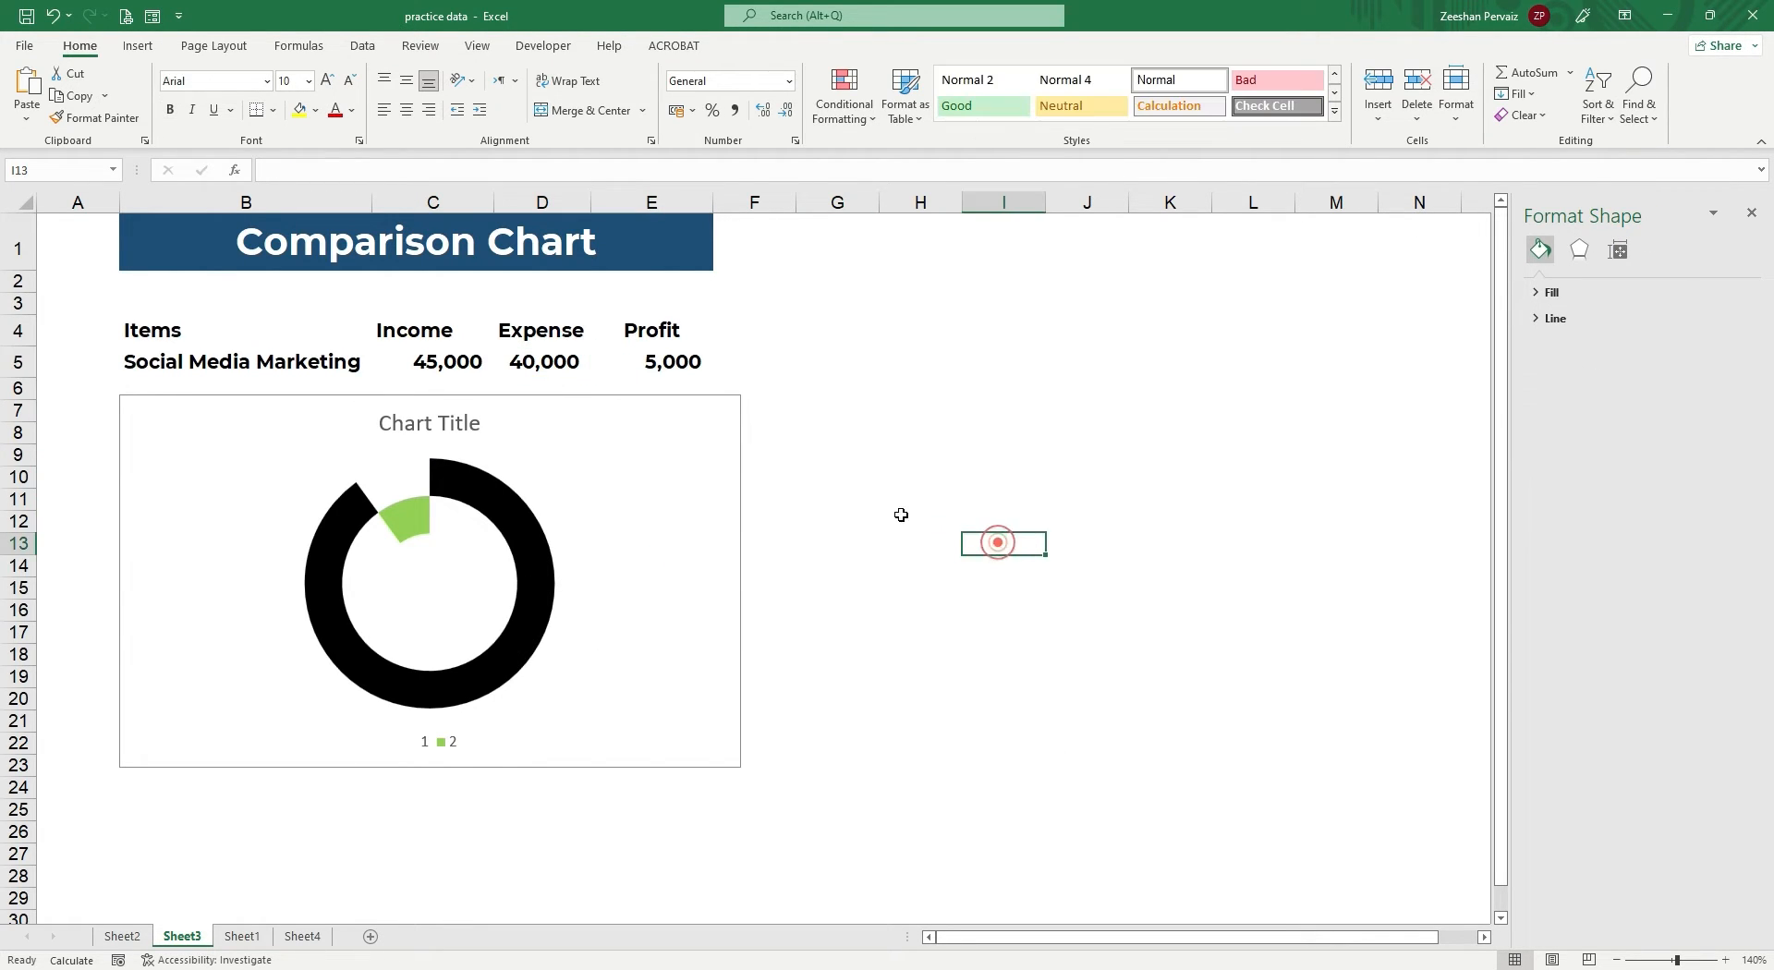
Delete the chart's legend and title, and narrow the chart so it ends at the edge of column D.
{"action": "left_click", "coordinate": [437, 740]}
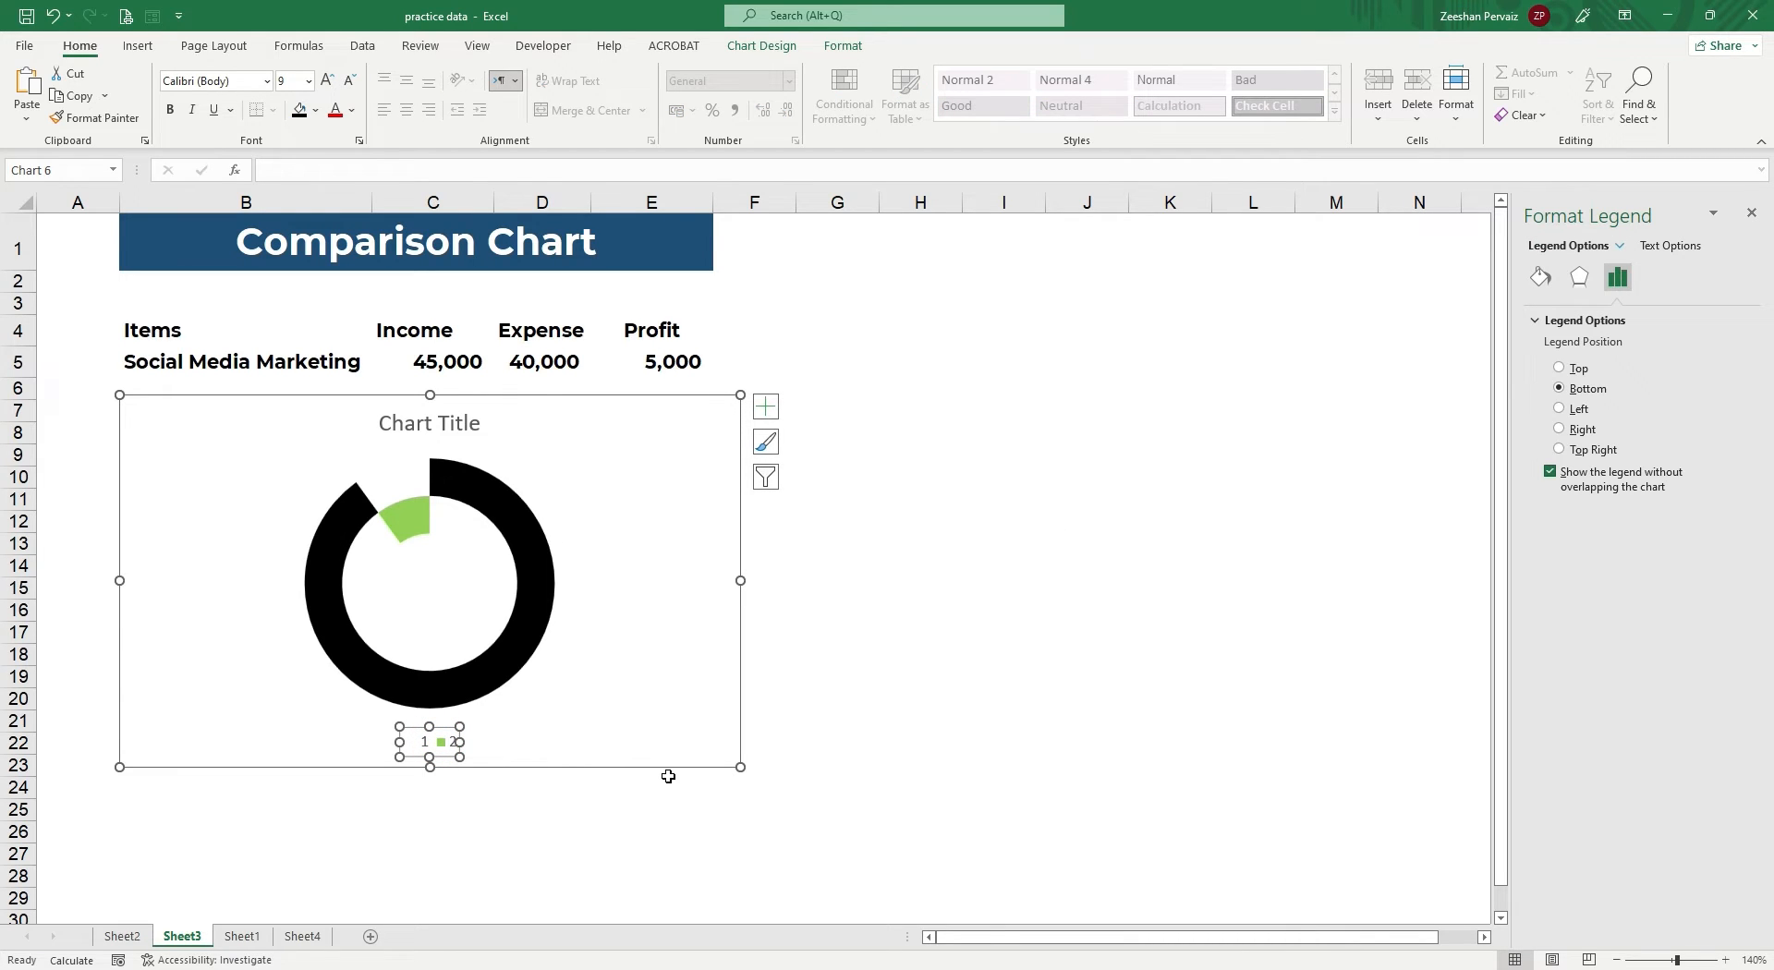
{"action": "key", "text": "Delete"}
{"action": "left_click", "coordinate": [466, 431]}
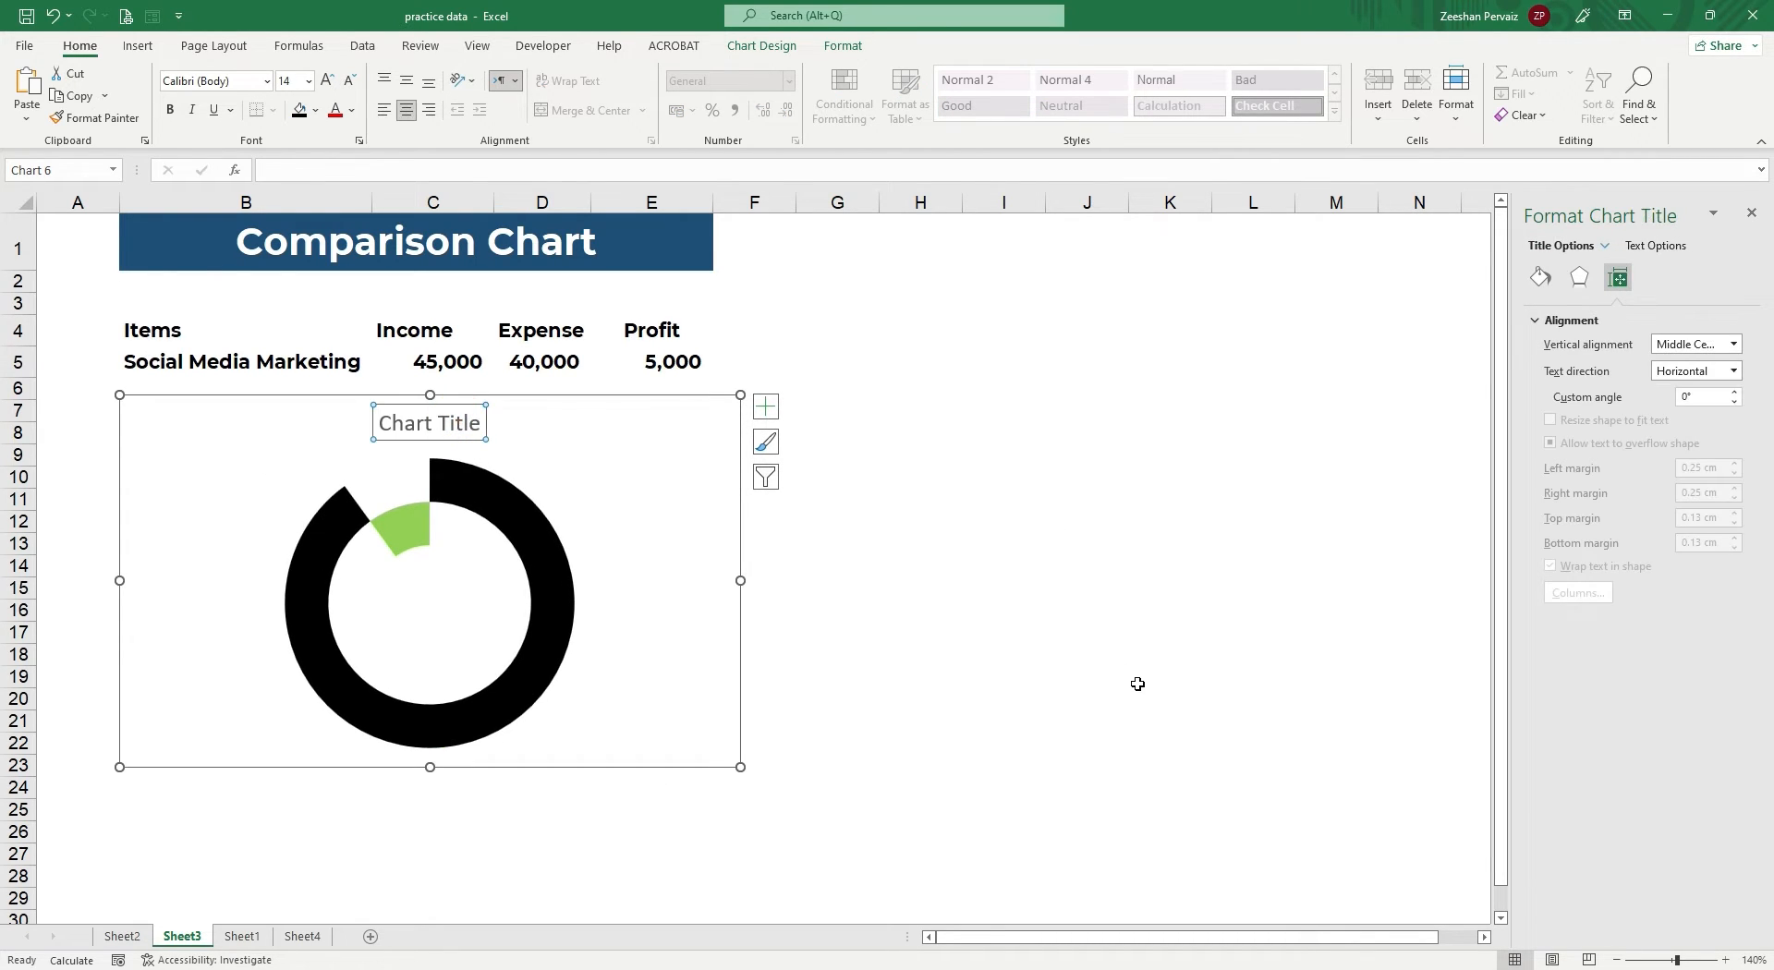
{"action": "key", "text": "Delete"}
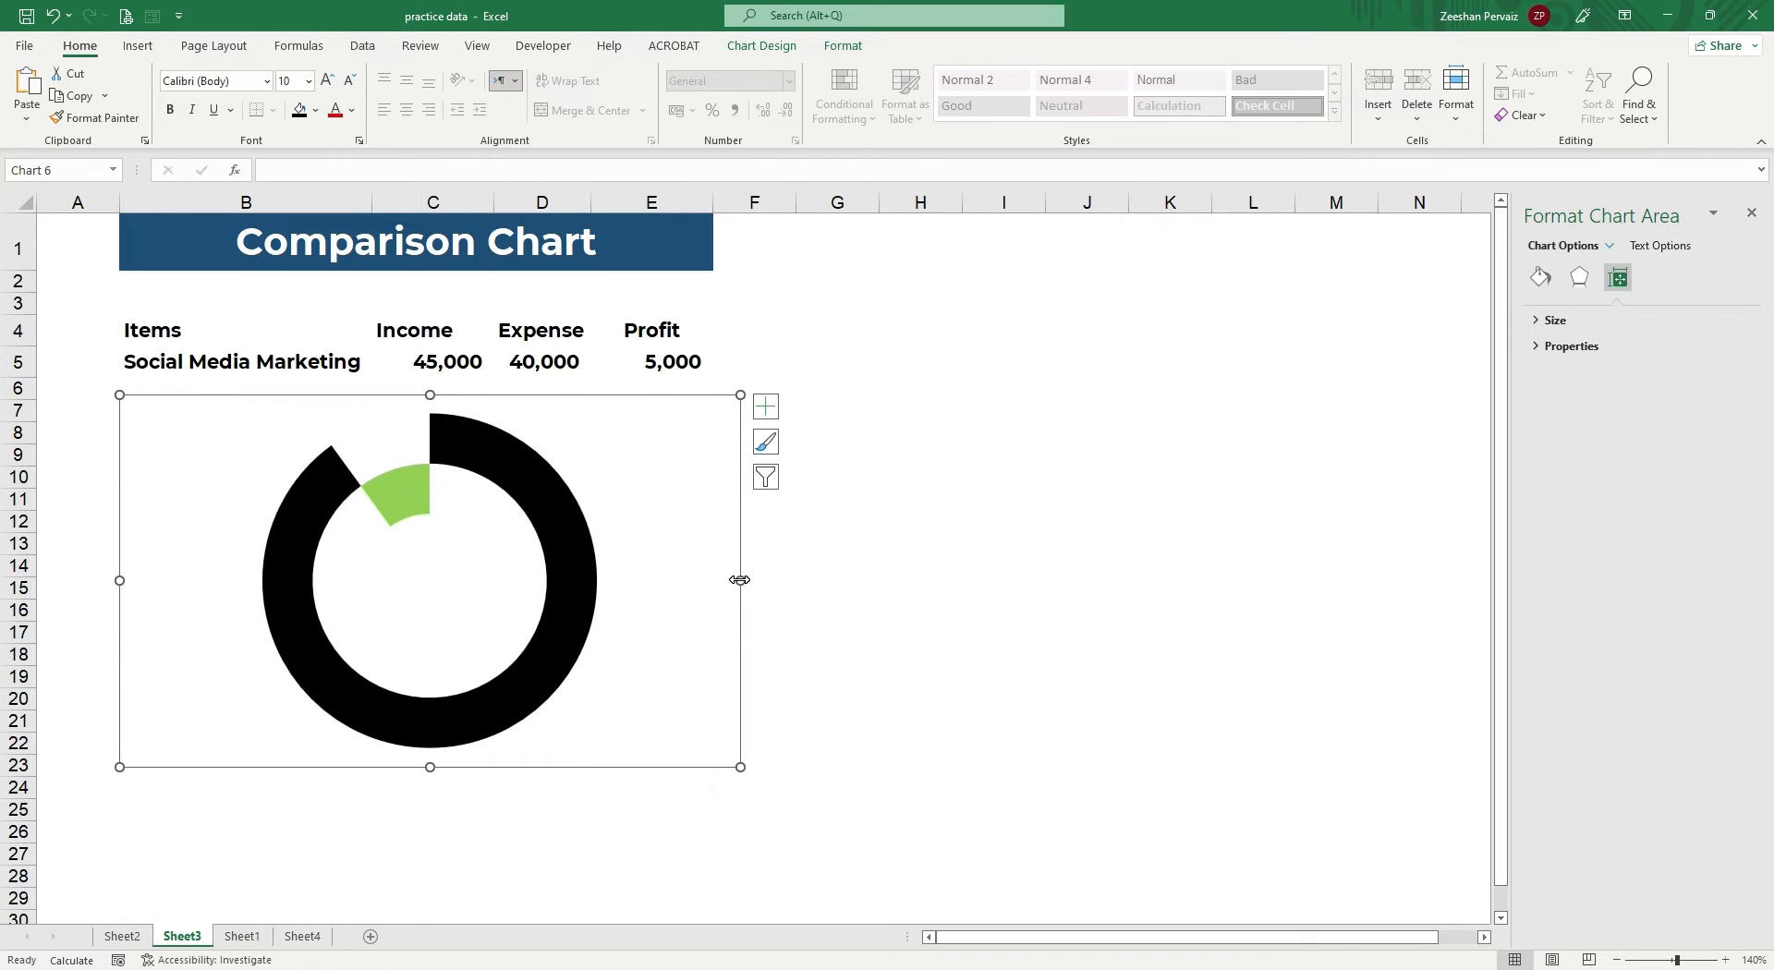
{"action": "left_click_drag", "start_coordinate": [740, 579], "coordinate": [591, 602]}
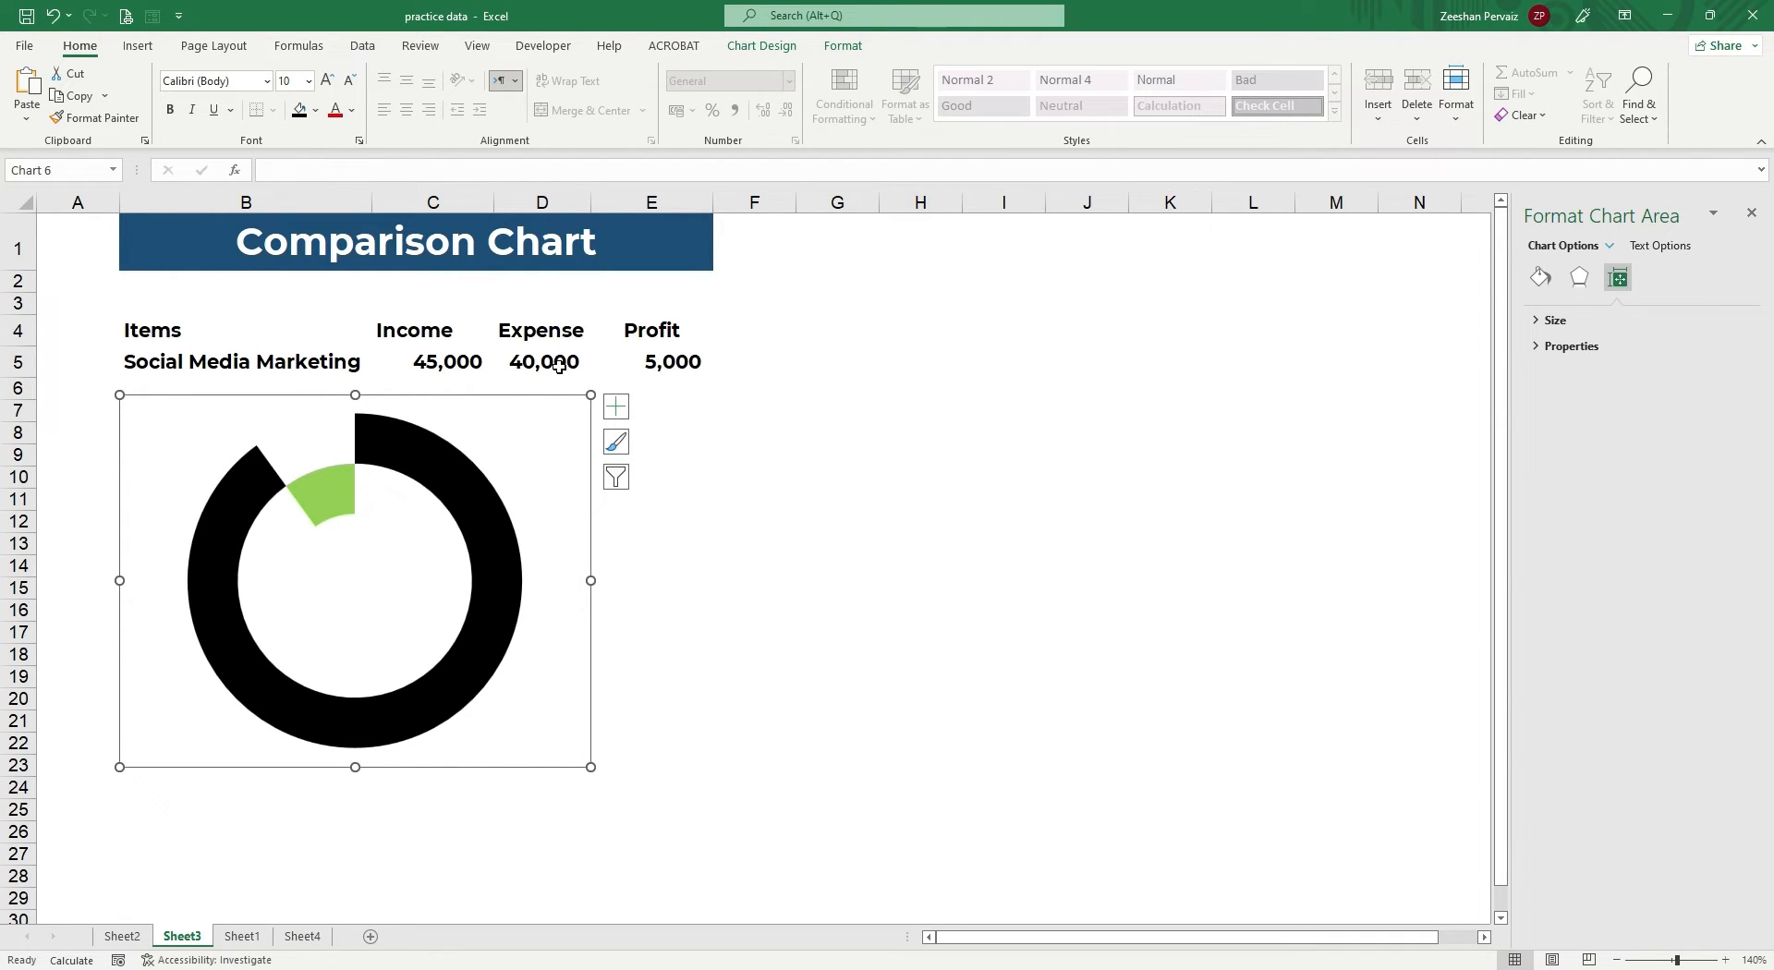
Set the Social Media Marketing expense in D5 to 20000.
{"action": "left_click", "coordinate": [523, 361]}
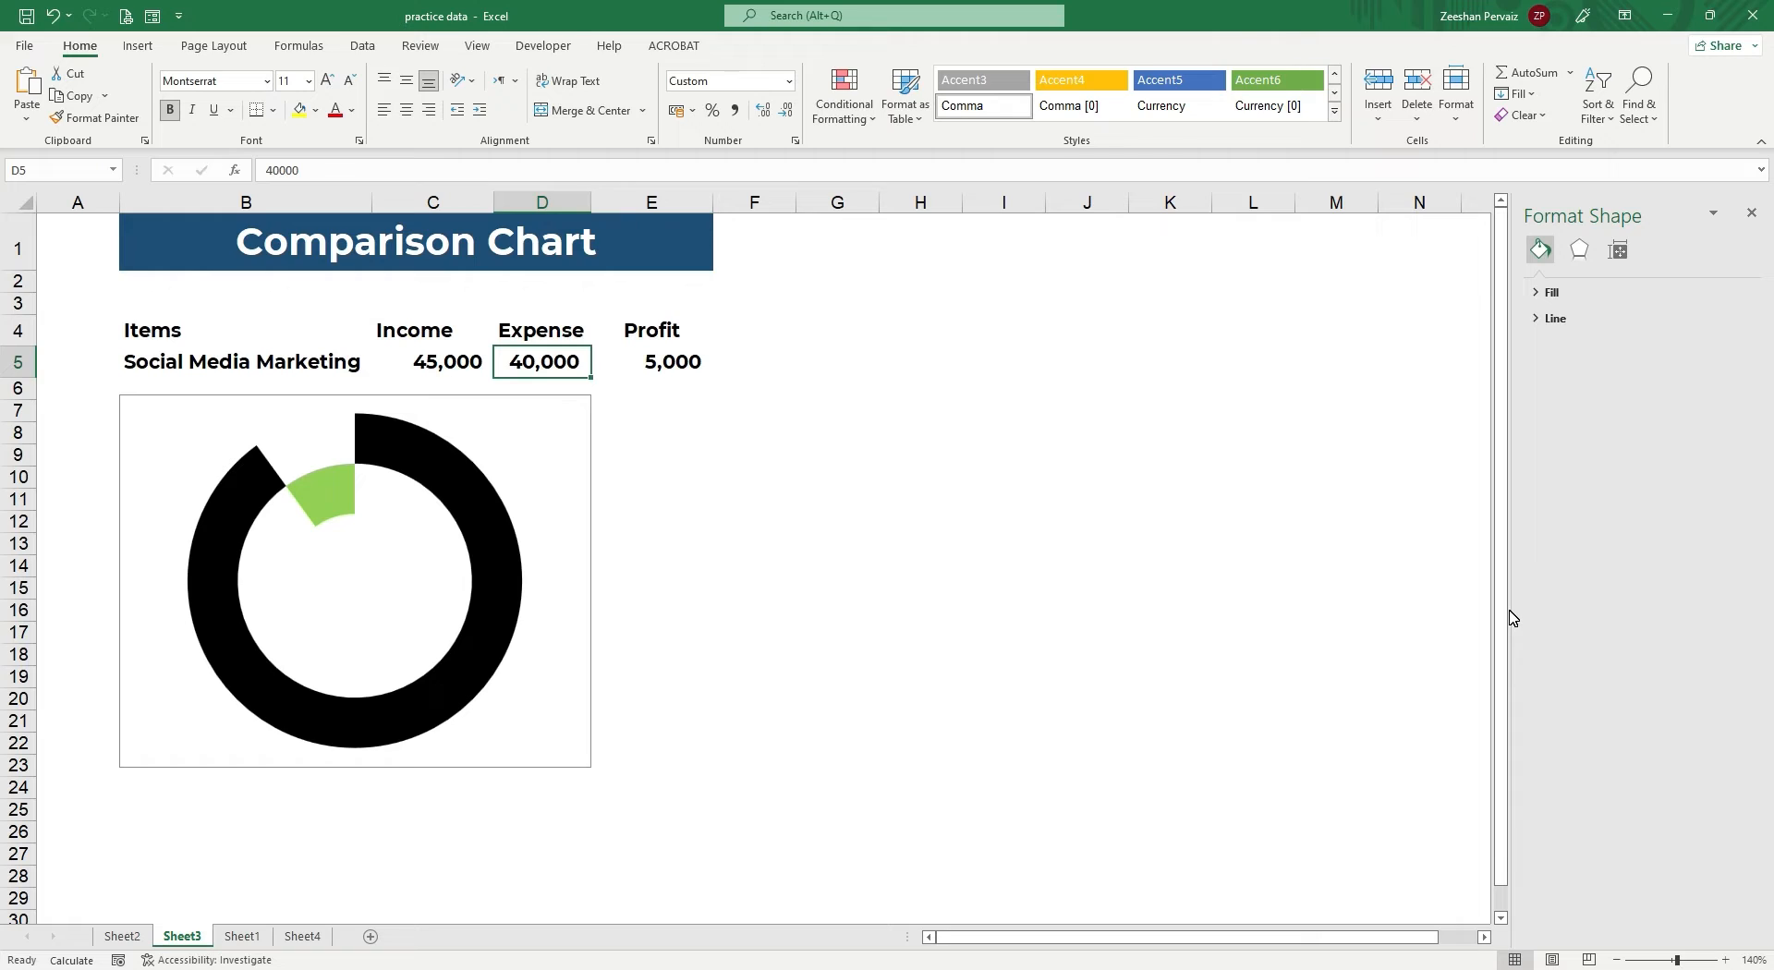
{"action": "type", "text": "20000"}
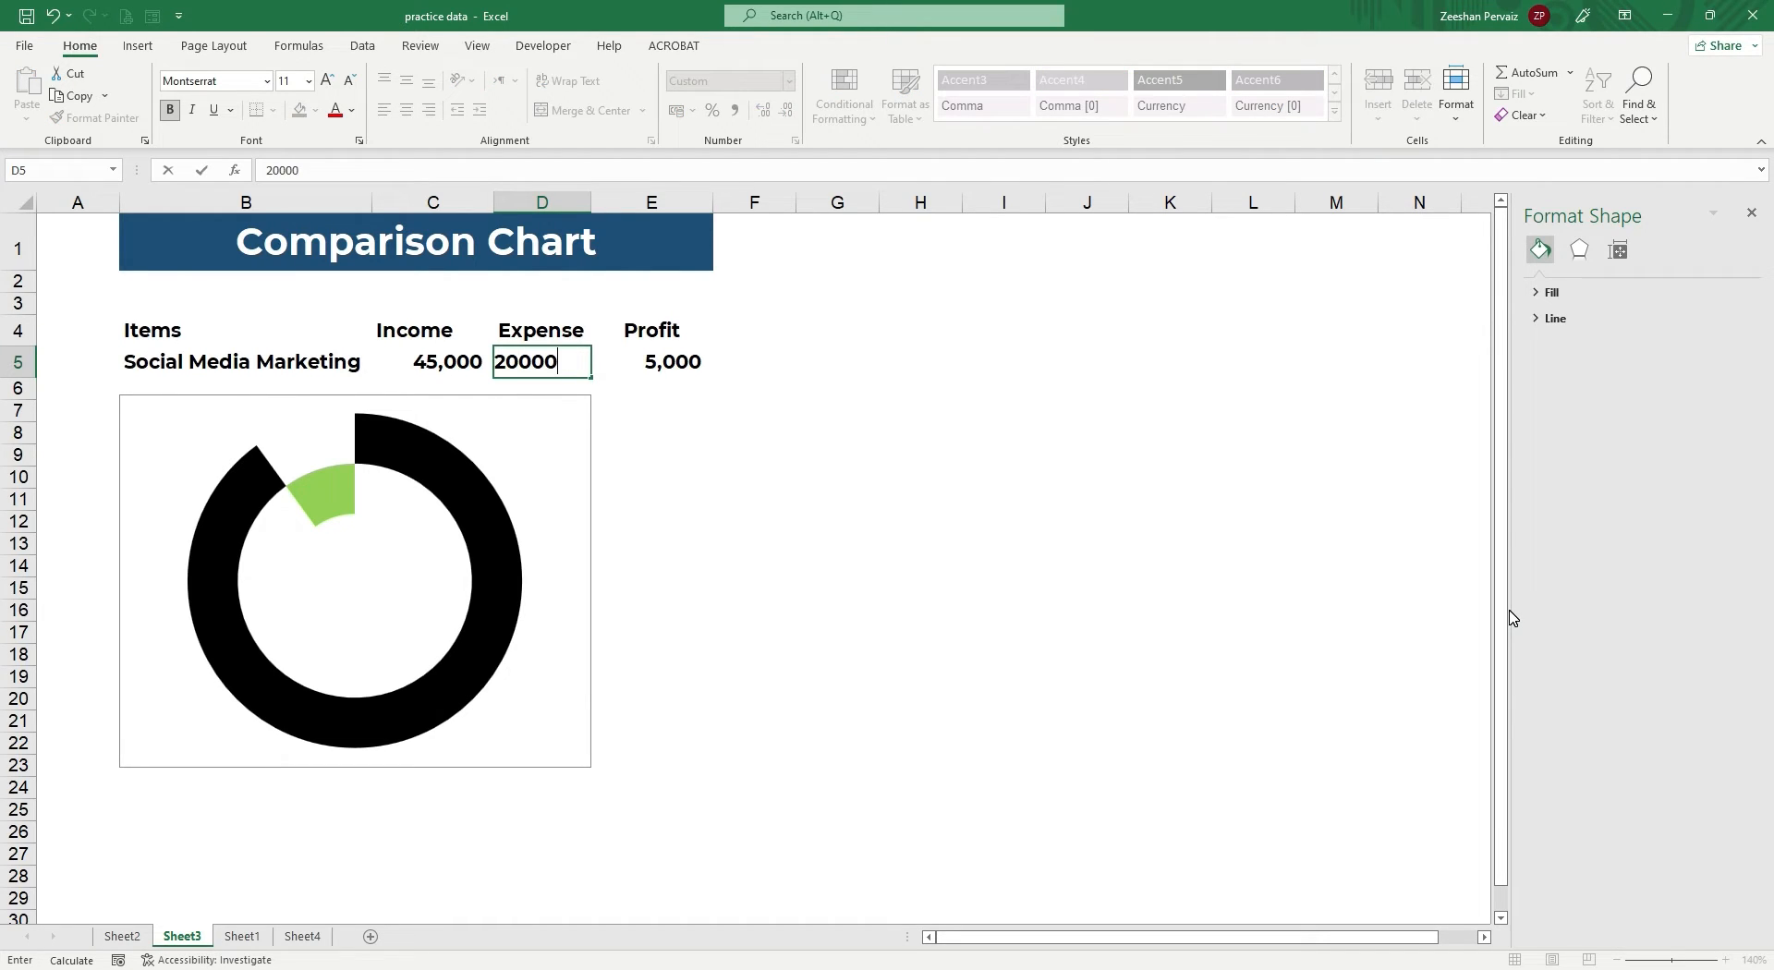
{"action": "key", "text": "Return"}
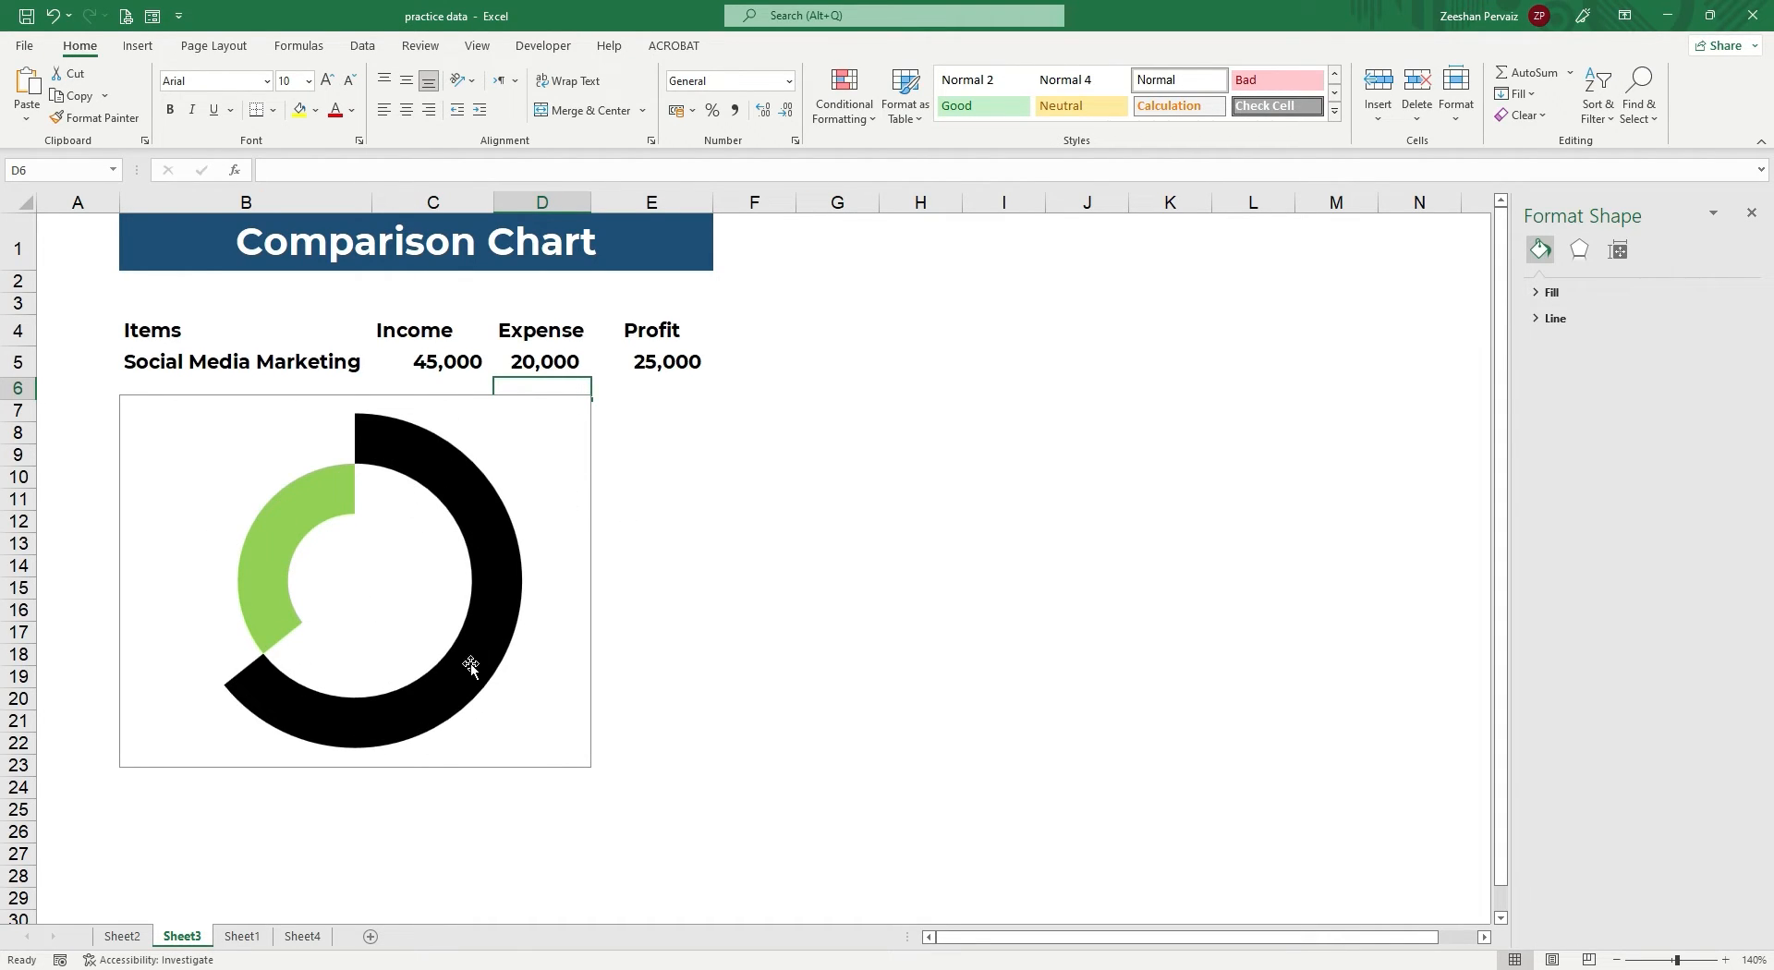
Insert a text box reading SSM in the centre of the doughnut.
{"action": "mouse_move", "coordinate": [437, 561]}
{"action": "left_click", "coordinate": [137, 46]}
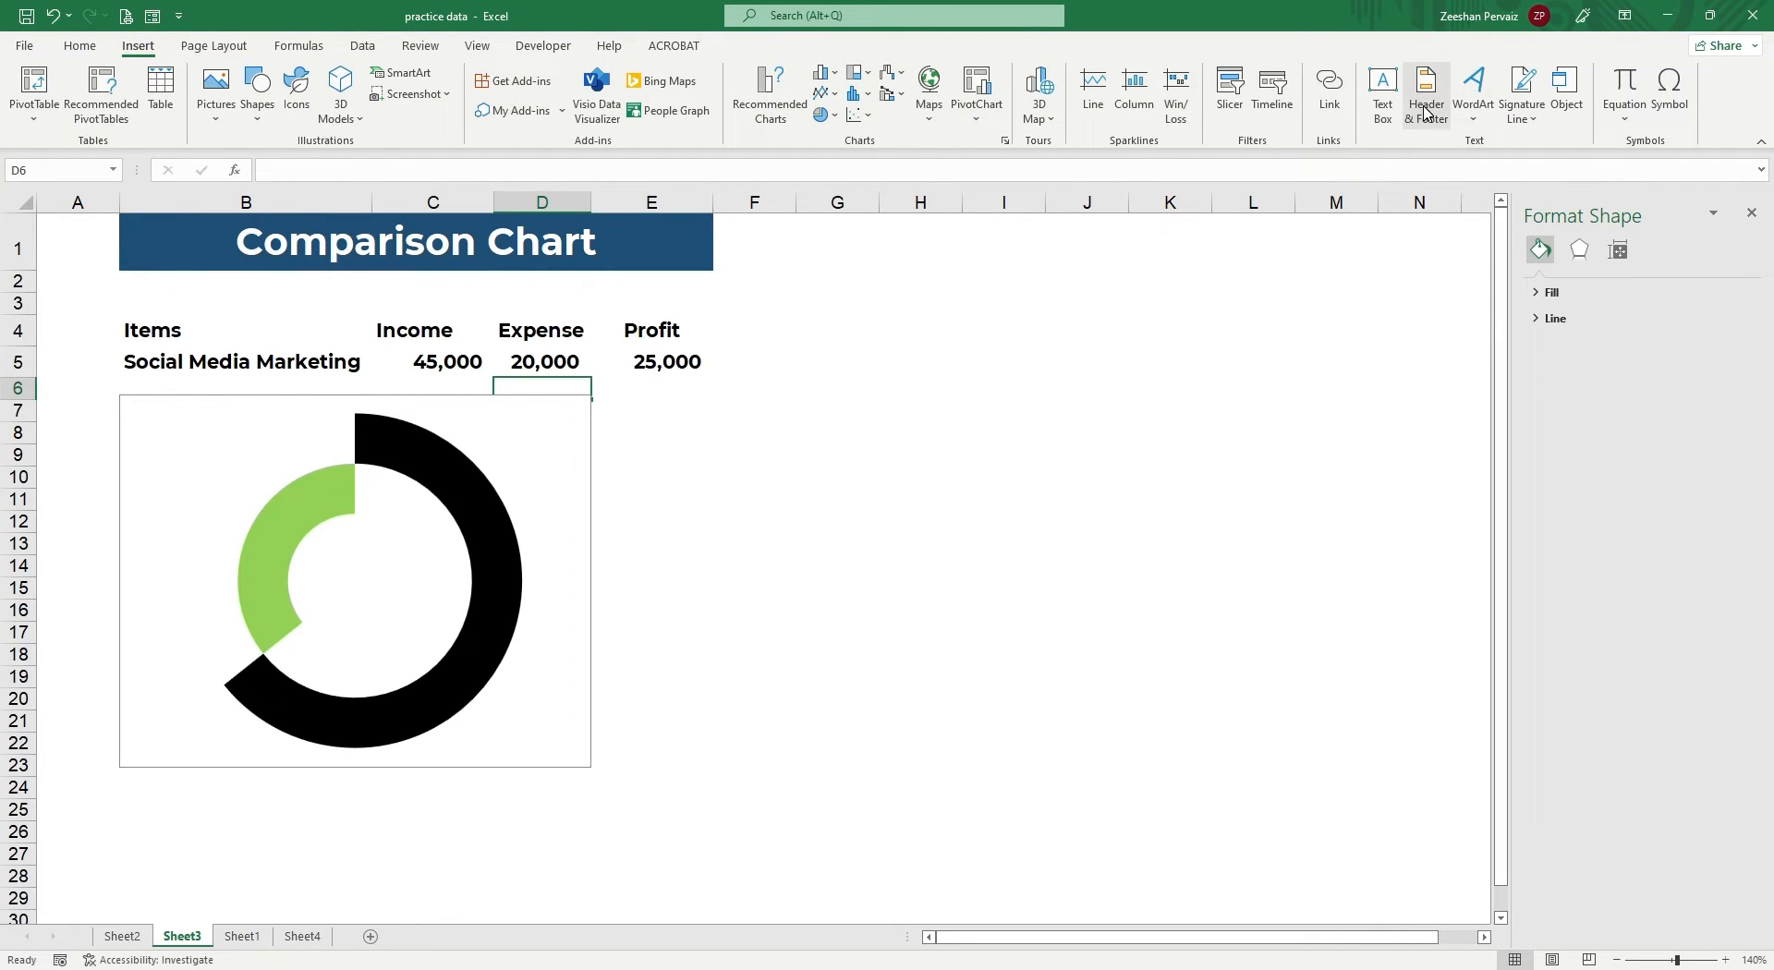
{"action": "left_click", "coordinate": [1382, 88]}
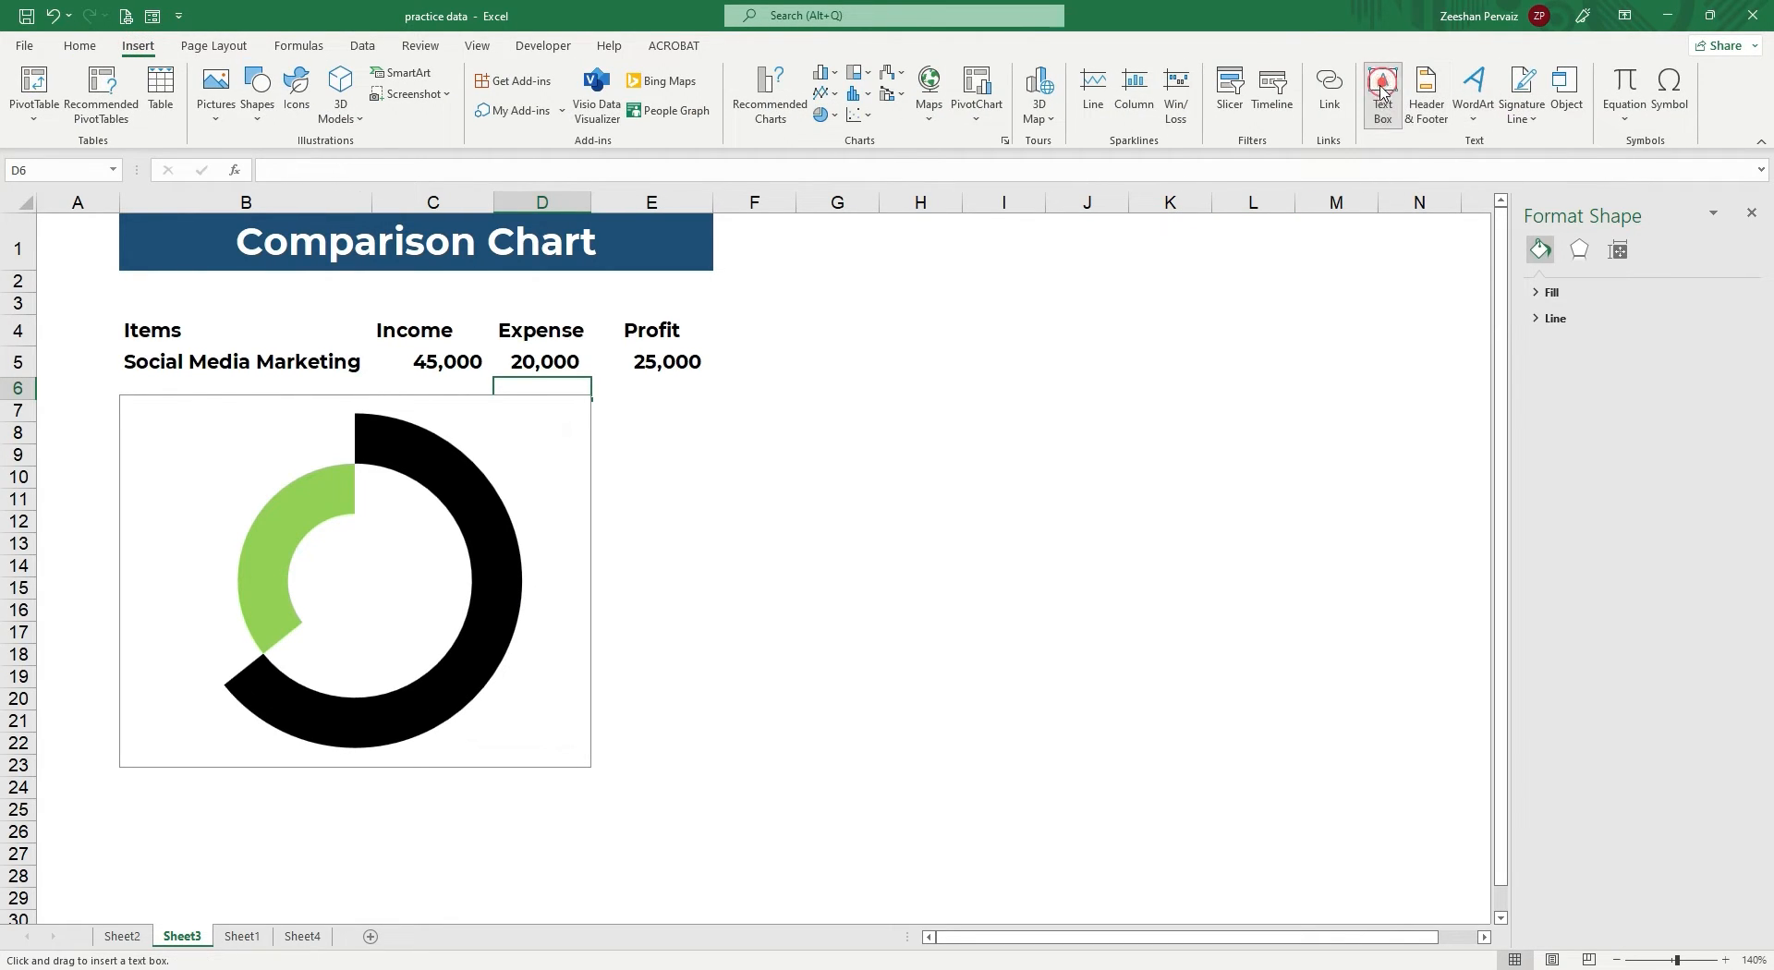
{"action": "left_click", "coordinate": [321, 558]}
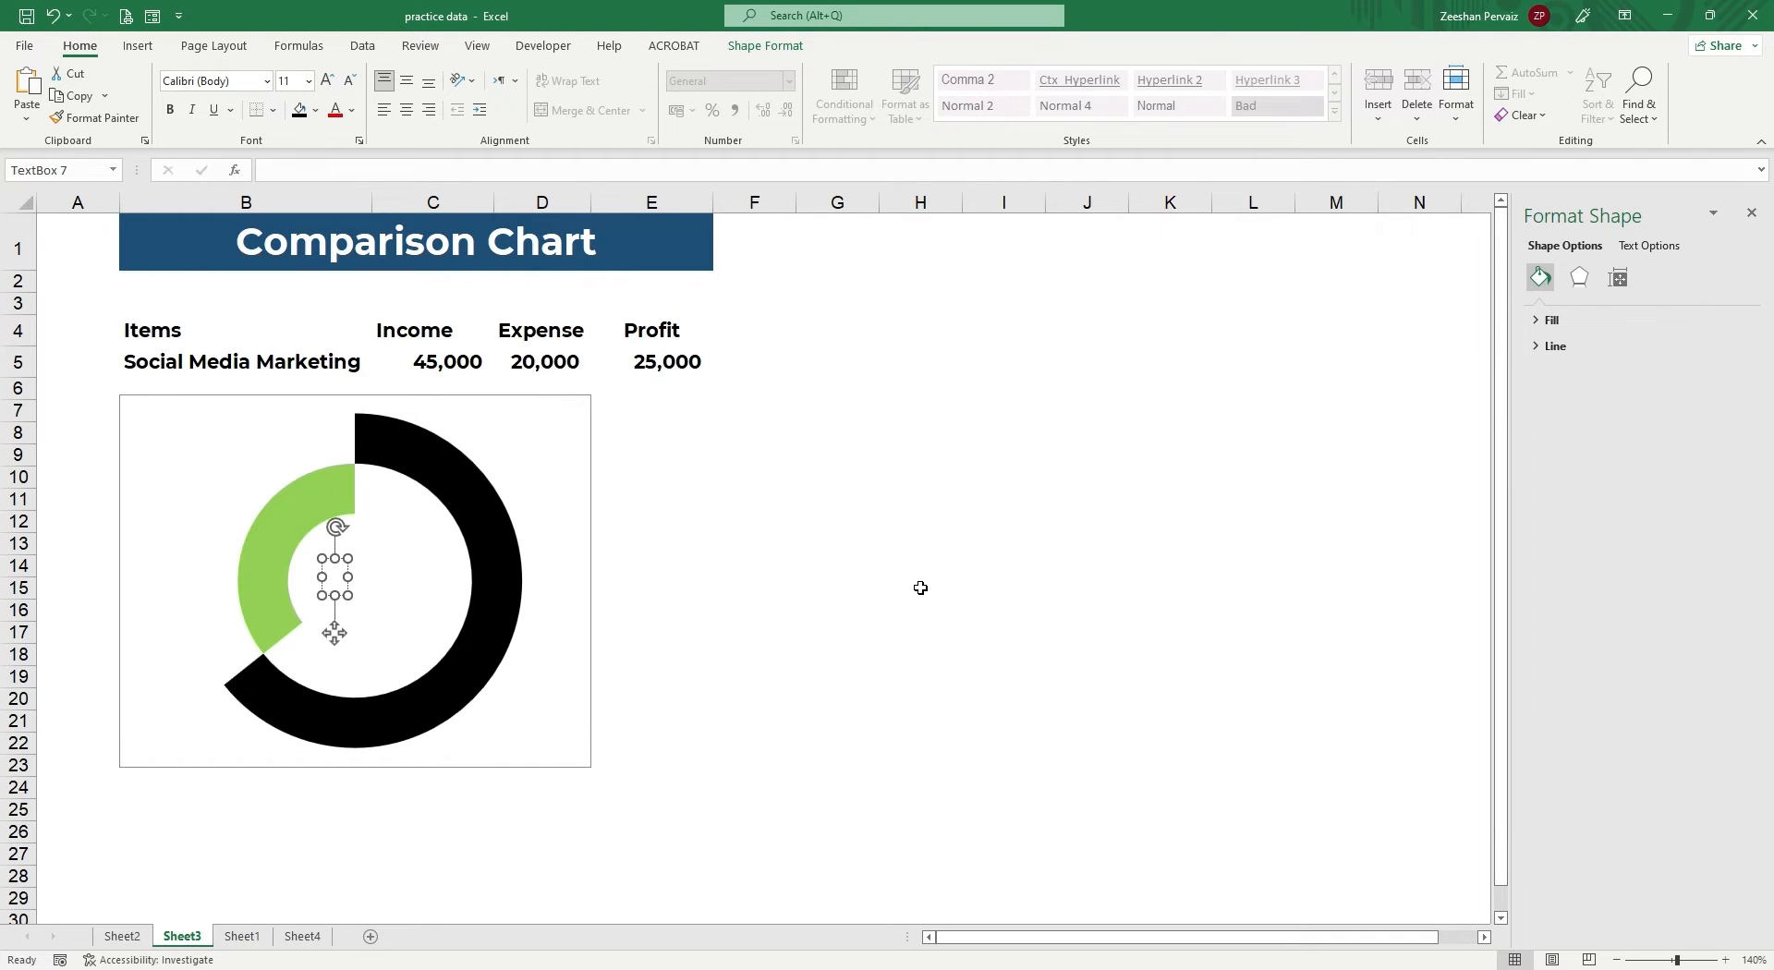
{"action": "type", "text": "SSM"}
{"action": "left_click", "coordinate": [920, 587]}
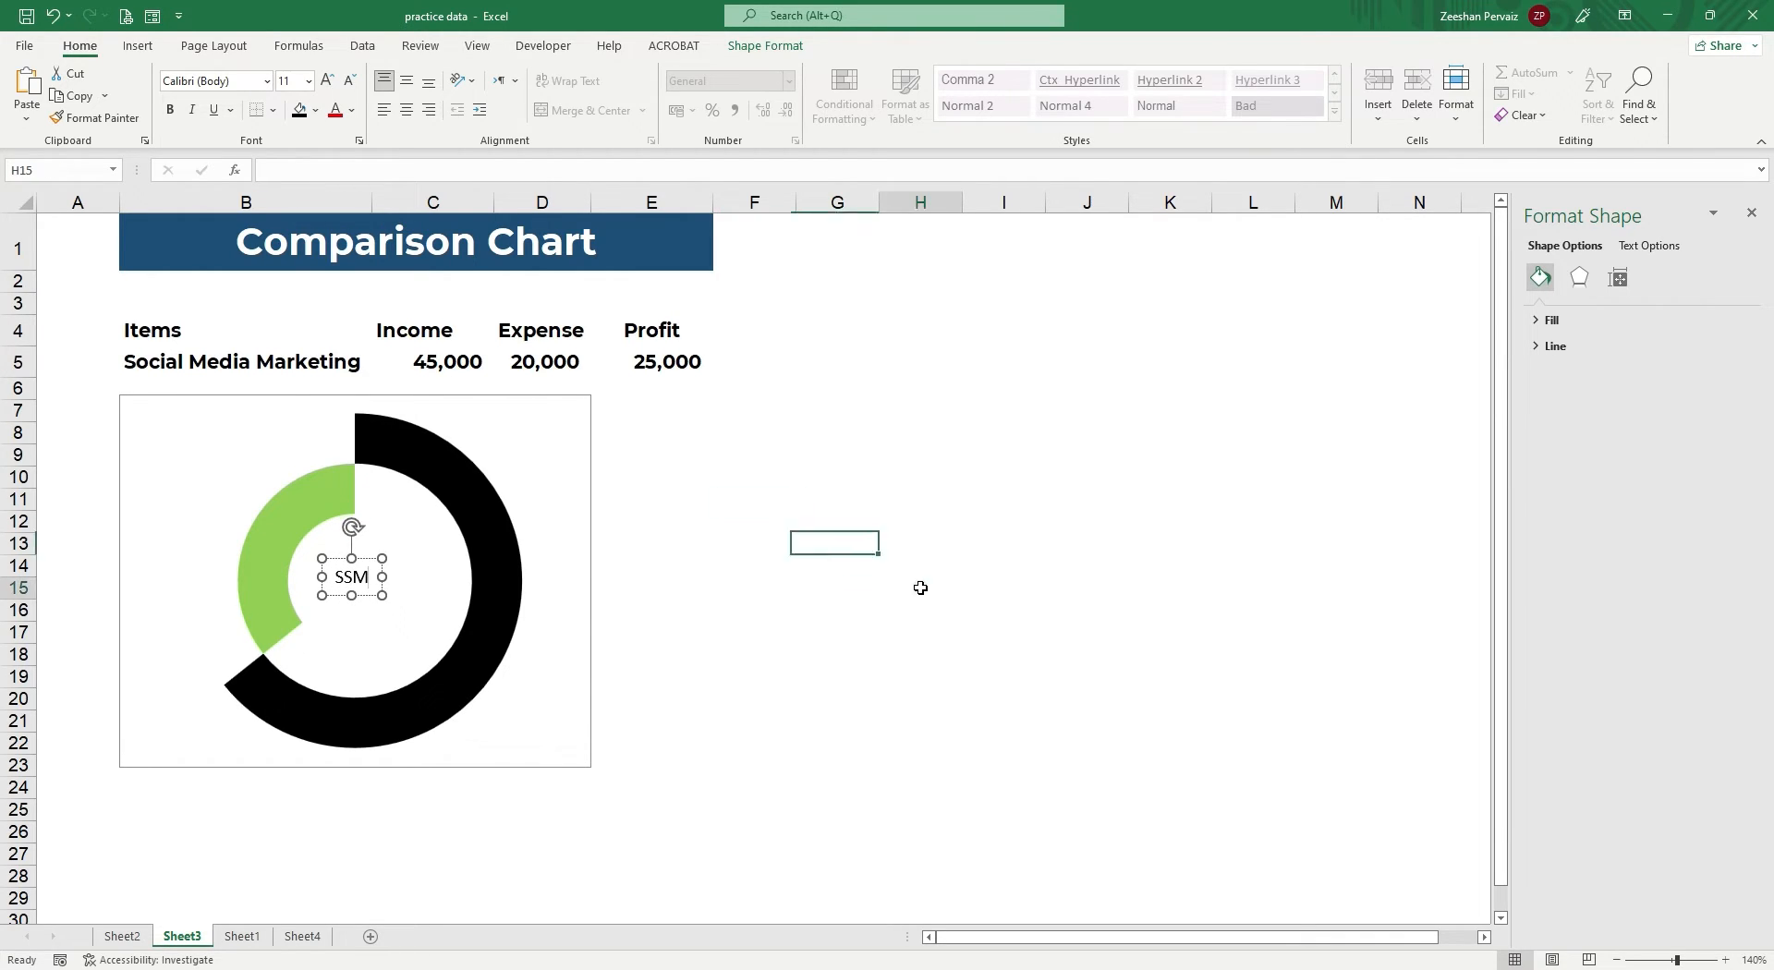
Format the SSM text box in bold Montserrat and shift it slightly left within the doughnut hole.
{"action": "left_click", "coordinate": [363, 581]}
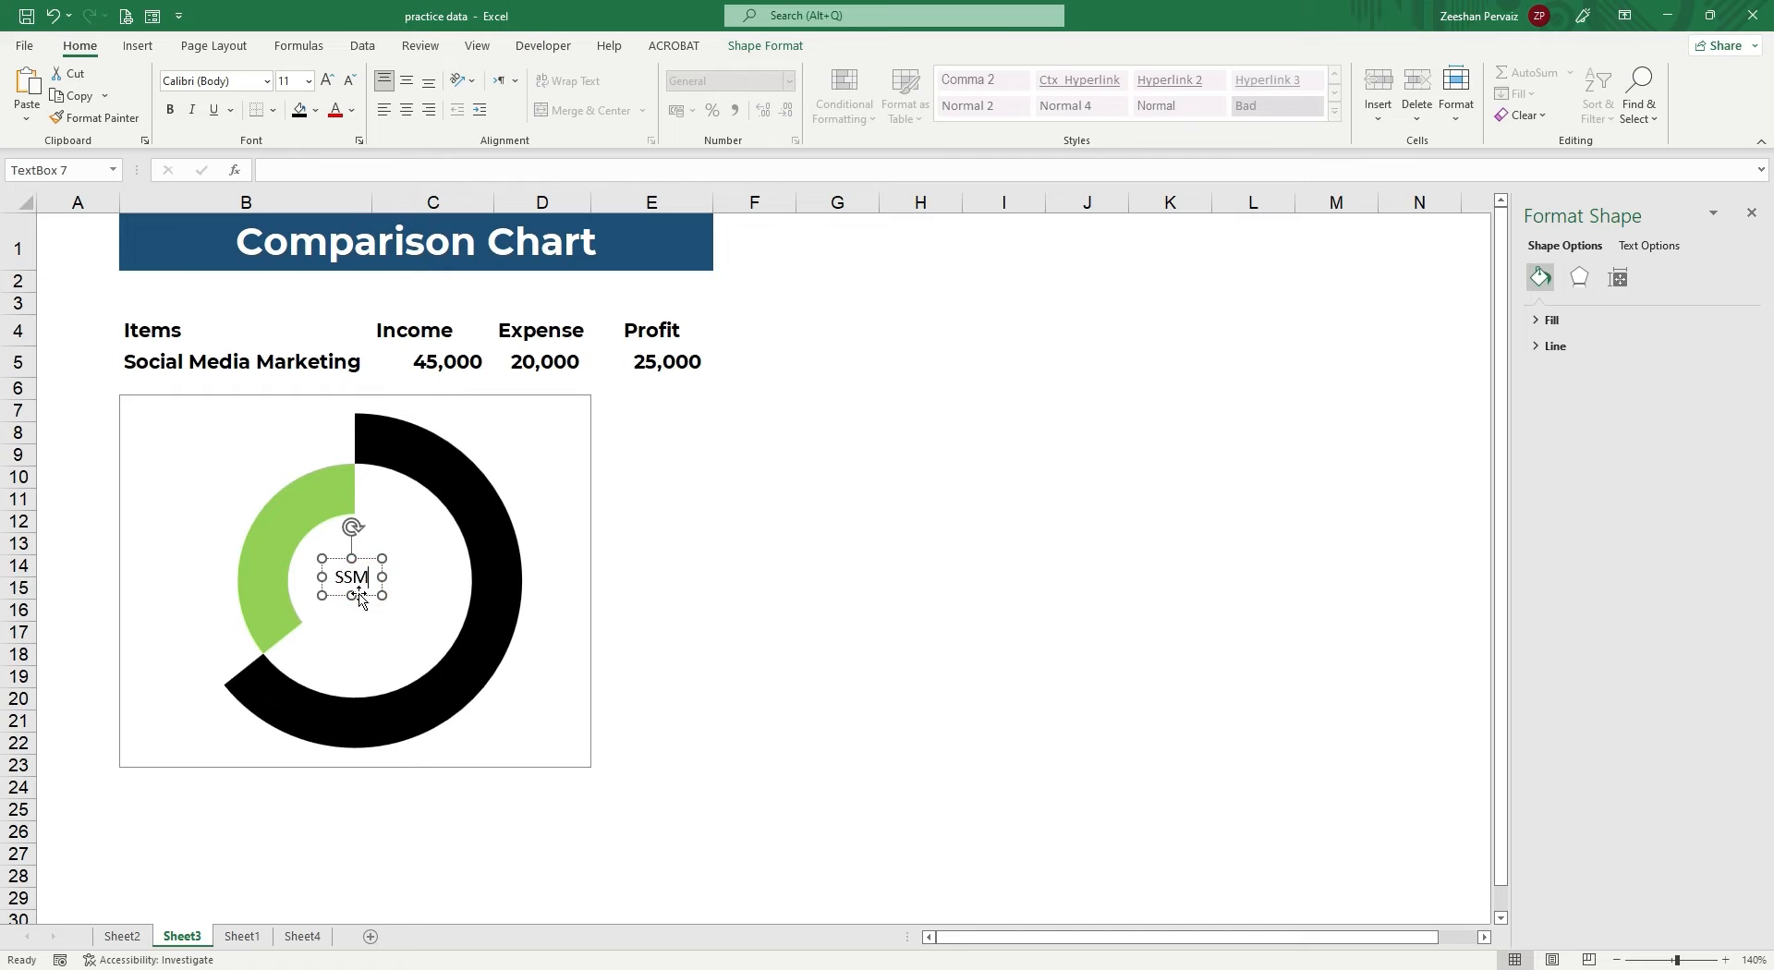
{"action": "left_click", "coordinate": [360, 596]}
{"action": "left_click", "coordinate": [238, 85]}
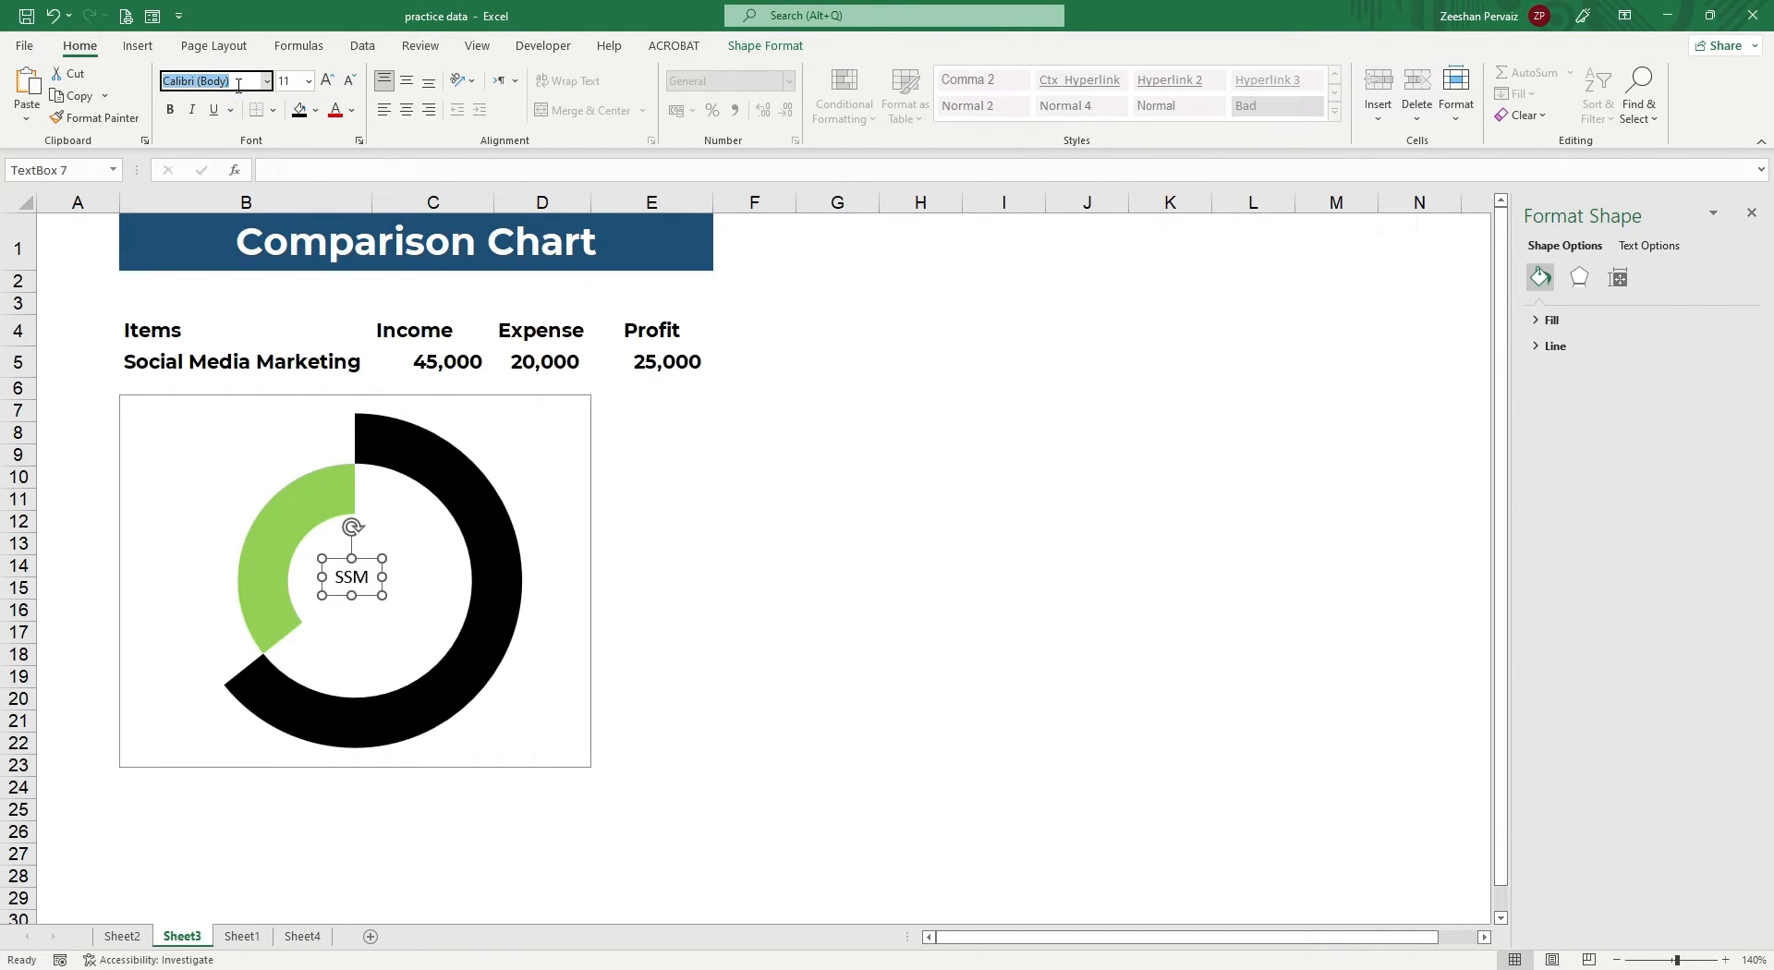
{"action": "type", "text": "Montserrat"}
{"action": "key", "text": "Return"}
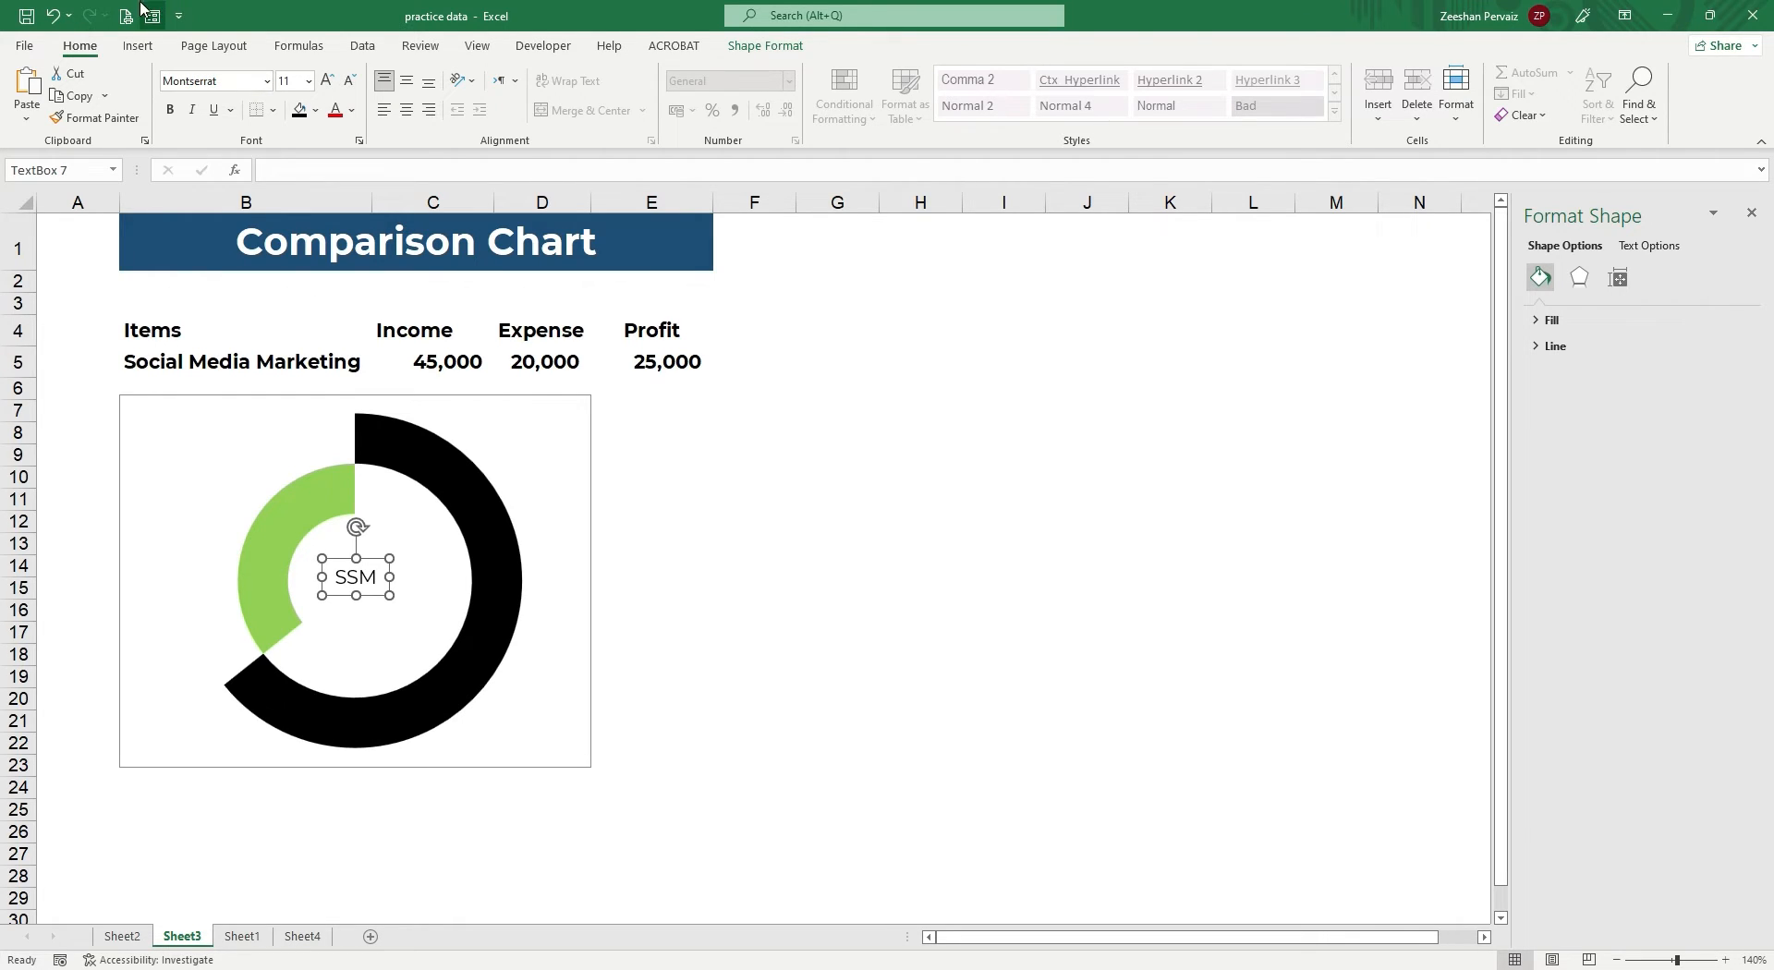
{"action": "left_click", "coordinate": [169, 109]}
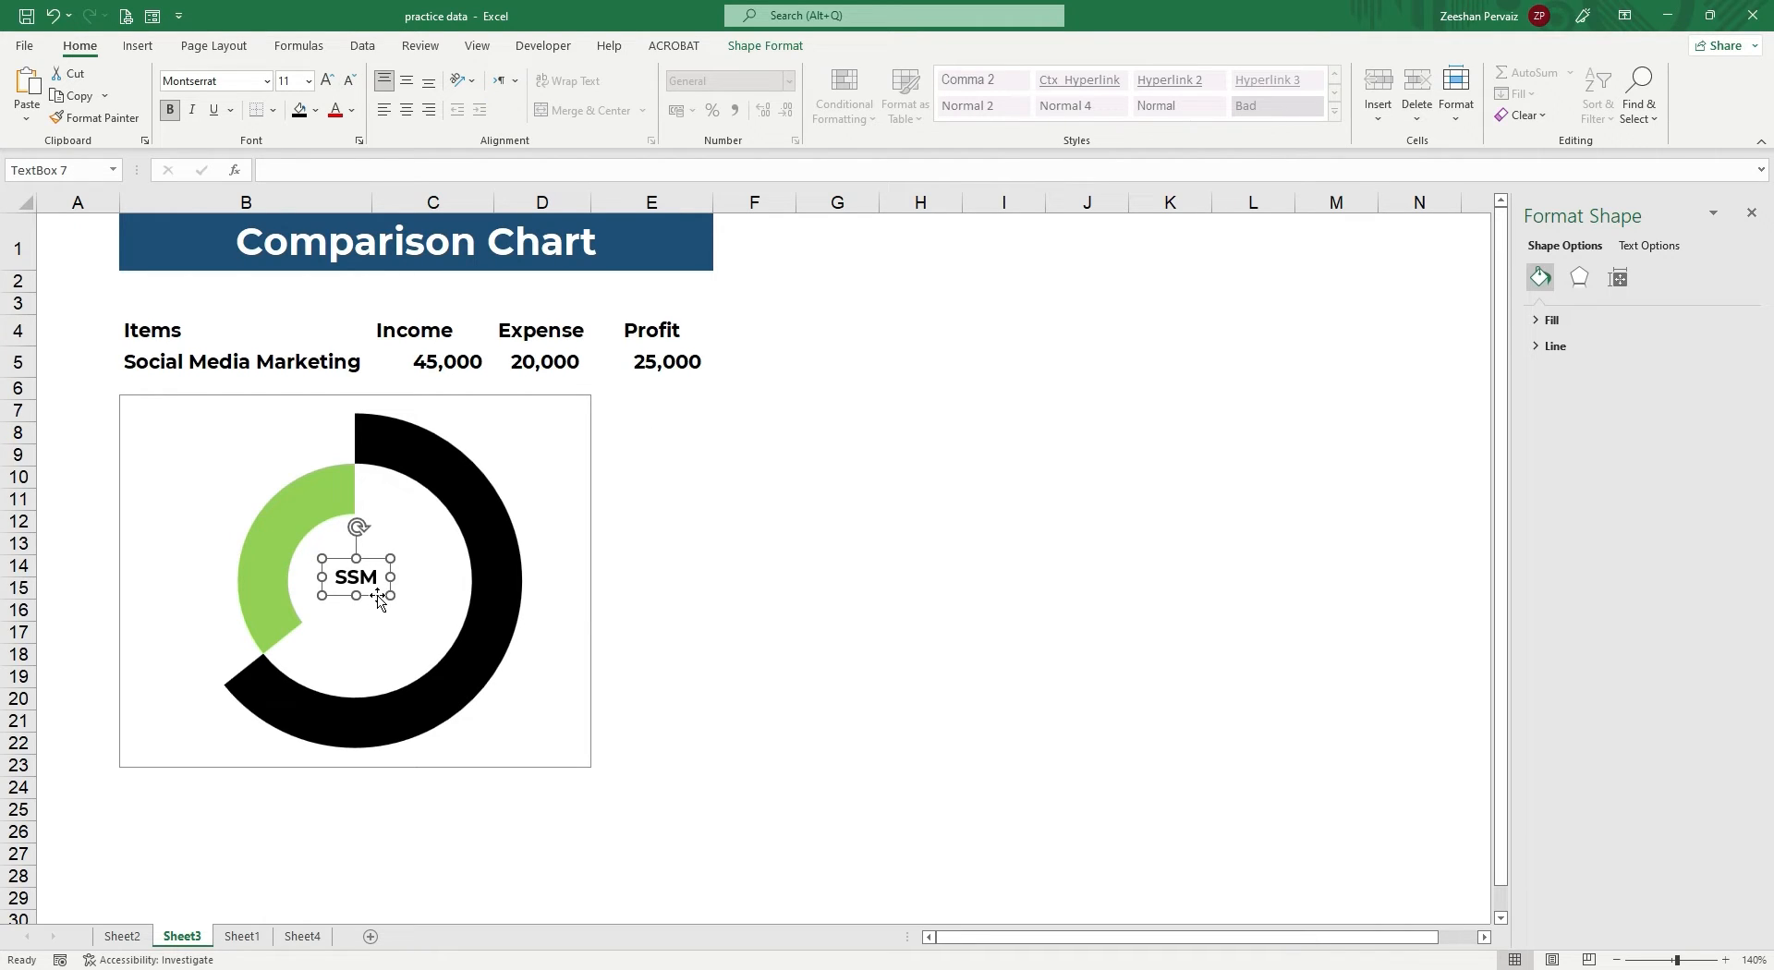
{"action": "left_click_drag", "start_coordinate": [376, 595], "coordinate": [361, 595]}
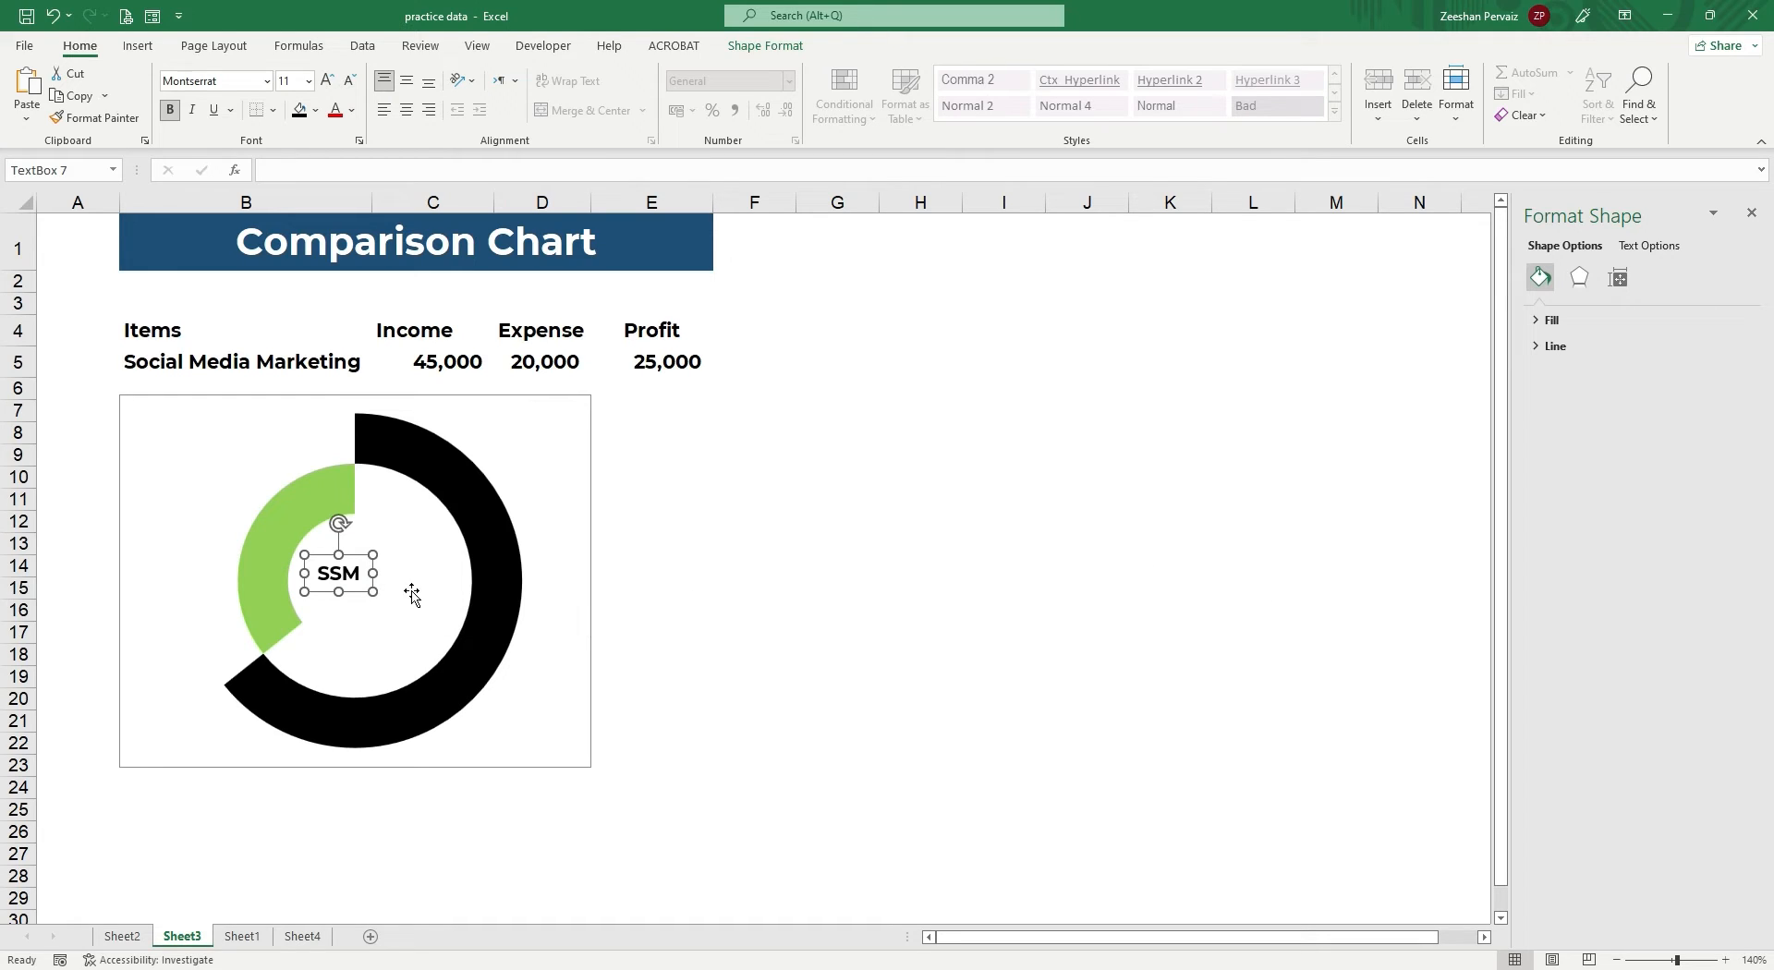
Copy the SSM text box and paste a duplicate beside the chart at cell E15.
{"action": "right_click", "coordinate": [359, 598]}
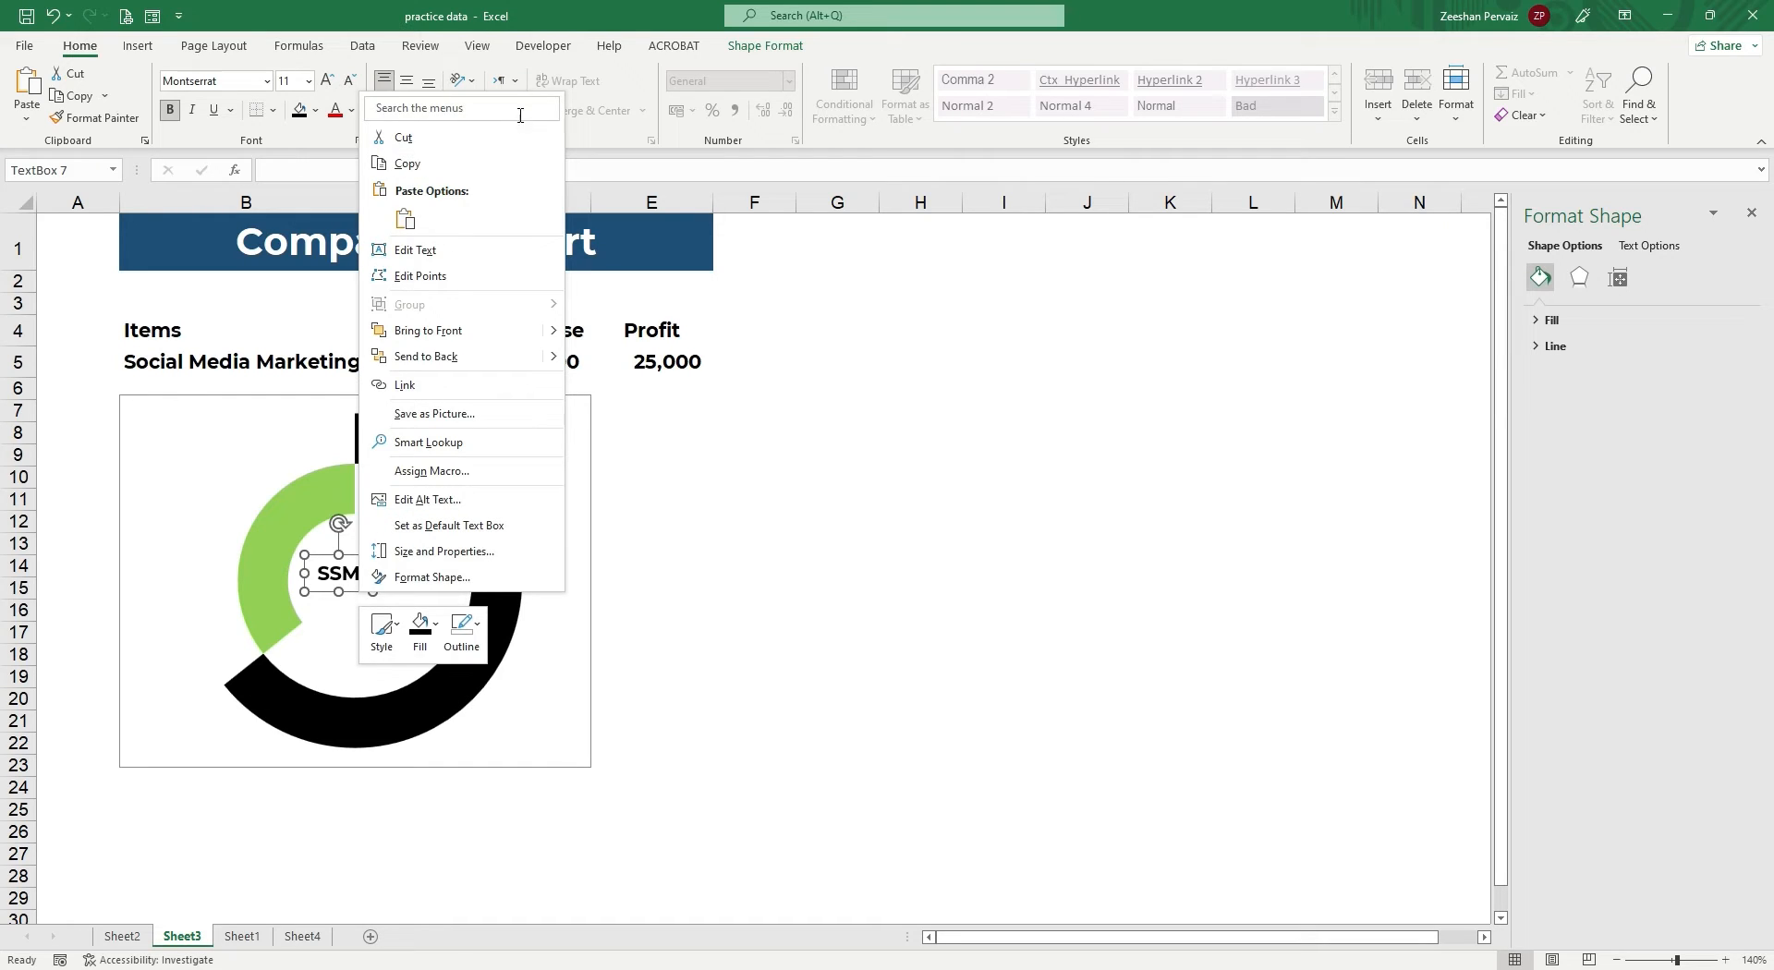
{"action": "left_click", "coordinate": [434, 163]}
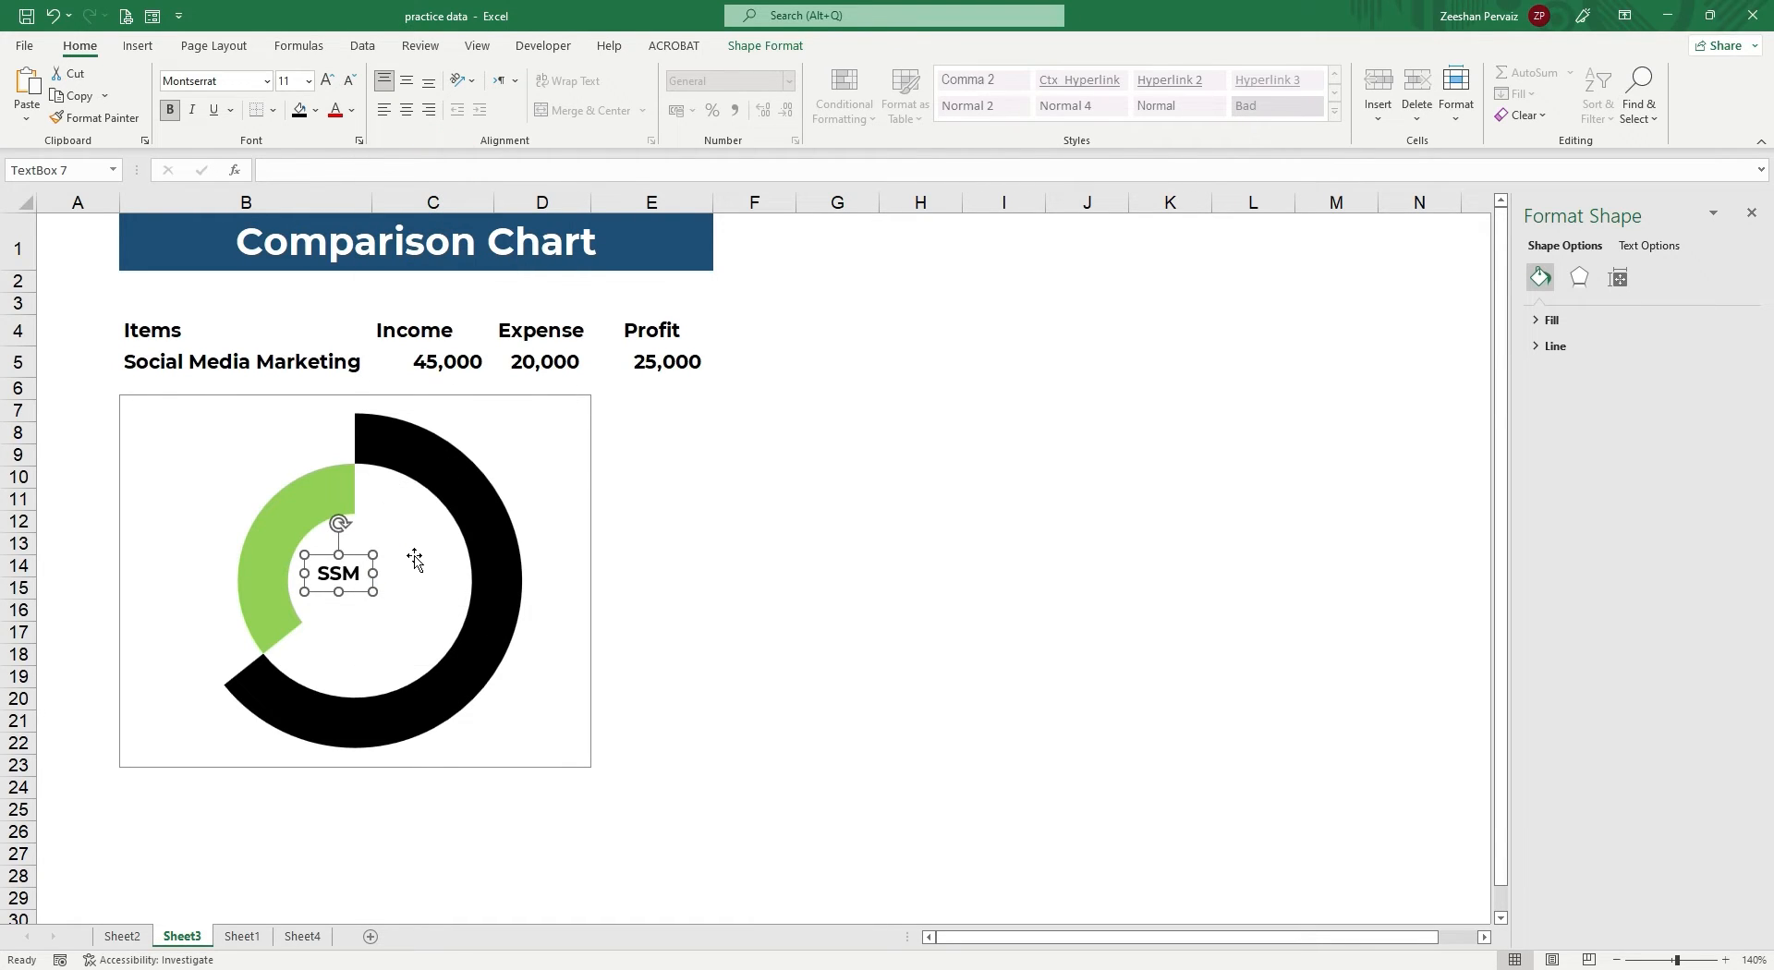
{"action": "right_click", "coordinate": [466, 557]}
{"action": "left_click", "coordinate": [767, 608]}
{"action": "right_click", "coordinate": [663, 584]}
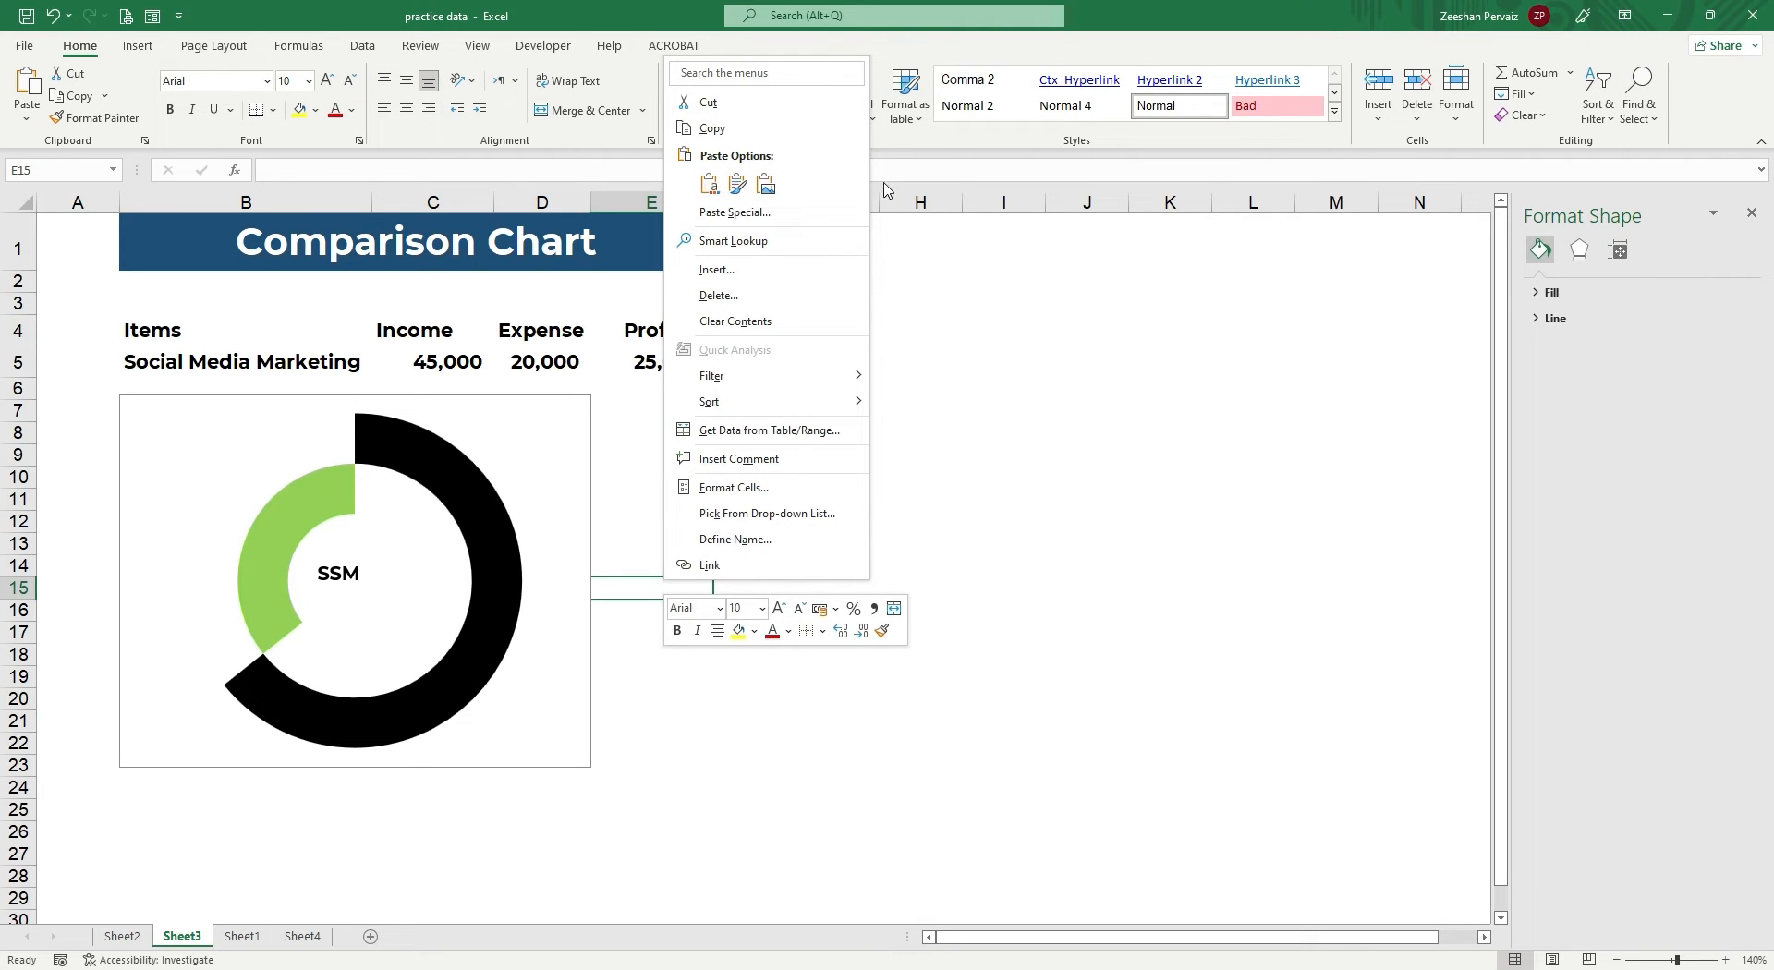
{"action": "left_click", "coordinate": [709, 183]}
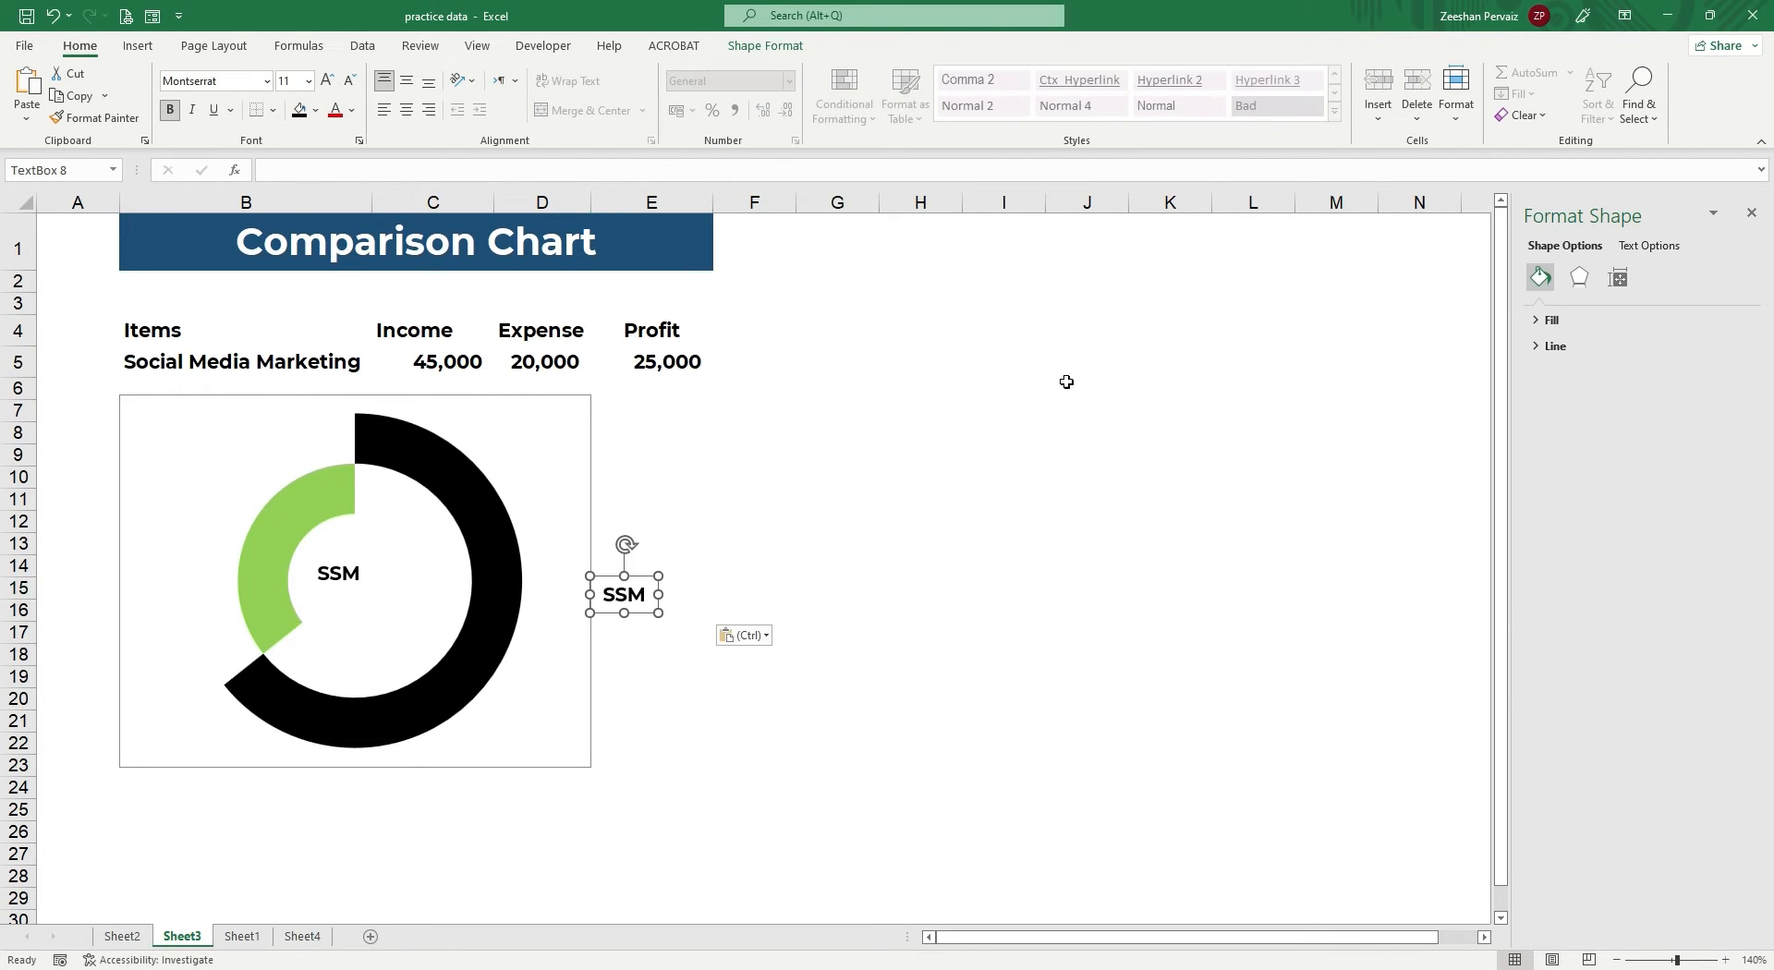
Move the duplicate SSM text box into the doughnut hole, immediately right of the original SSM label.
{"action": "left_click_drag", "start_coordinate": [636, 617], "coordinate": [398, 591]}
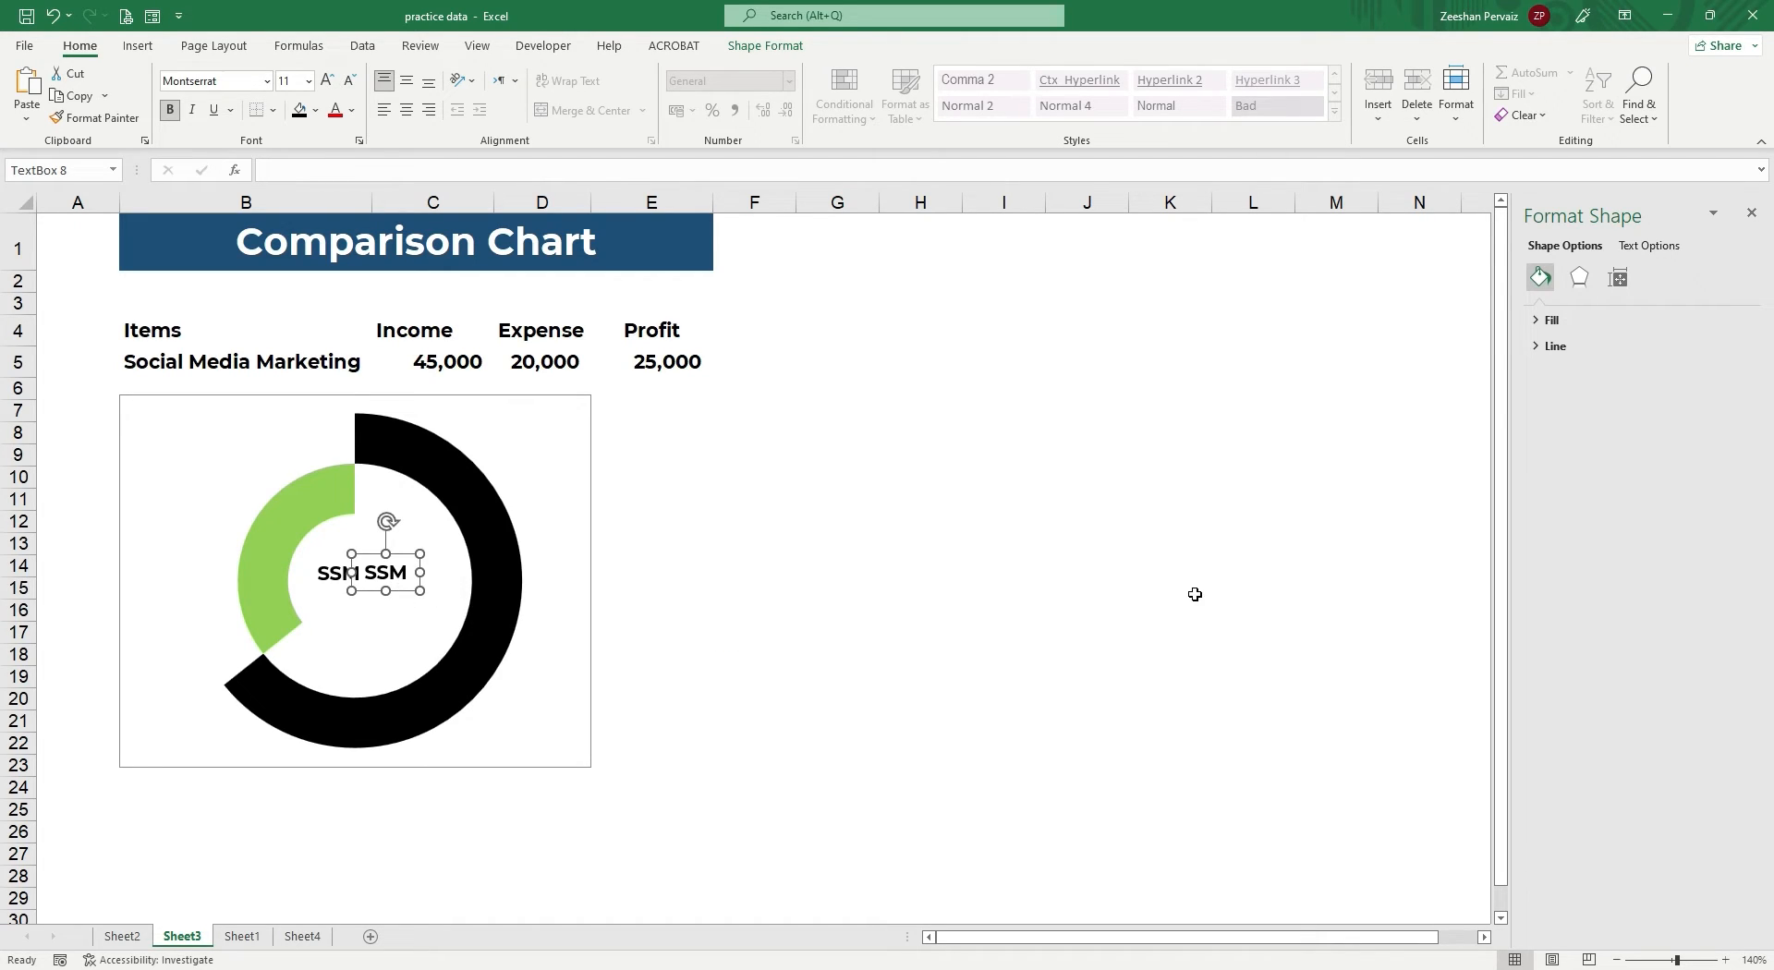
{"action": "key", "text": "Down"}
{"action": "key", "text": "Right"}
{"action": "key", "text": "Left"}
{"action": "key", "text": "Left"}
Link the duplicate text box to the Profit/Loss heading with the formula =$E$4.
{"action": "double_click", "coordinate": [391, 573]}
{"action": "left_click", "coordinate": [399, 577]}
{"action": "left_click", "coordinate": [828, 578]}
{"action": "left_click", "coordinate": [399, 583]}
{"action": "left_click", "coordinate": [333, 167]}
{"action": "type", "text": "="}
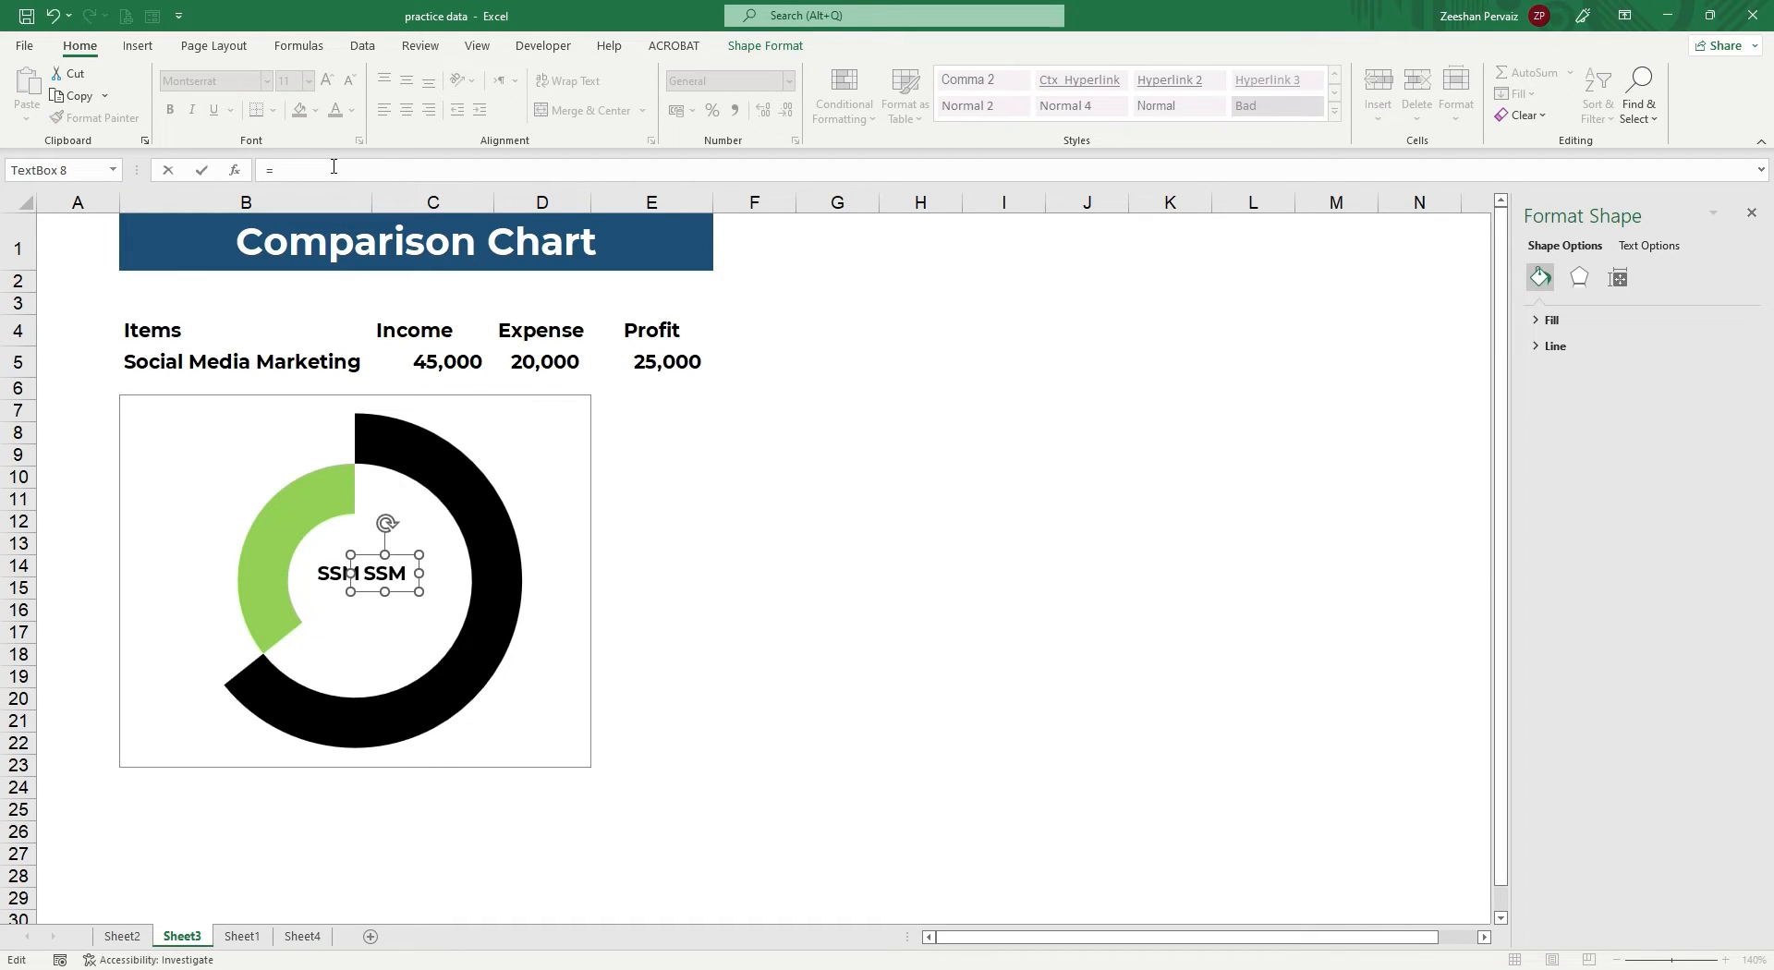
{"action": "left_click", "coordinate": [651, 332]}
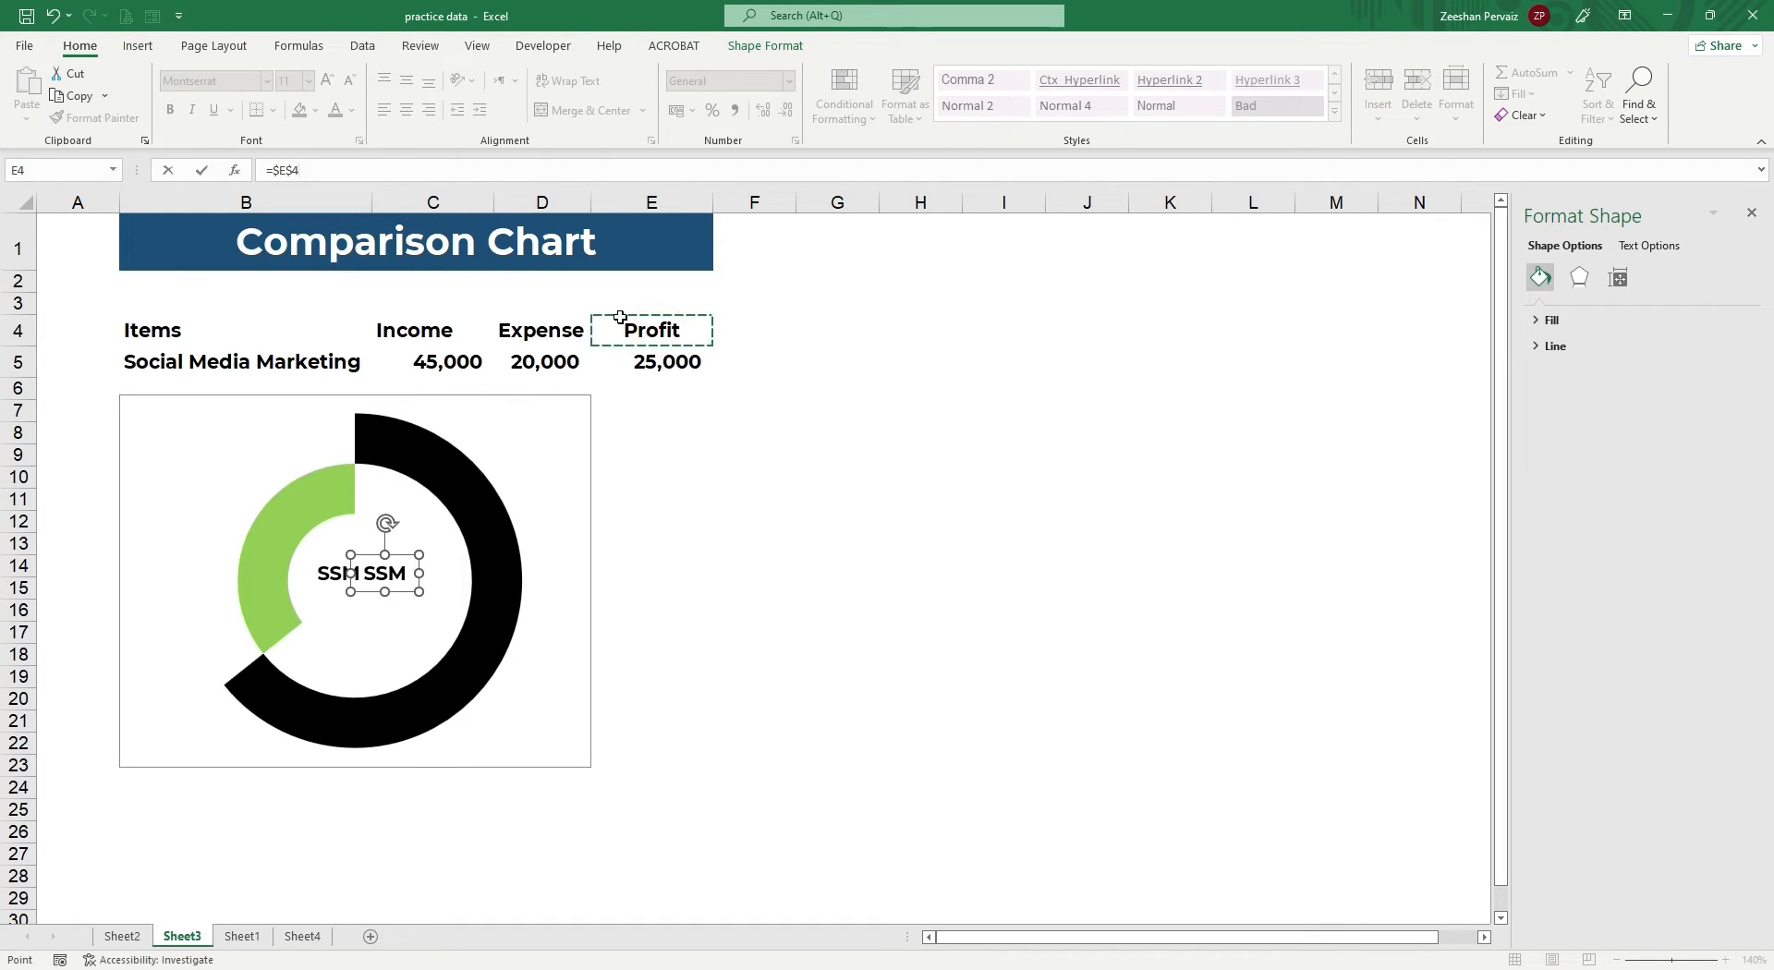
{"action": "key", "text": "Return"}
{"action": "left_click", "coordinate": [784, 456]}
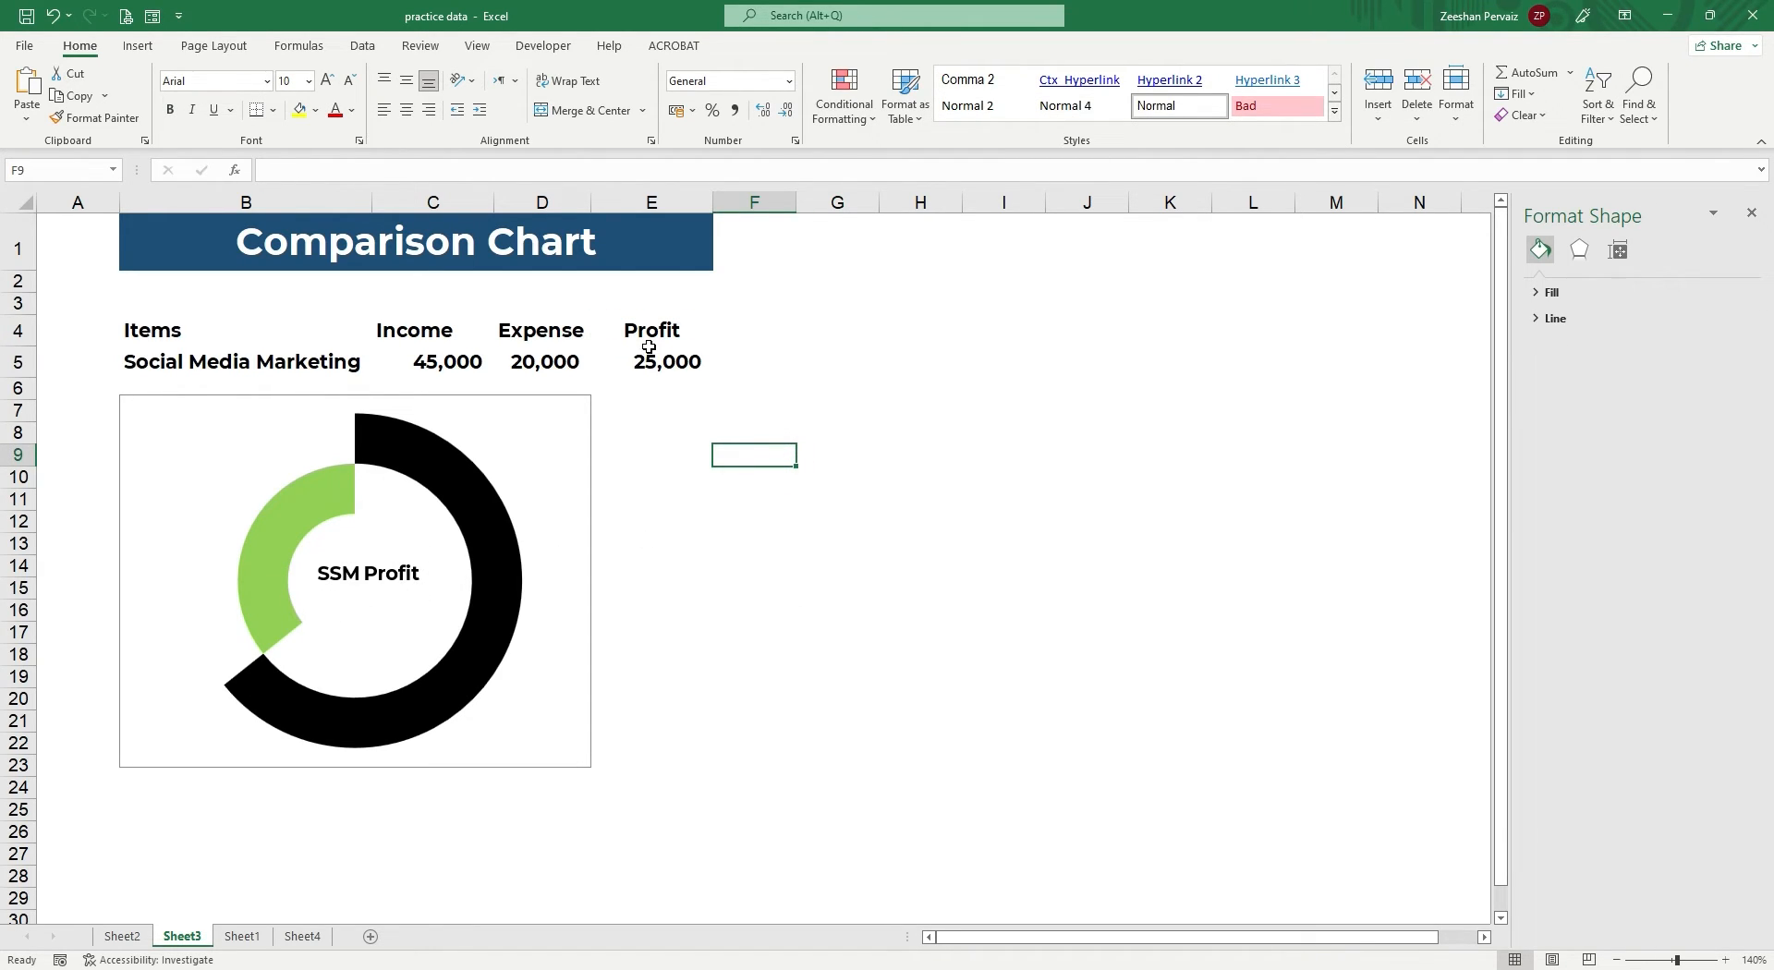
Test the linked heading label by setting the expense in D5 to 46000, and undo that change.
{"action": "left_click", "coordinate": [532, 358]}
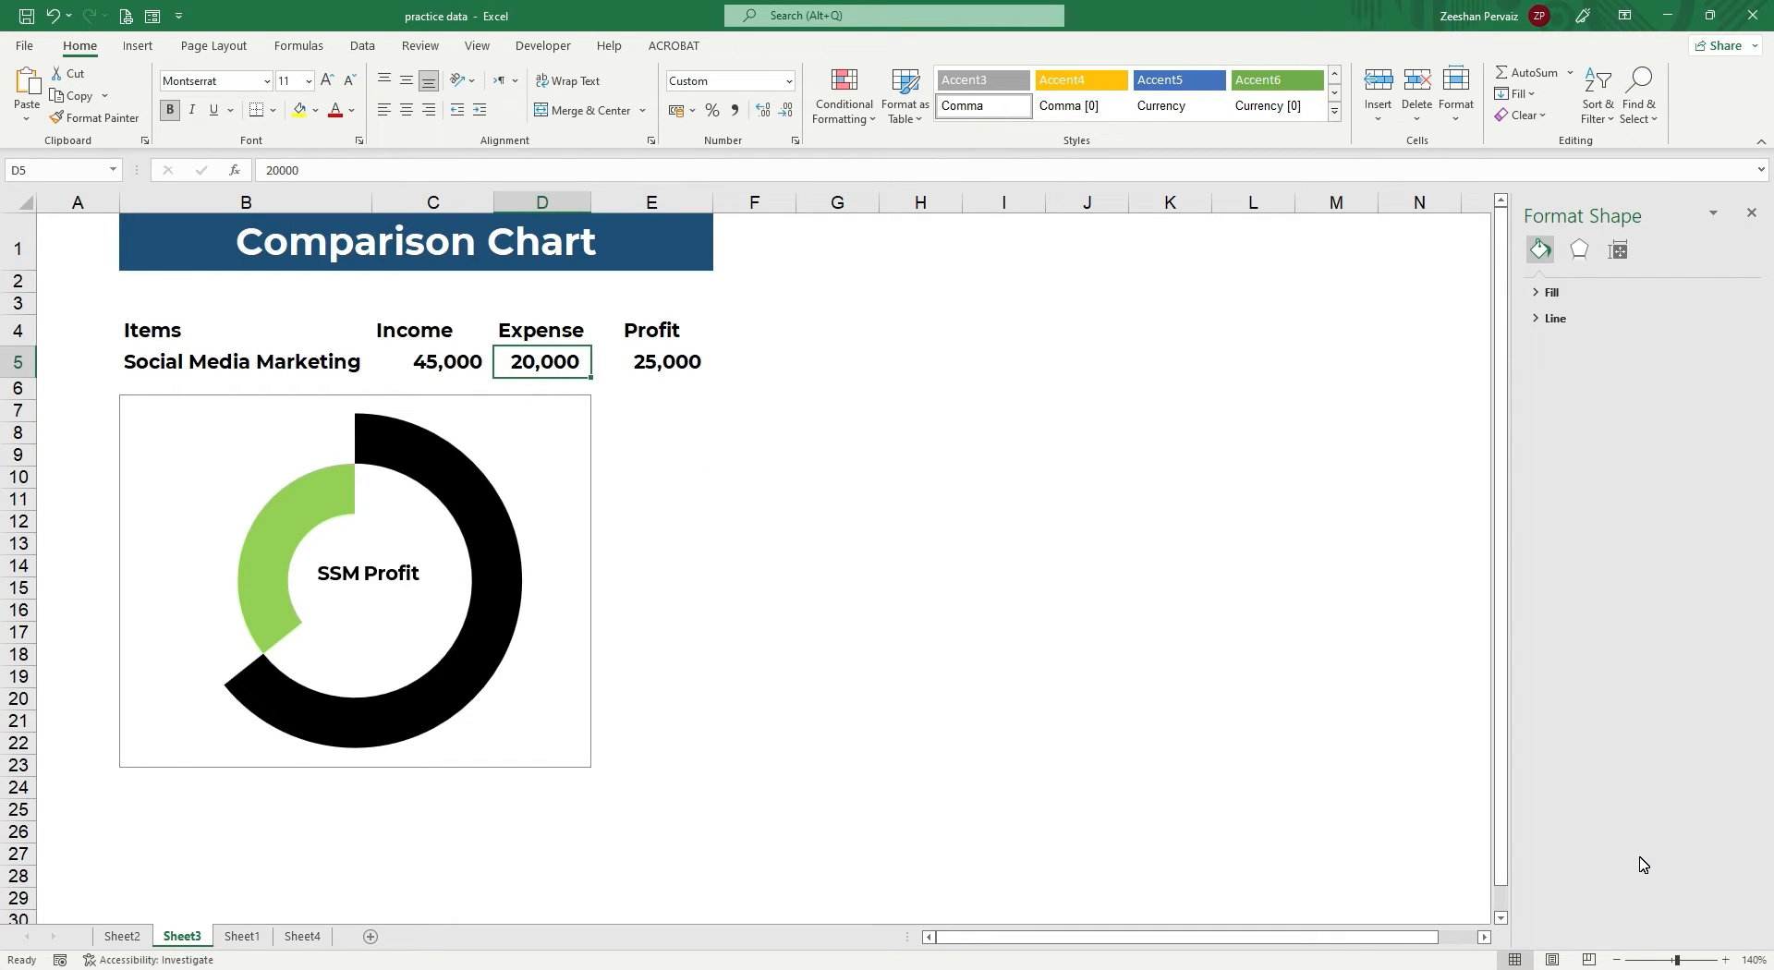
{"action": "type", "text": "4600"}
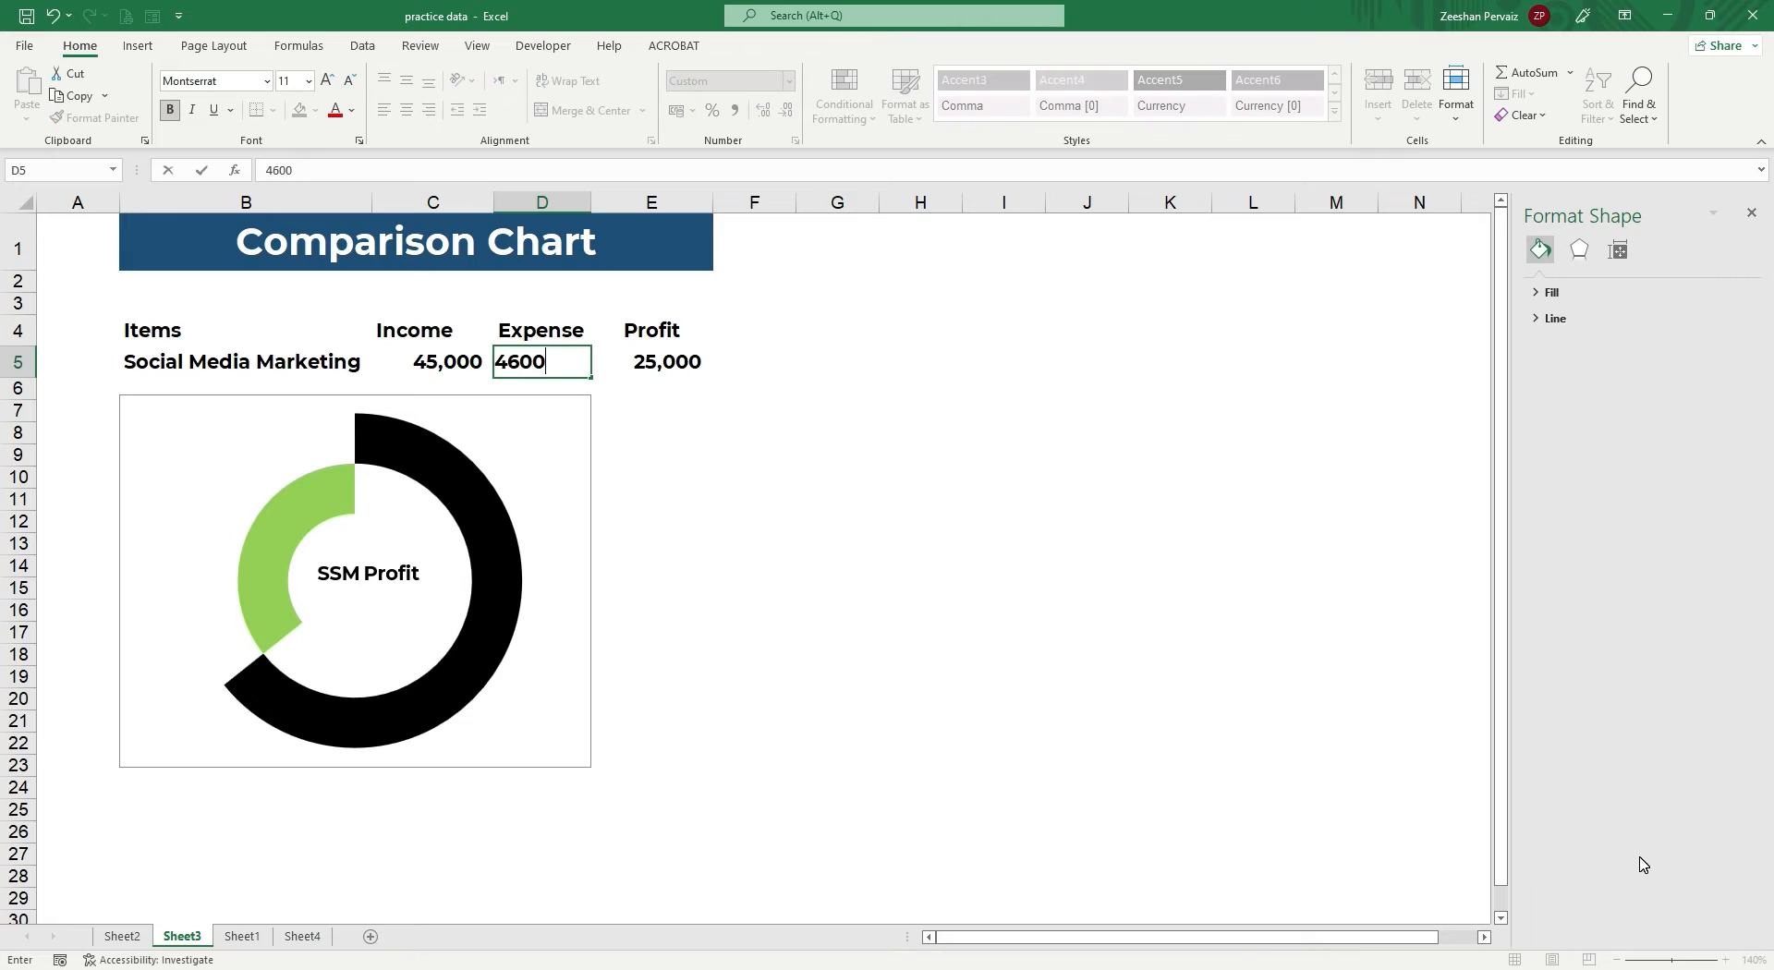
{"action": "key", "text": "Return"}
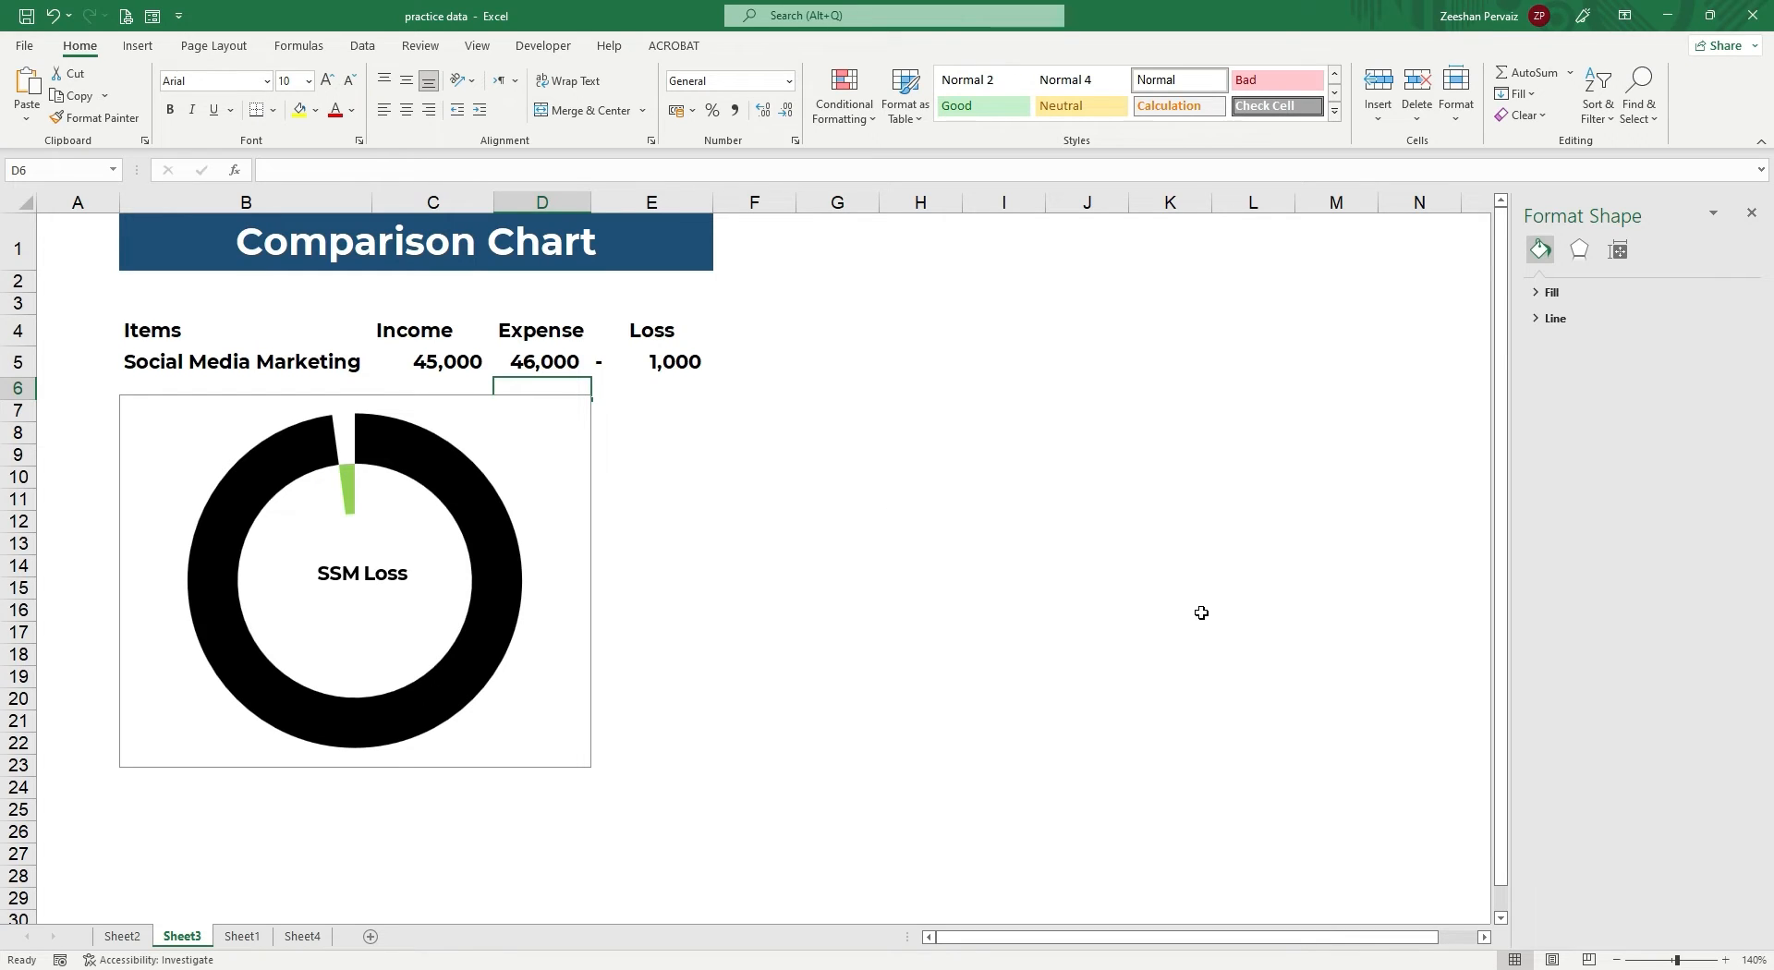
{"action": "key", "text": "ctrl+z"}
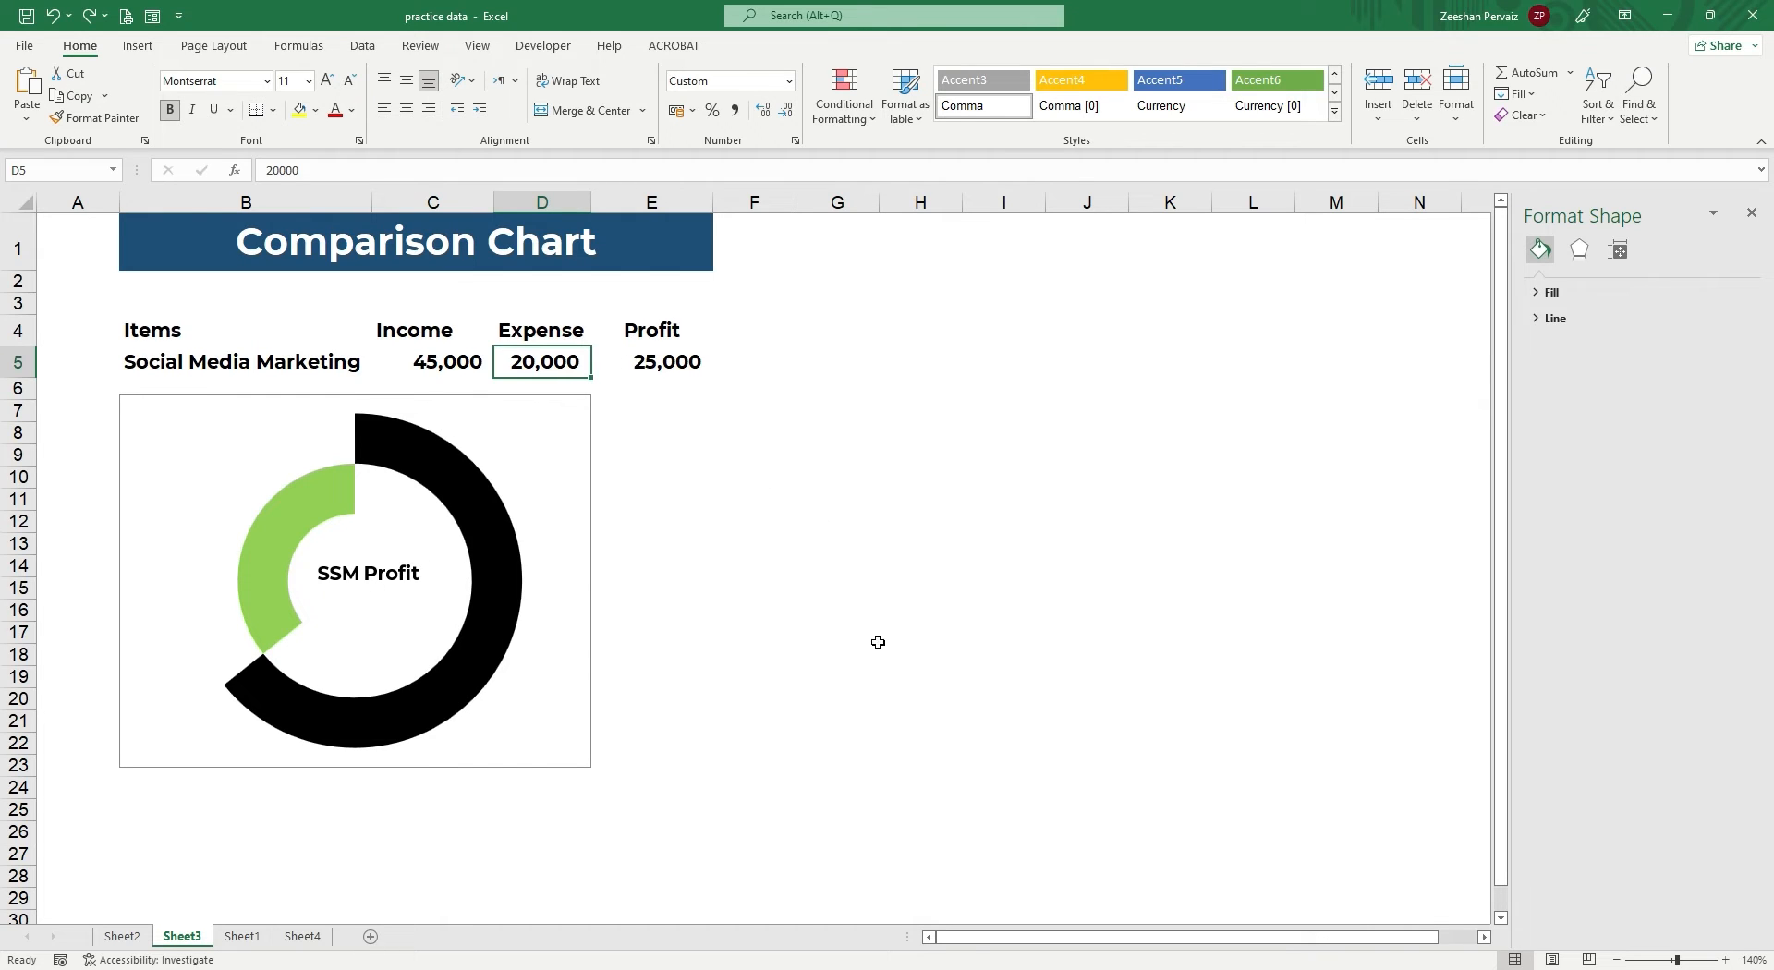
Paste a copy of the linked Profit text box into the chart and place it below the SSM Profit label.
{"action": "left_click", "coordinate": [349, 616]}
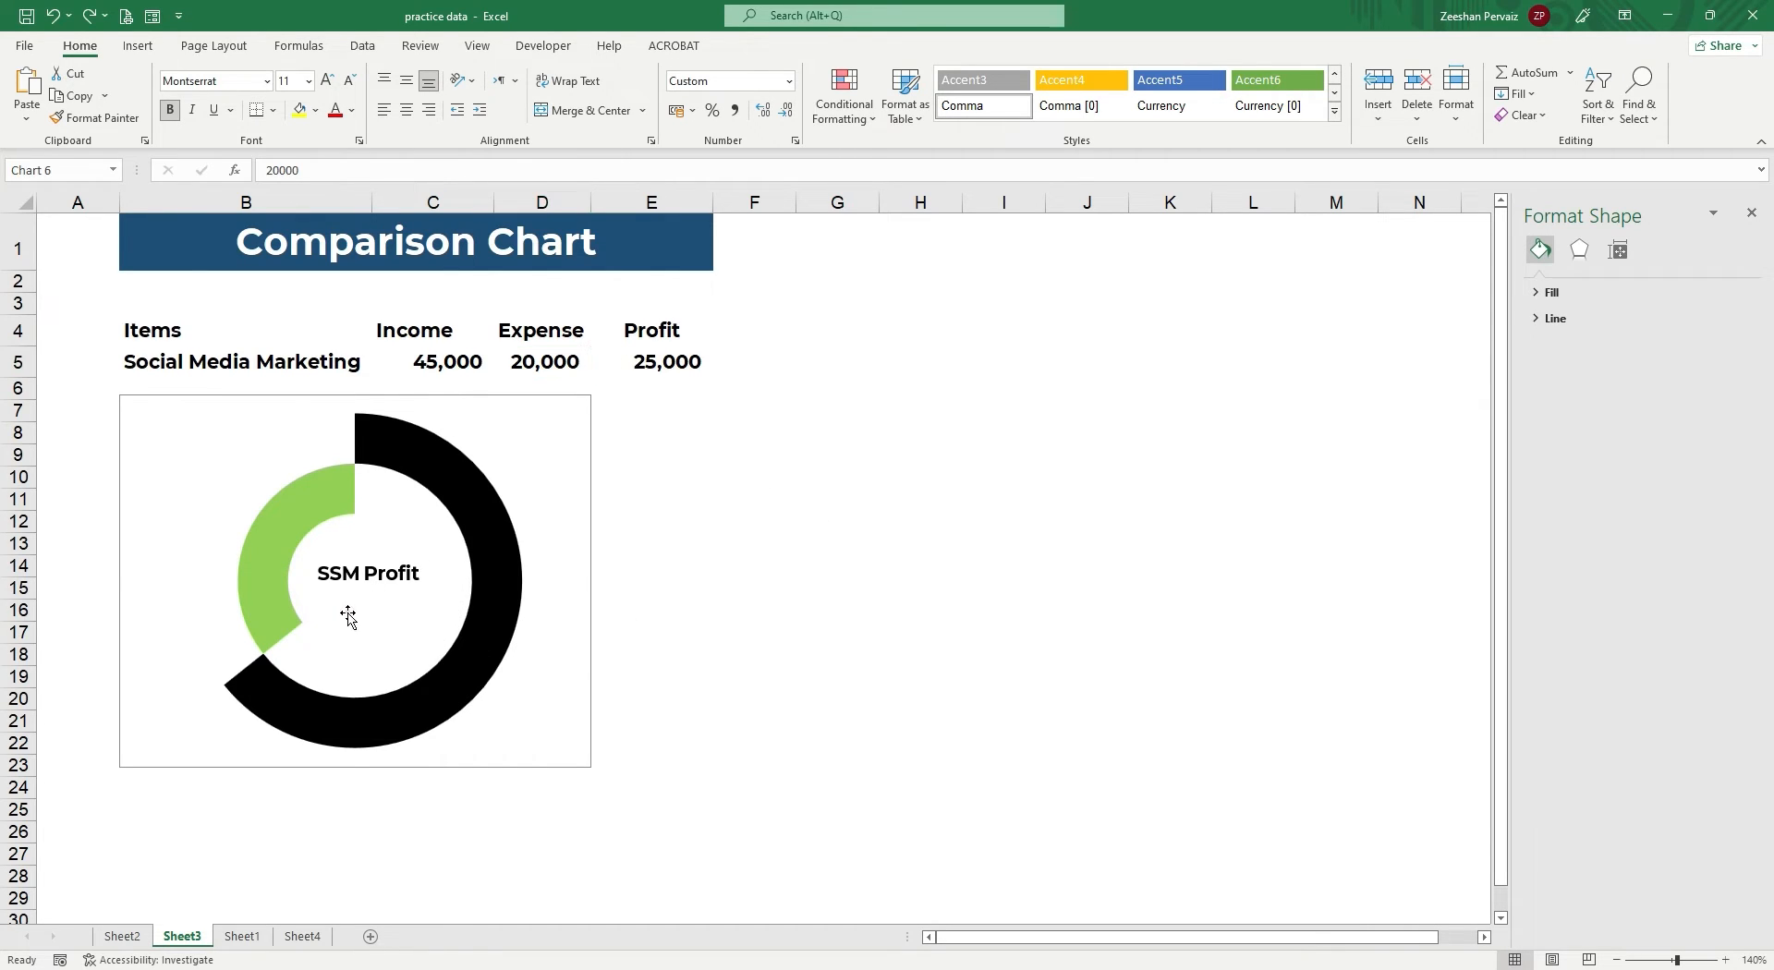
{"action": "left_click", "coordinate": [812, 523]}
{"action": "left_click", "coordinate": [378, 572]}
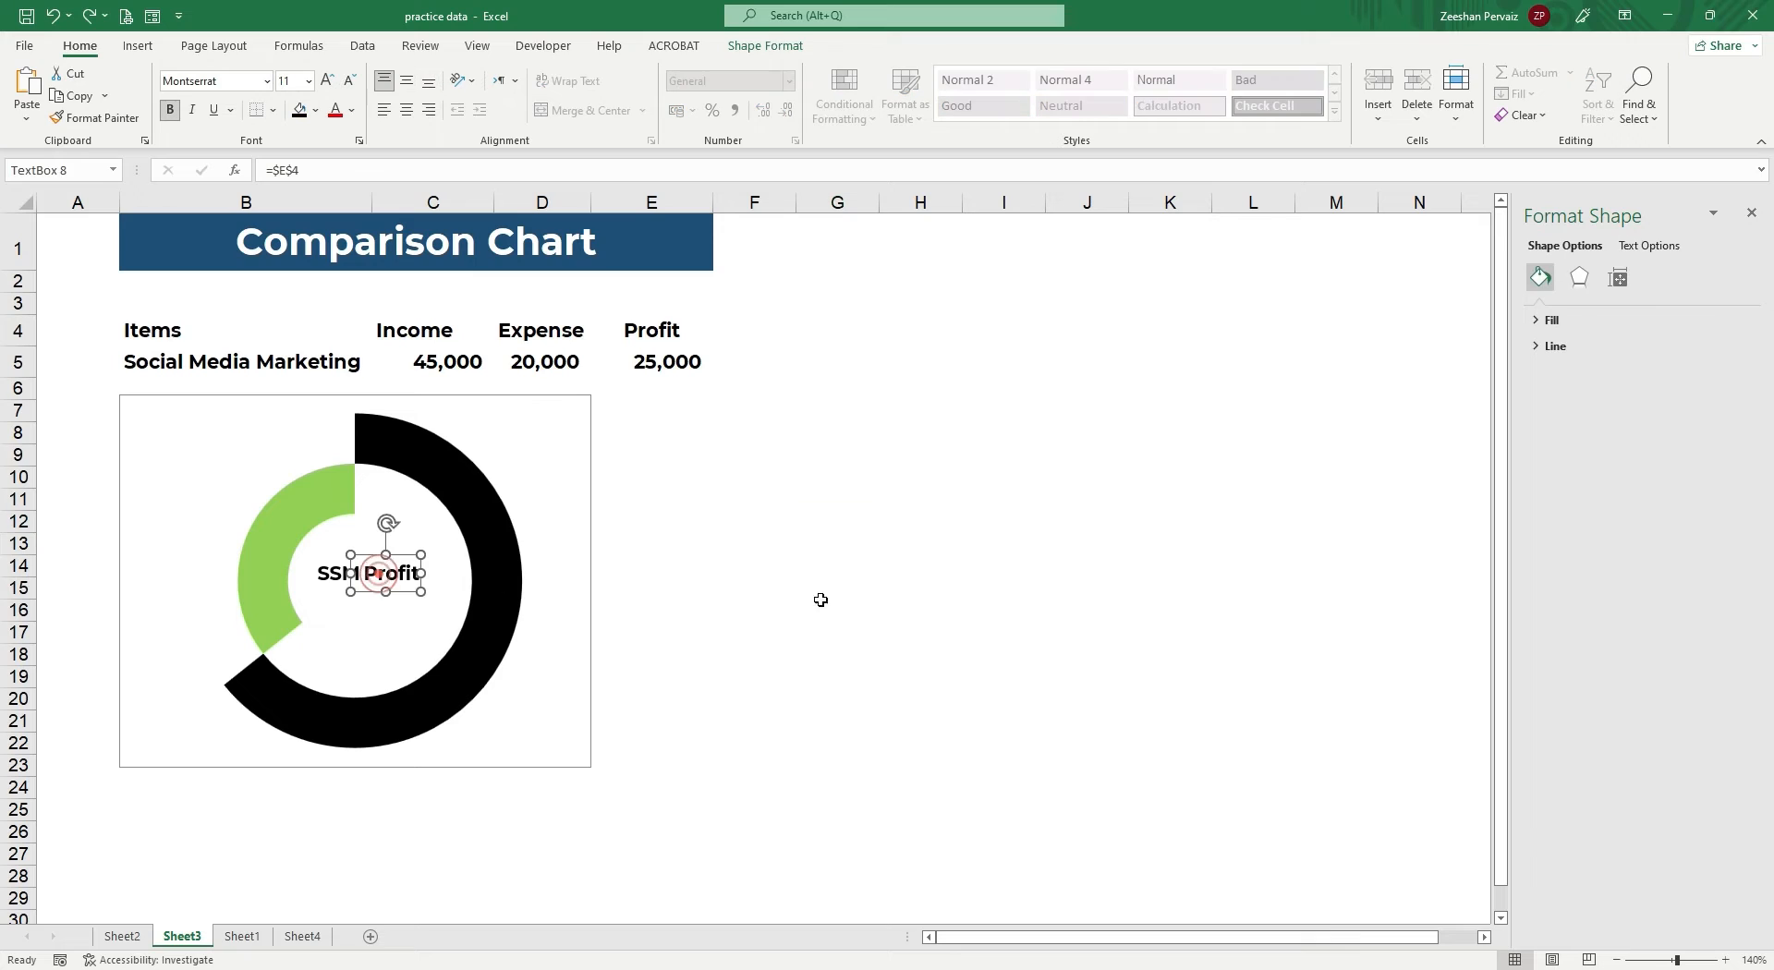
{"action": "left_click", "coordinate": [352, 619]}
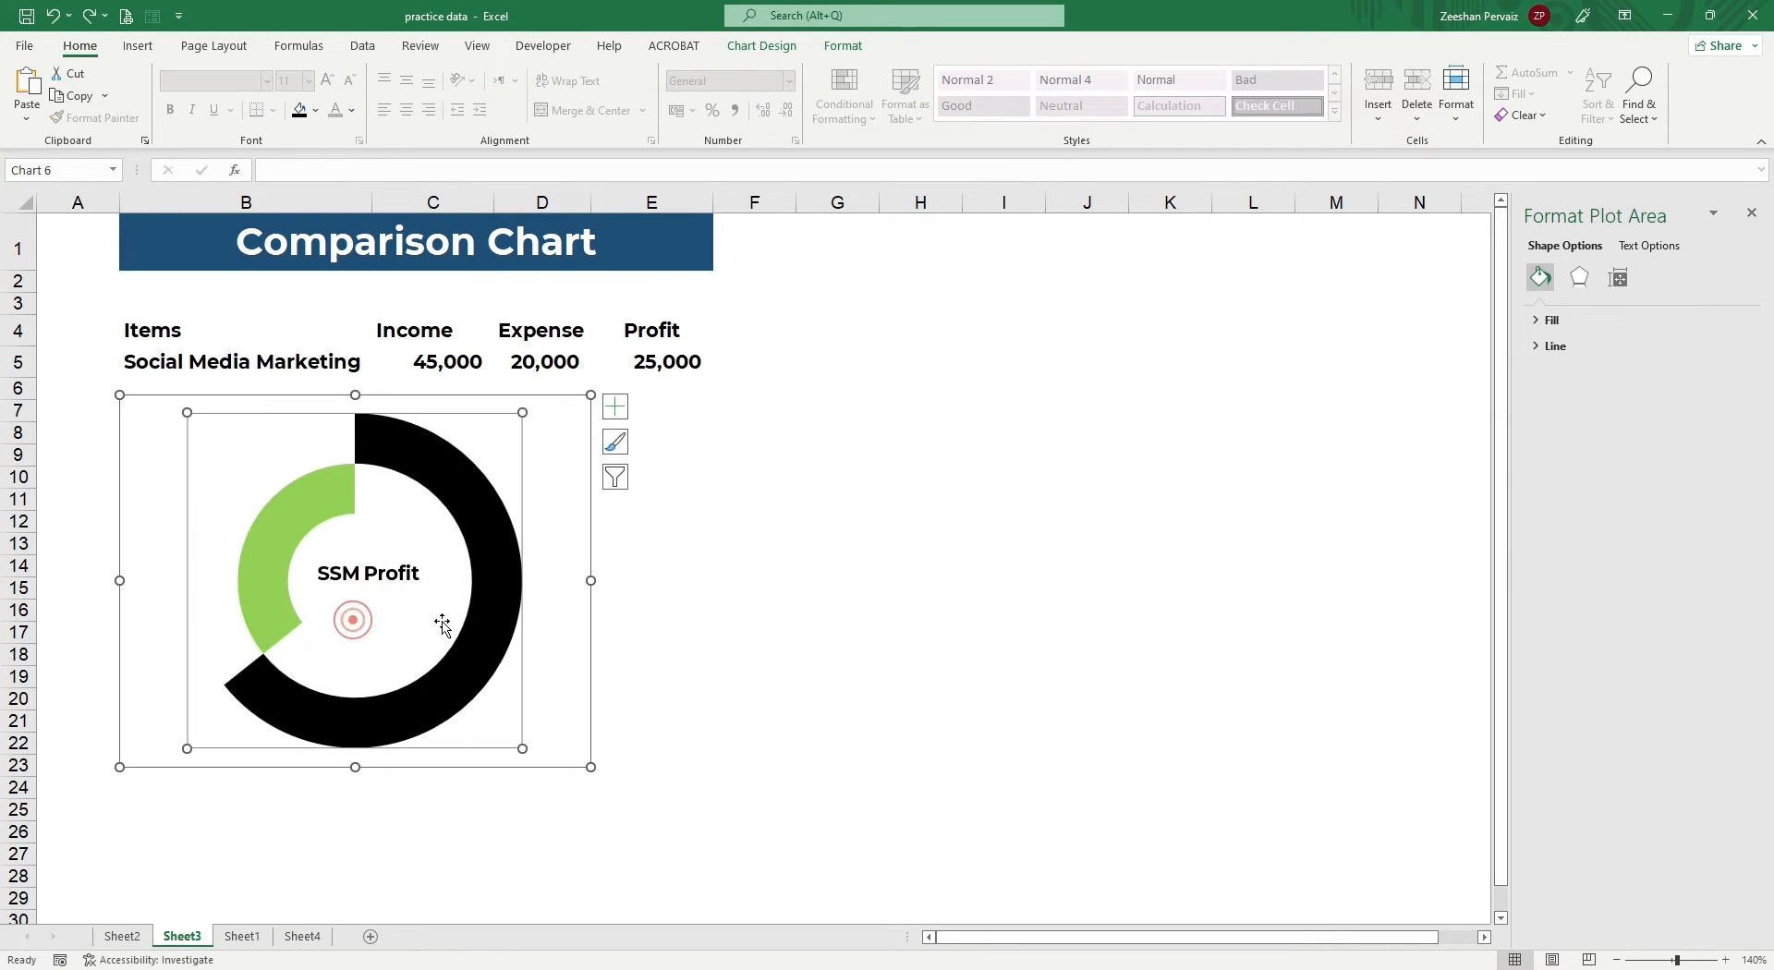
{"action": "key", "text": "ctrl+v"}
{"action": "left_click_drag", "start_coordinate": [177, 437], "coordinate": [377, 626]}
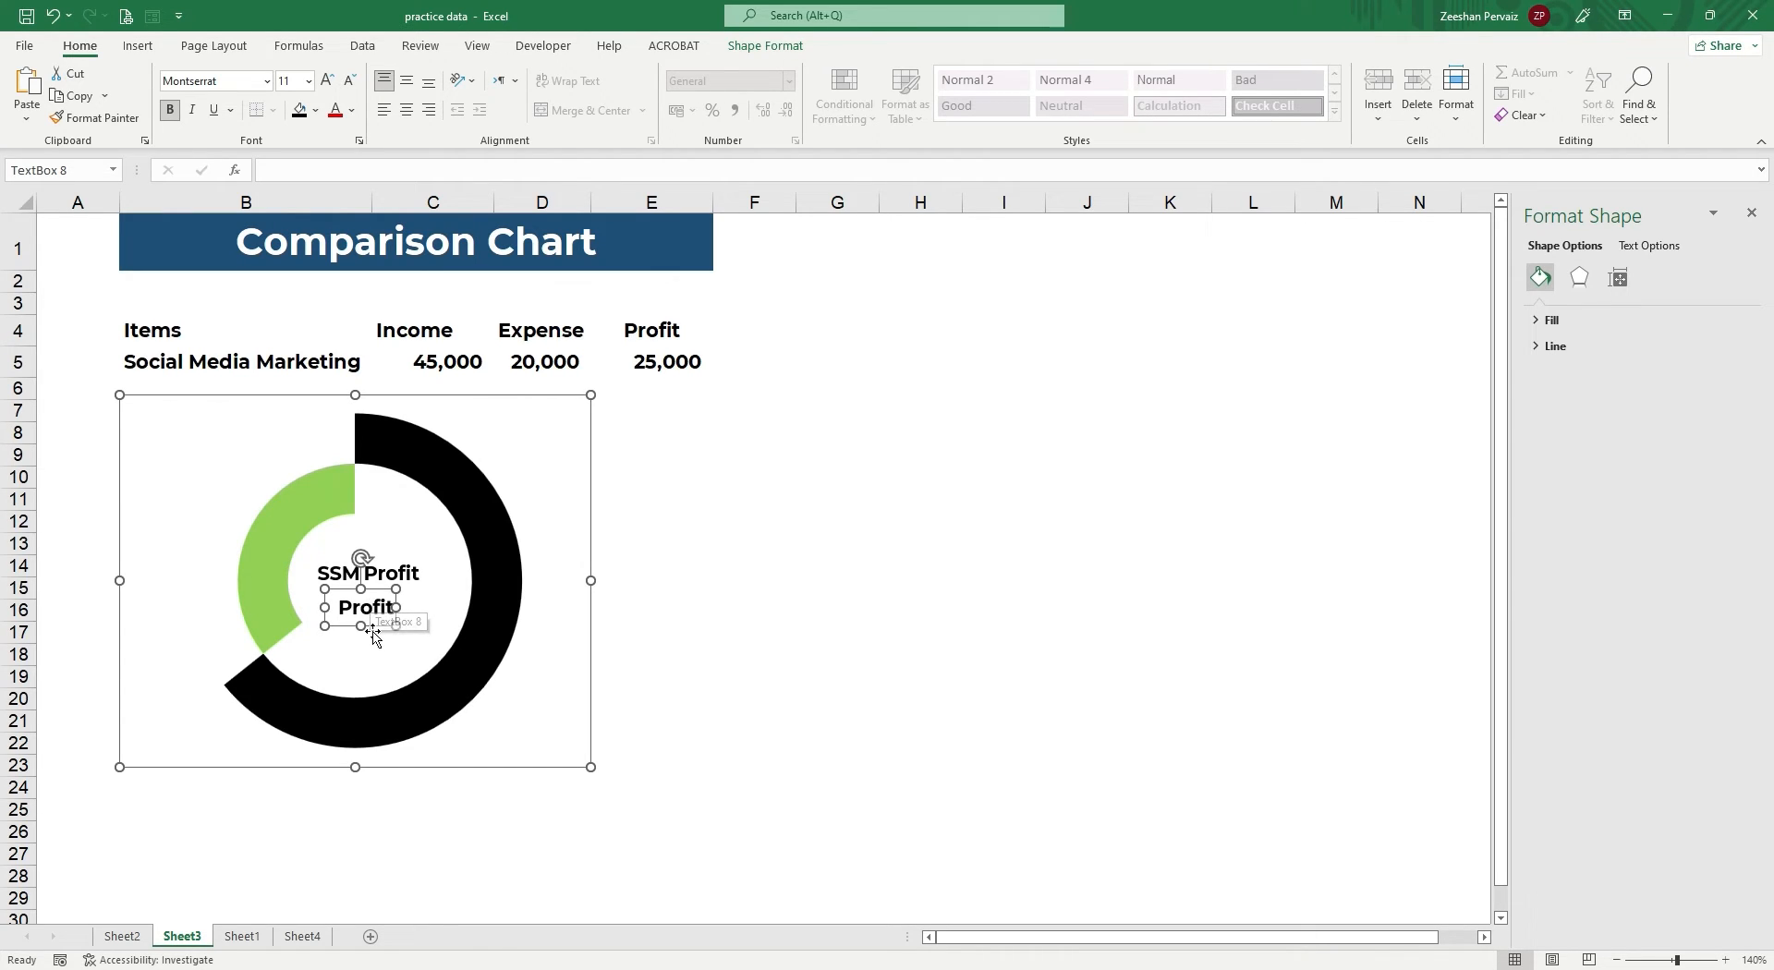
Link the lower text box to the profit amount with the formula =Sheet3!$E$5.
{"action": "left_click", "coordinate": [370, 628]}
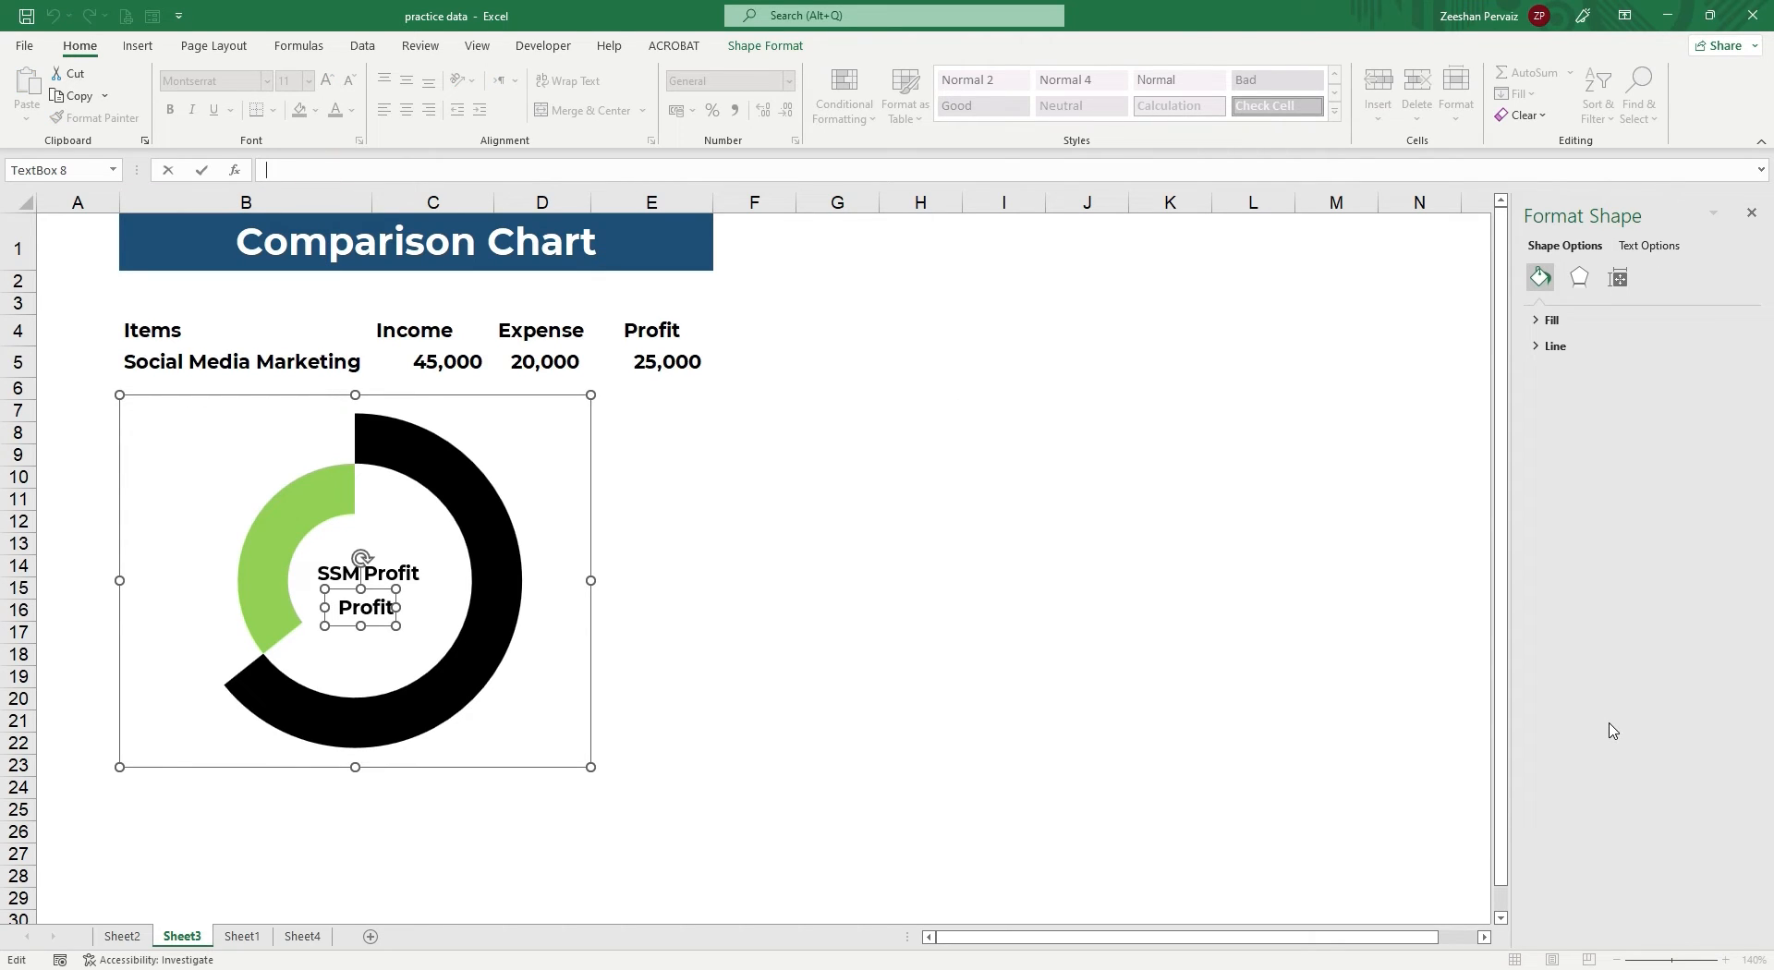
{"action": "type", "text": "="}
{"action": "left_click", "coordinate": [685, 361]}
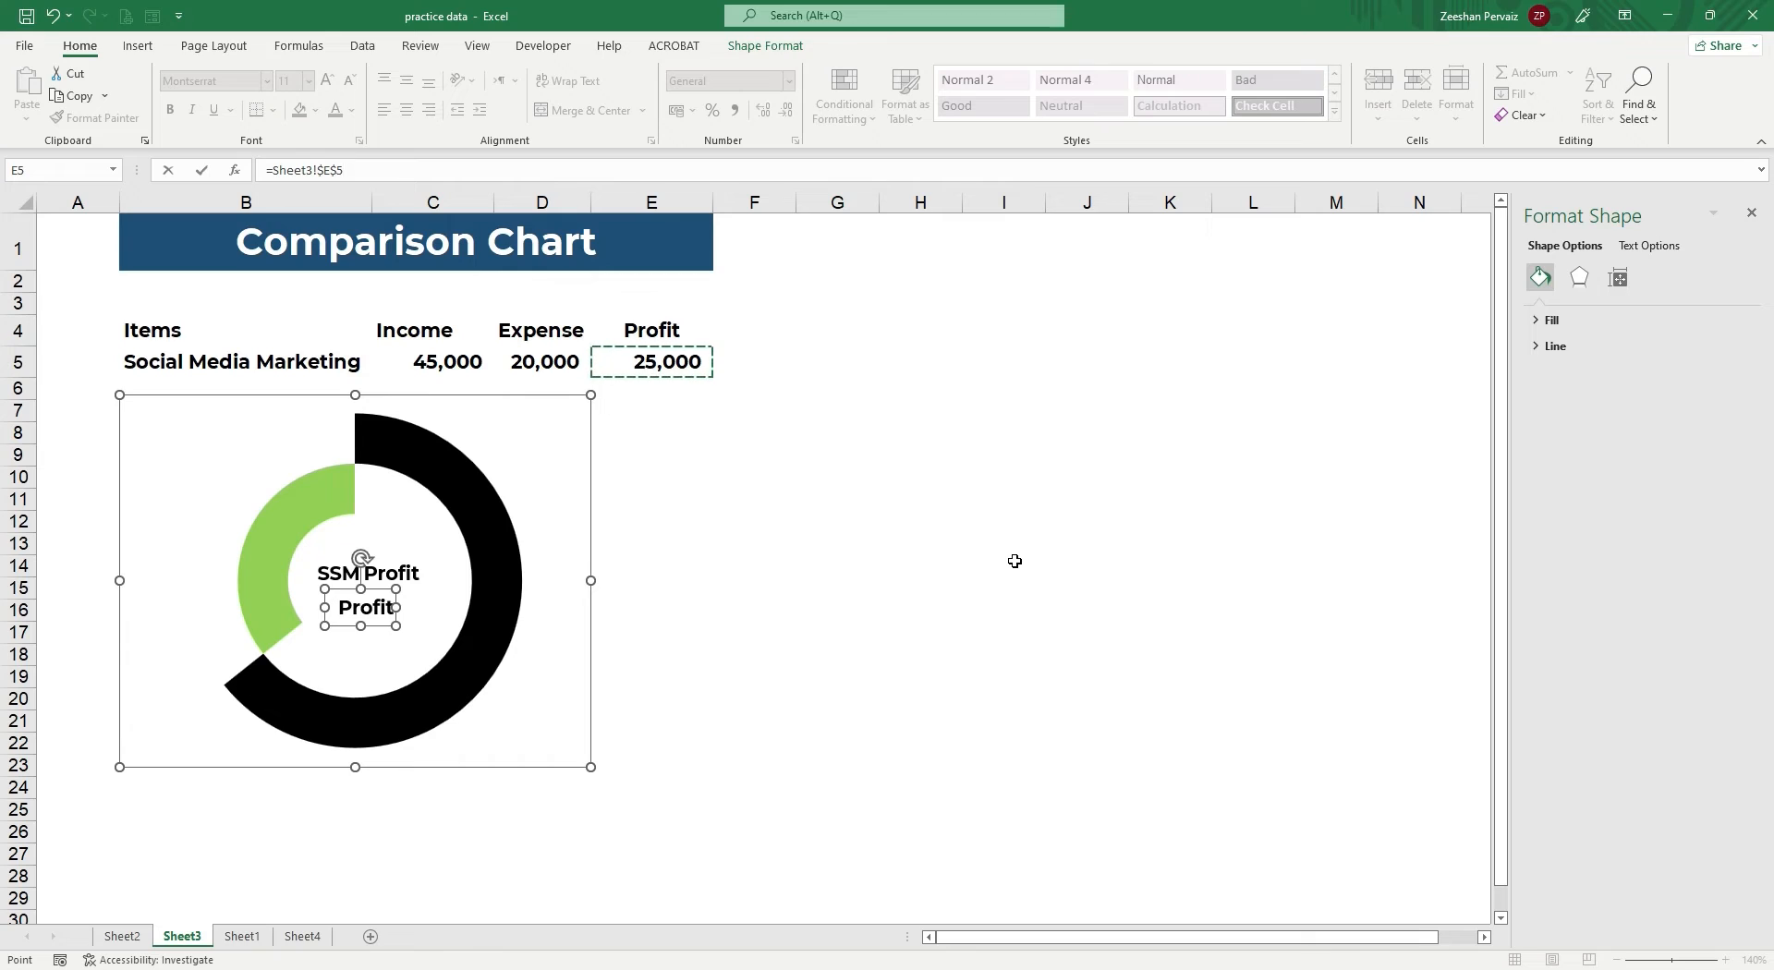
{"action": "key", "text": "Return"}
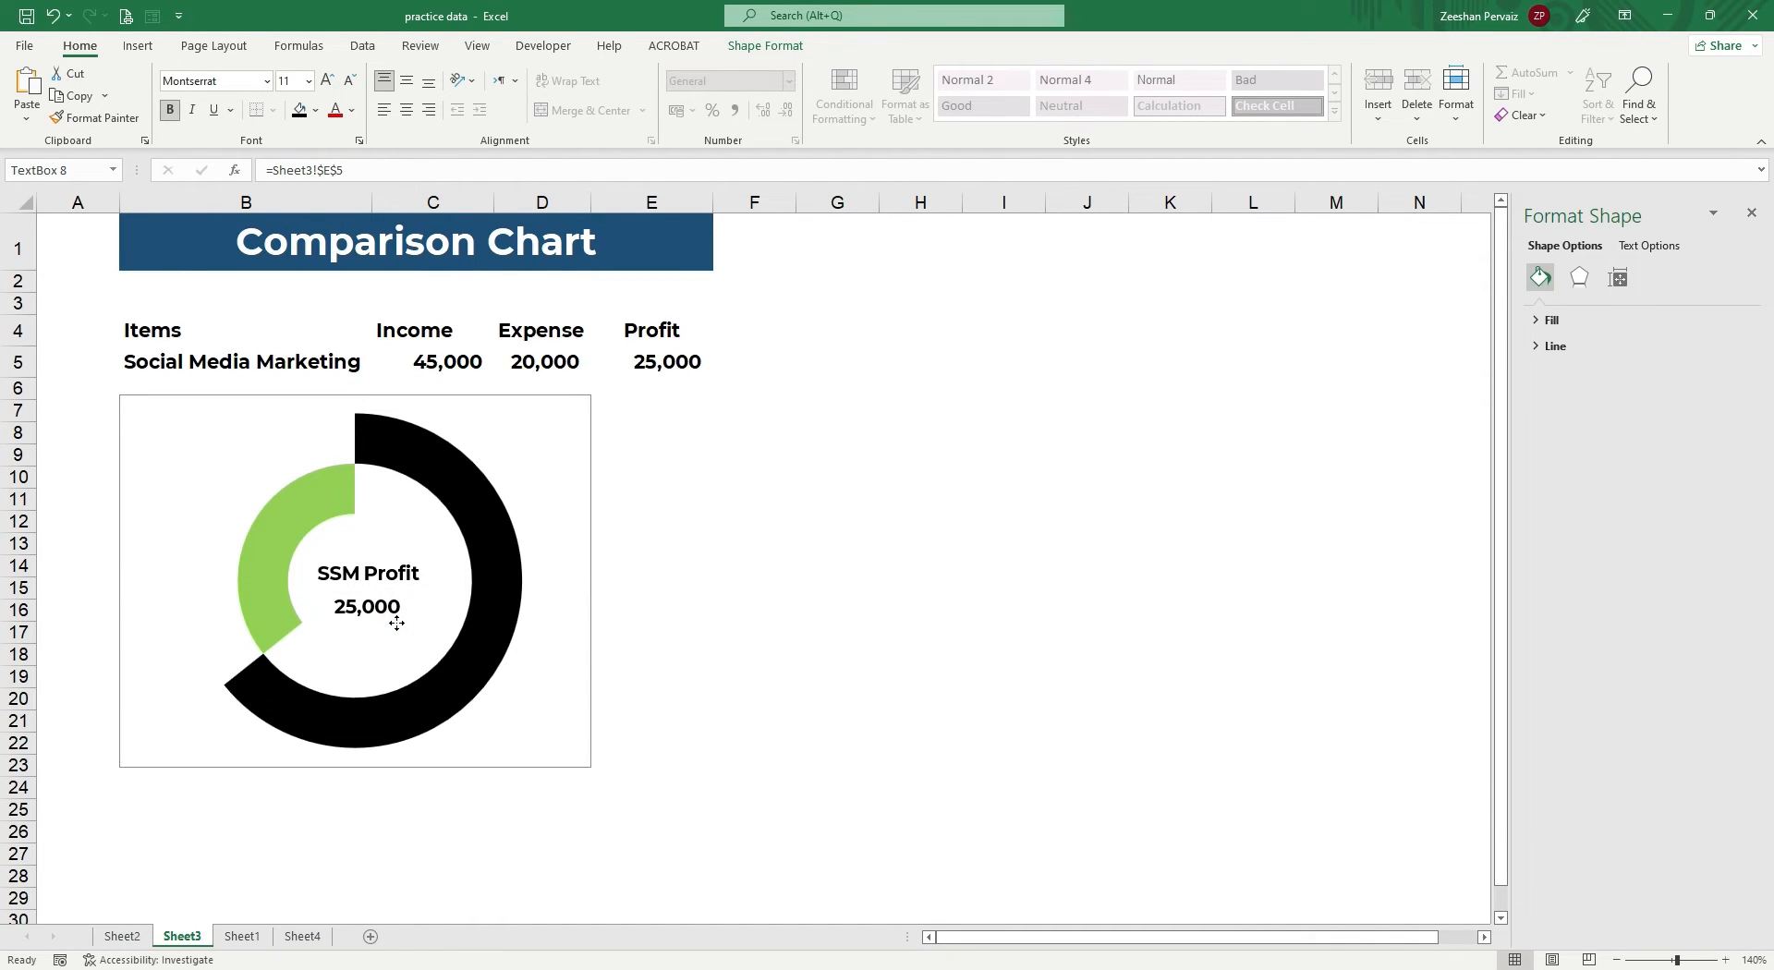
{"action": "left_click", "coordinate": [918, 600]}
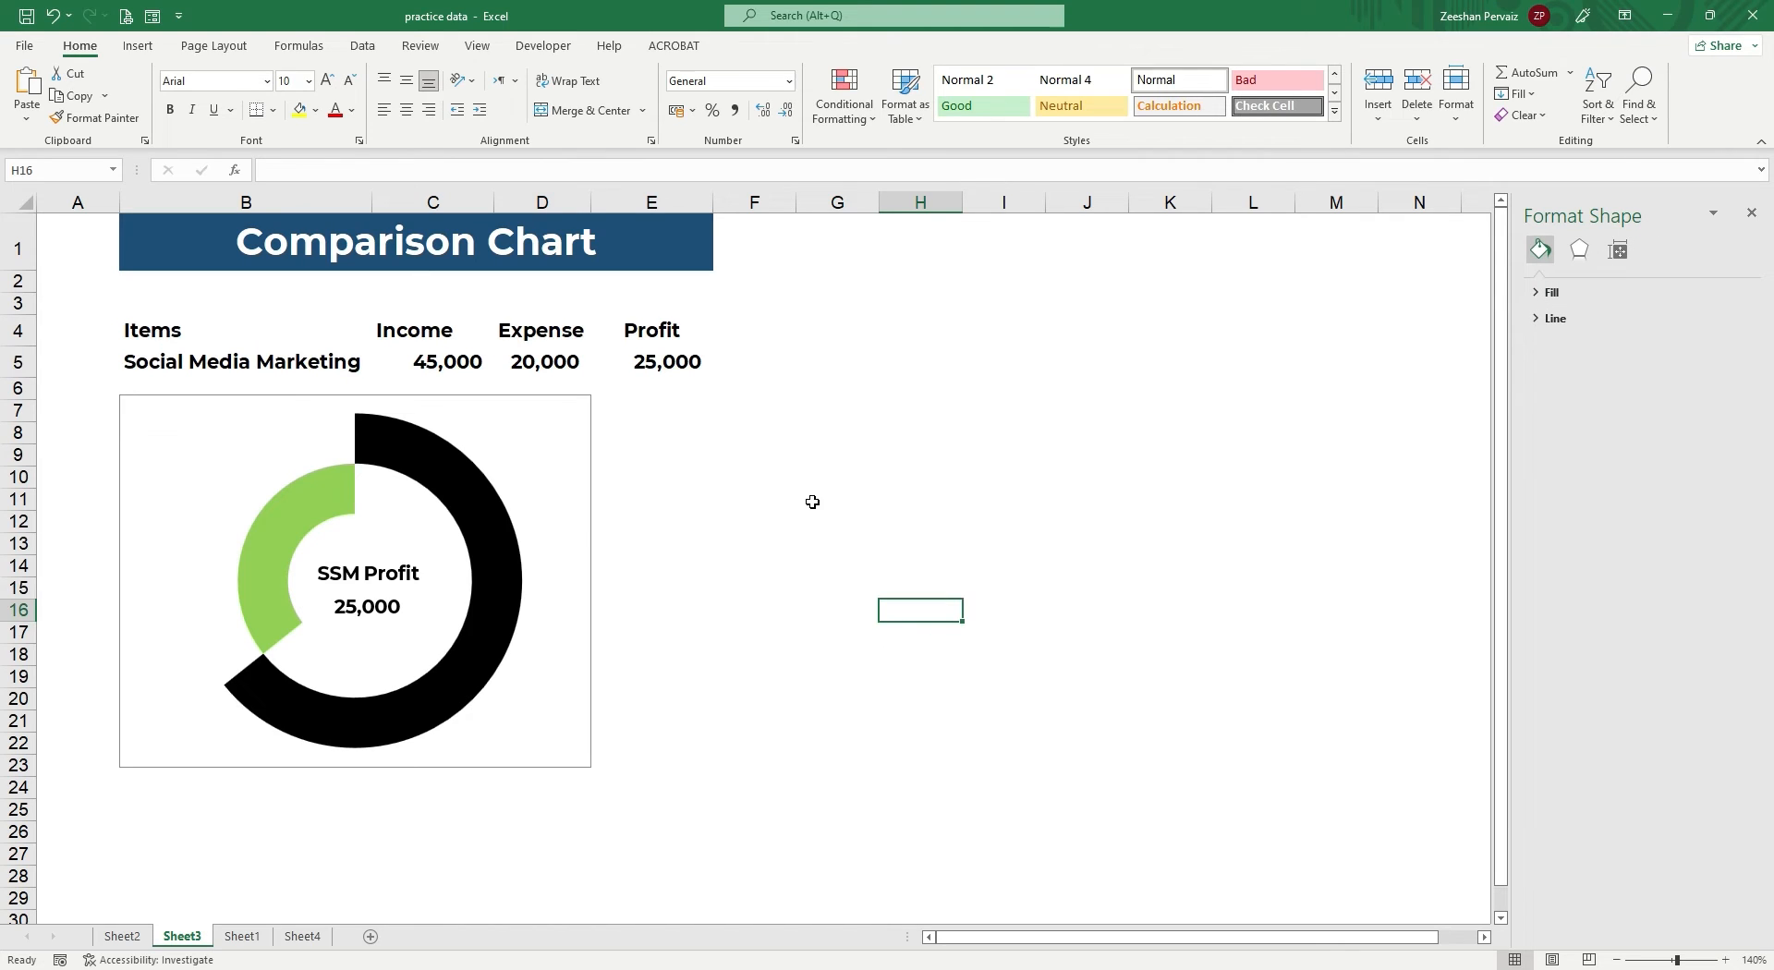
Test the chart and its centre labels by entering expenses of 12000, 172000 and 7634 in D5.
{"action": "left_click", "coordinate": [550, 356]}
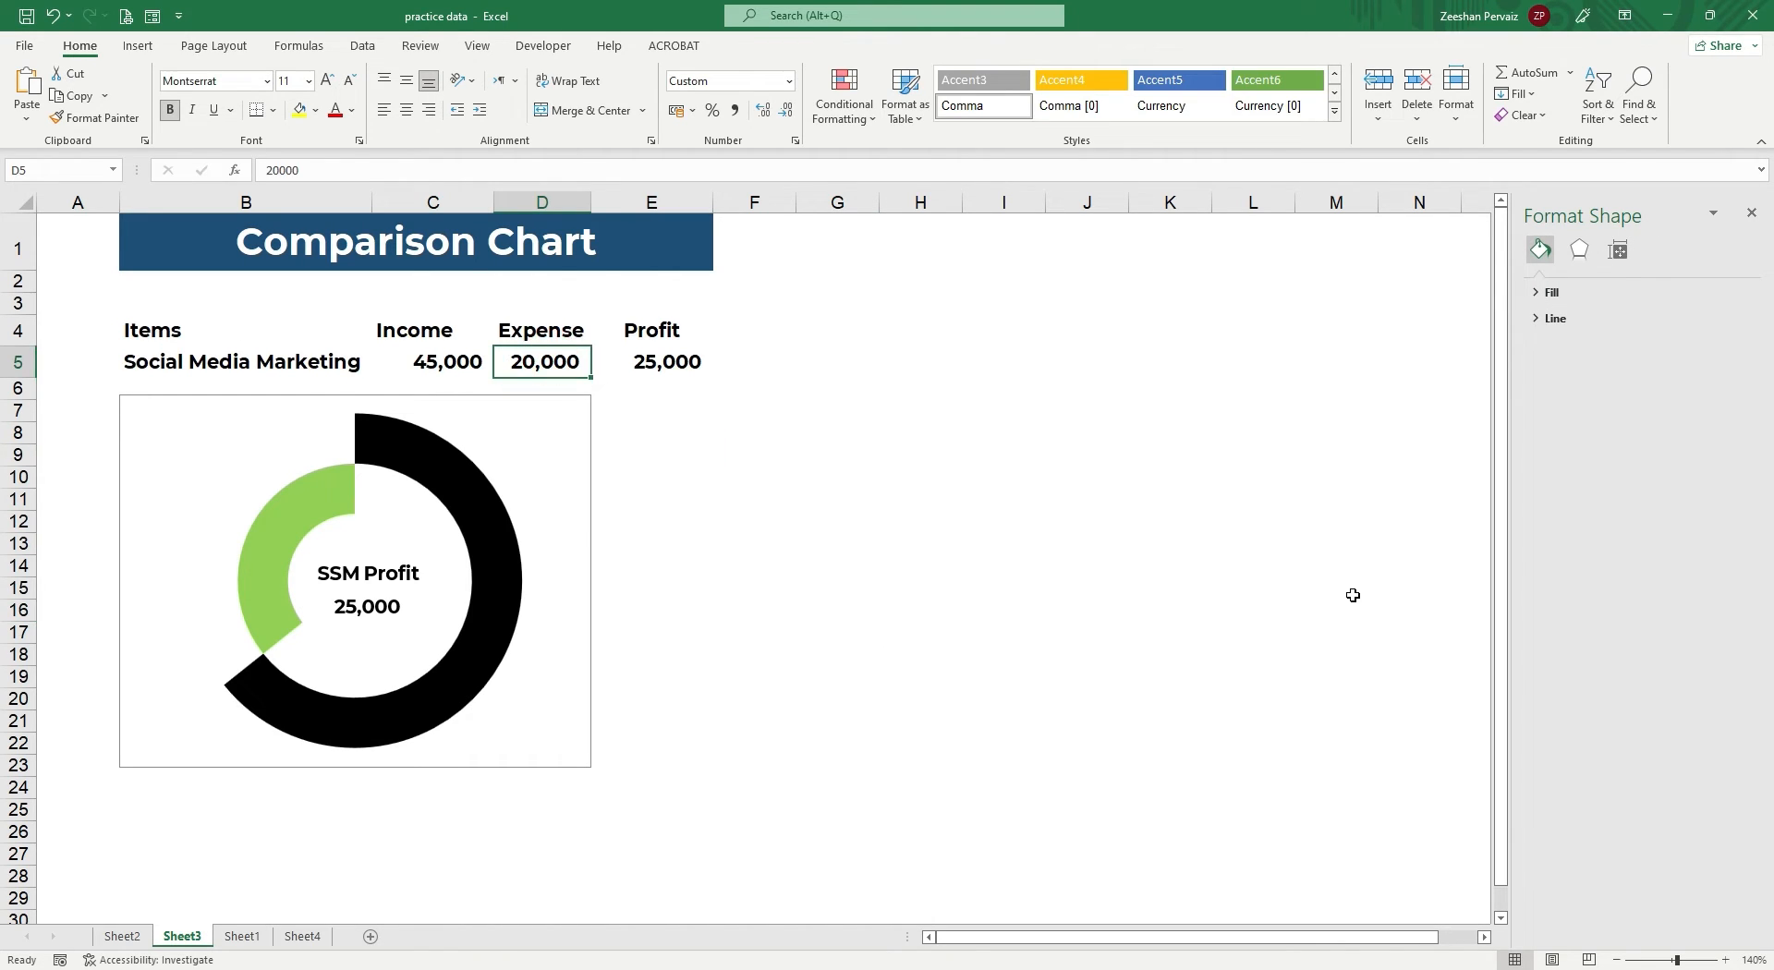
{"action": "type", "text": "12000"}
{"action": "key", "text": "Return"}
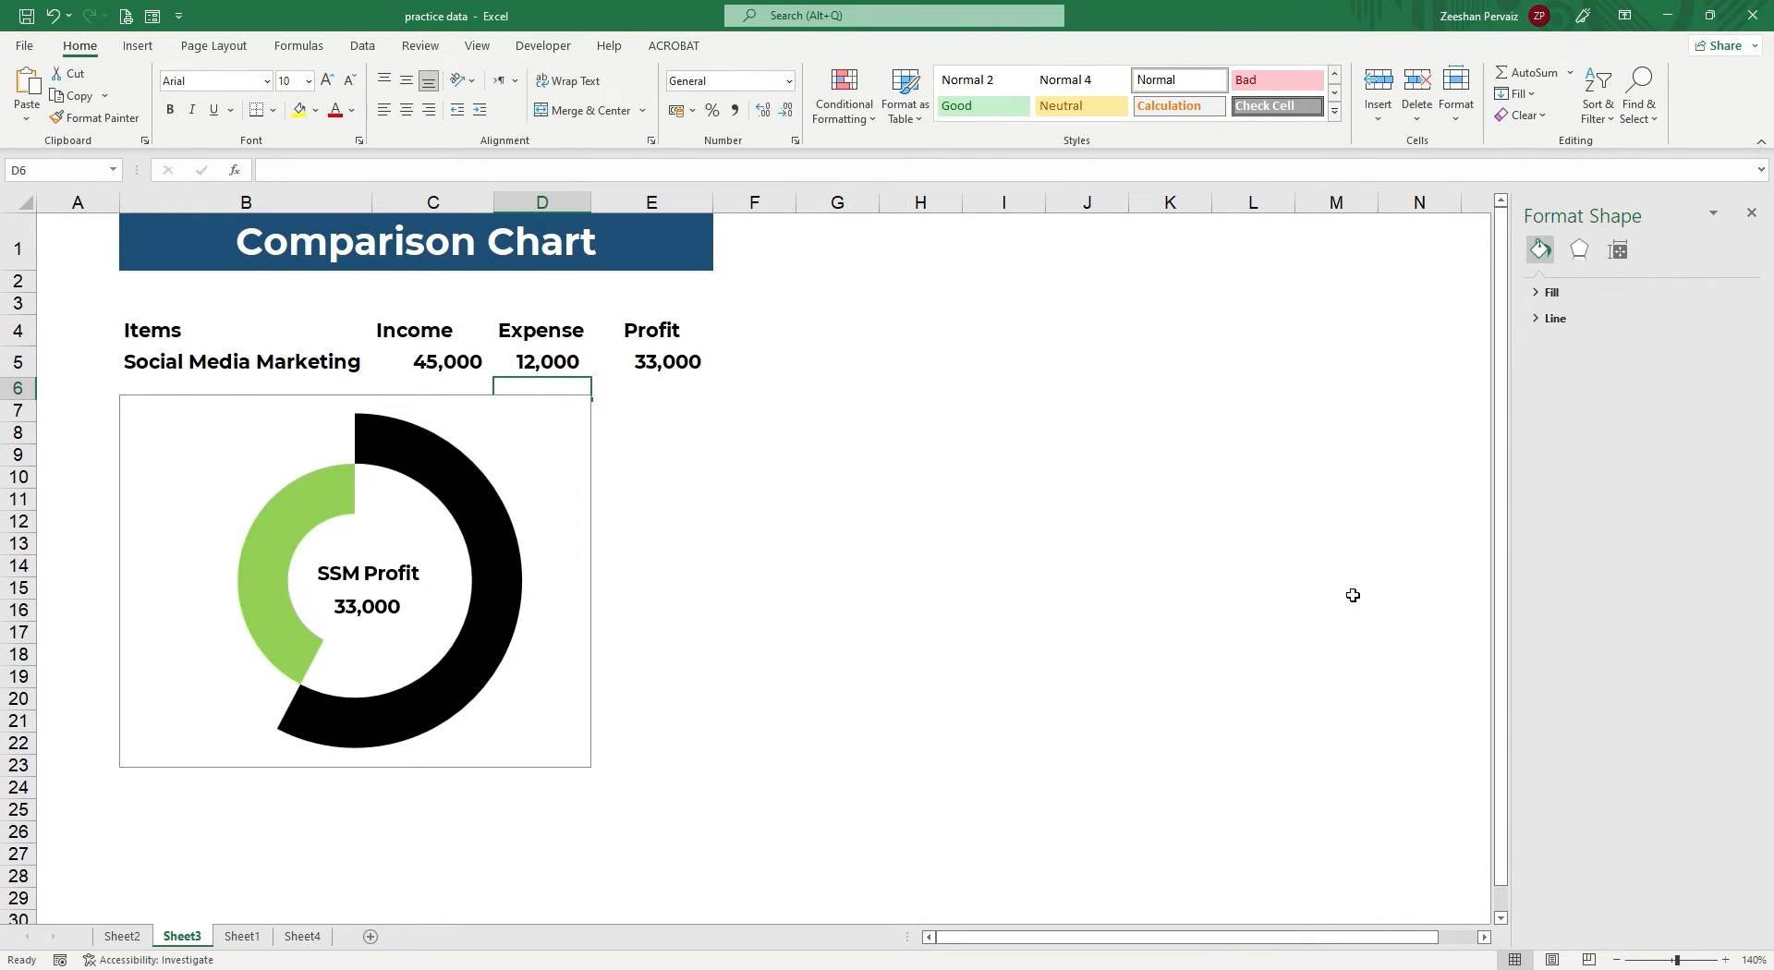
{"action": "key", "text": "Up"}
{"action": "type", "text": "172000"}
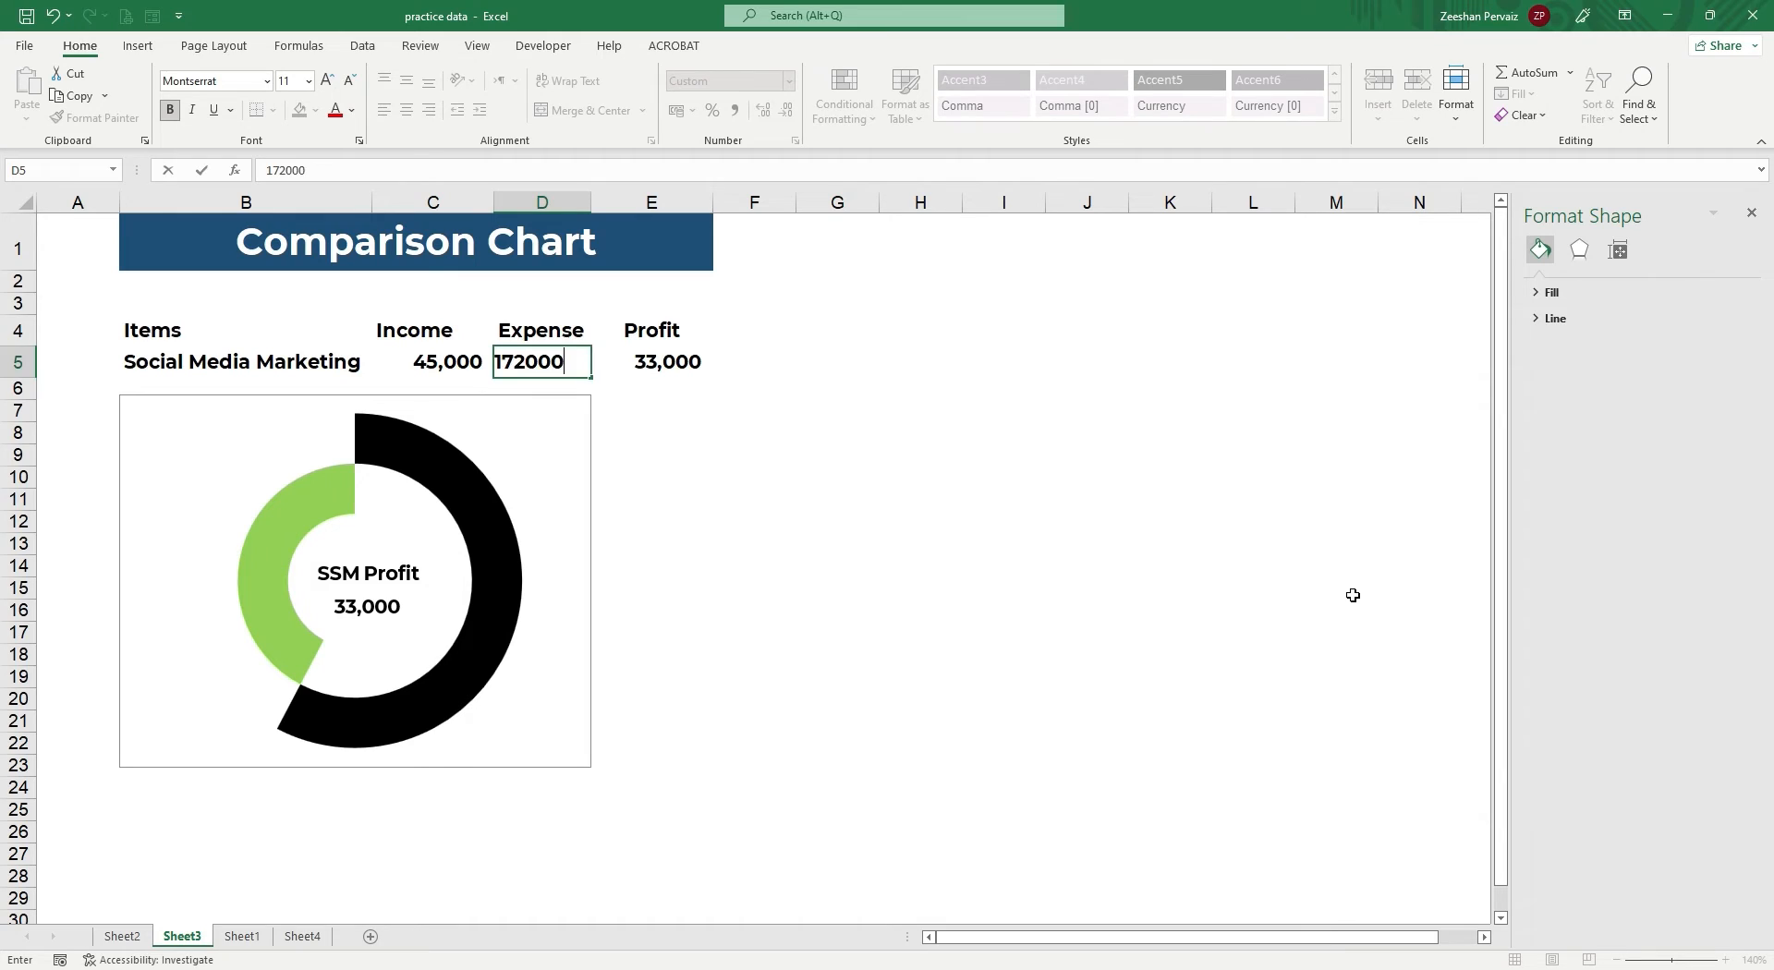
{"action": "key", "text": "Return"}
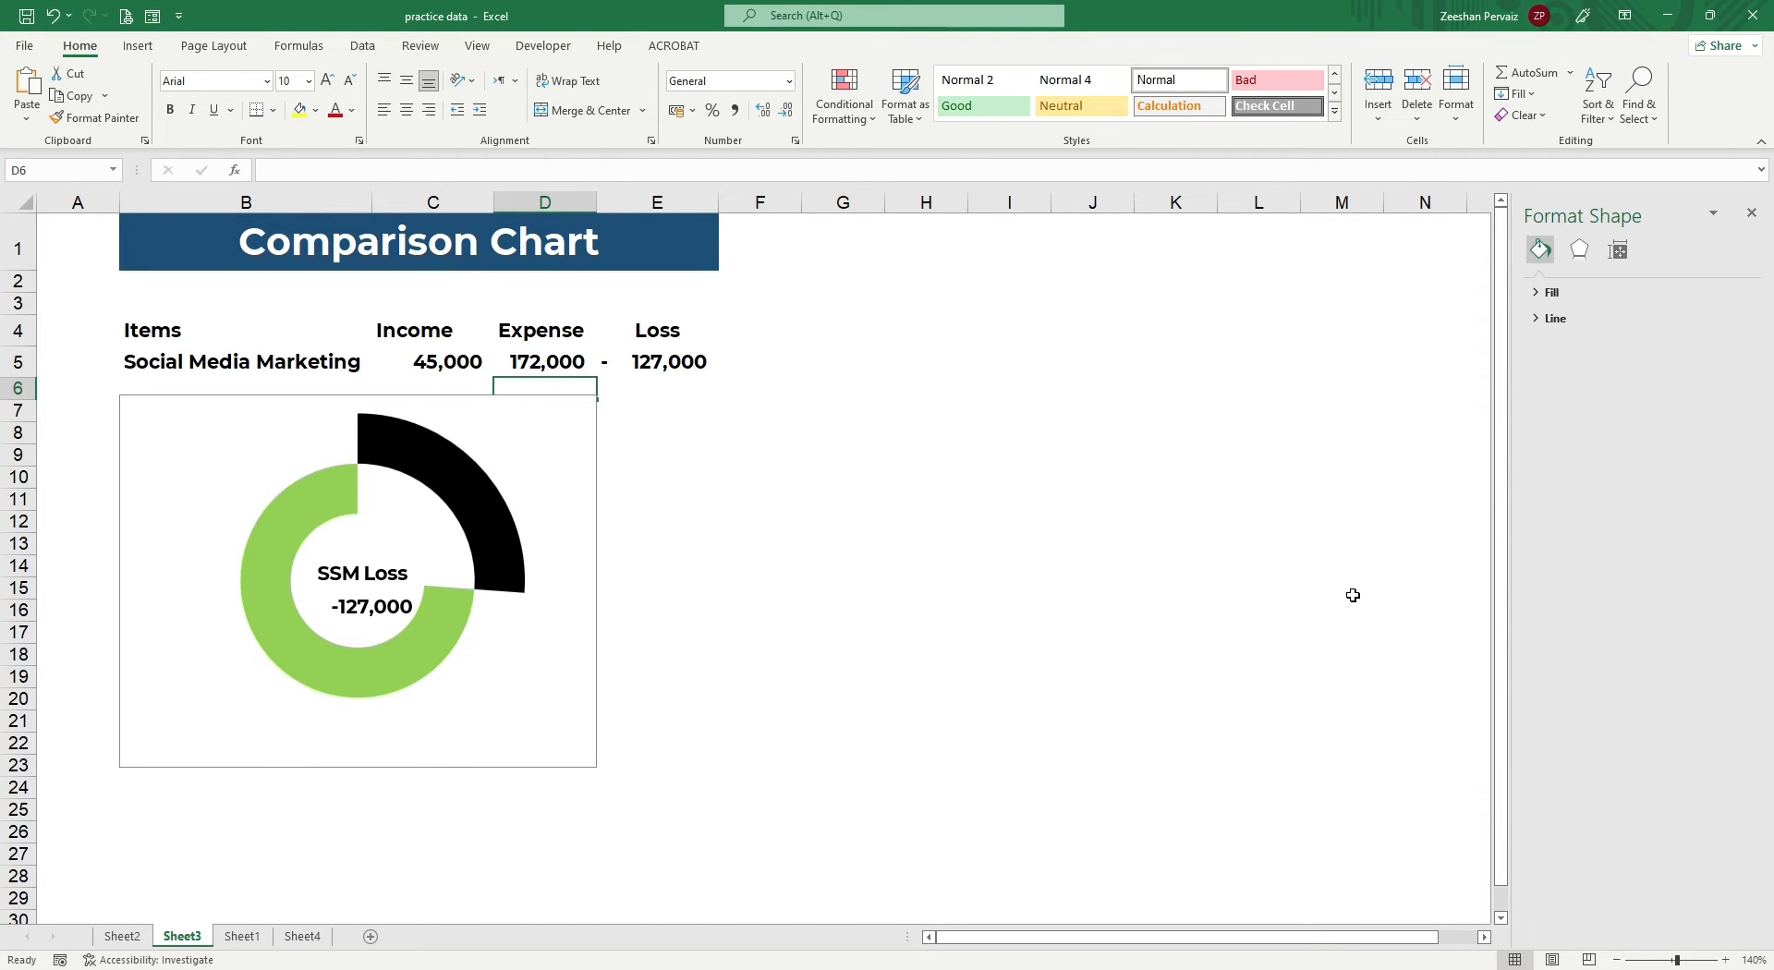
{"action": "key", "text": "Up"}
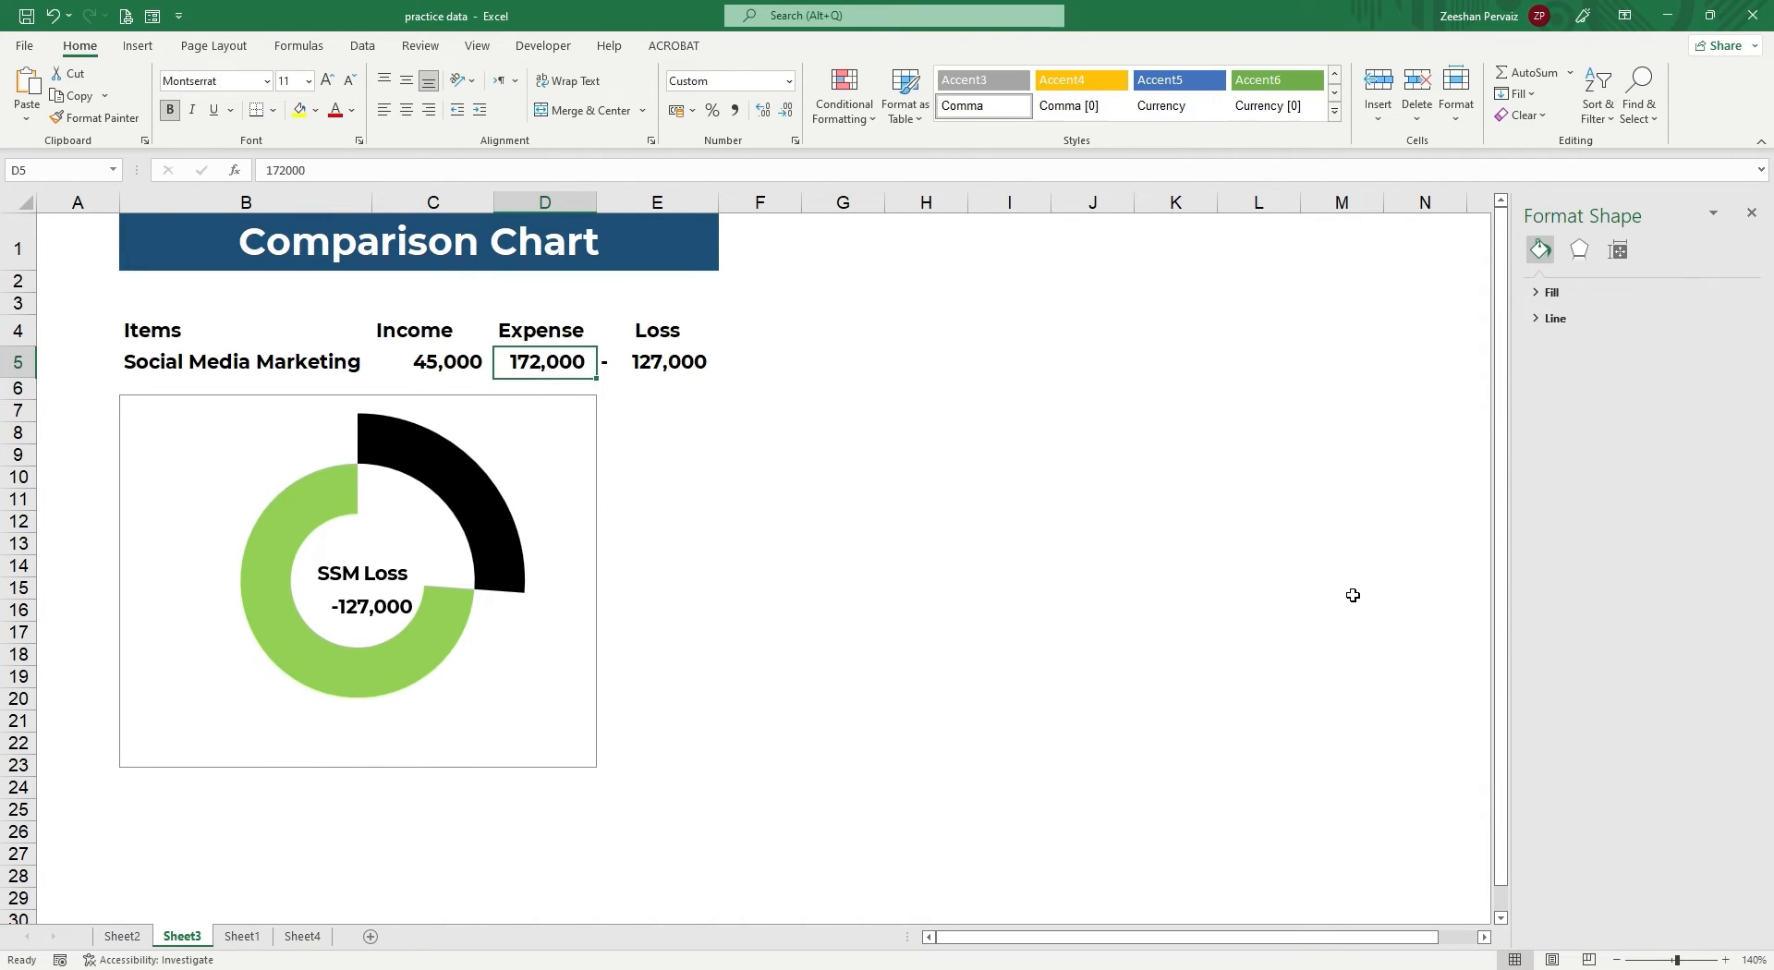
{"action": "type", "text": "7634"}
{"action": "key", "text": "Return"}
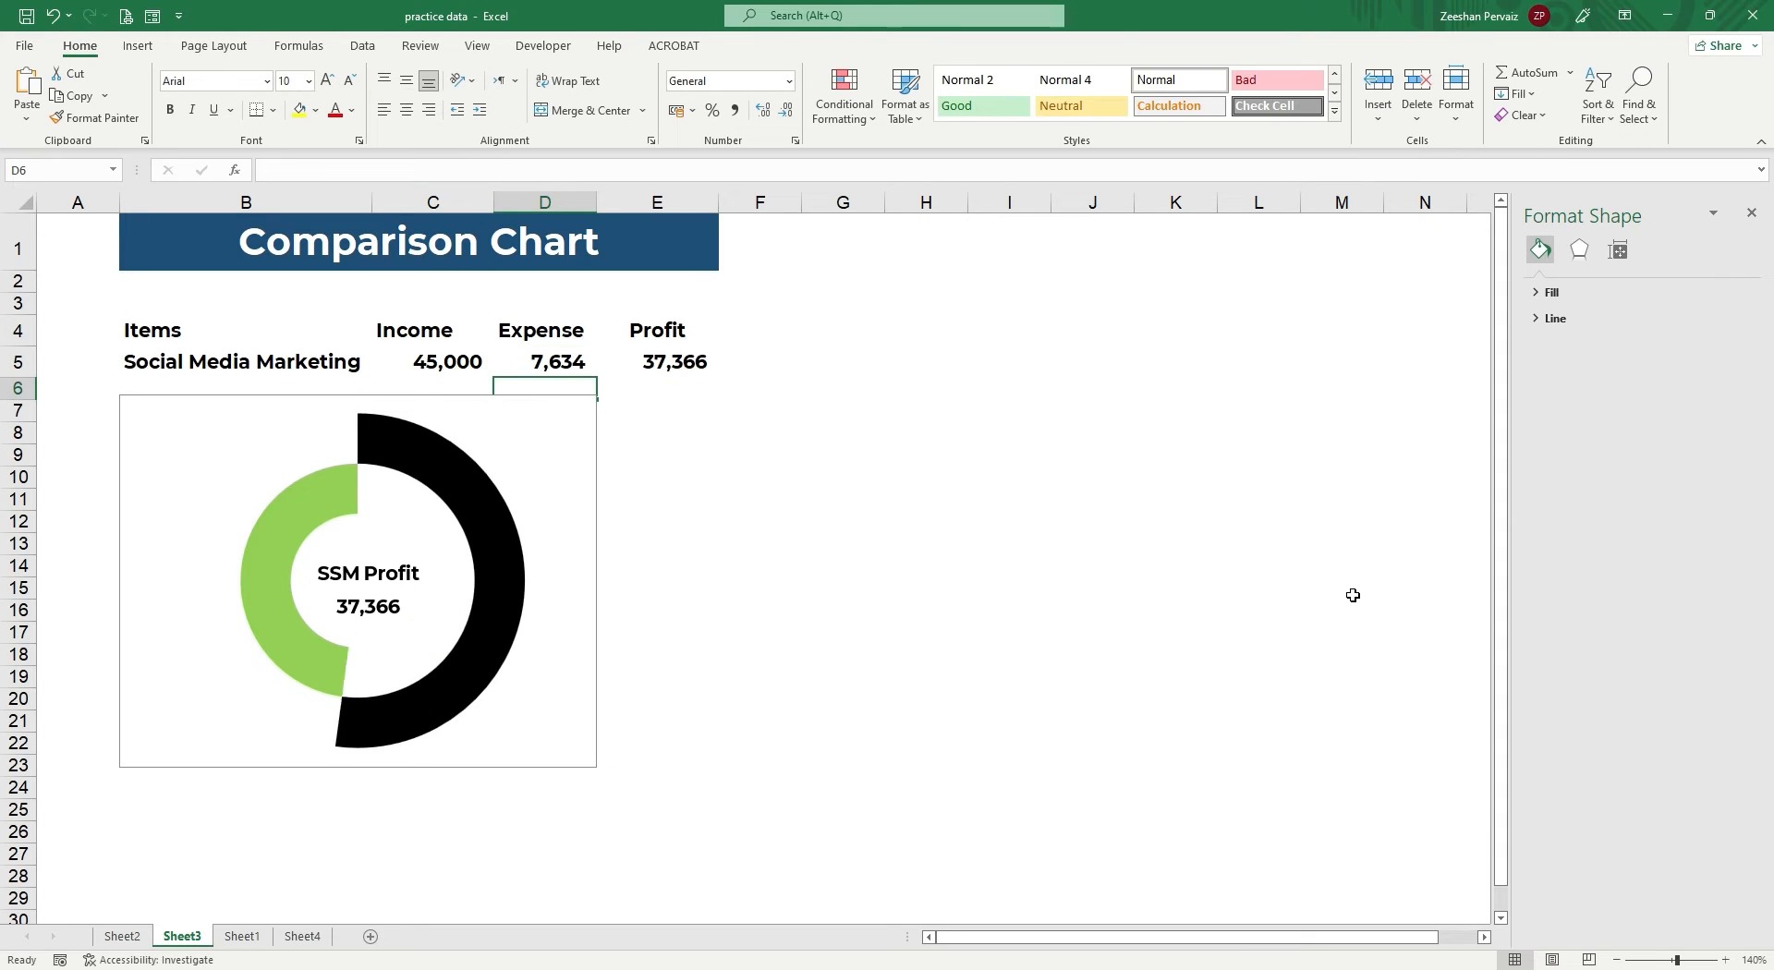
Set the Social Media Marketing expense in D5 to 40000.
{"action": "key", "text": "Up"}
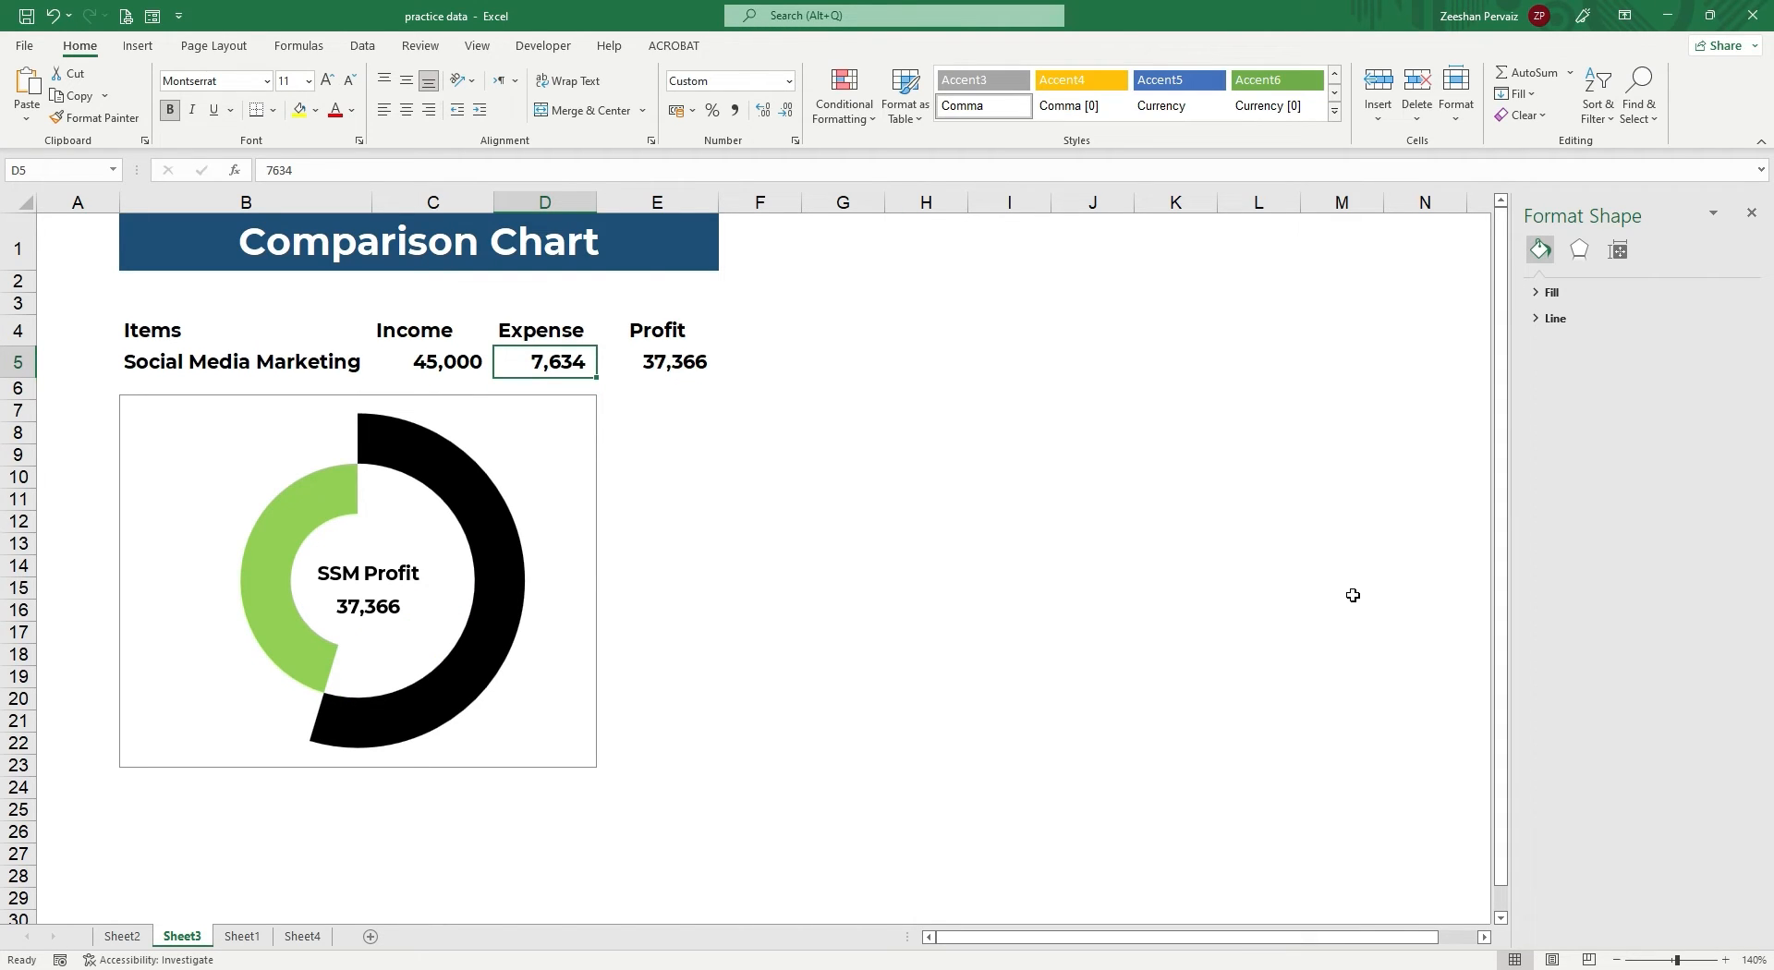
{"action": "type", "text": "5600"}
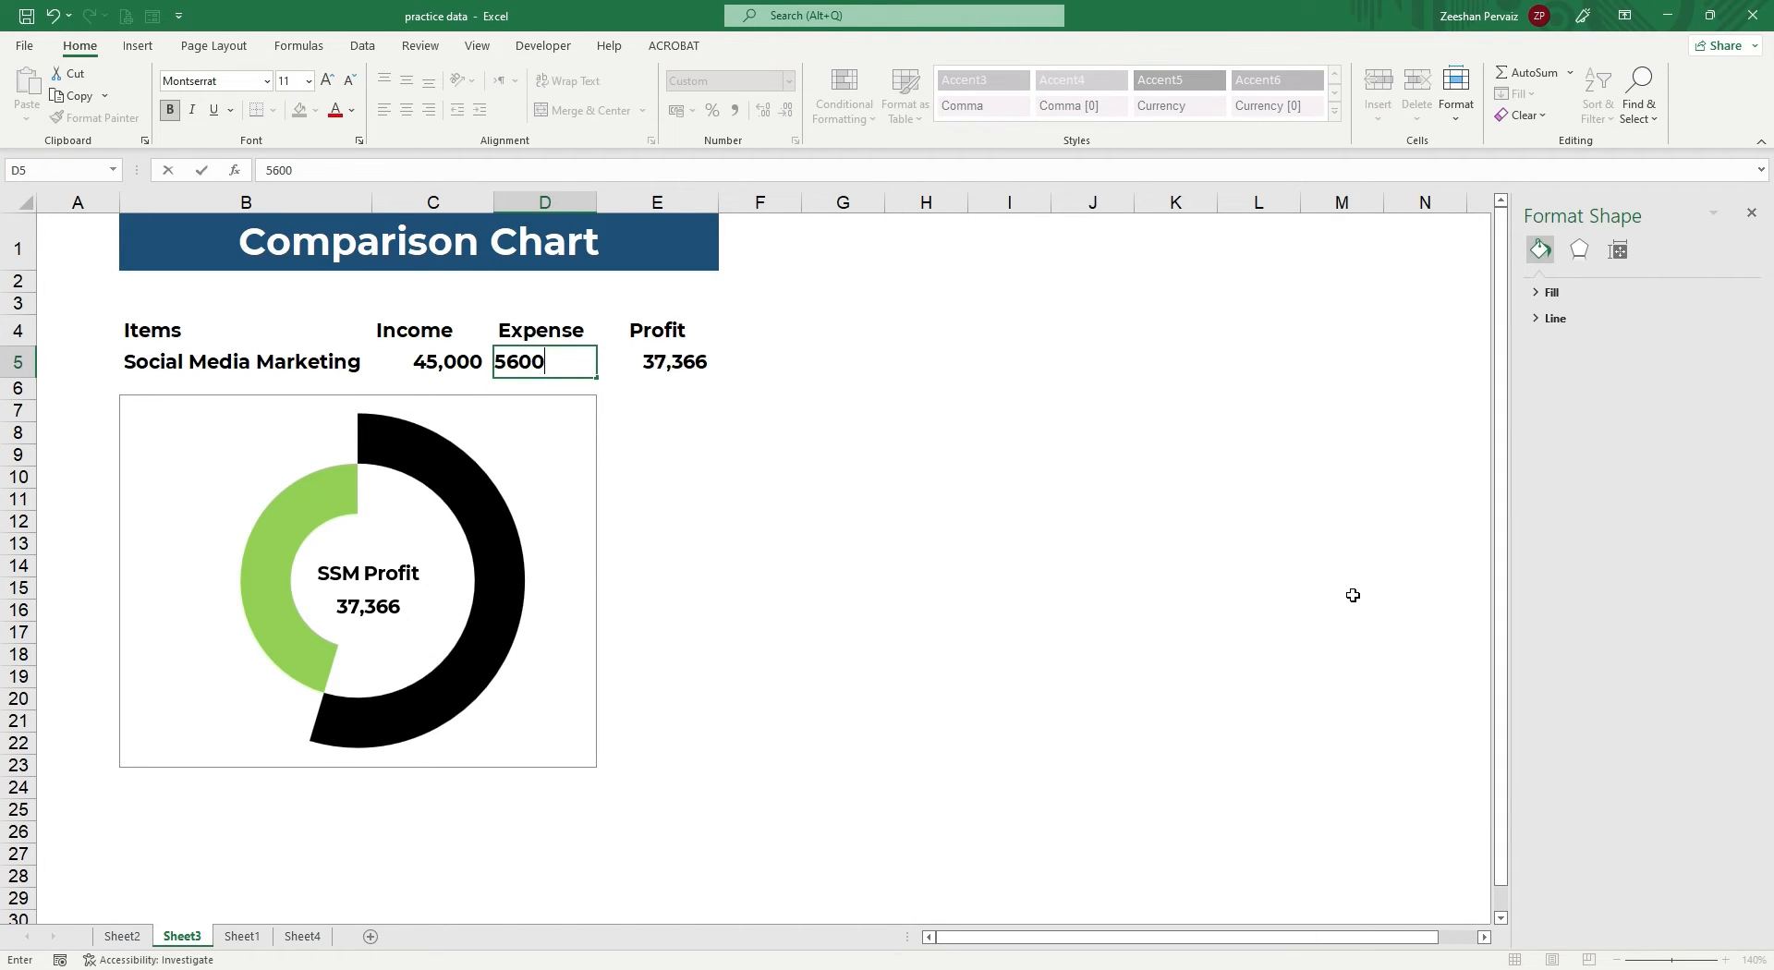
{"action": "key", "text": "BackSpace"}
{"action": "key", "text": "BackSpace"}
{"action": "key", "text": "BackSpace"}
{"action": "type", "text": "40000"}
{"action": "key", "text": "Return"}
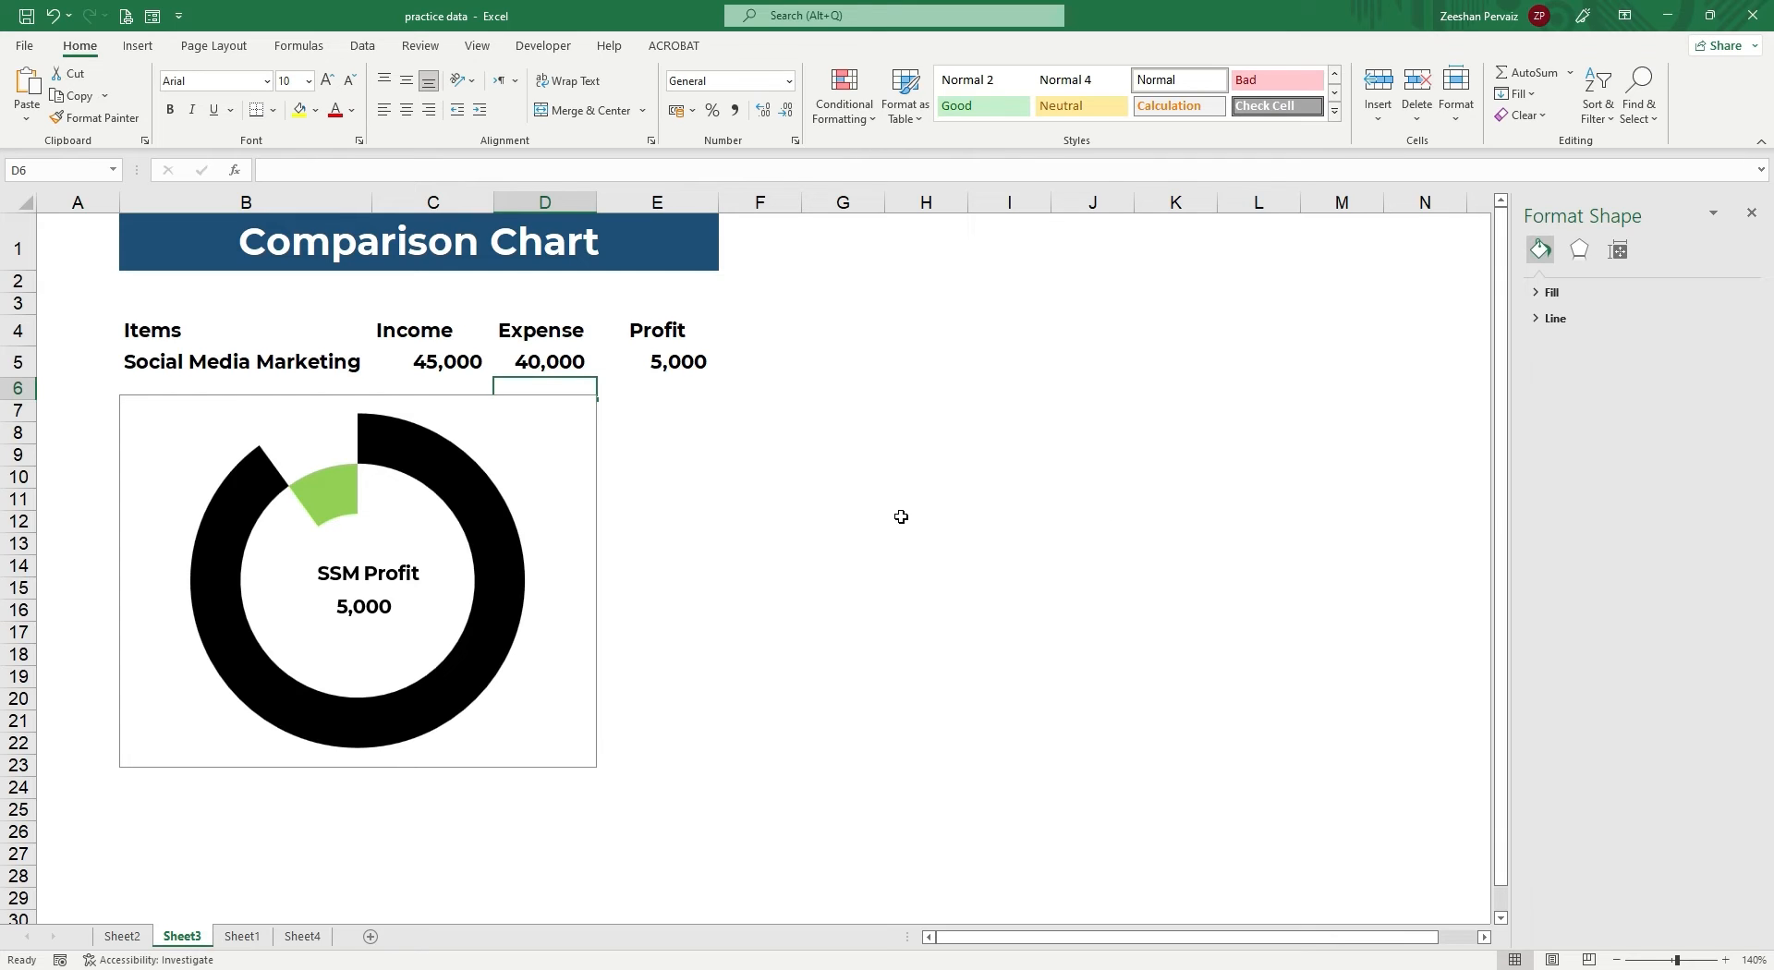
{"action": "left_click", "coordinate": [811, 522]}
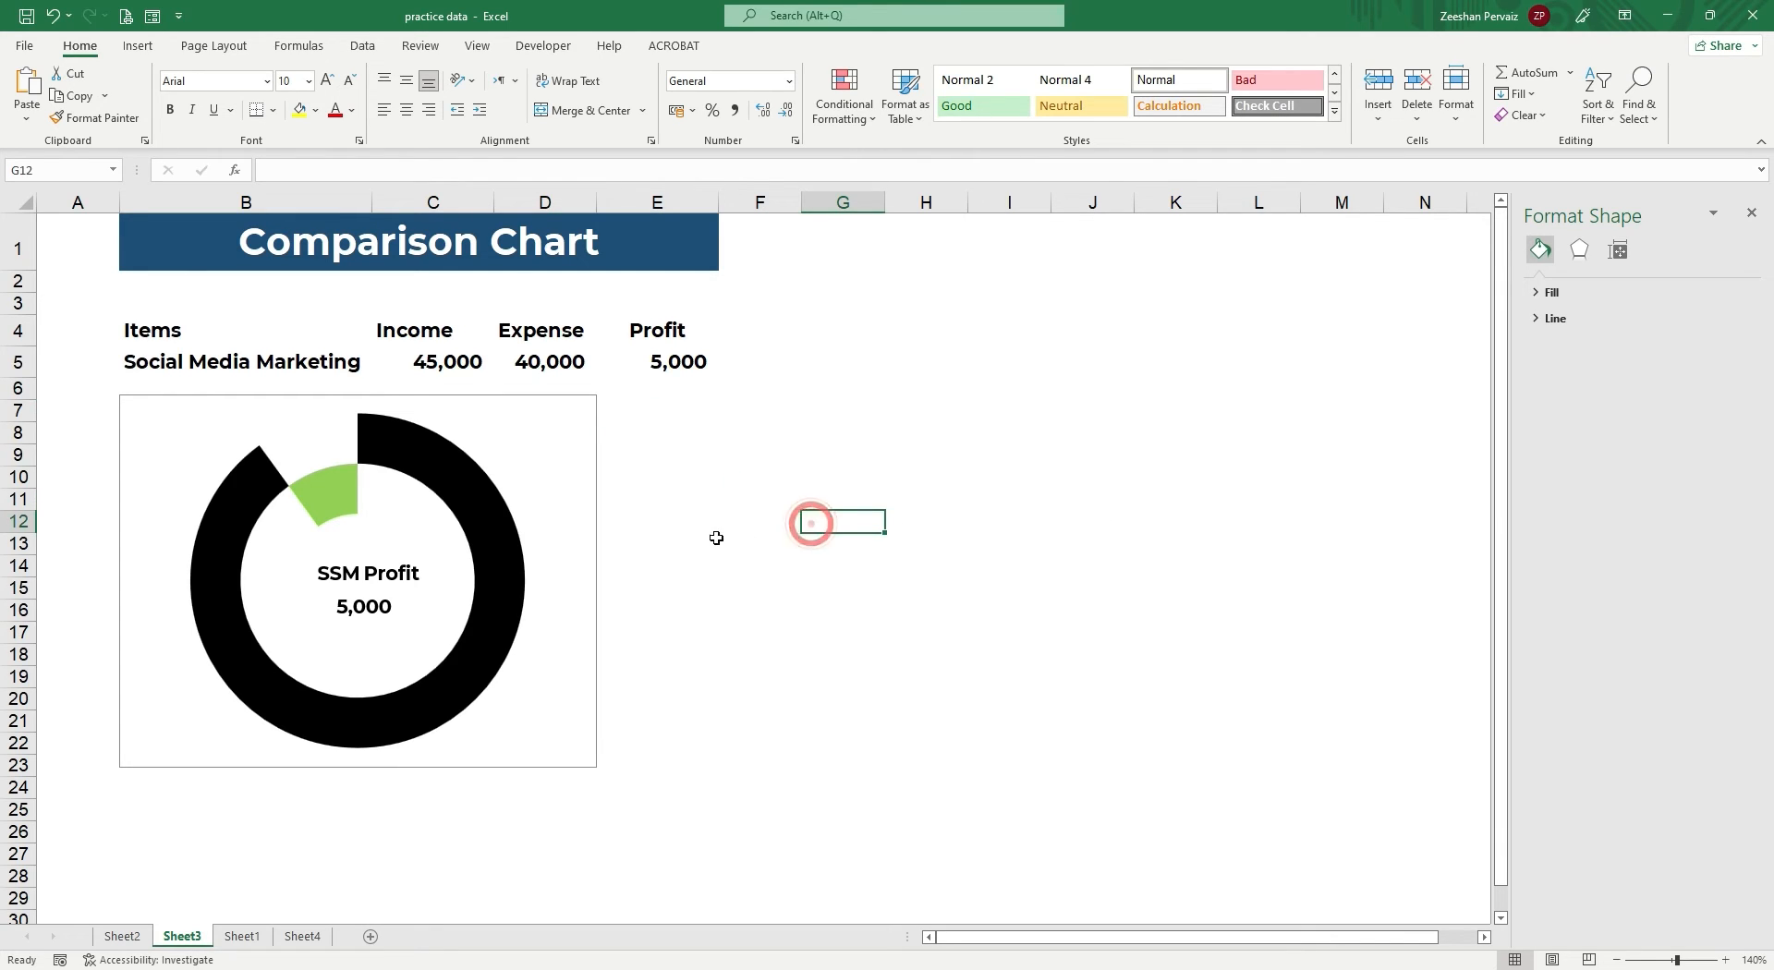
Switch to the Financial Dashboard on Sample Data workbook, examine its doughnut charts and return to the practice data workbook.
{"action": "left_click", "coordinate": [528, 542]}
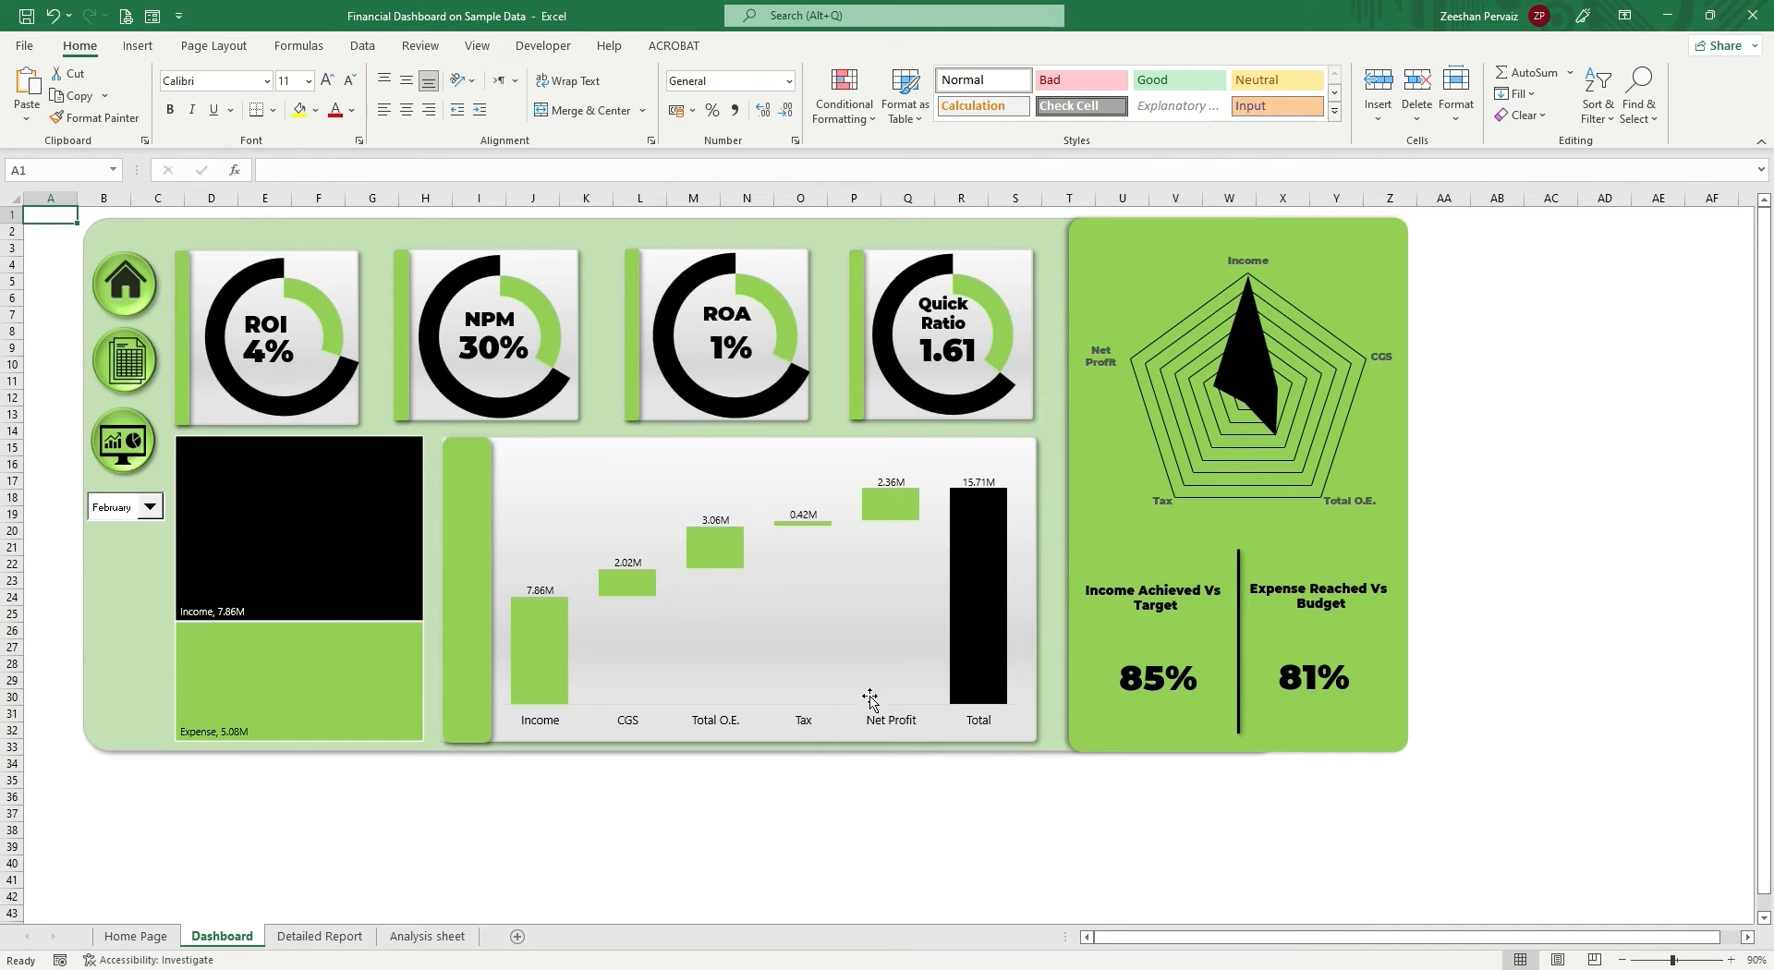
{"action": "key", "text": "alt+Tab"}
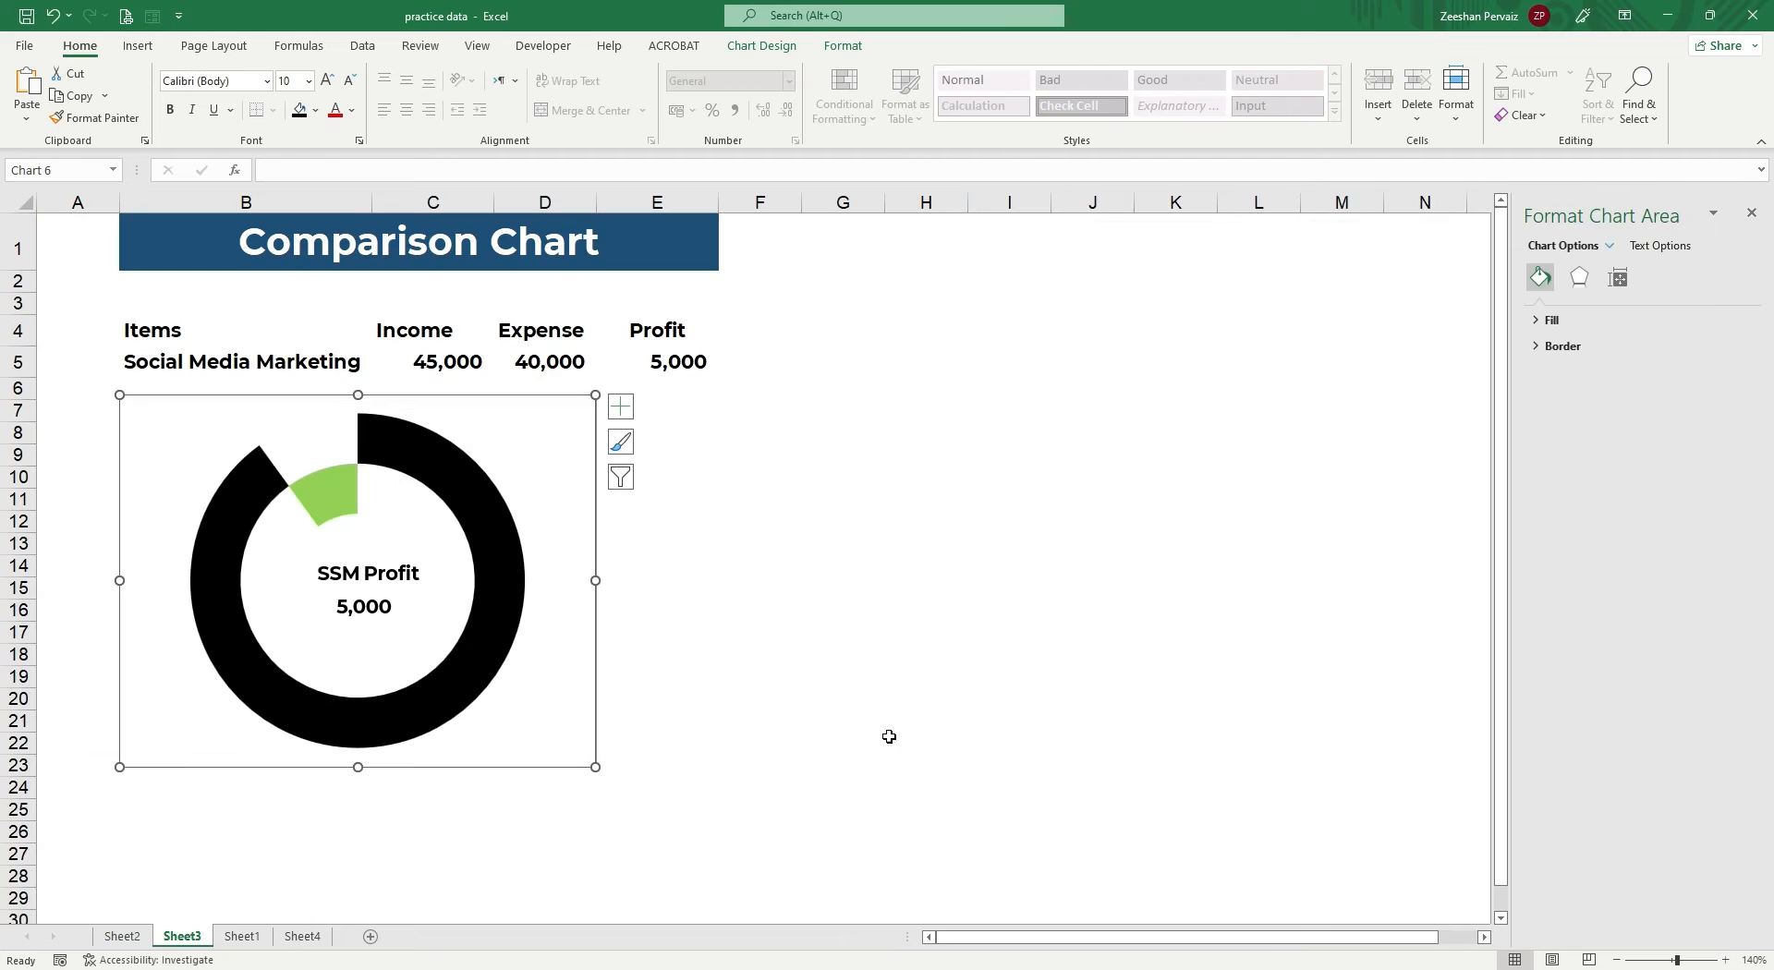
{"action": "key", "text": "alt+Tab"}
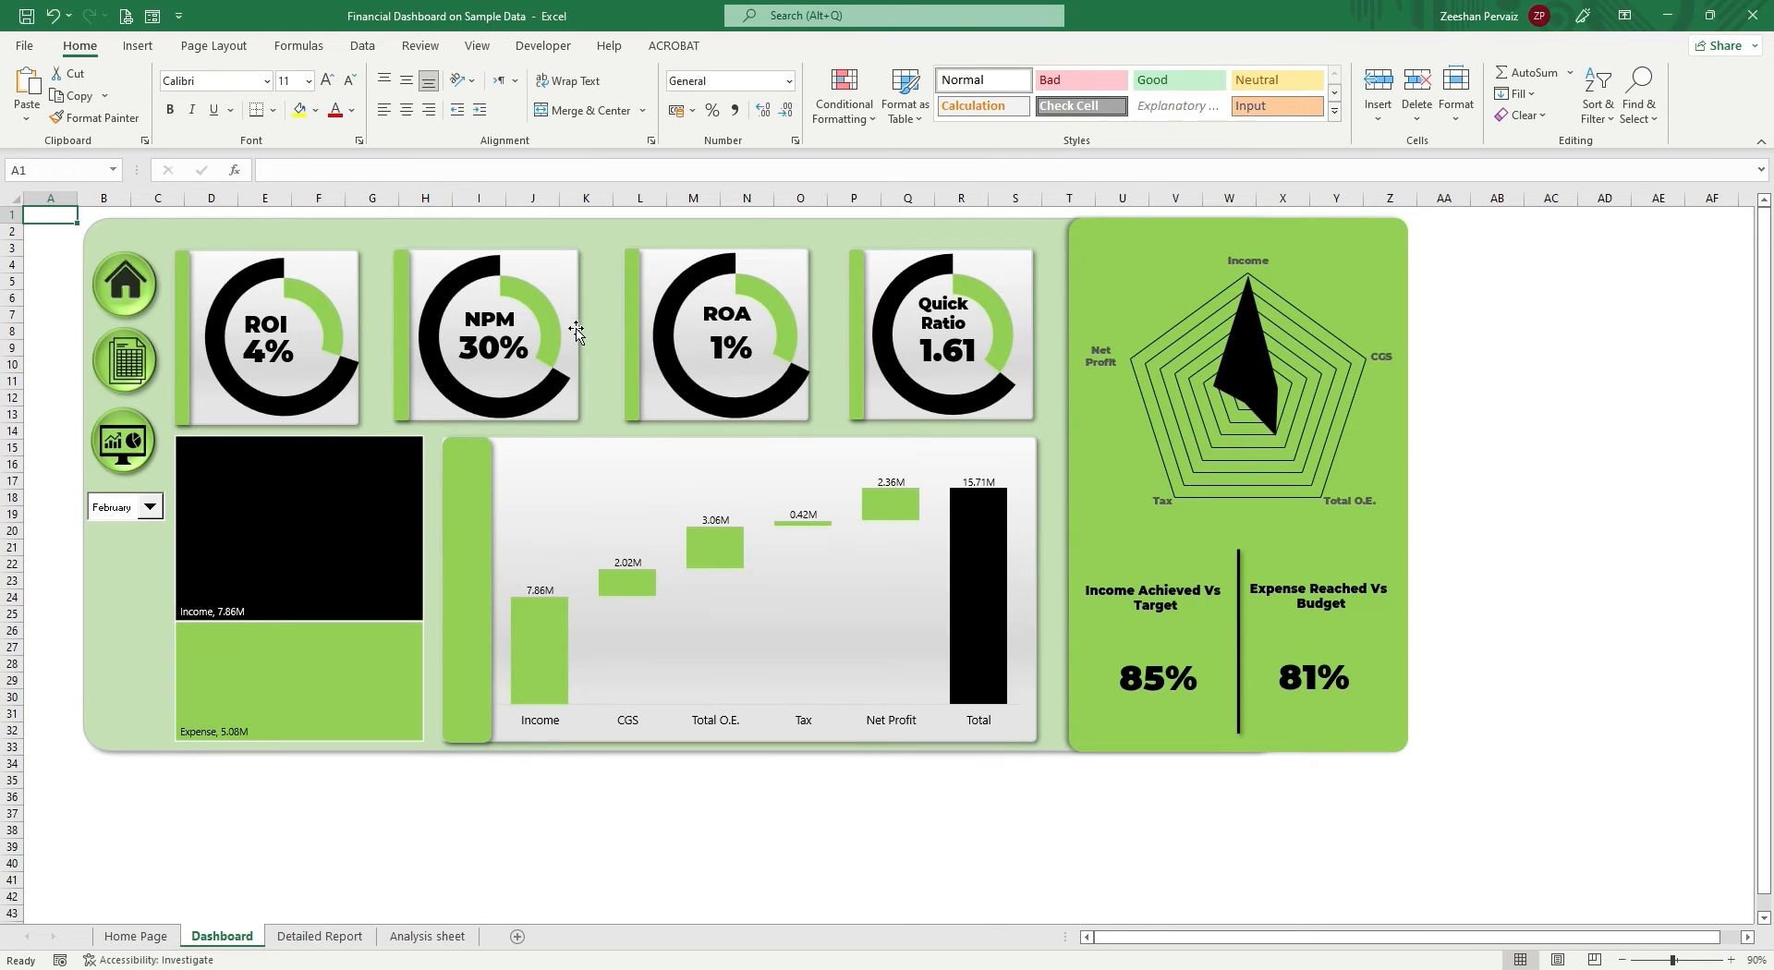
{"action": "key", "text": "alt+Tab"}
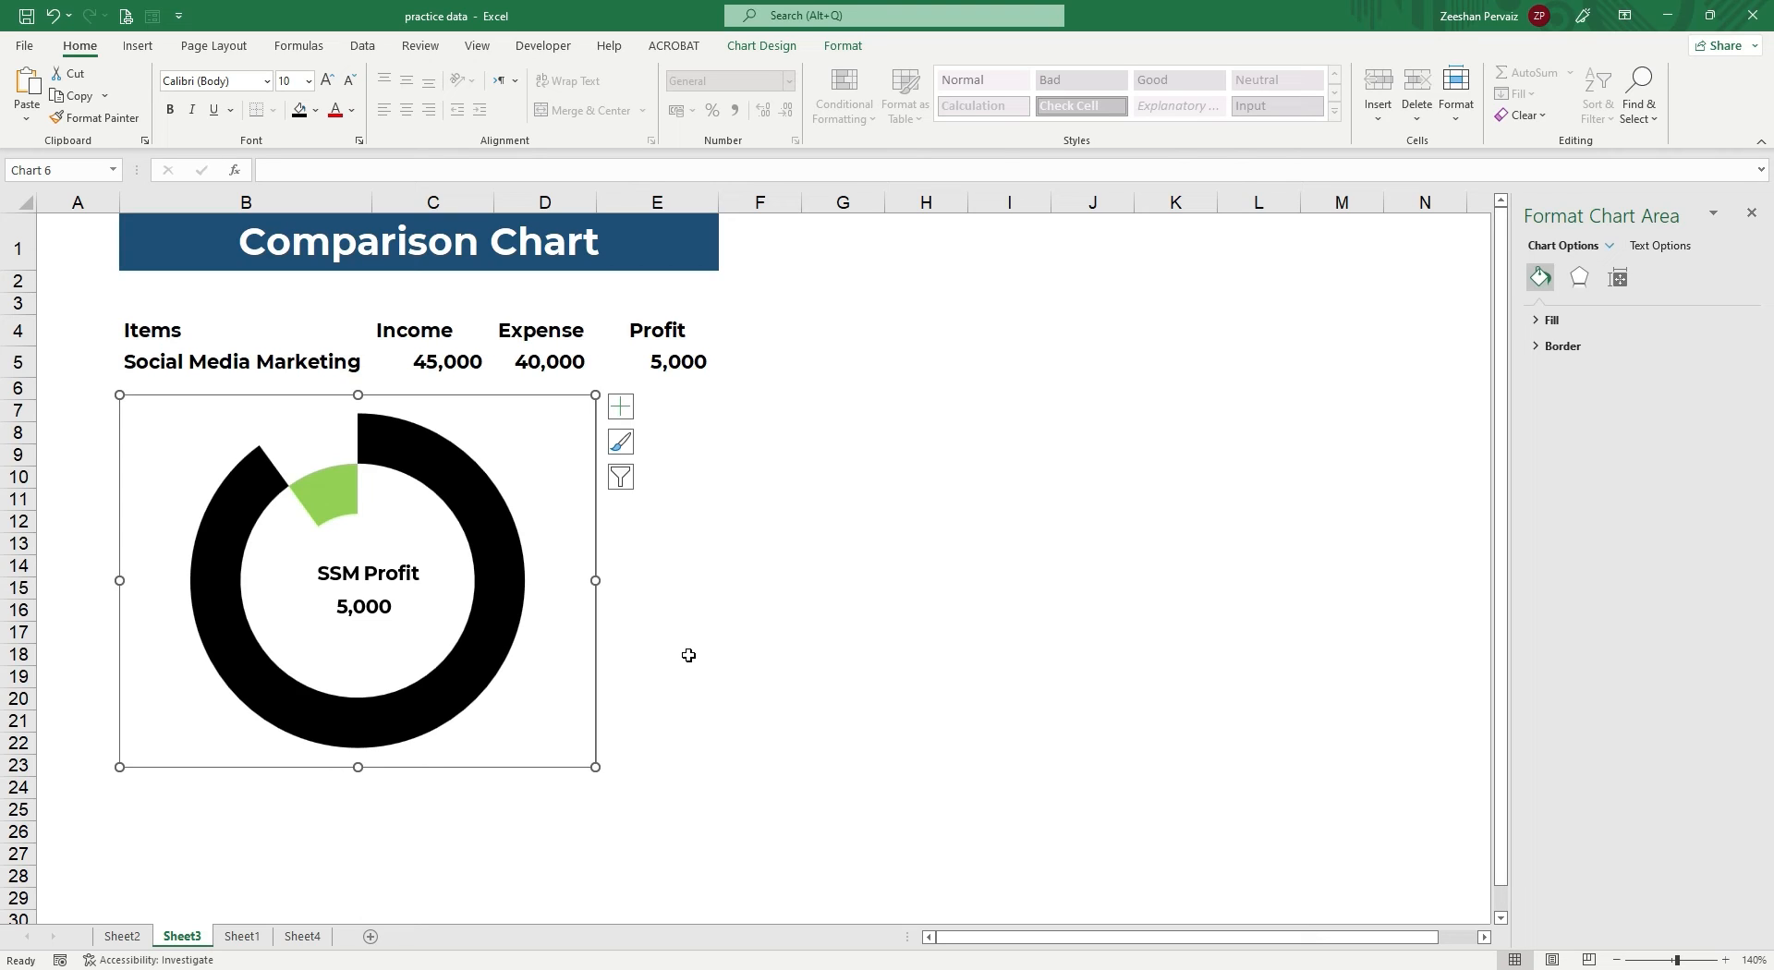
Switch to Fiverr in the browser, search for "excel dashboard" and browse the offered gigs.
{"action": "key", "text": "alt+Tab"}
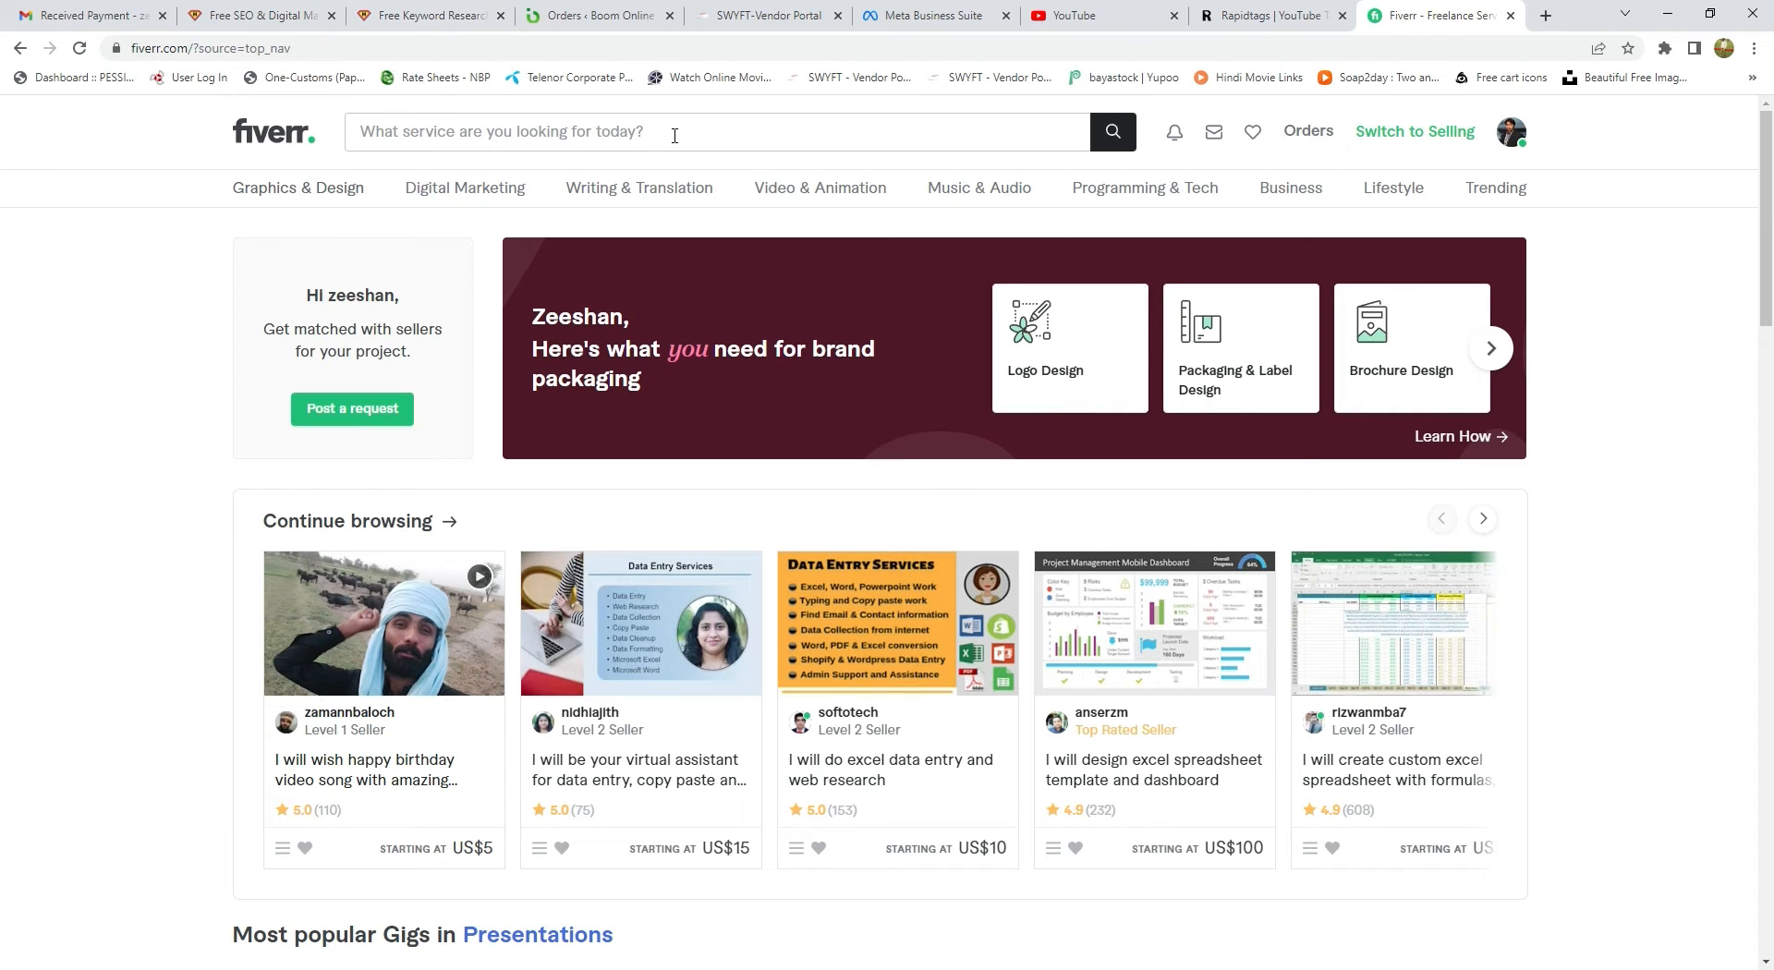
{"action": "left_click", "coordinate": [675, 135]}
{"action": "type", "text": "exc"}
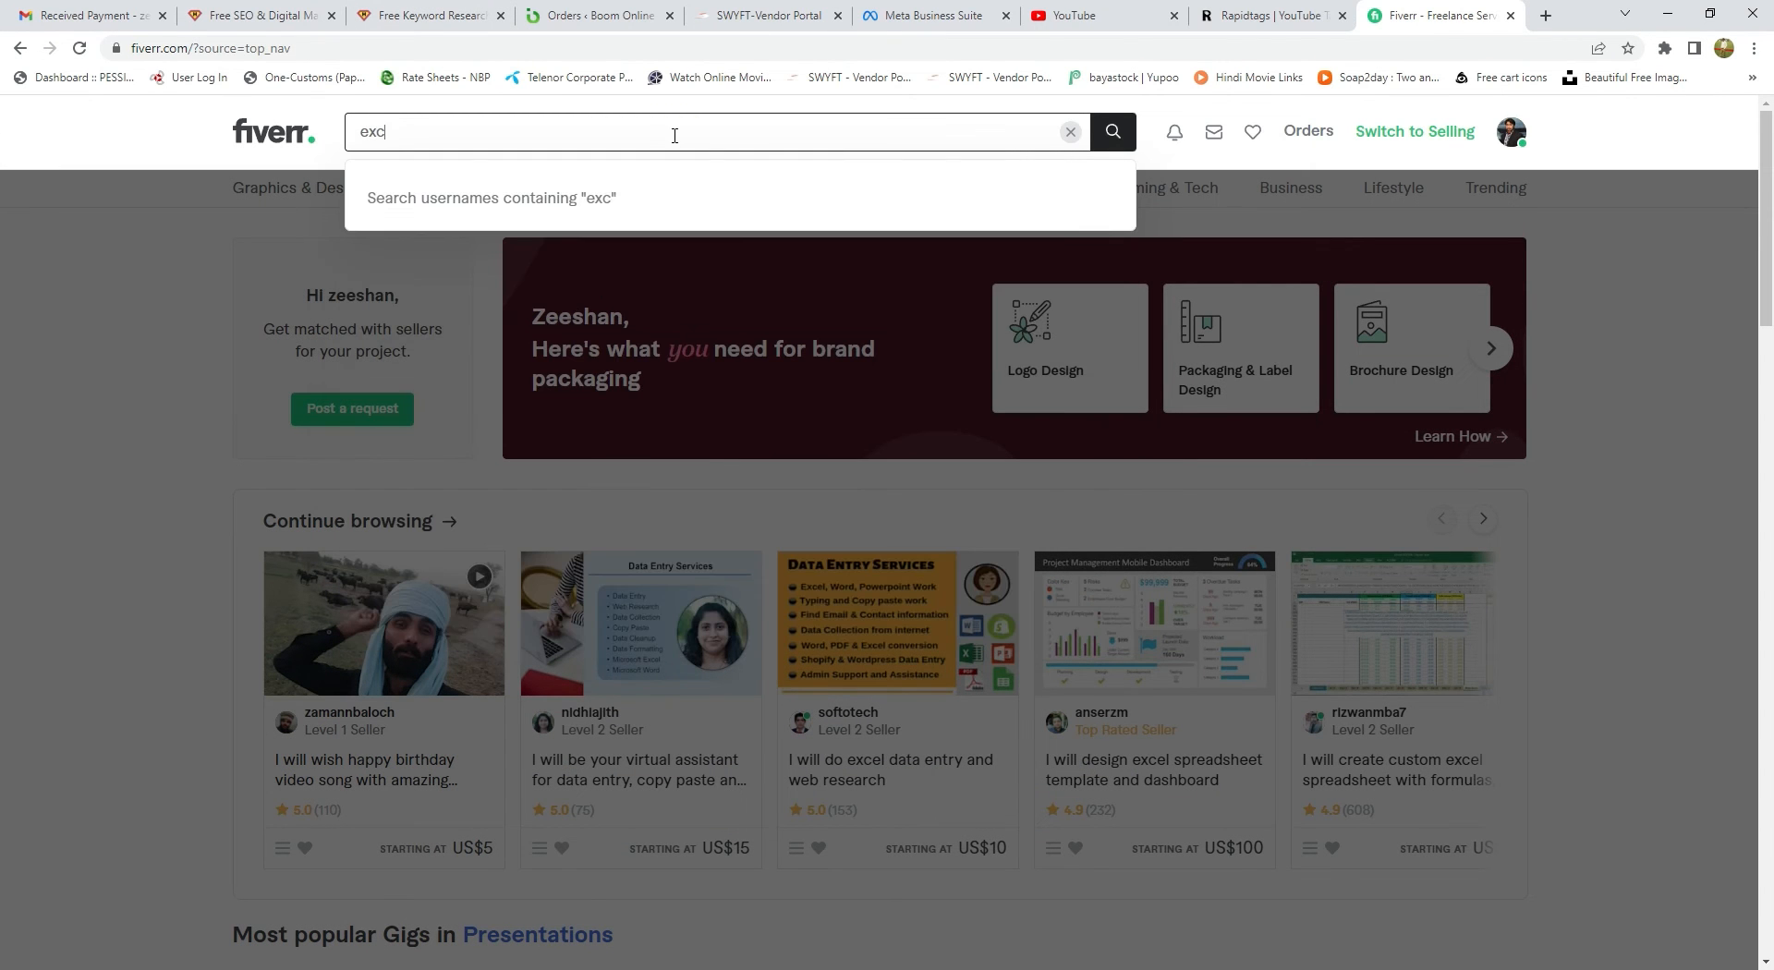
{"action": "type", "text": "el dashboard"}
{"action": "key", "text": "Return"}
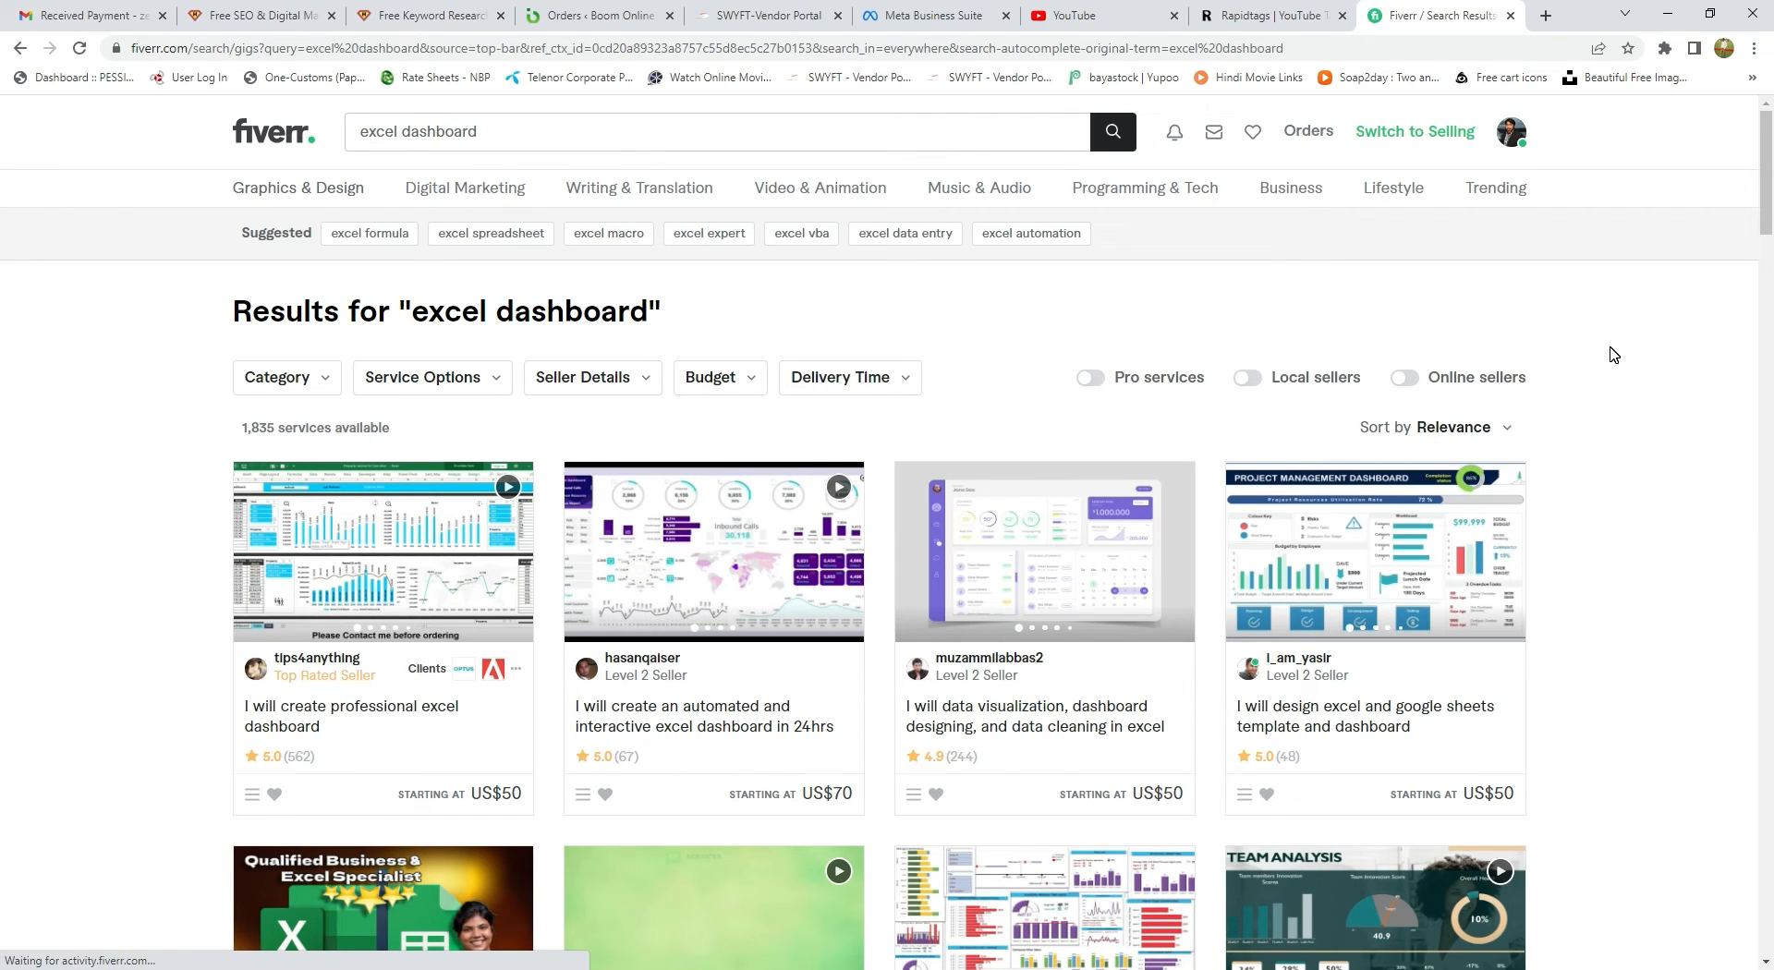
{"action": "scroll", "coordinate": [1612, 356], "scroll_direction": "down", "scroll_amount": 1}
{"action": "scroll", "coordinate": [1590, 527], "scroll_direction": "down", "scroll_amount": 1}
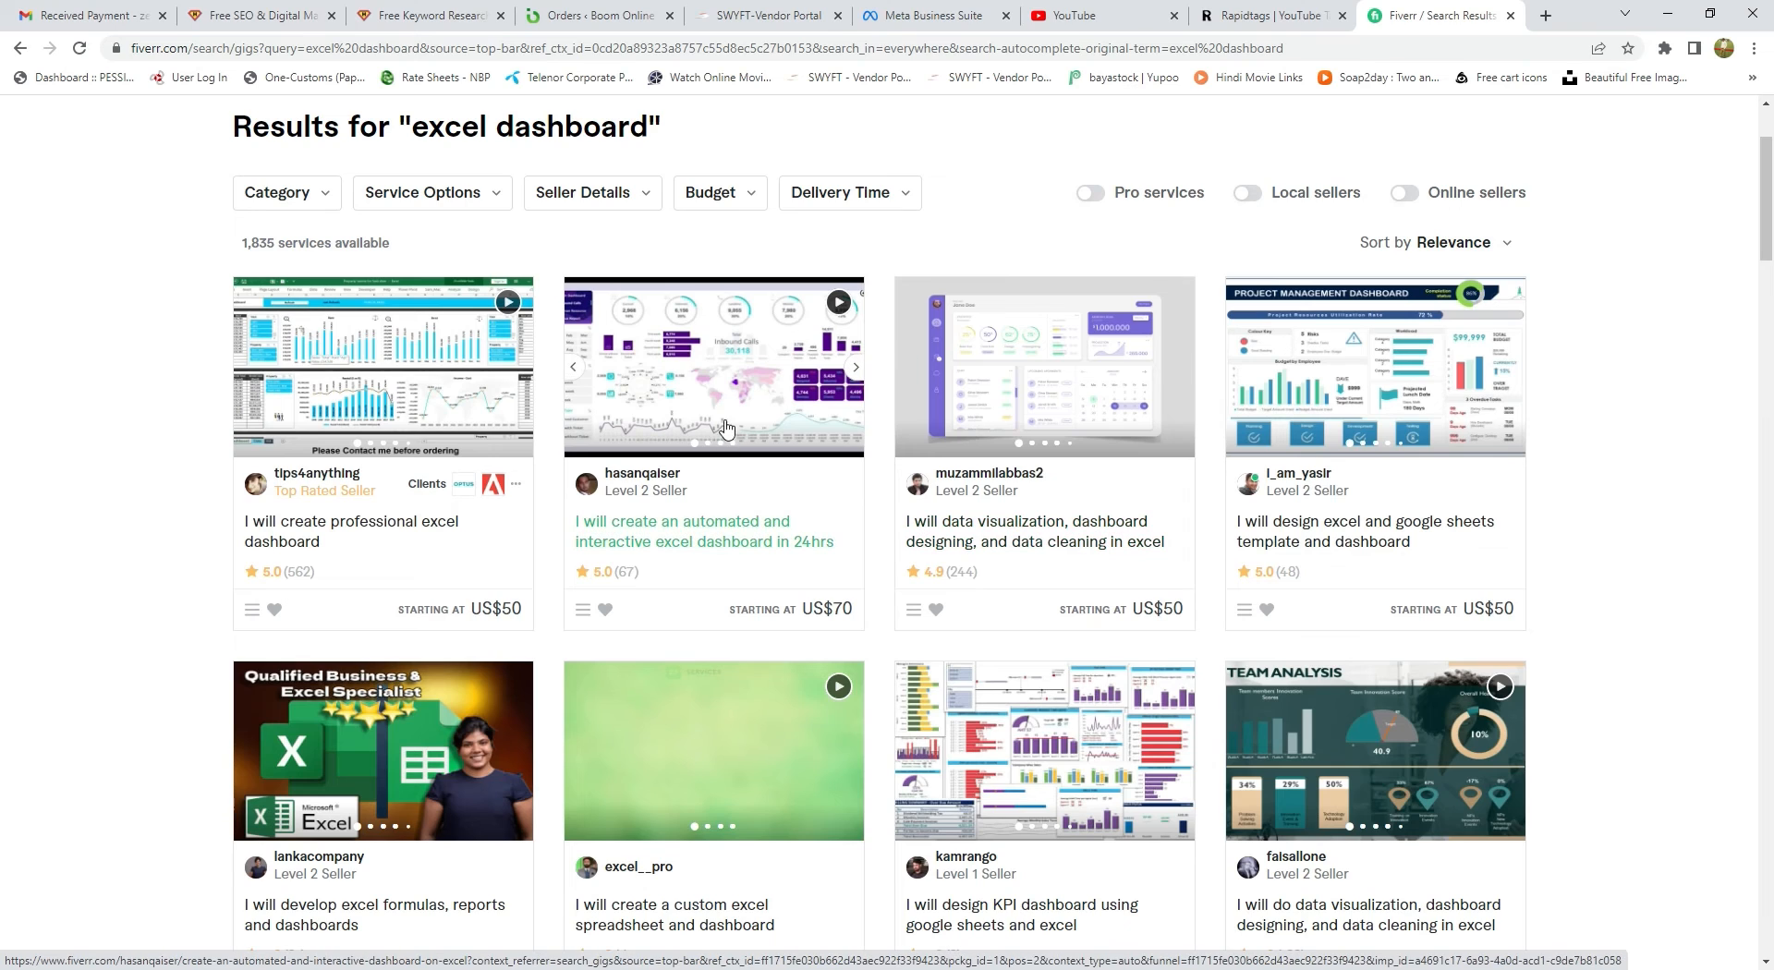
{"action": "scroll", "coordinate": [64, 566], "scroll_direction": "down", "scroll_amount": 5}
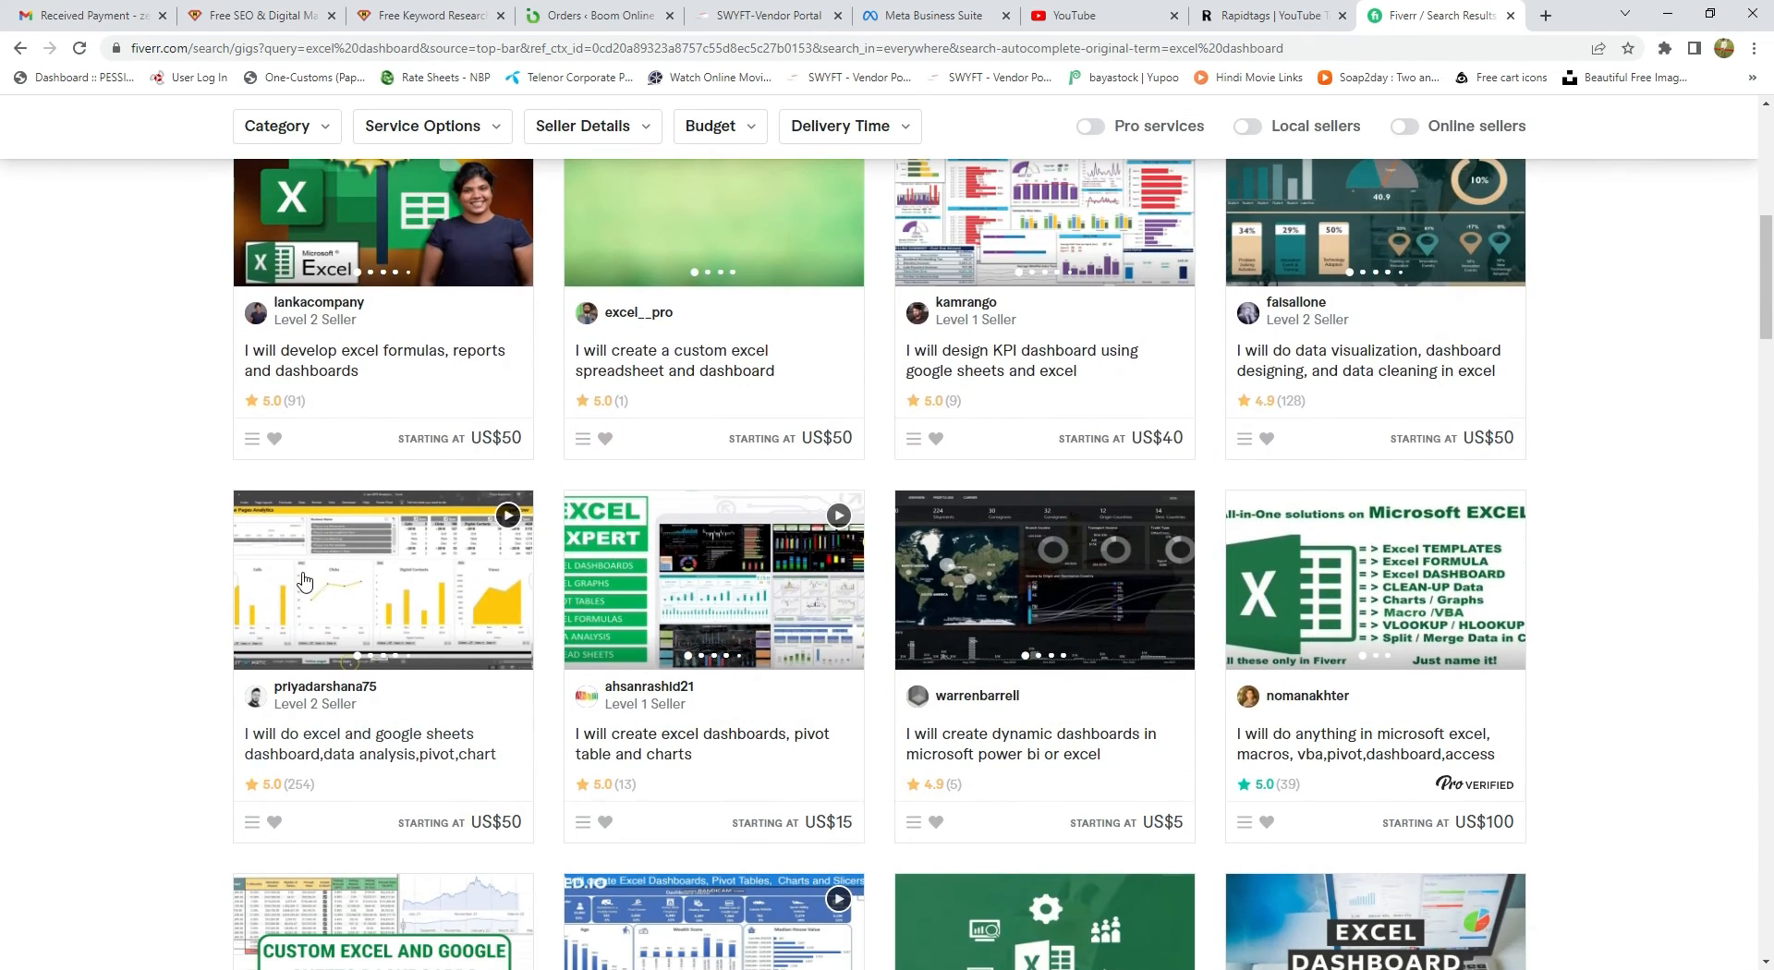
Examine further "excel dashboard" gigs with their ratings and starting prices, and check the count of available services.
{"action": "scroll", "coordinate": [185, 693], "scroll_direction": "down", "scroll_amount": 7}
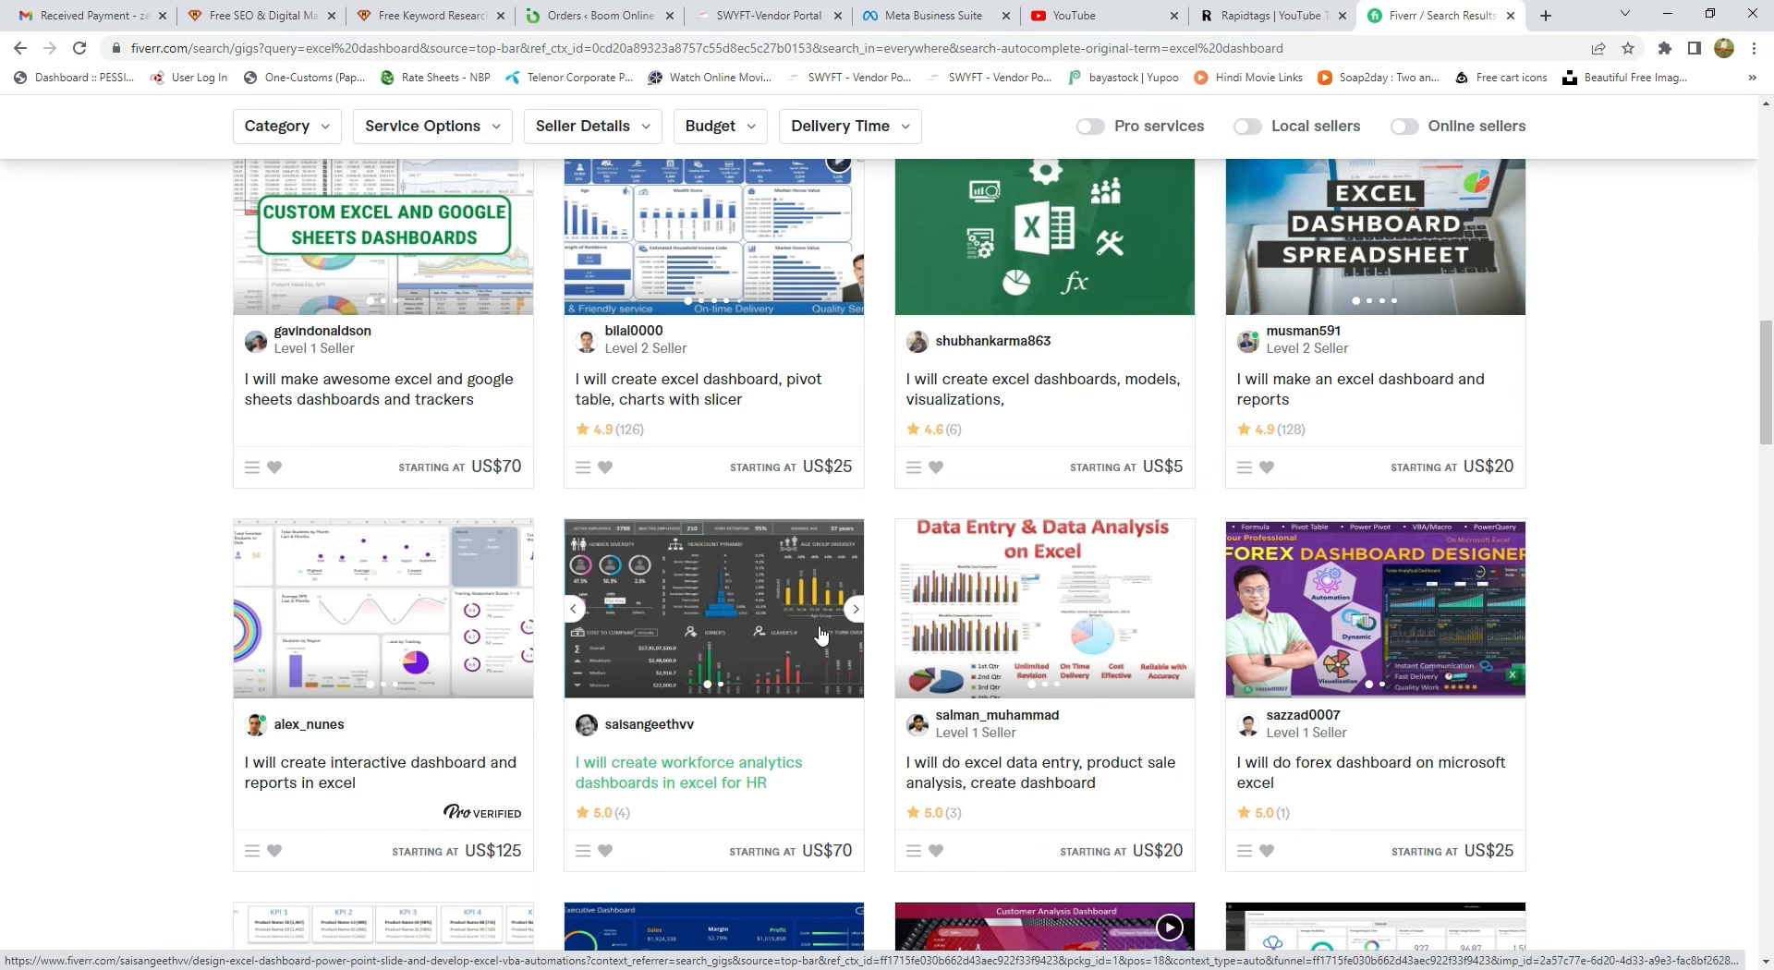
{"action": "scroll", "coordinate": [887, 681], "scroll_direction": "down", "scroll_amount": 10}
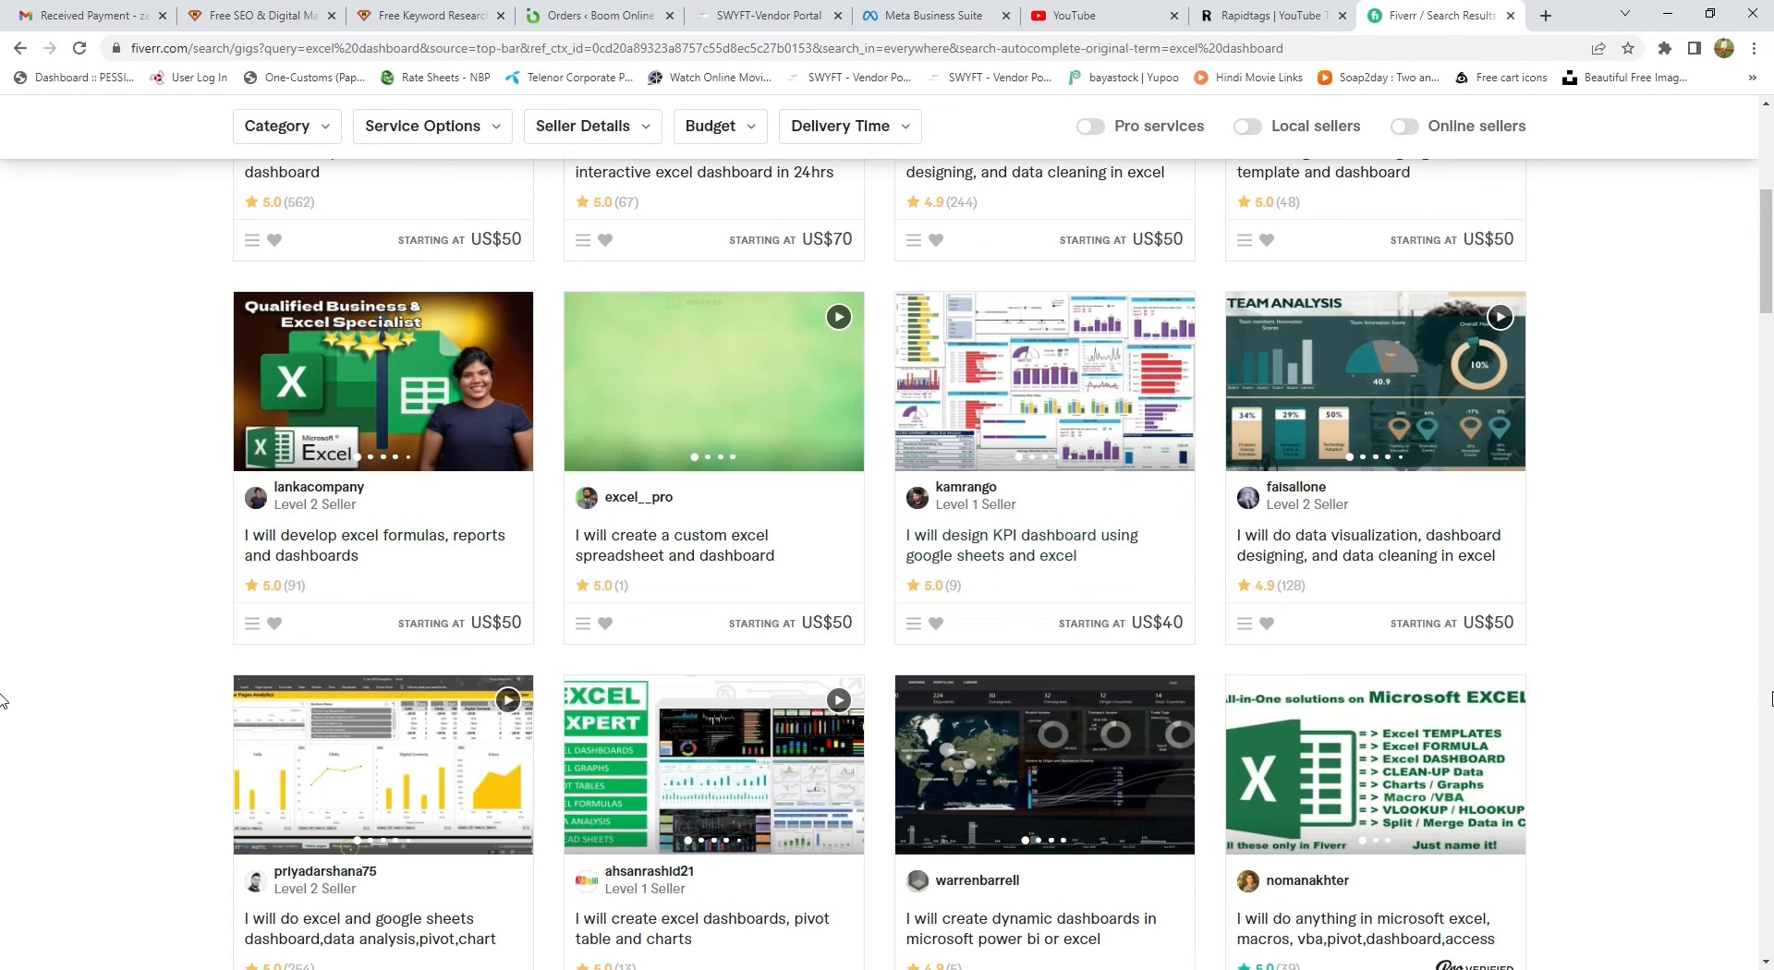
{"action": "scroll", "coordinate": [1330, 674], "scroll_direction": "up", "scroll_amount": 1}
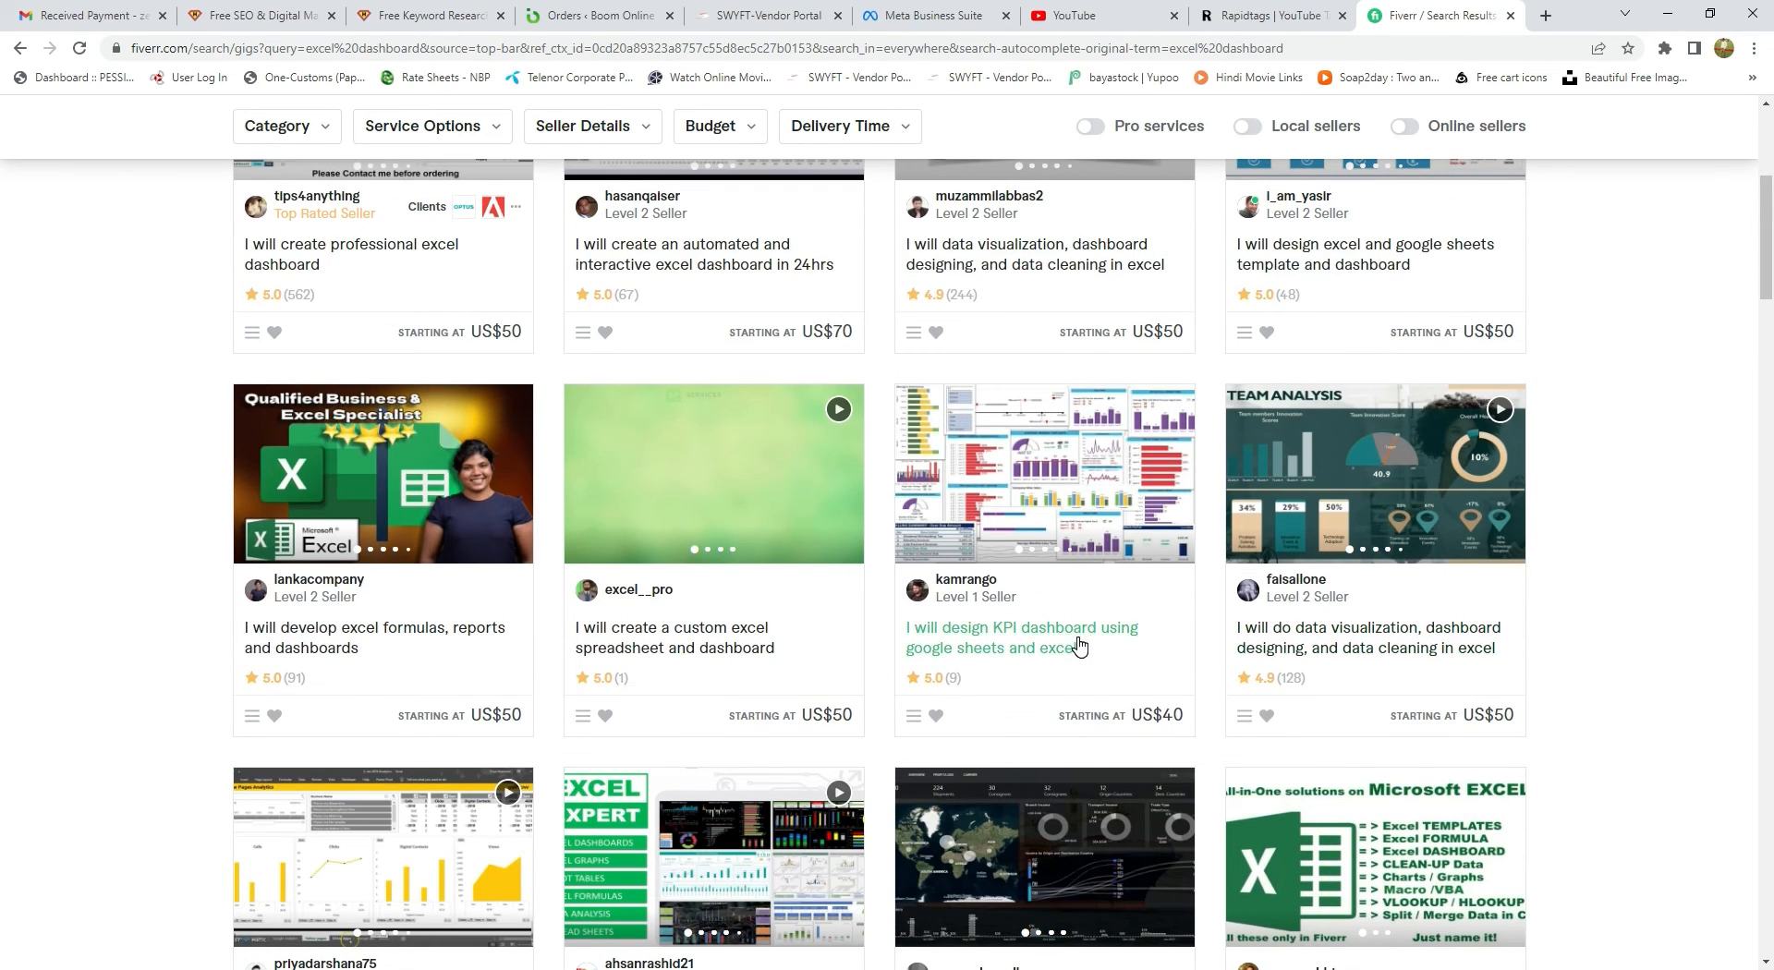
{"action": "scroll", "coordinate": [1016, 702], "scroll_direction": "up", "scroll_amount": 3}
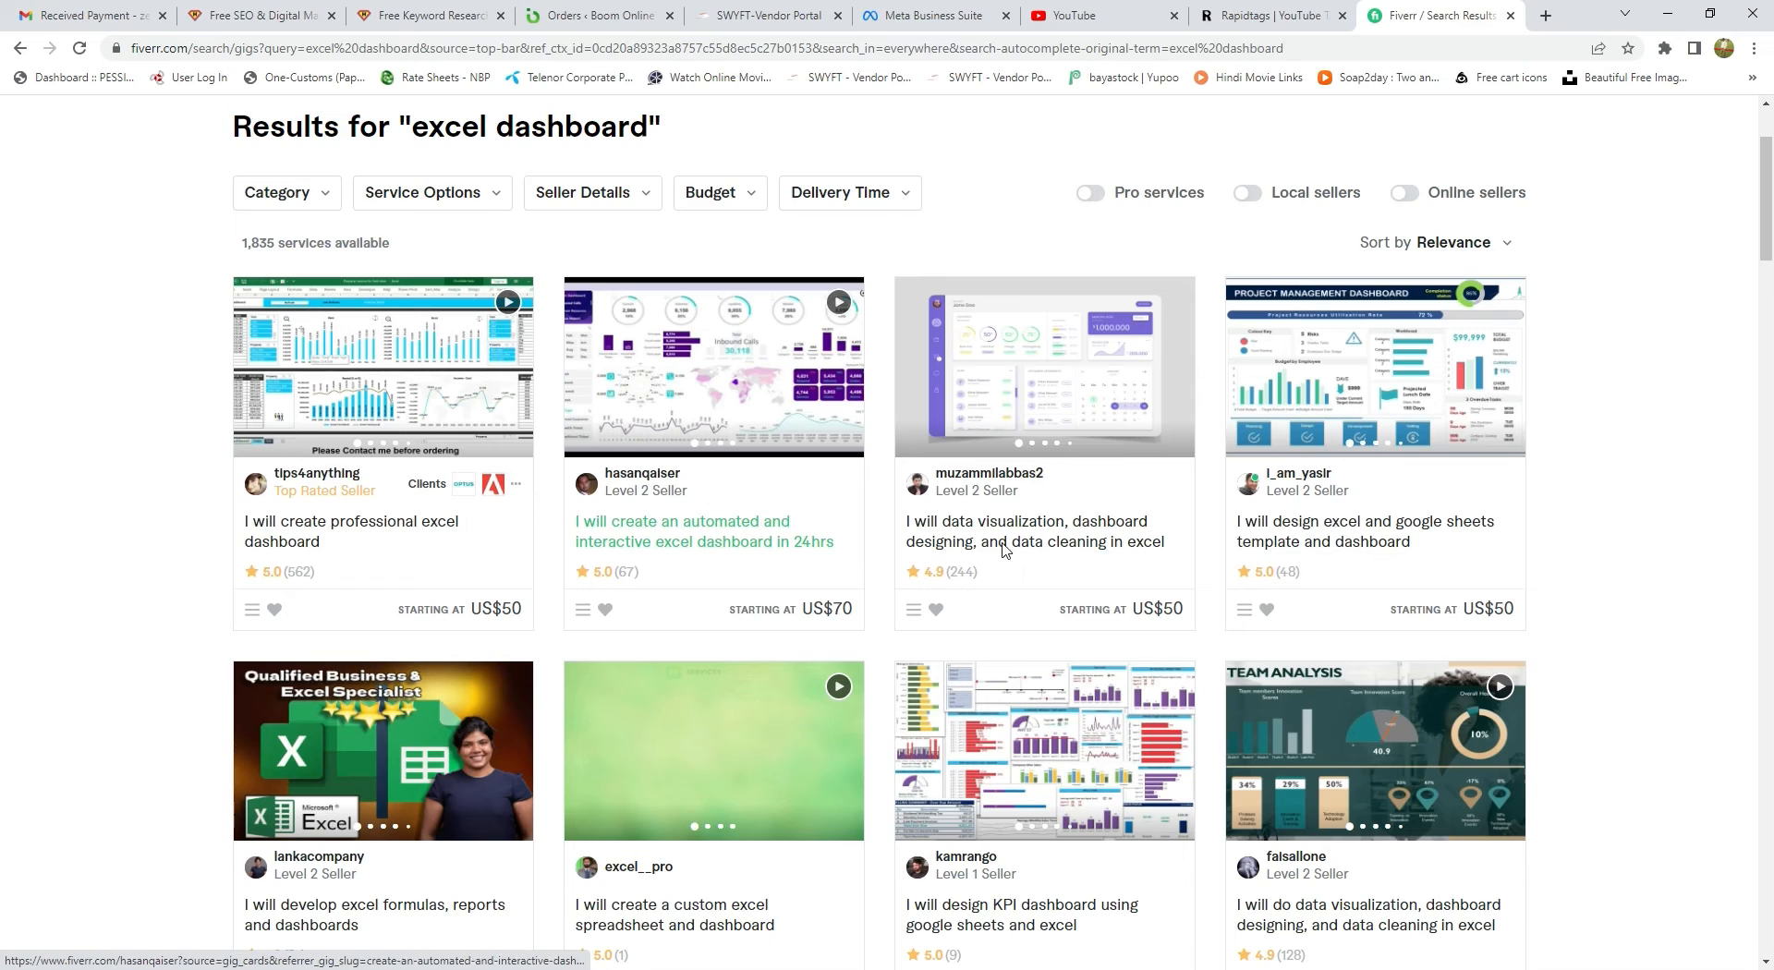
{"action": "scroll", "coordinate": [53, 406], "scroll_direction": "up", "scroll_amount": 2}
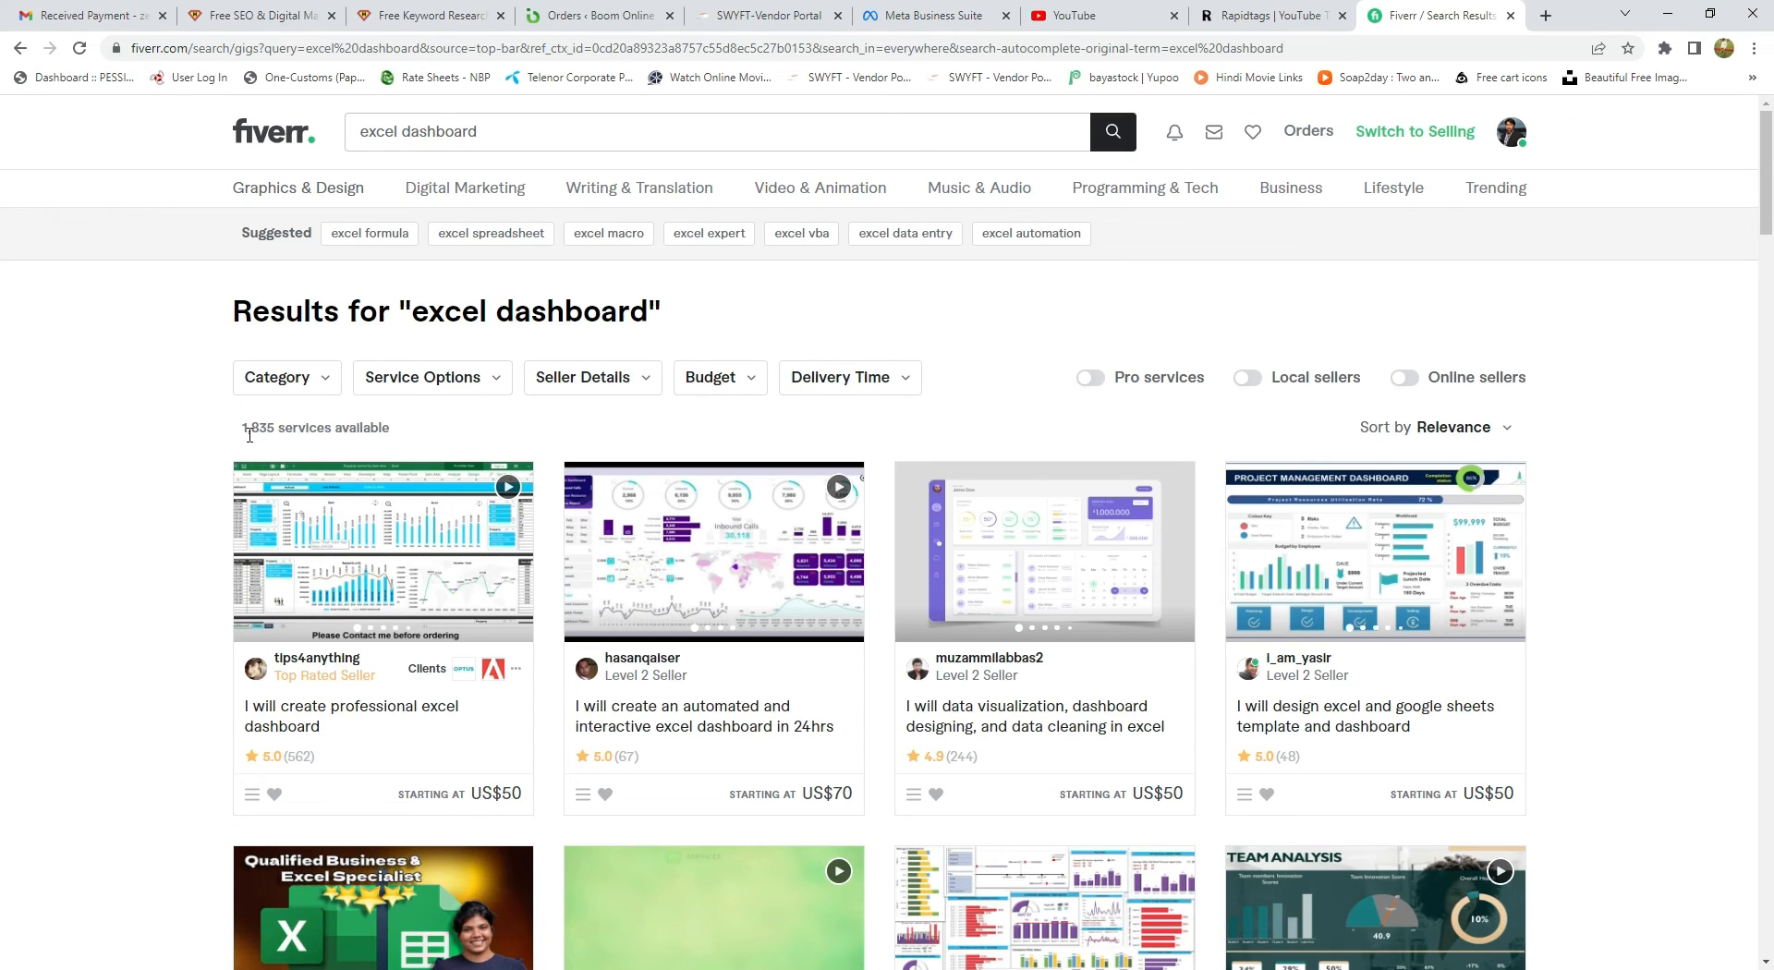
{"action": "left_click_drag", "start_coordinate": [245, 433], "coordinate": [275, 431]}
{"action": "left_click", "coordinate": [482, 429]}
Filter the "excel dashboard" results to online sellers only and look through the gigs, ratings and starting prices.
{"action": "left_click", "coordinate": [1405, 378]}
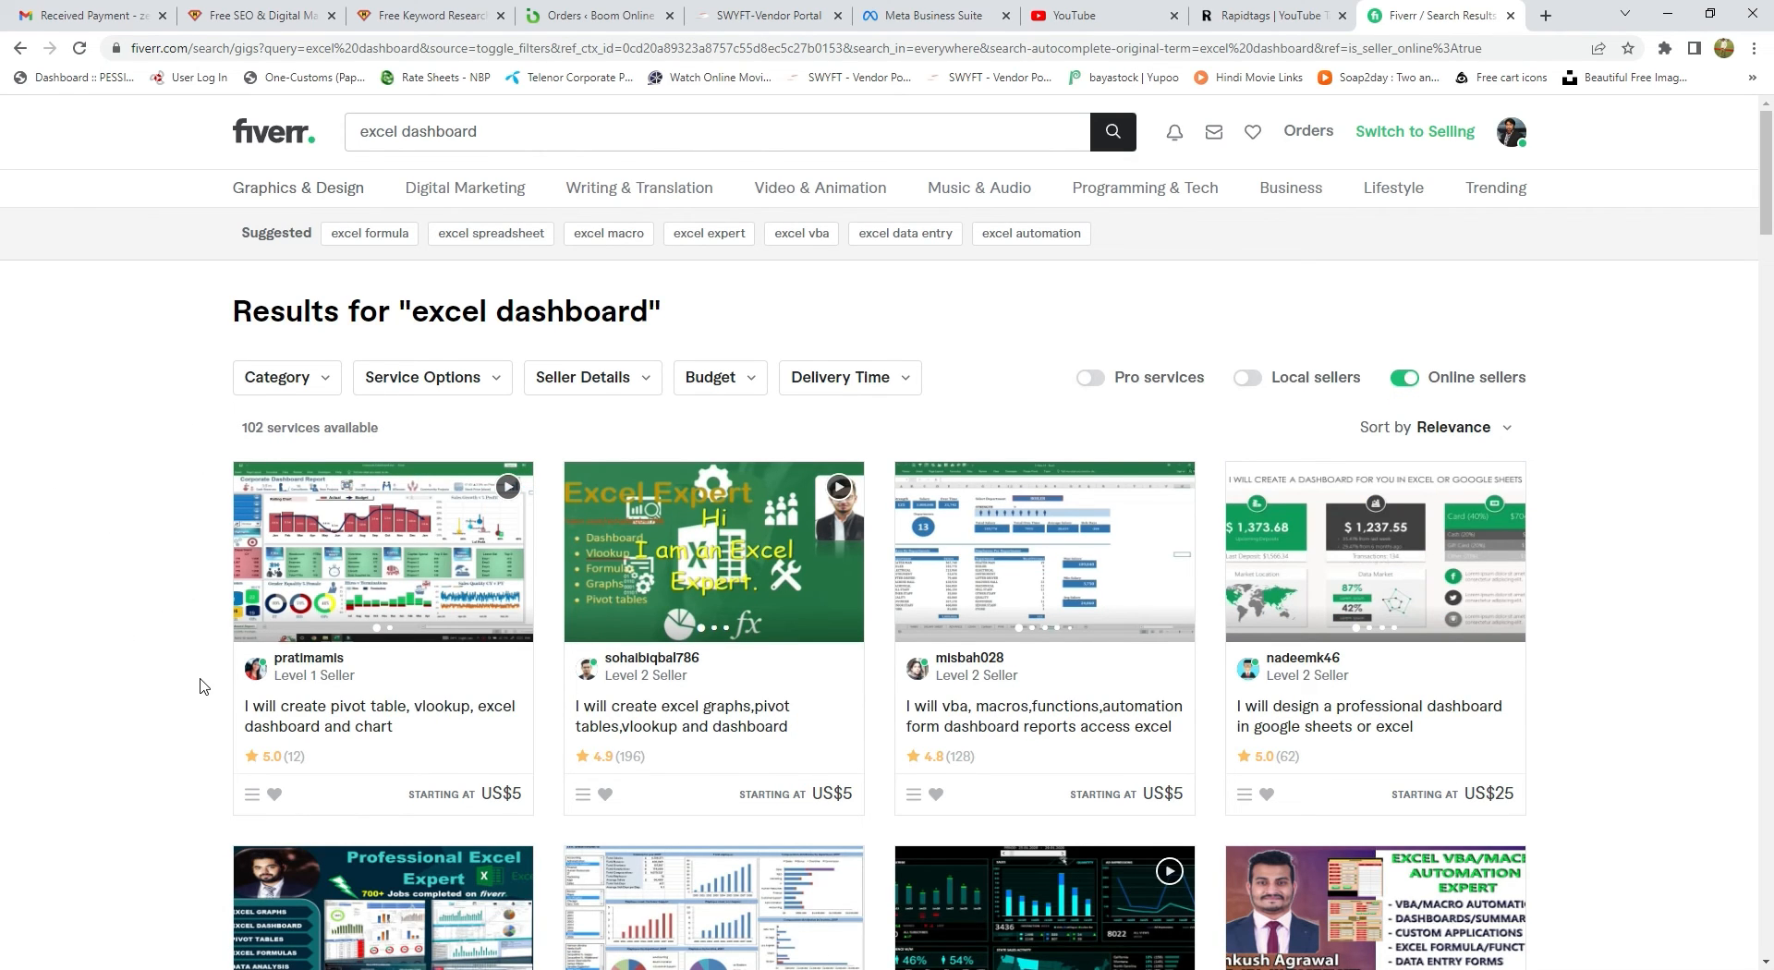
{"action": "scroll", "coordinate": [204, 686], "scroll_direction": "down", "scroll_amount": 12}
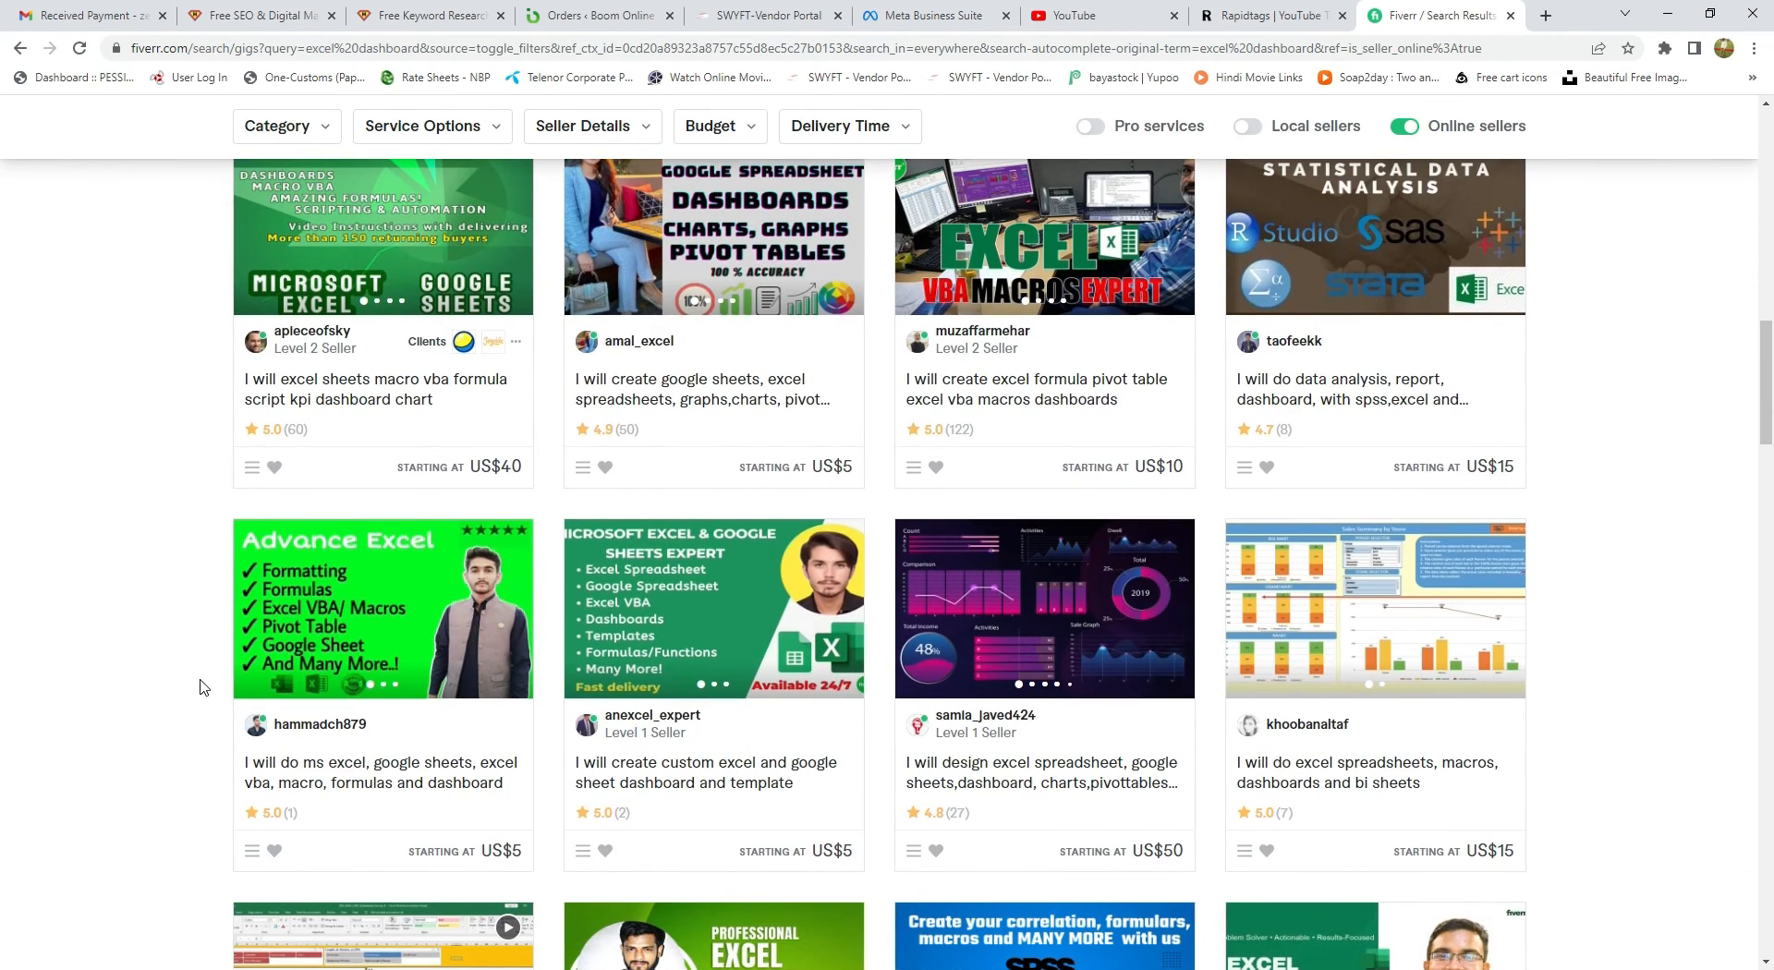
{"action": "scroll", "coordinate": [203, 687], "scroll_direction": "down", "scroll_amount": 6}
{"action": "scroll", "coordinate": [203, 687], "scroll_direction": "down", "scroll_amount": 3}
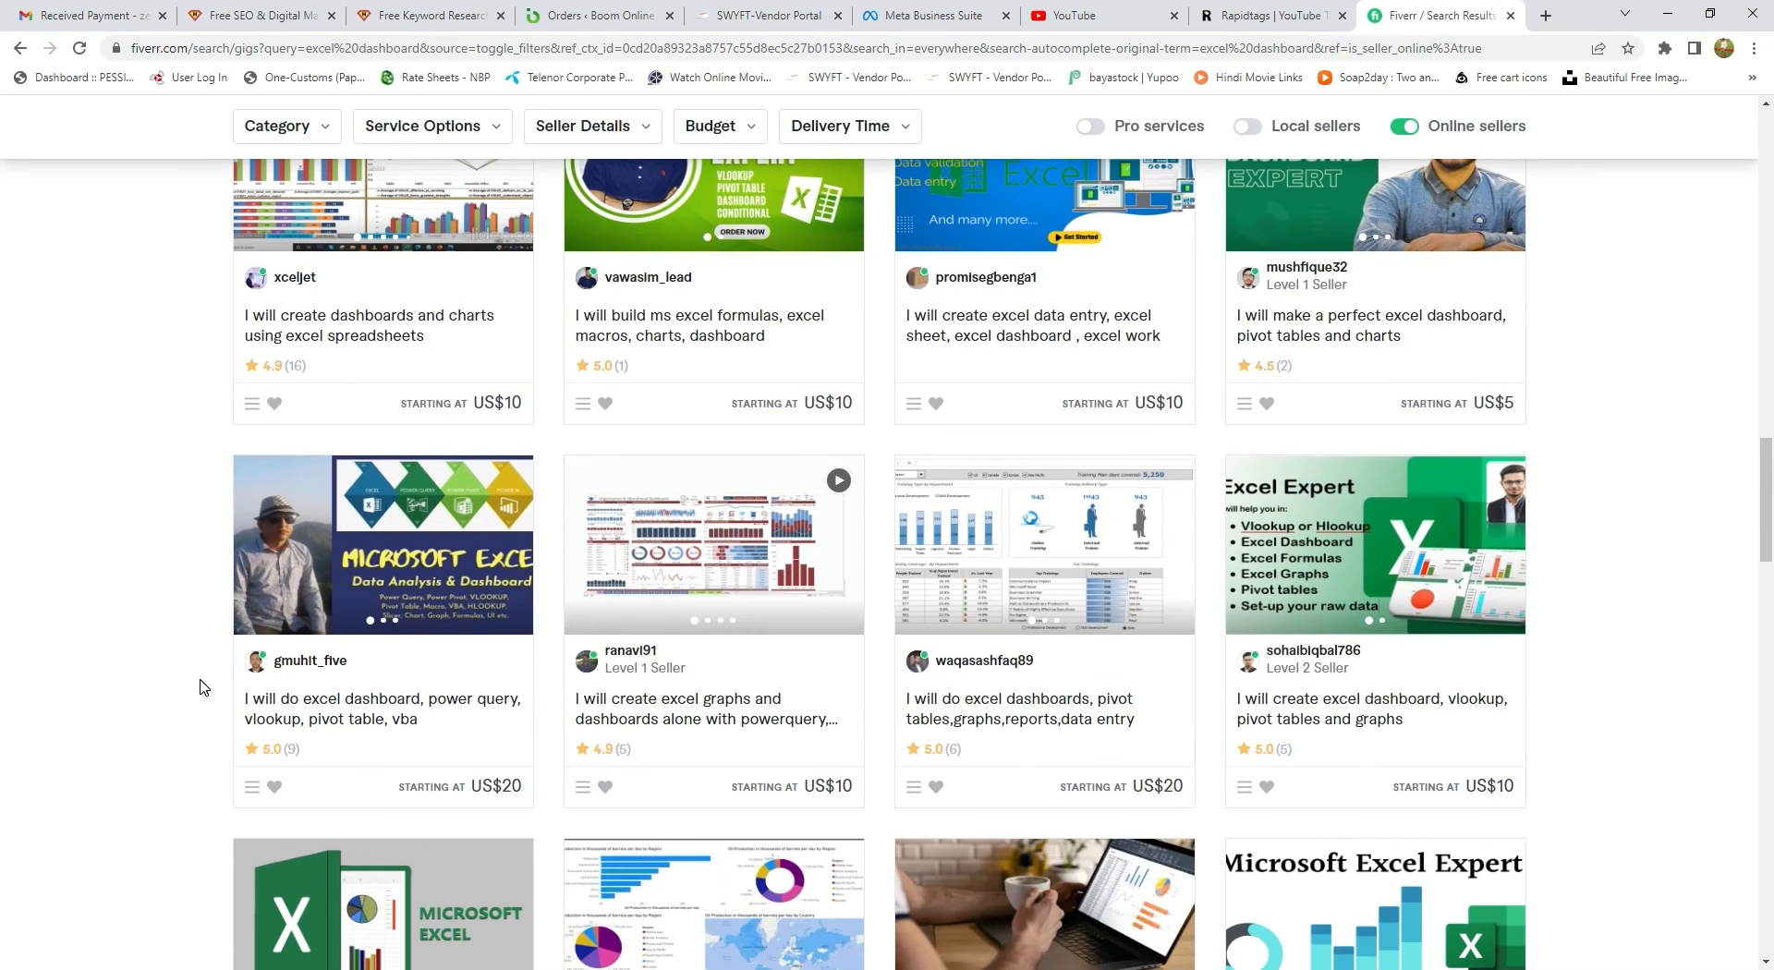
{"action": "scroll", "coordinate": [203, 687], "scroll_direction": "down", "scroll_amount": 3}
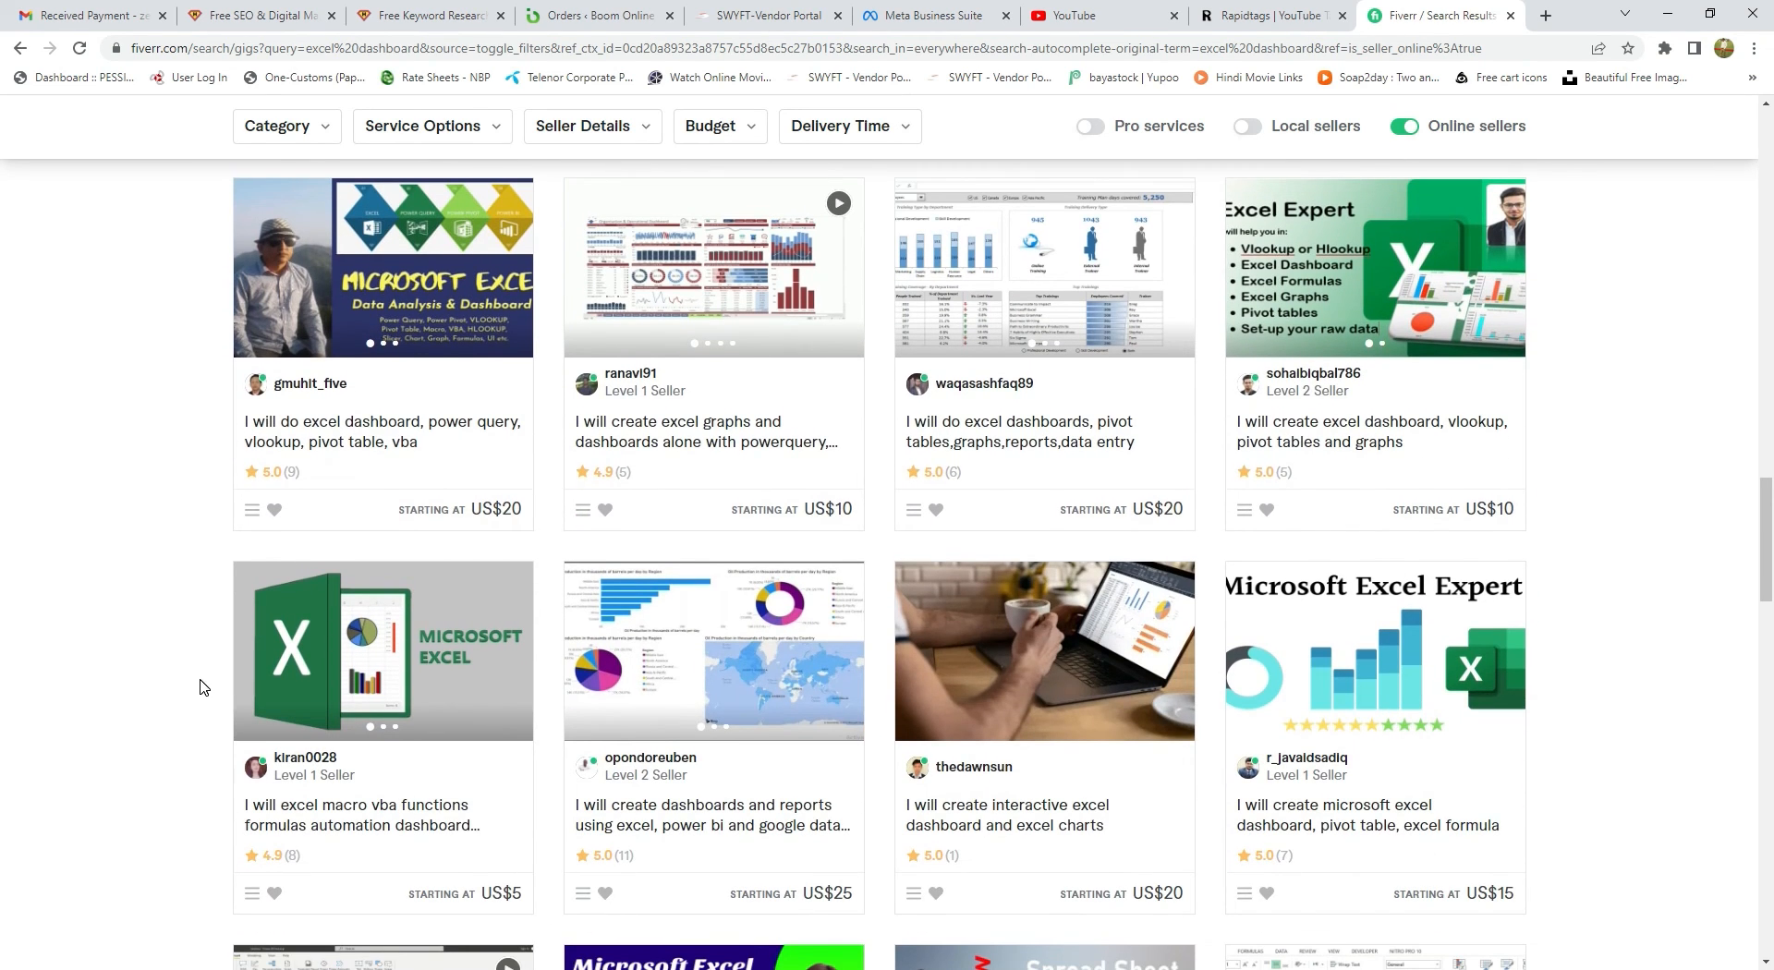
{"action": "scroll", "coordinate": [204, 687], "scroll_direction": "up", "scroll_amount": 15}
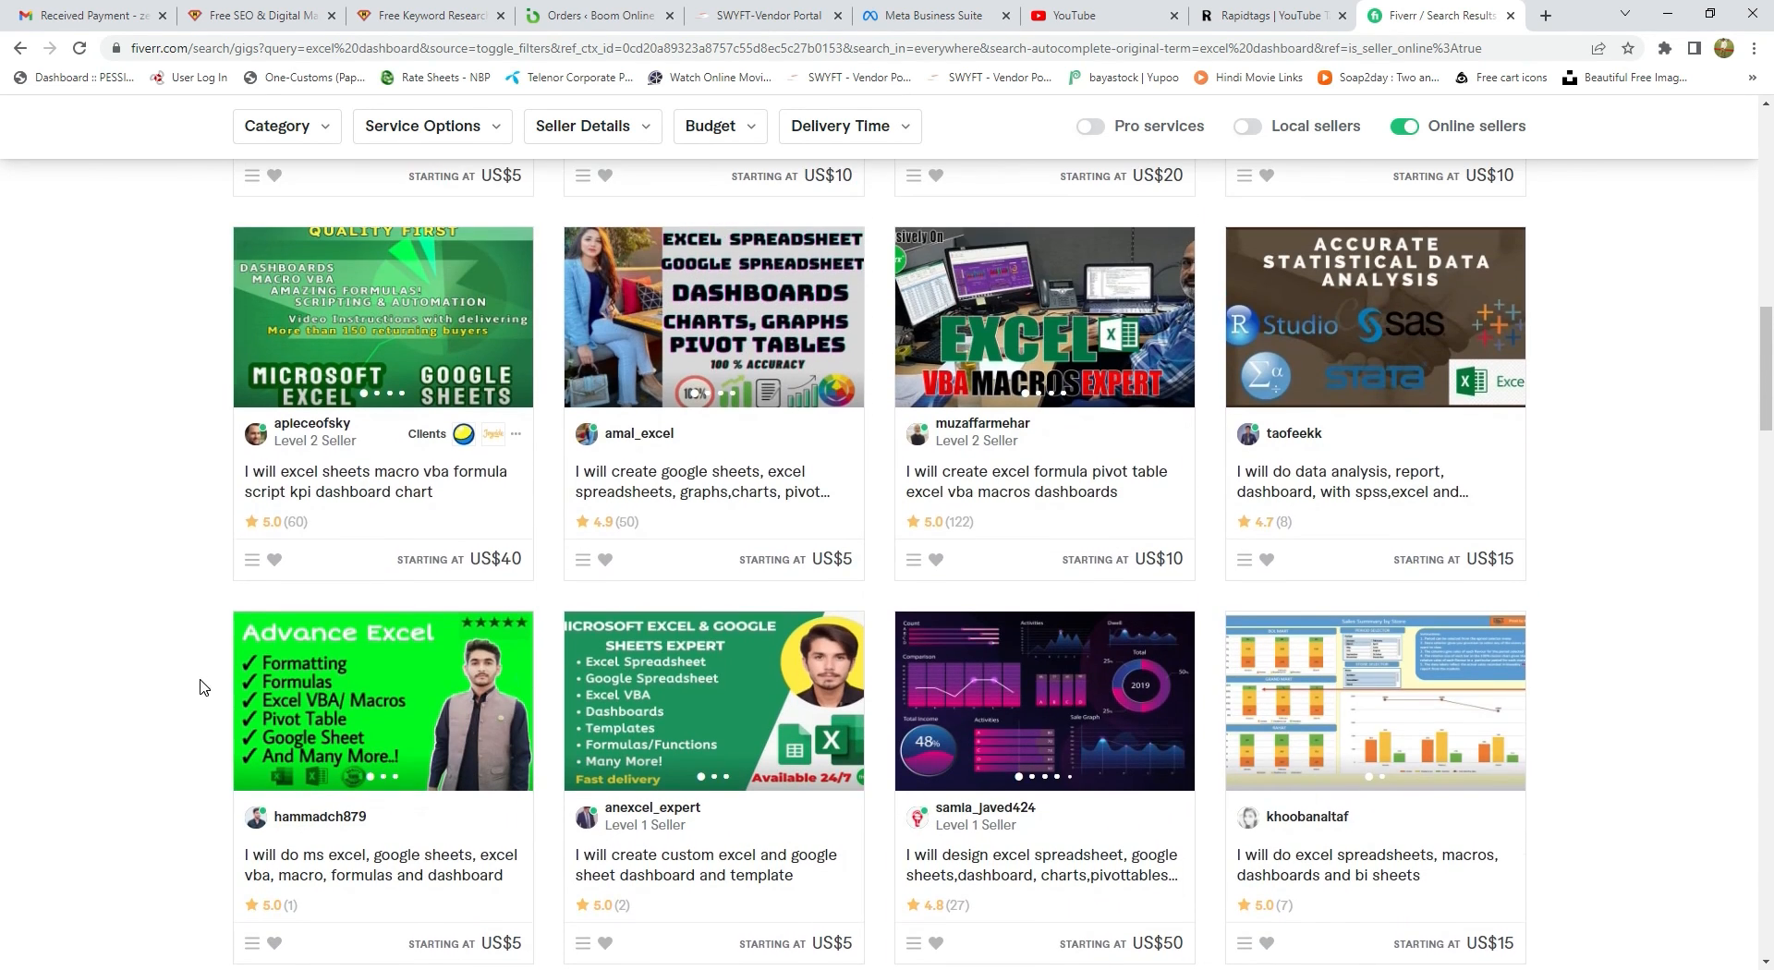
{"action": "scroll", "coordinate": [203, 687], "scroll_direction": "up", "scroll_amount": 1}
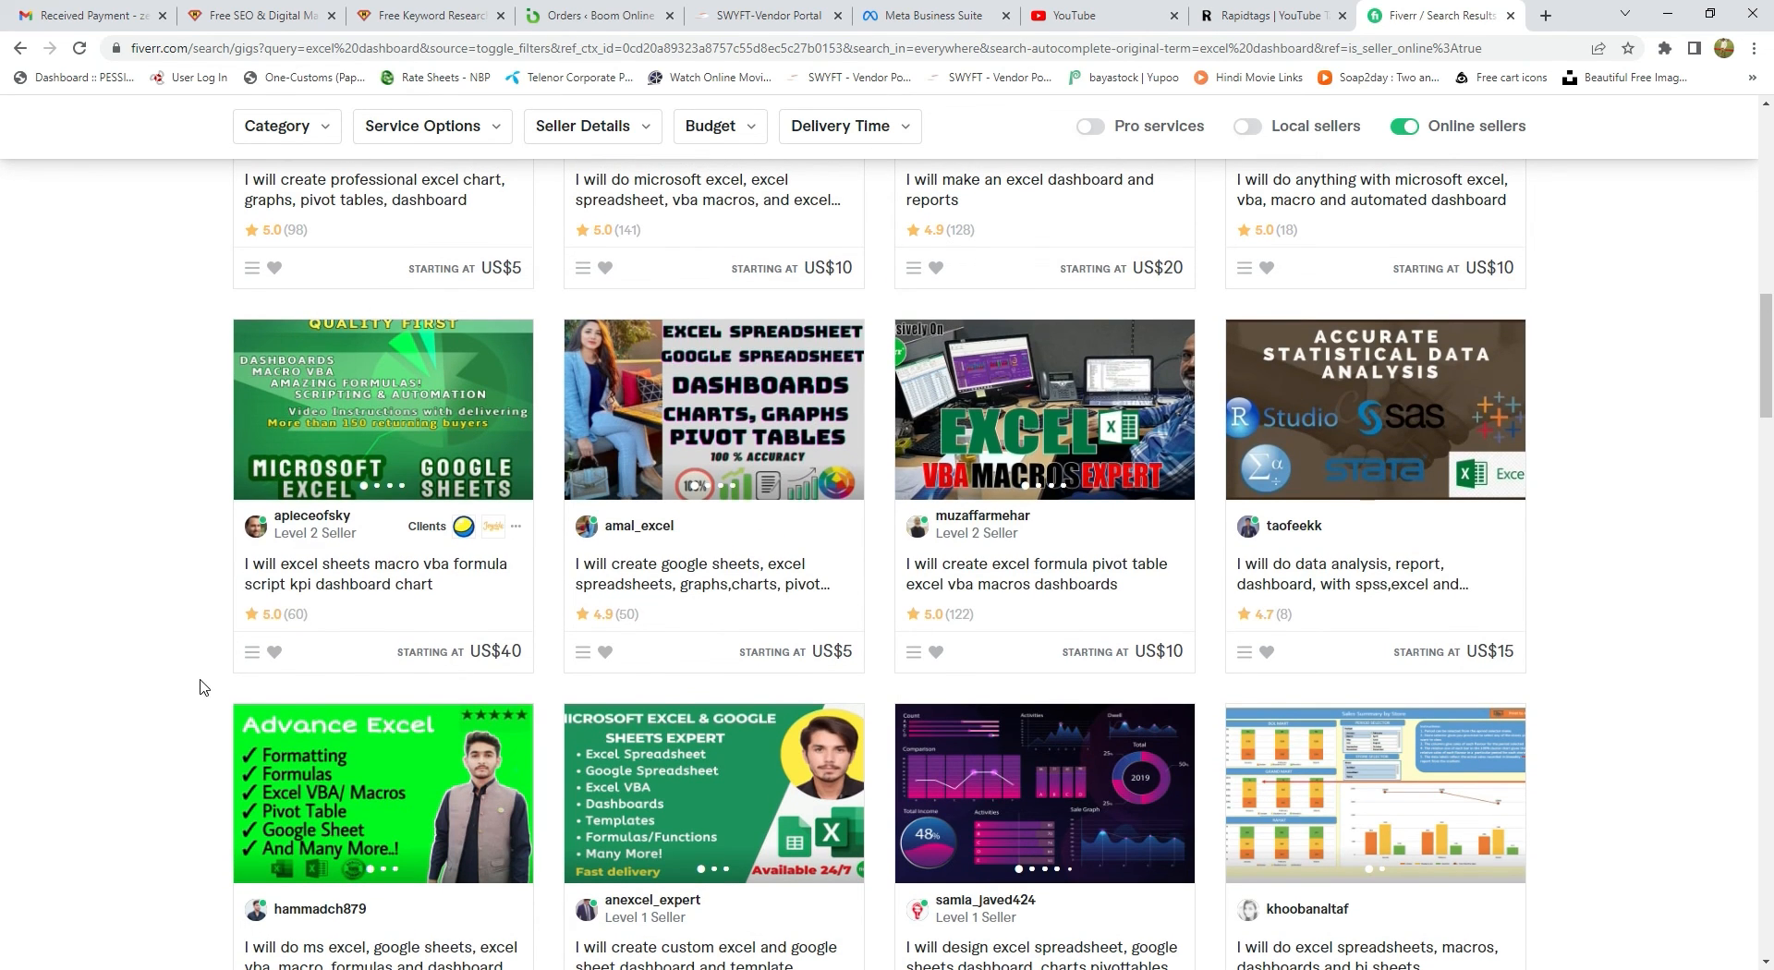
{"action": "scroll", "coordinate": [204, 688], "scroll_direction": "up", "scroll_amount": 6}
{"action": "scroll", "coordinate": [203, 687], "scroll_direction": "up", "scroll_amount": 4}
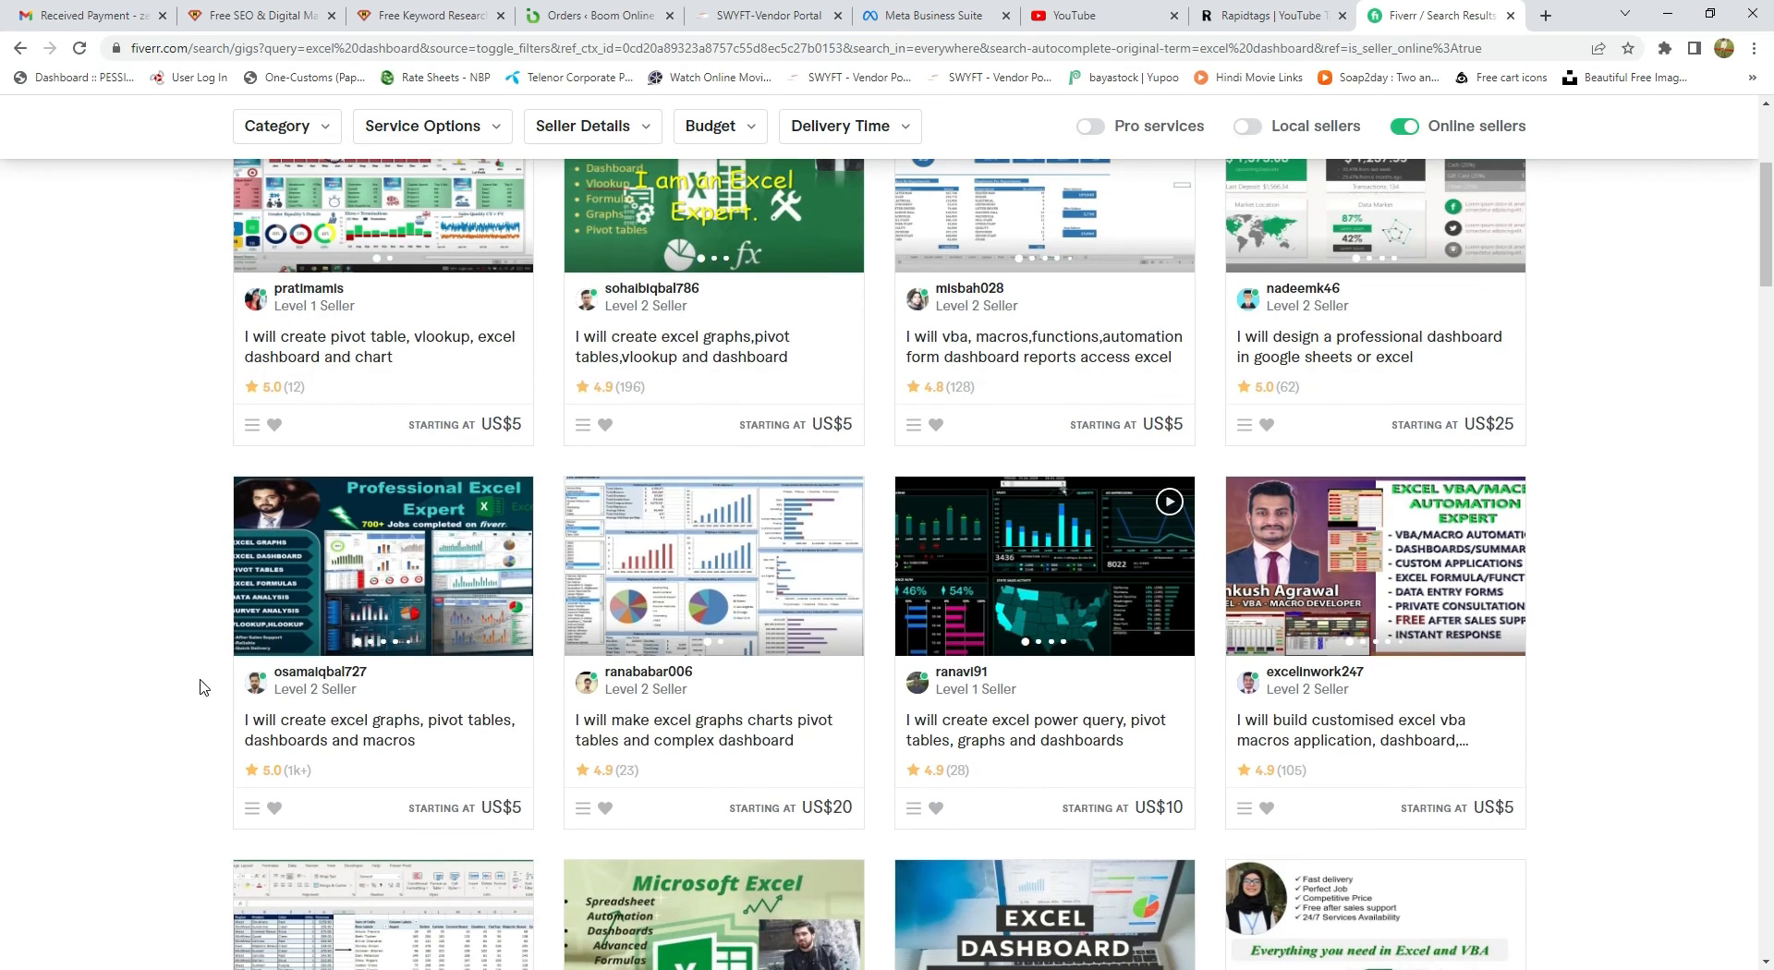